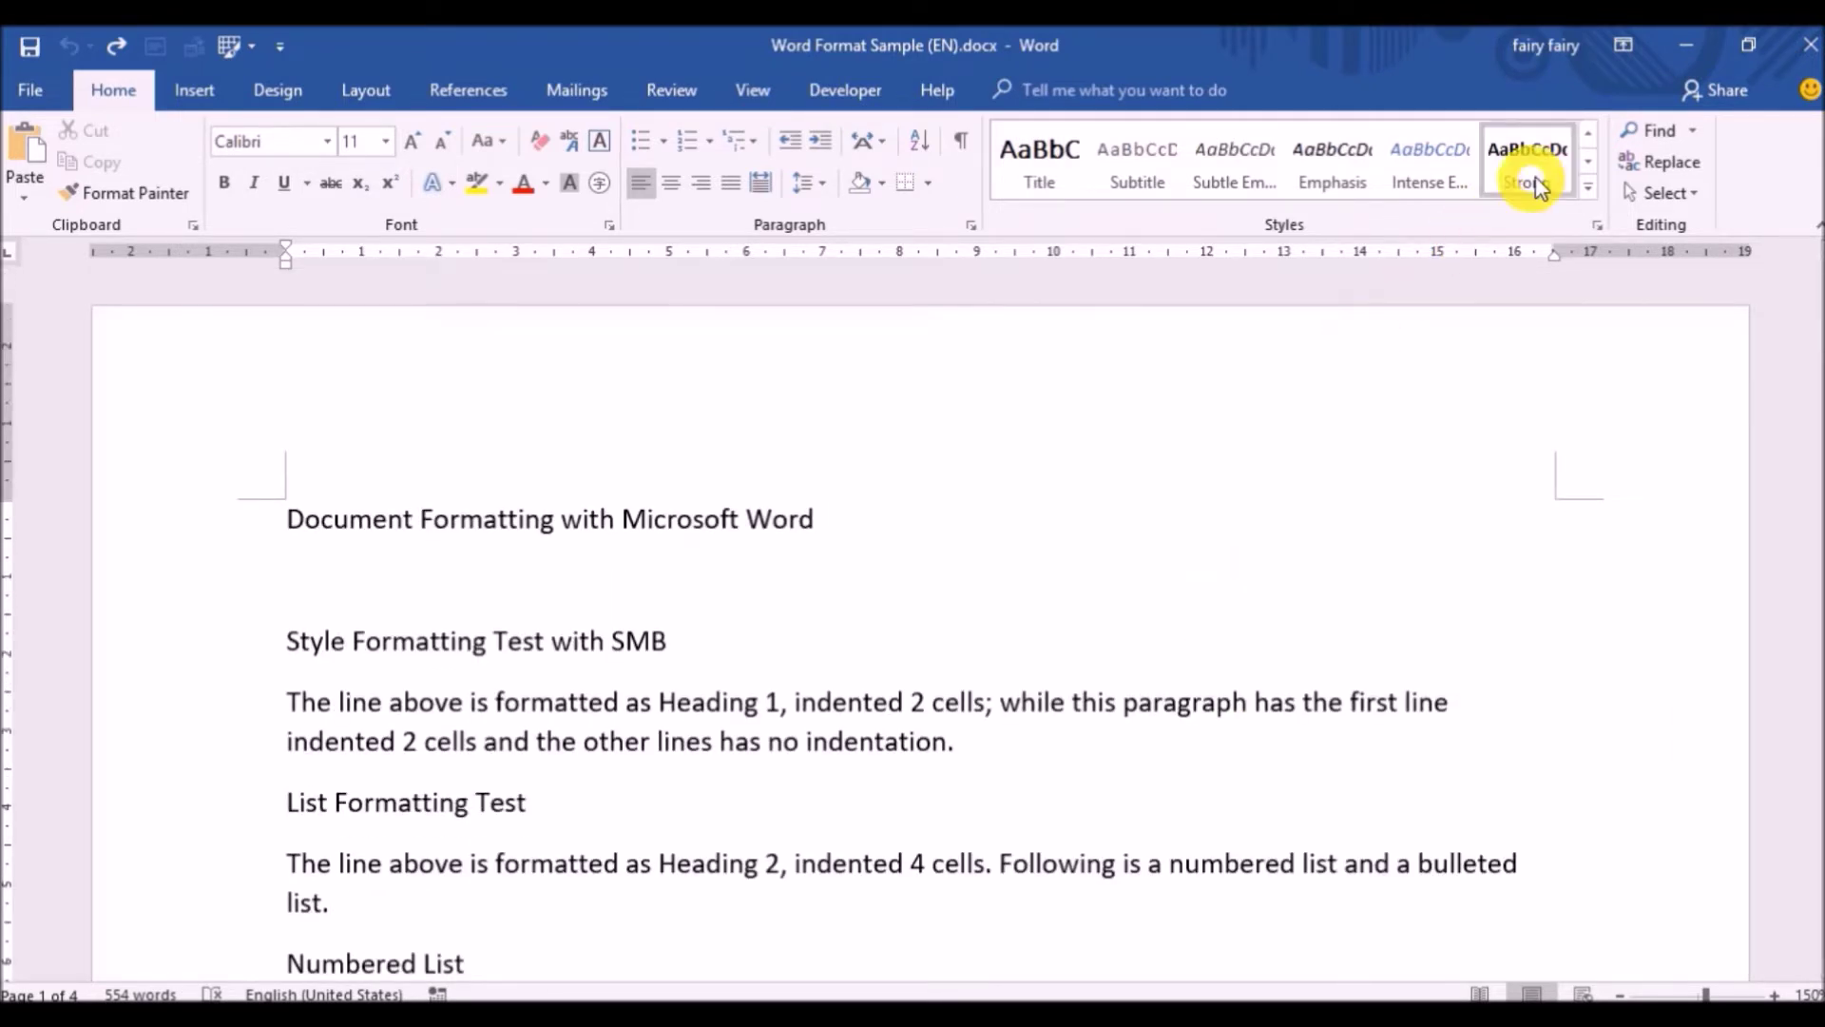
pyautogui.click(1589, 132)
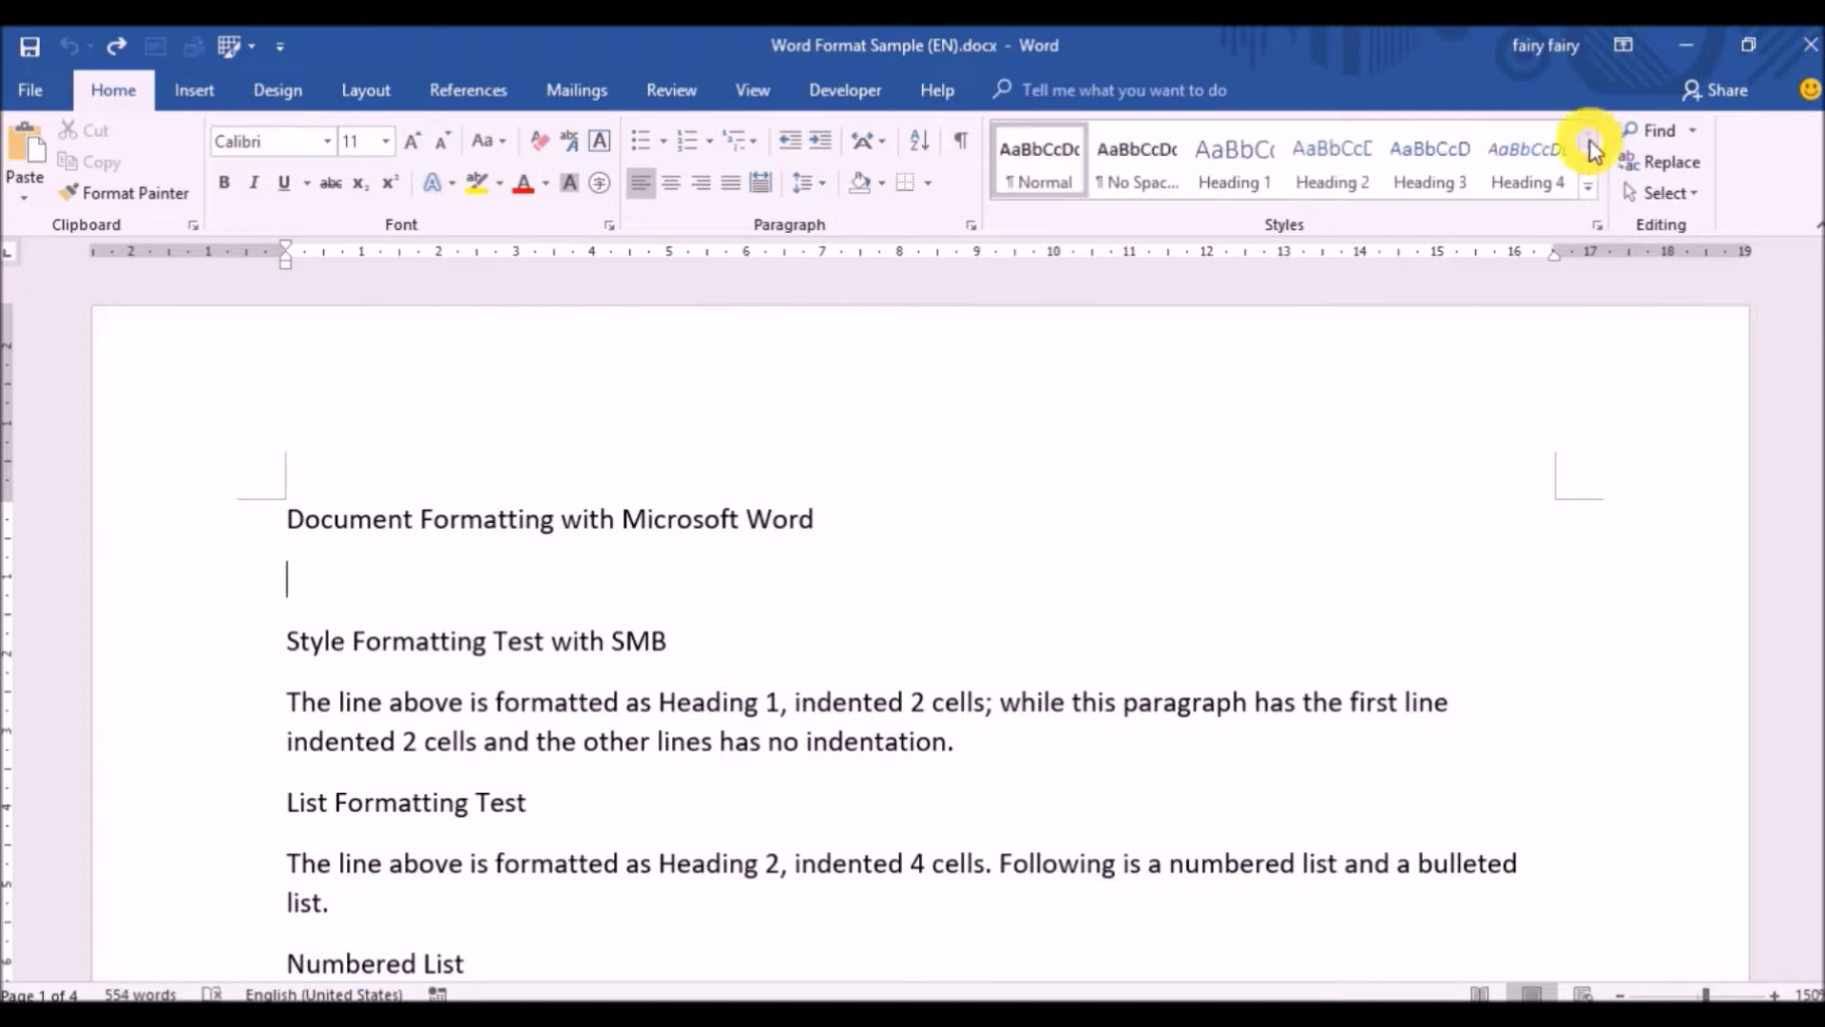
pyautogui.click(1589, 164)
pyautogui.click(1586, 158)
pyautogui.click(1589, 136)
pyautogui.click(1590, 138)
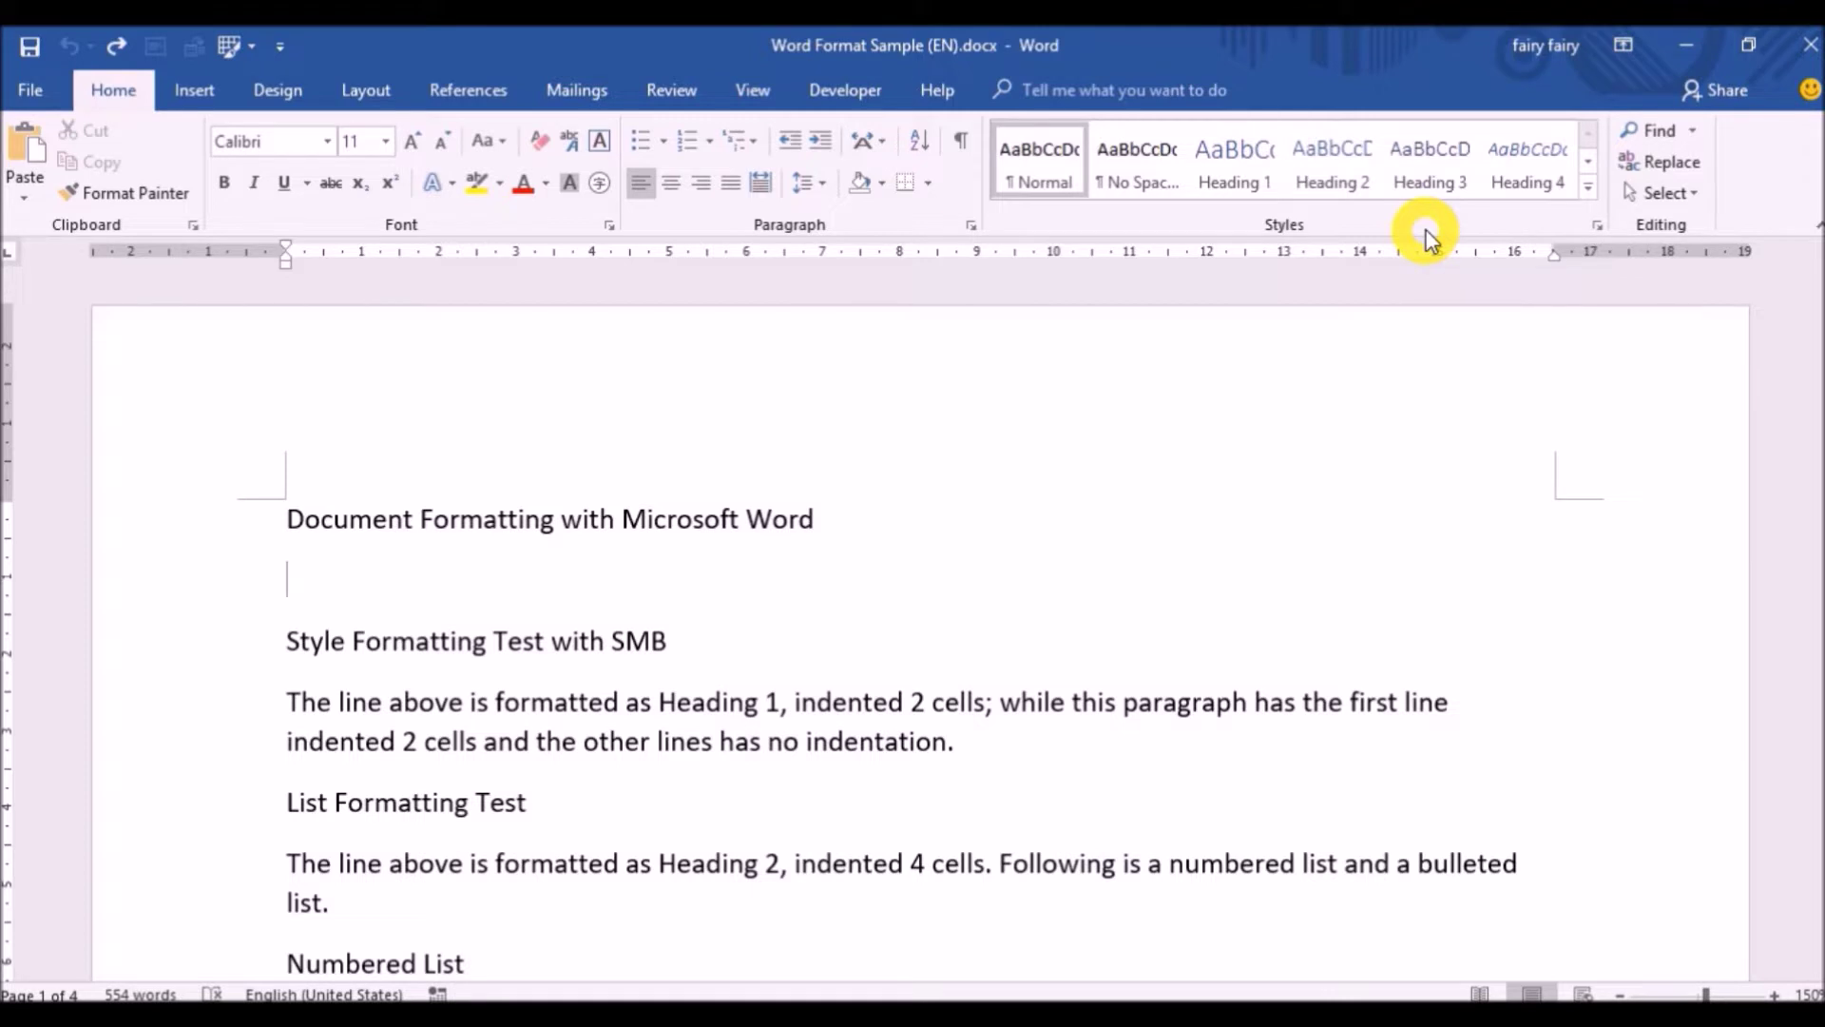
# Step: Apply the Title style to the first line, "Document Formatting with Microsoft Word"
pyautogui.click(177, 535)
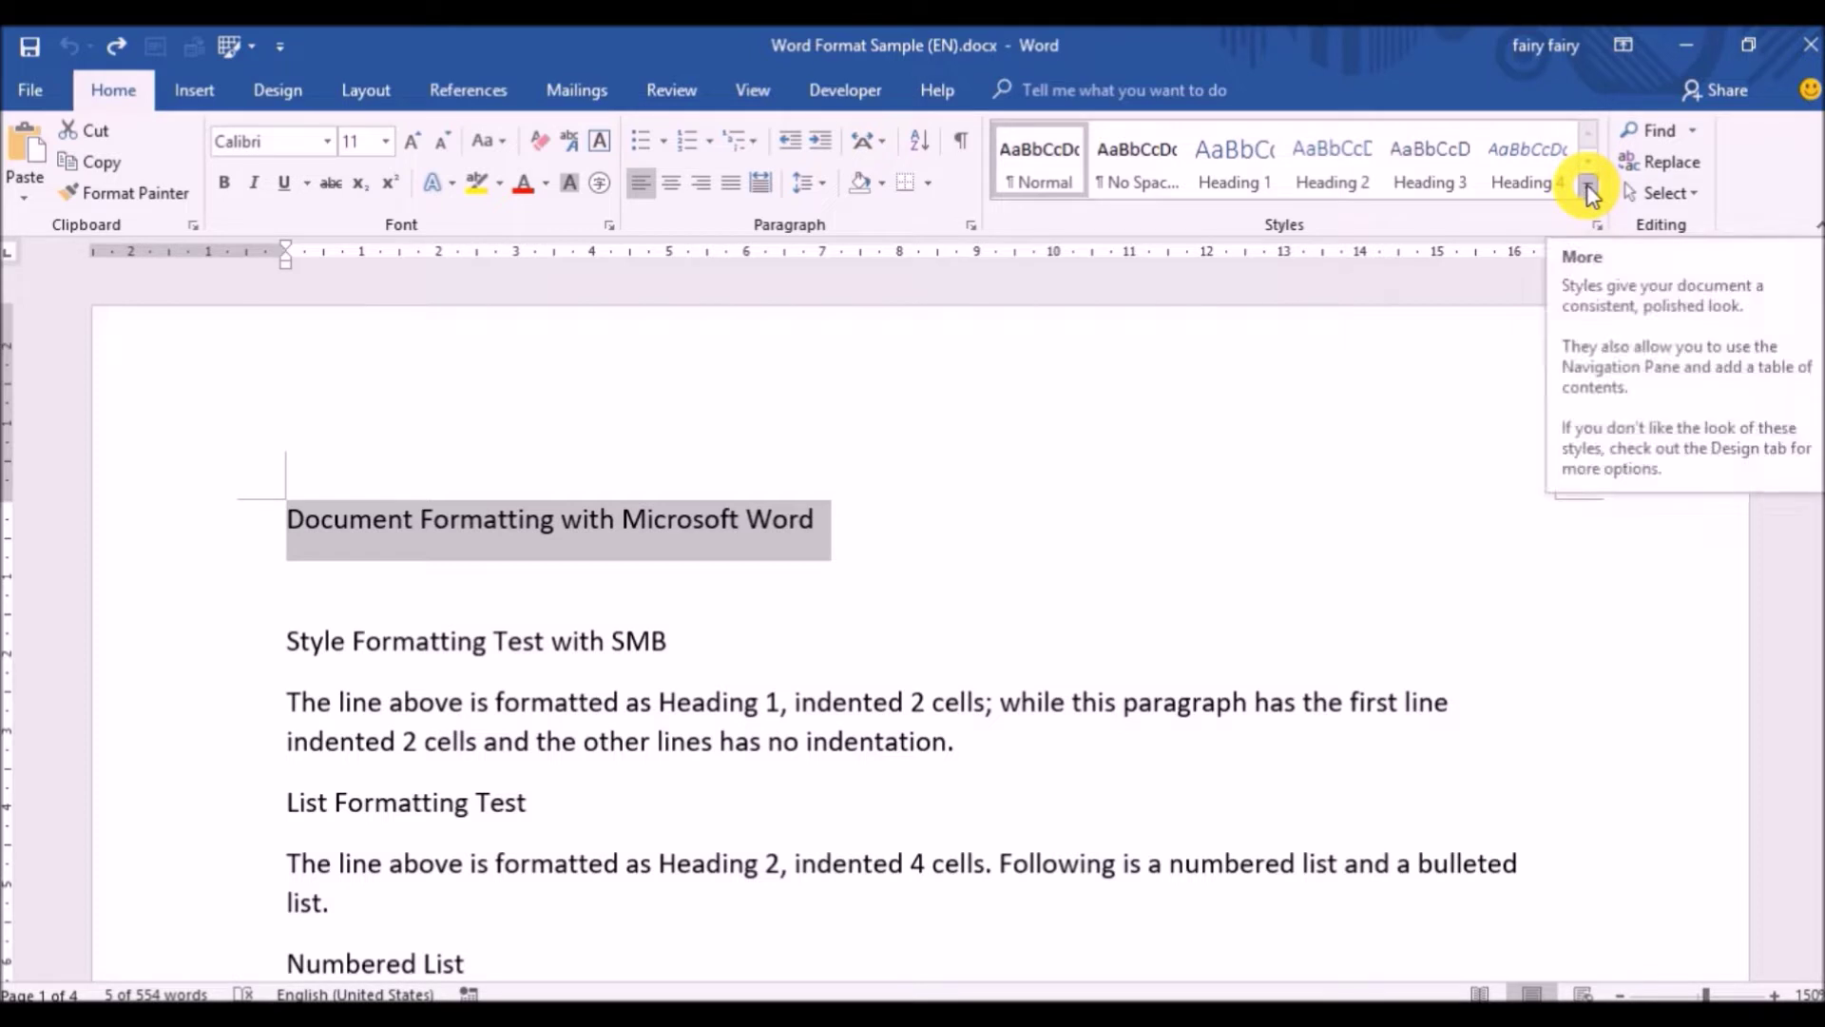
pyautogui.click(1588, 189)
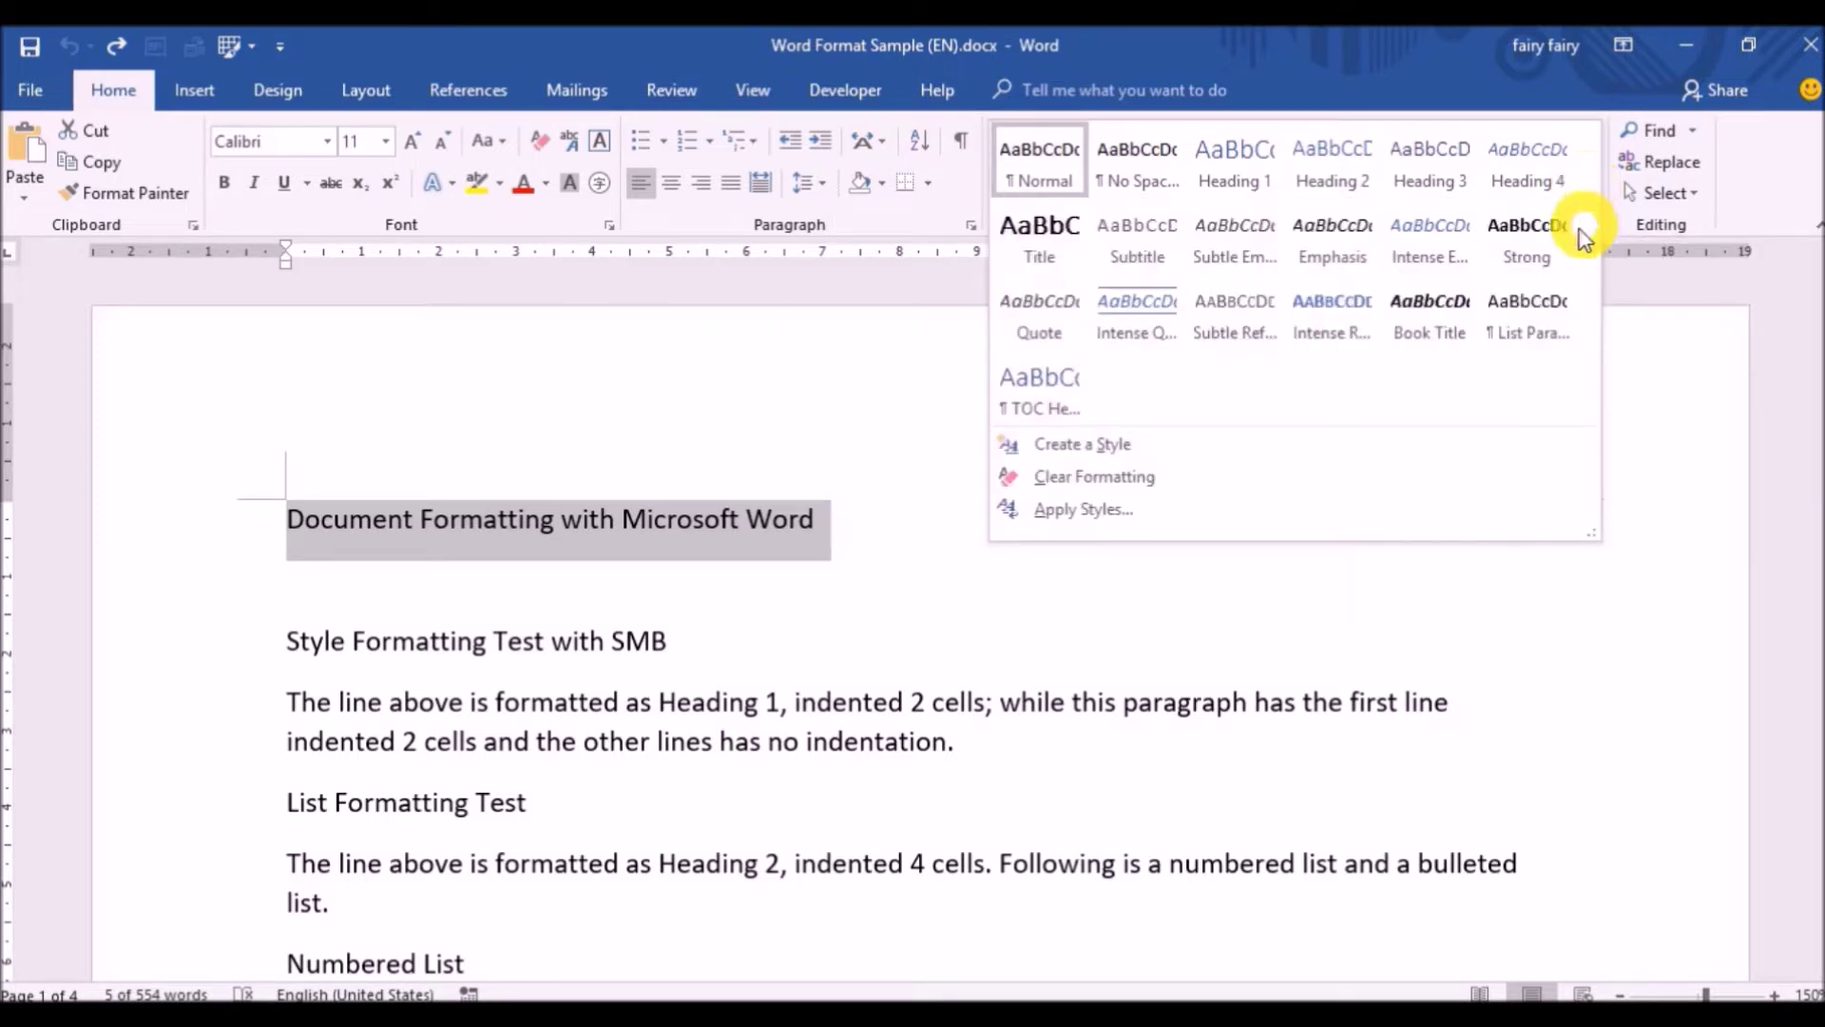
pyautogui.click(1067, 266)
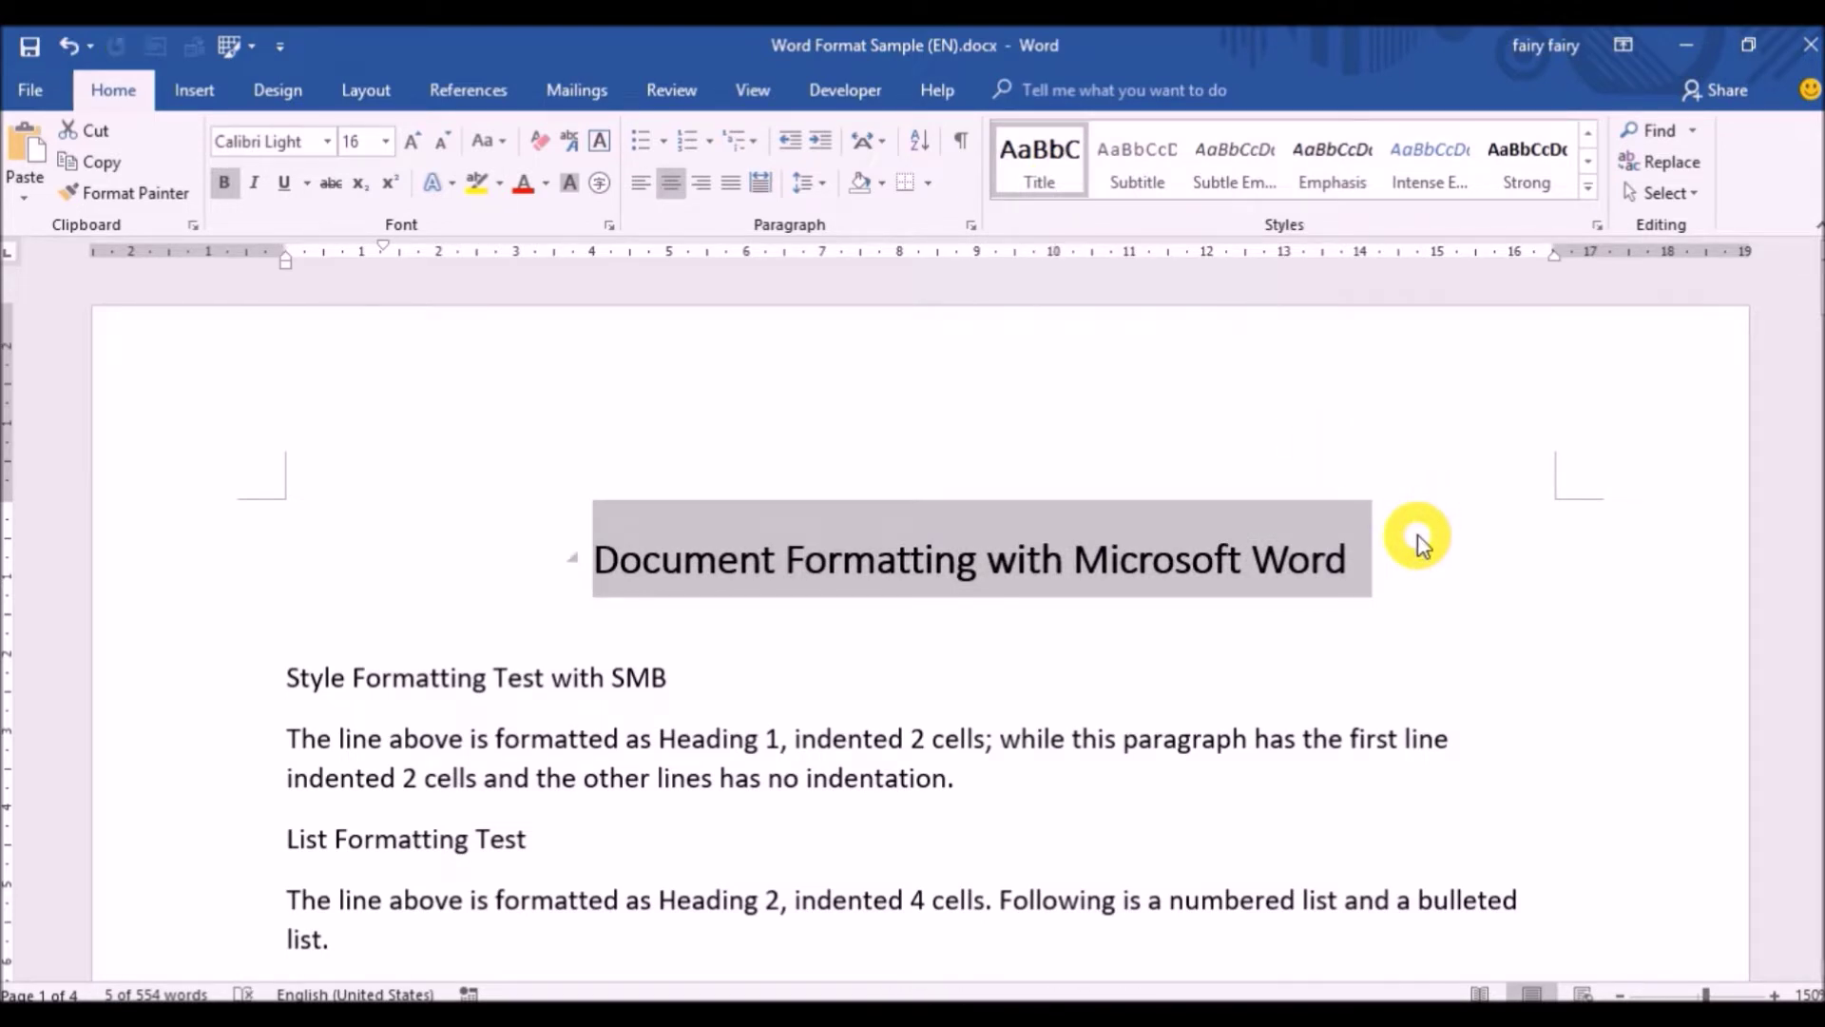
# Step: Look through the style names in Apply Styles, reapply Title to the document's title line, and close Apply Styles
pyautogui.hotkey('ctrl', 'shift', 's')
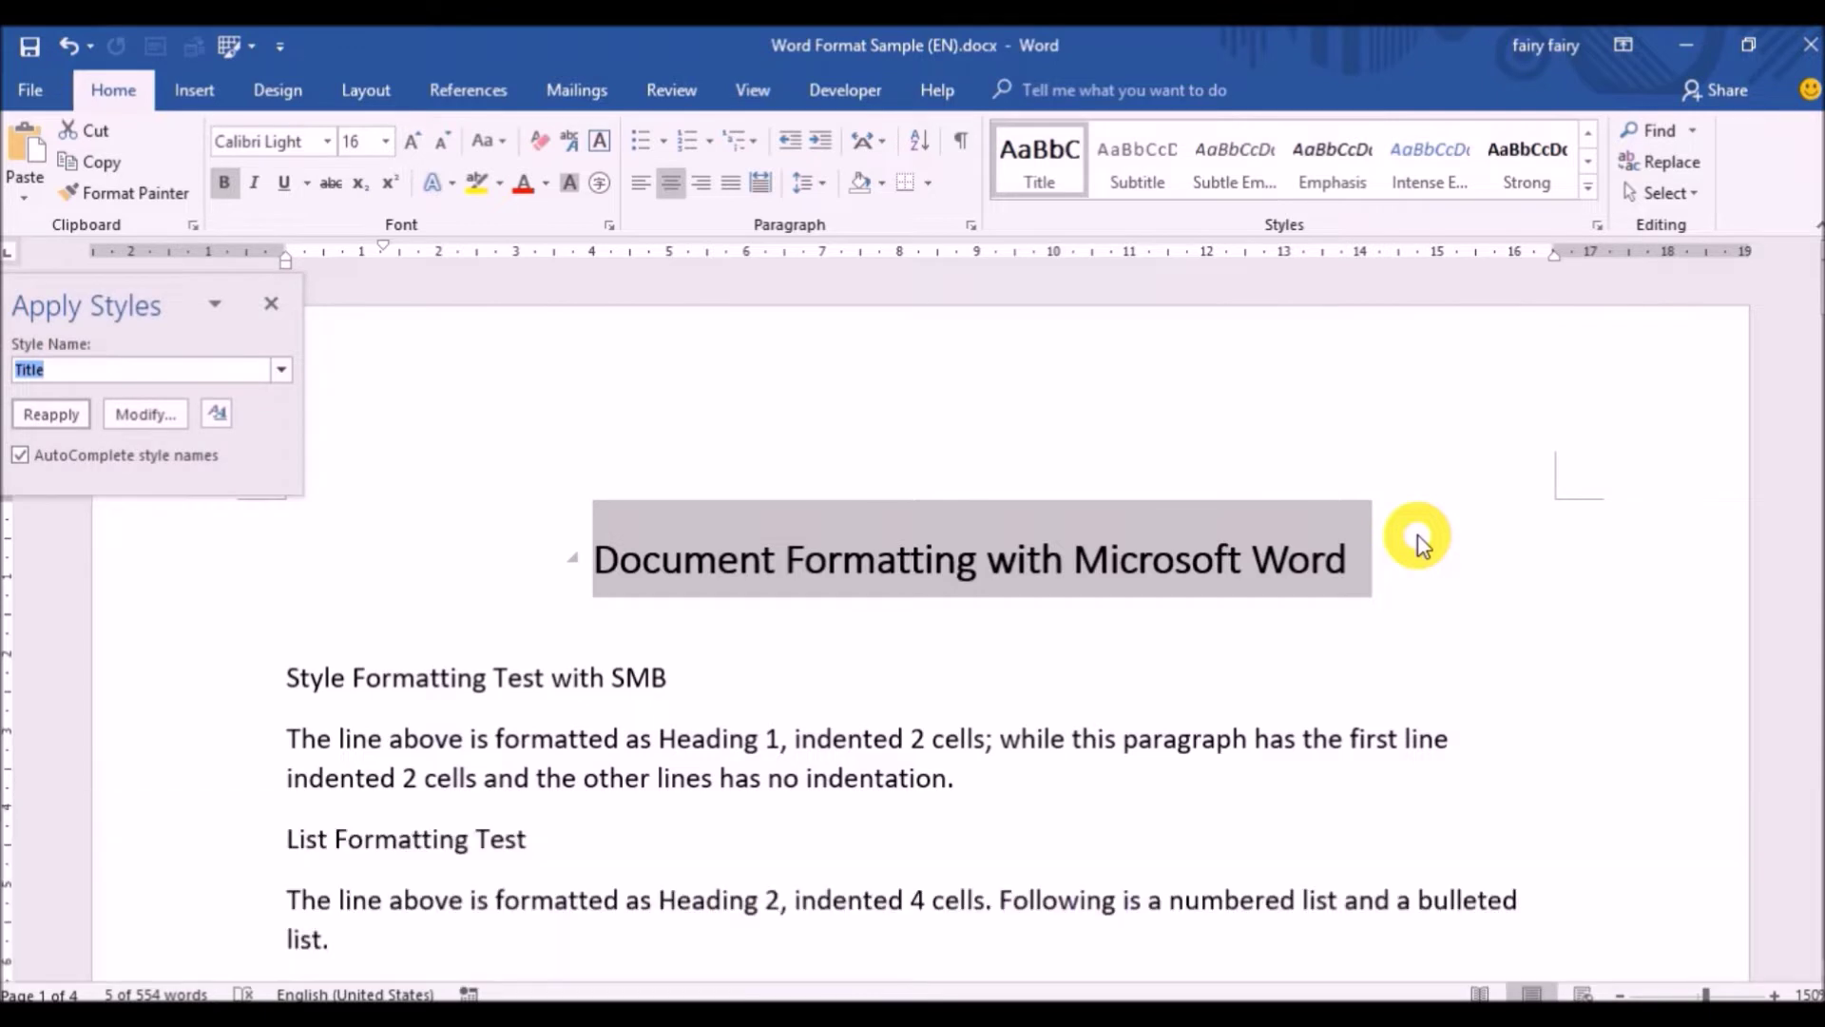
pyautogui.press('Up')
pyautogui.press('Up')
pyautogui.press('Up')
pyautogui.press('Up')
pyautogui.press('Down')
pyautogui.press('Down')
pyautogui.press('Down')
pyautogui.press('Down')
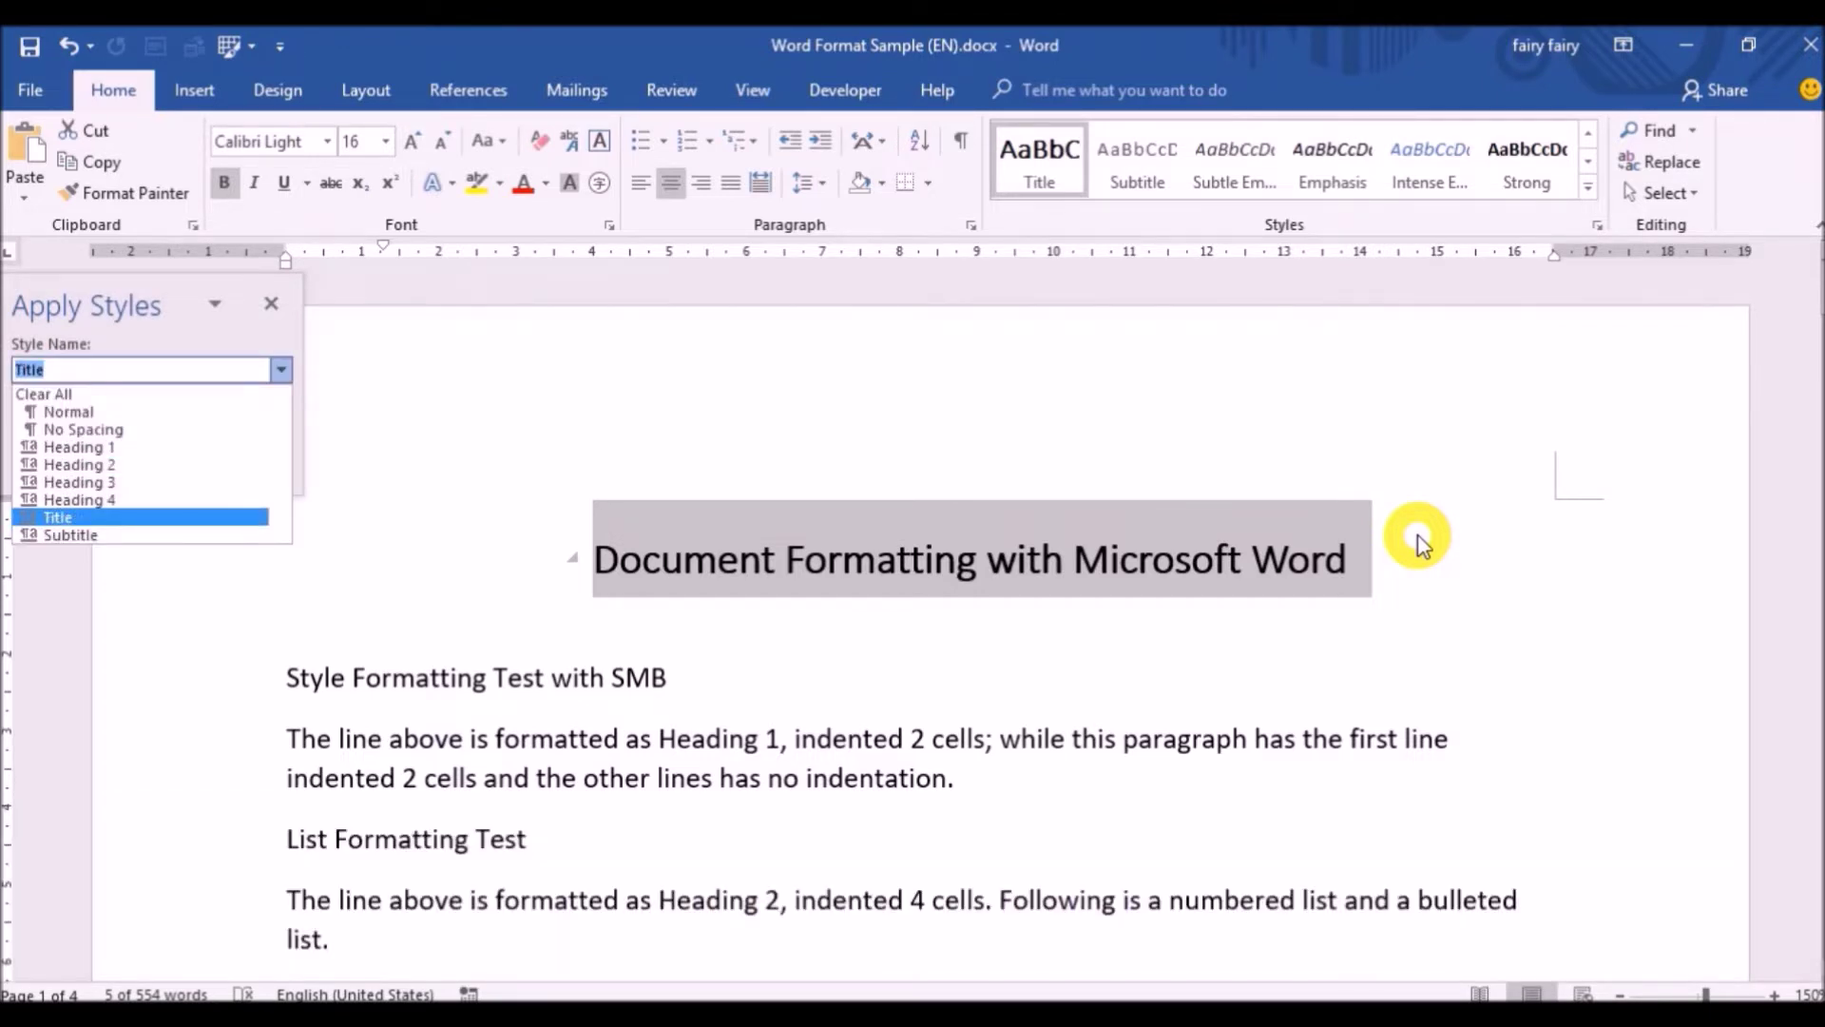
pyautogui.press('Return')
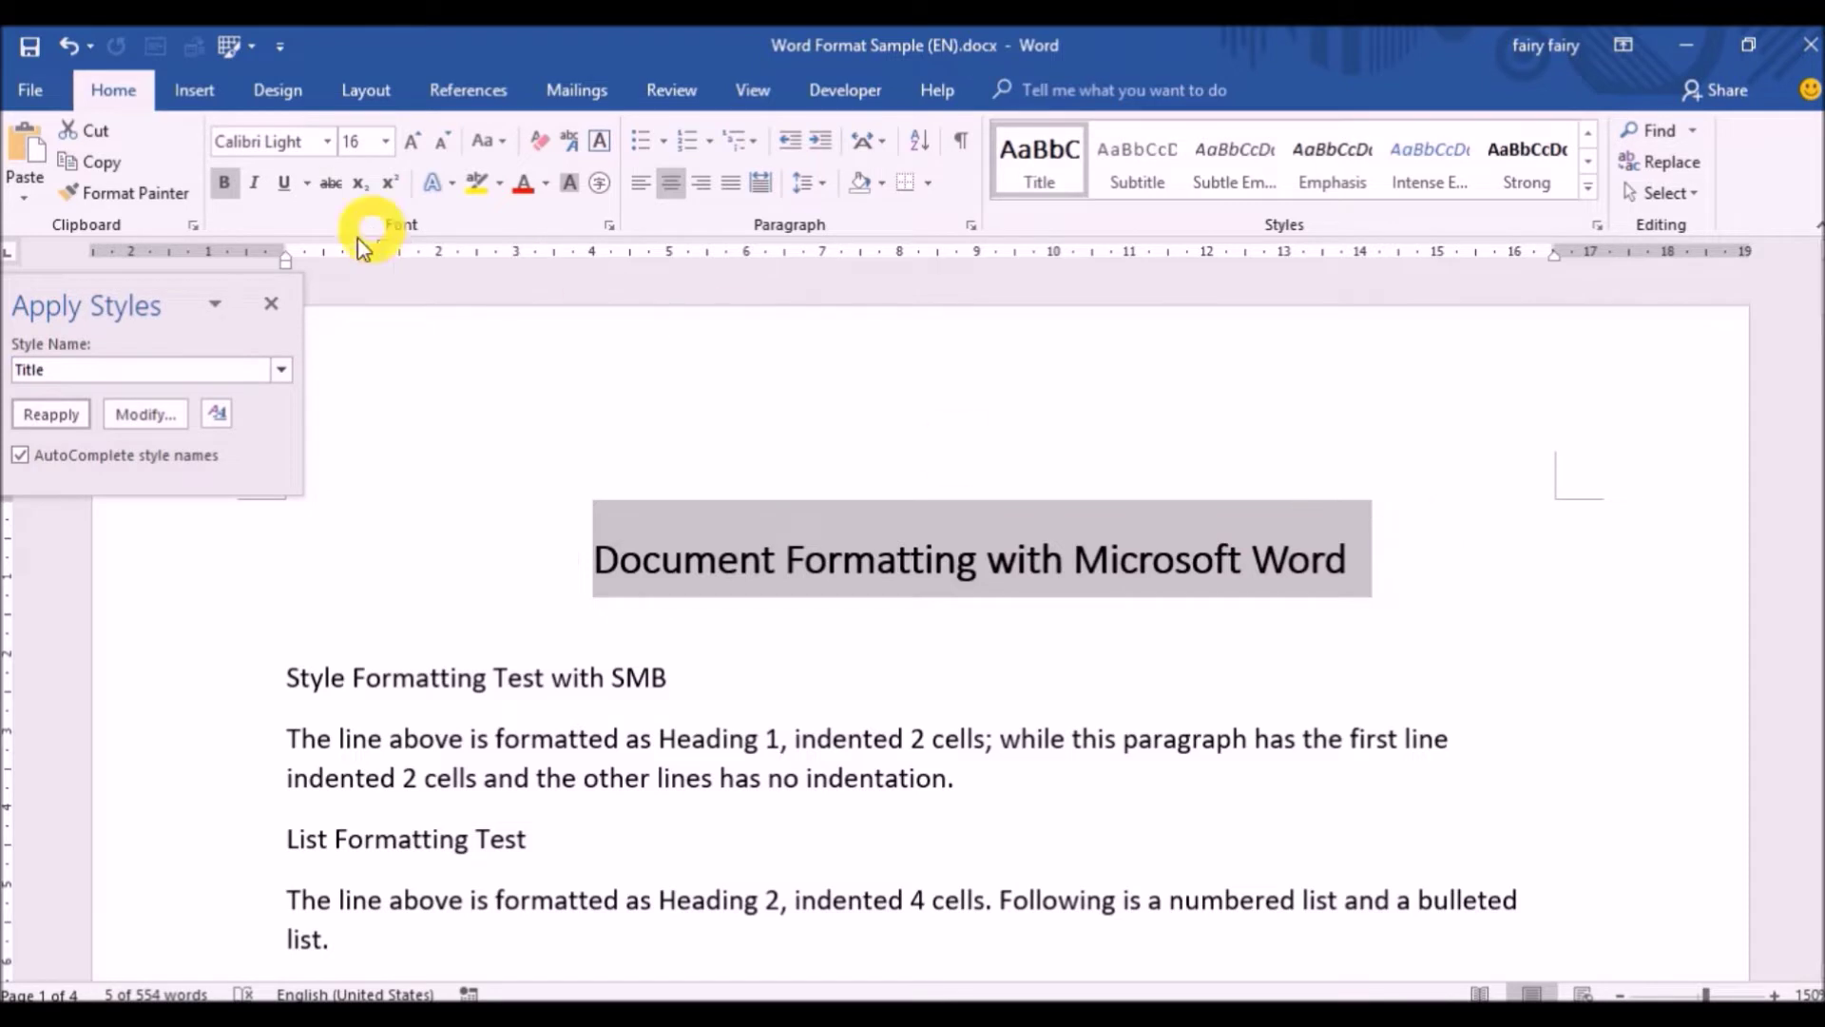
pyautogui.click(271, 303)
pyautogui.click(1307, 551)
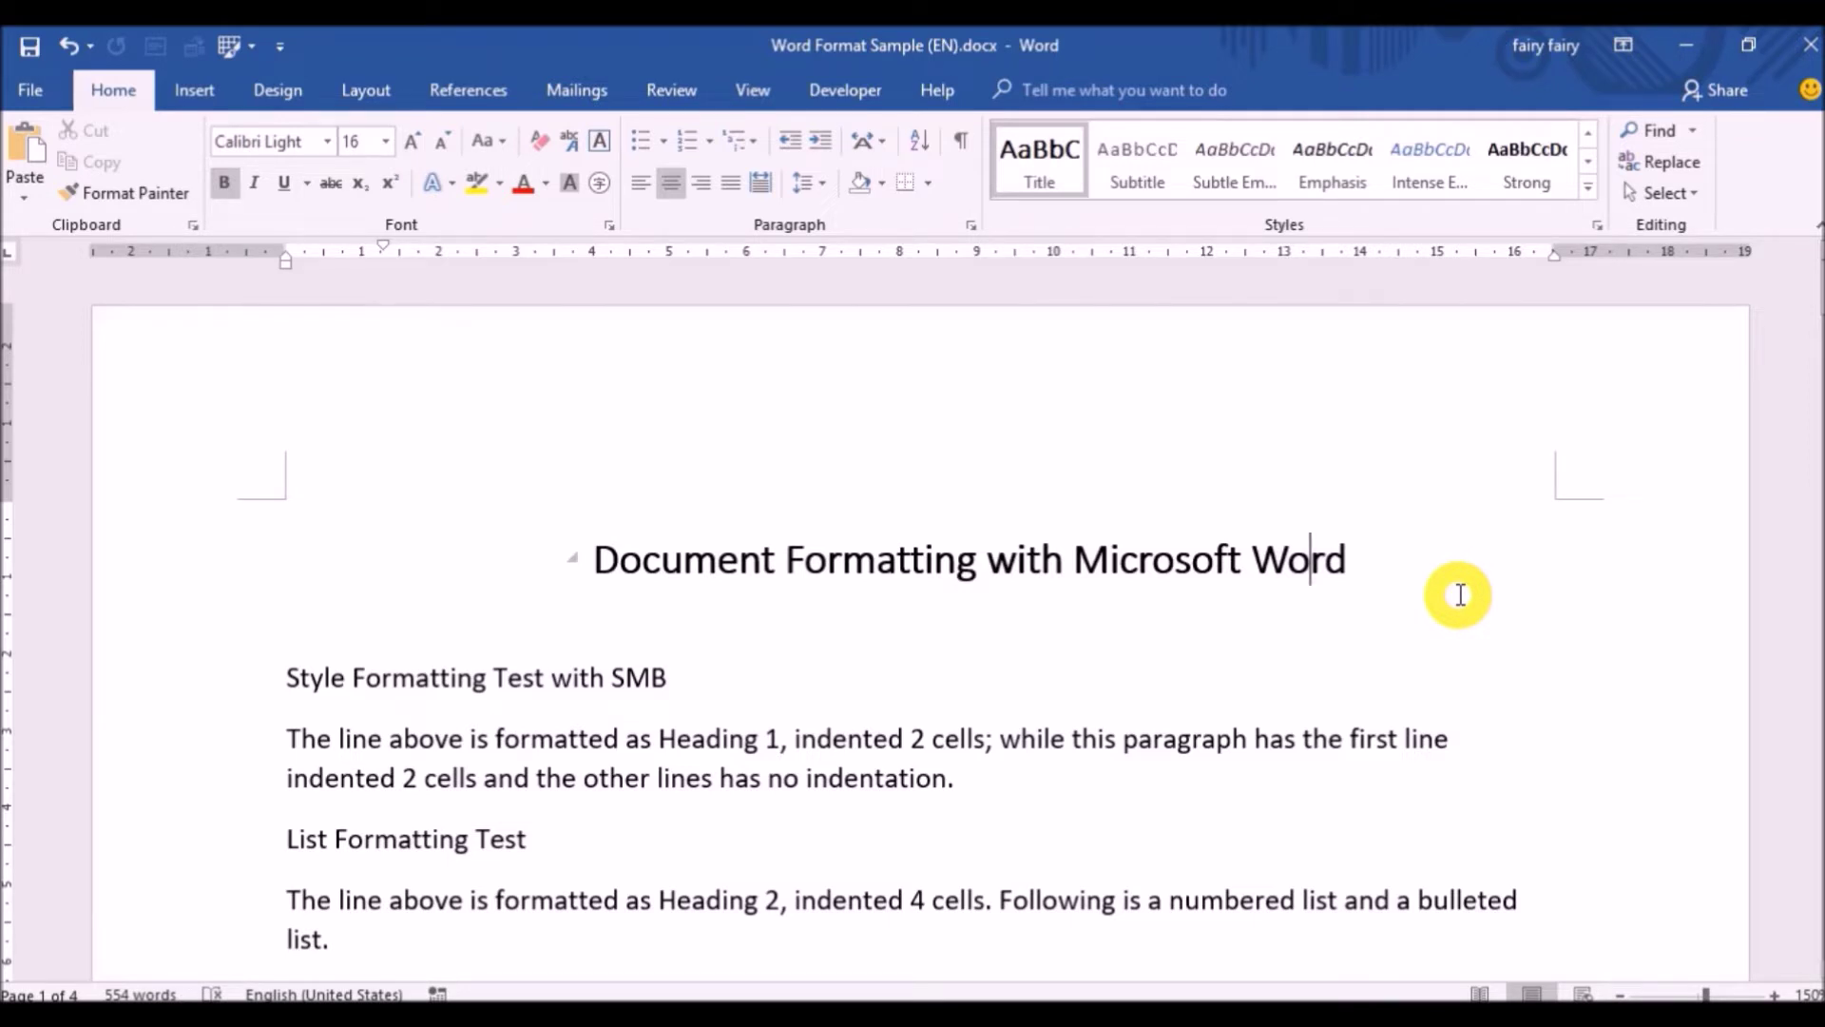
# Step: Apply the Heading 1 style to the line "Style Formatting Test with SMB"
pyautogui.click(205, 689)
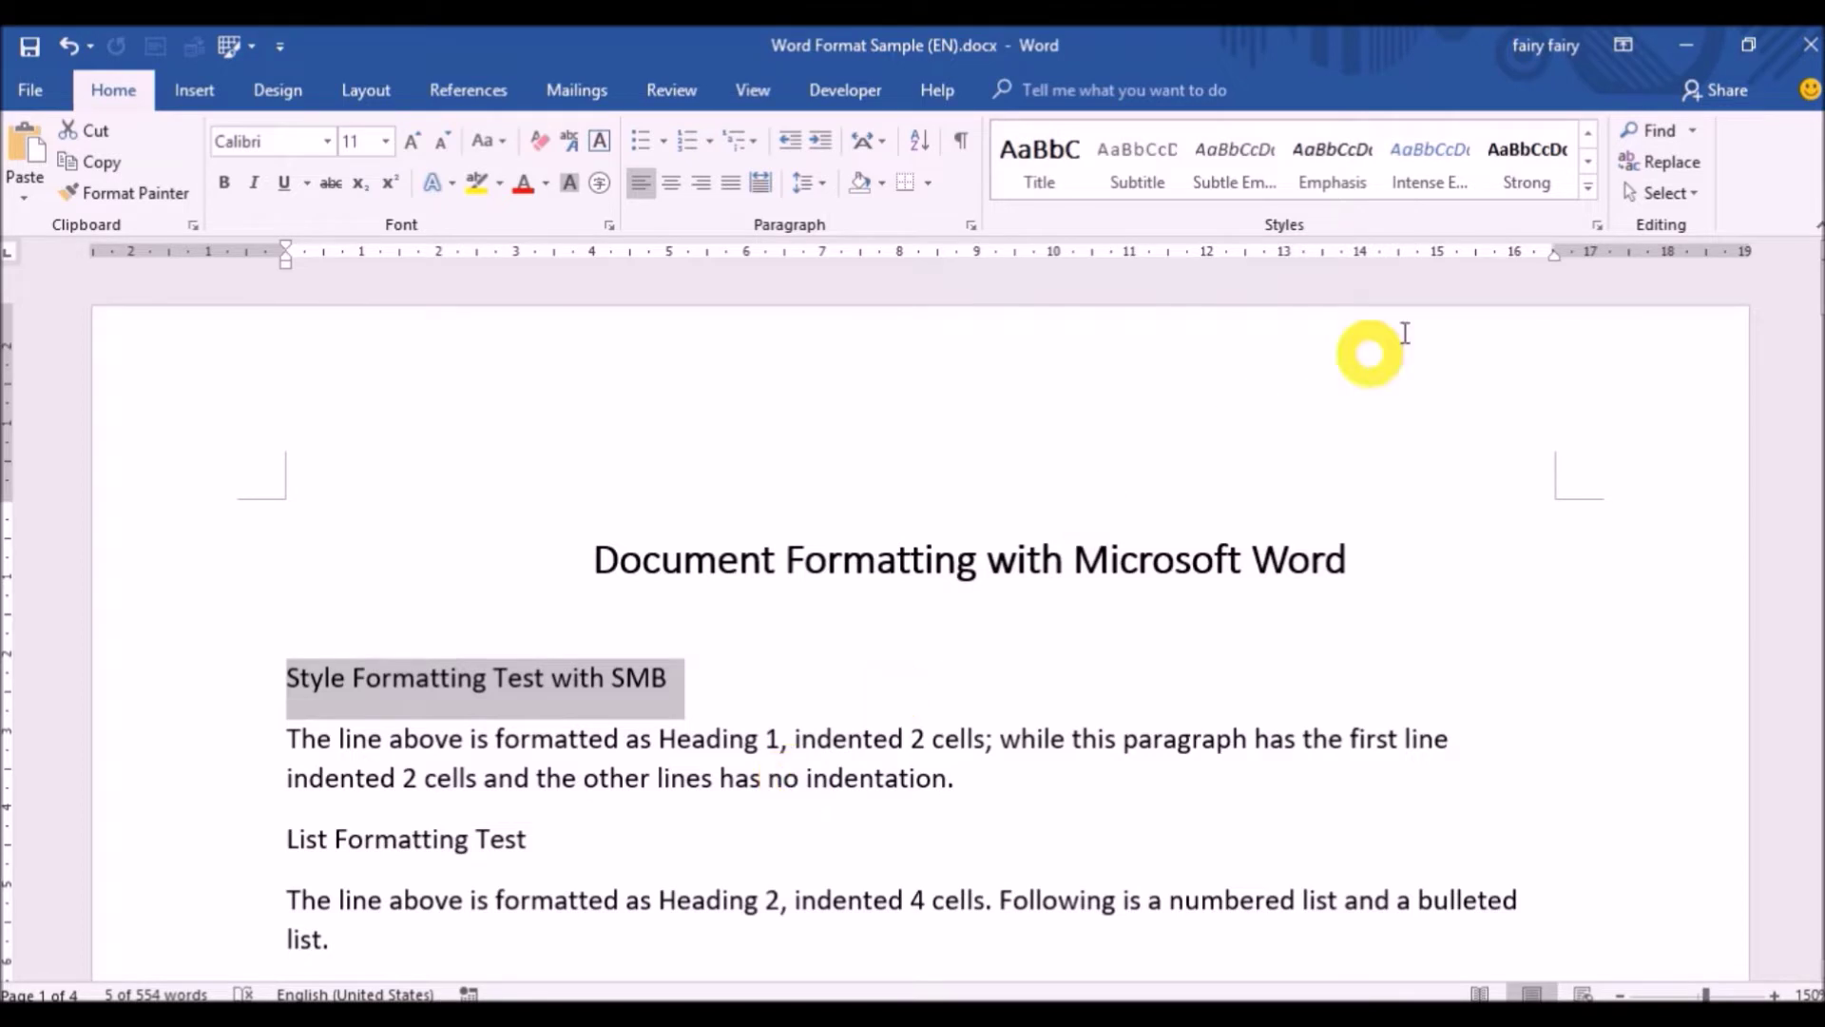
pyautogui.click(1588, 134)
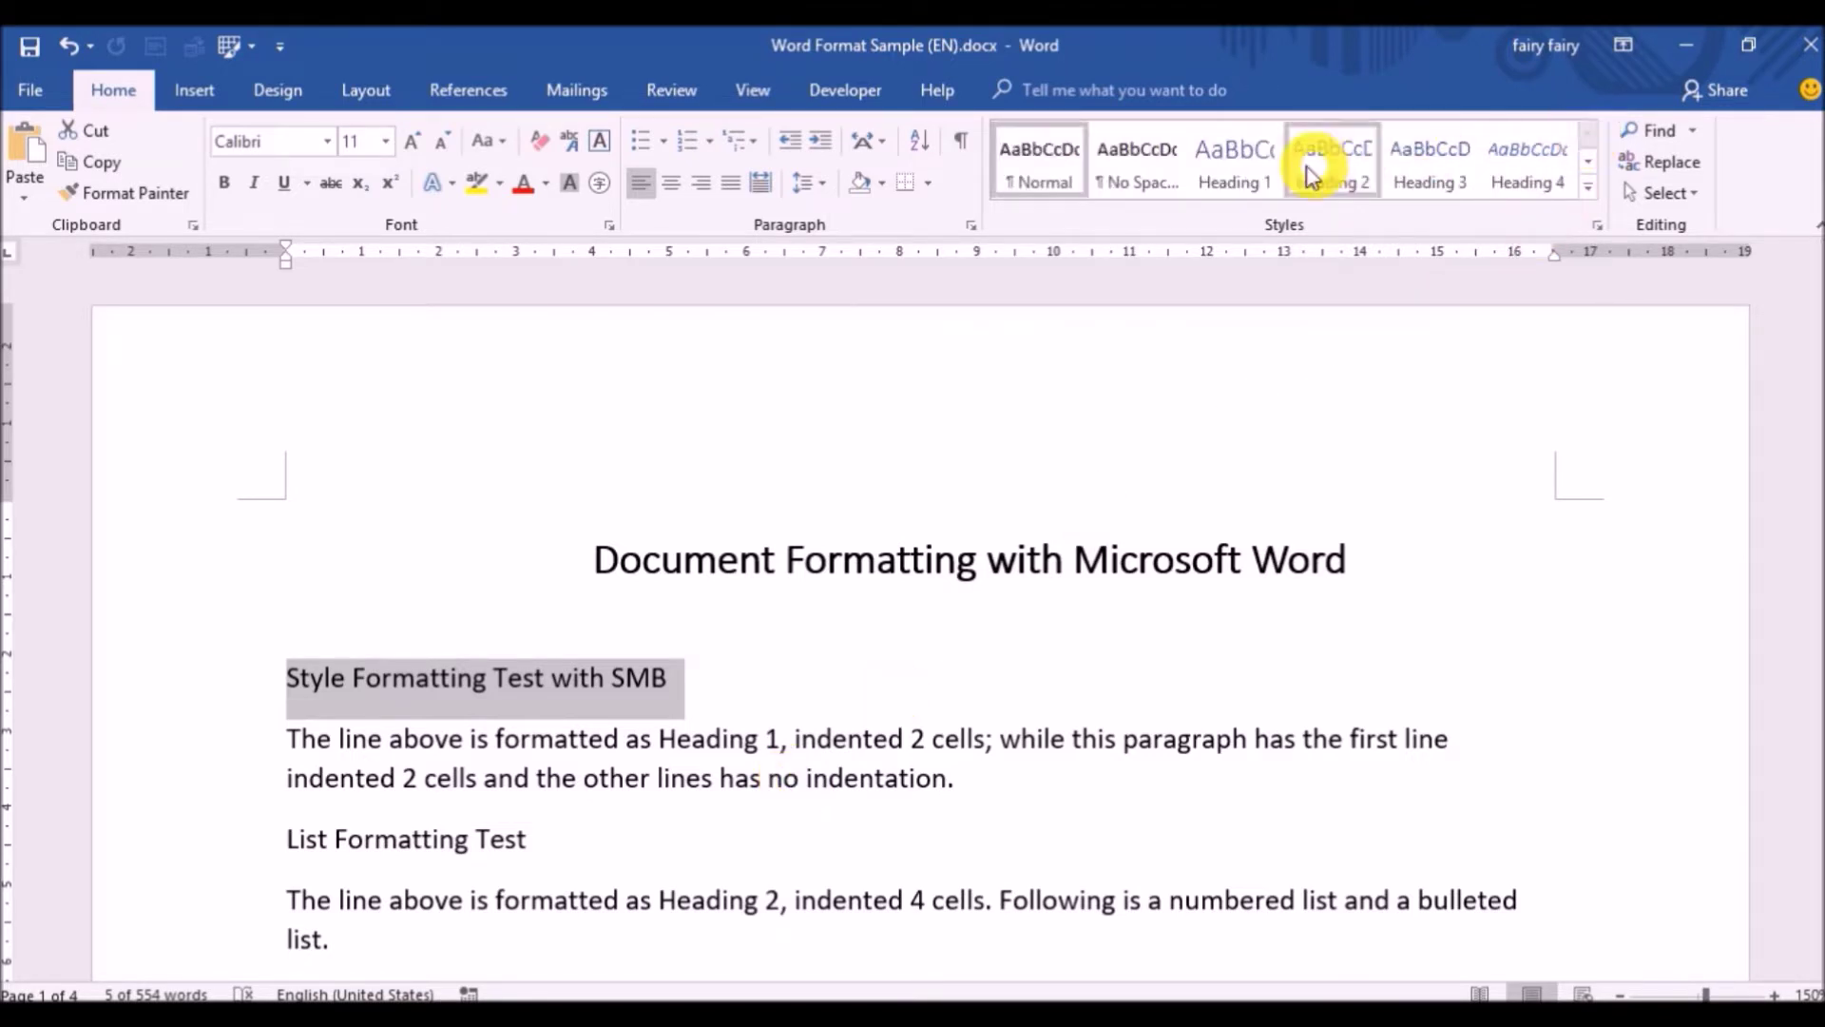
pyautogui.click(1243, 171)
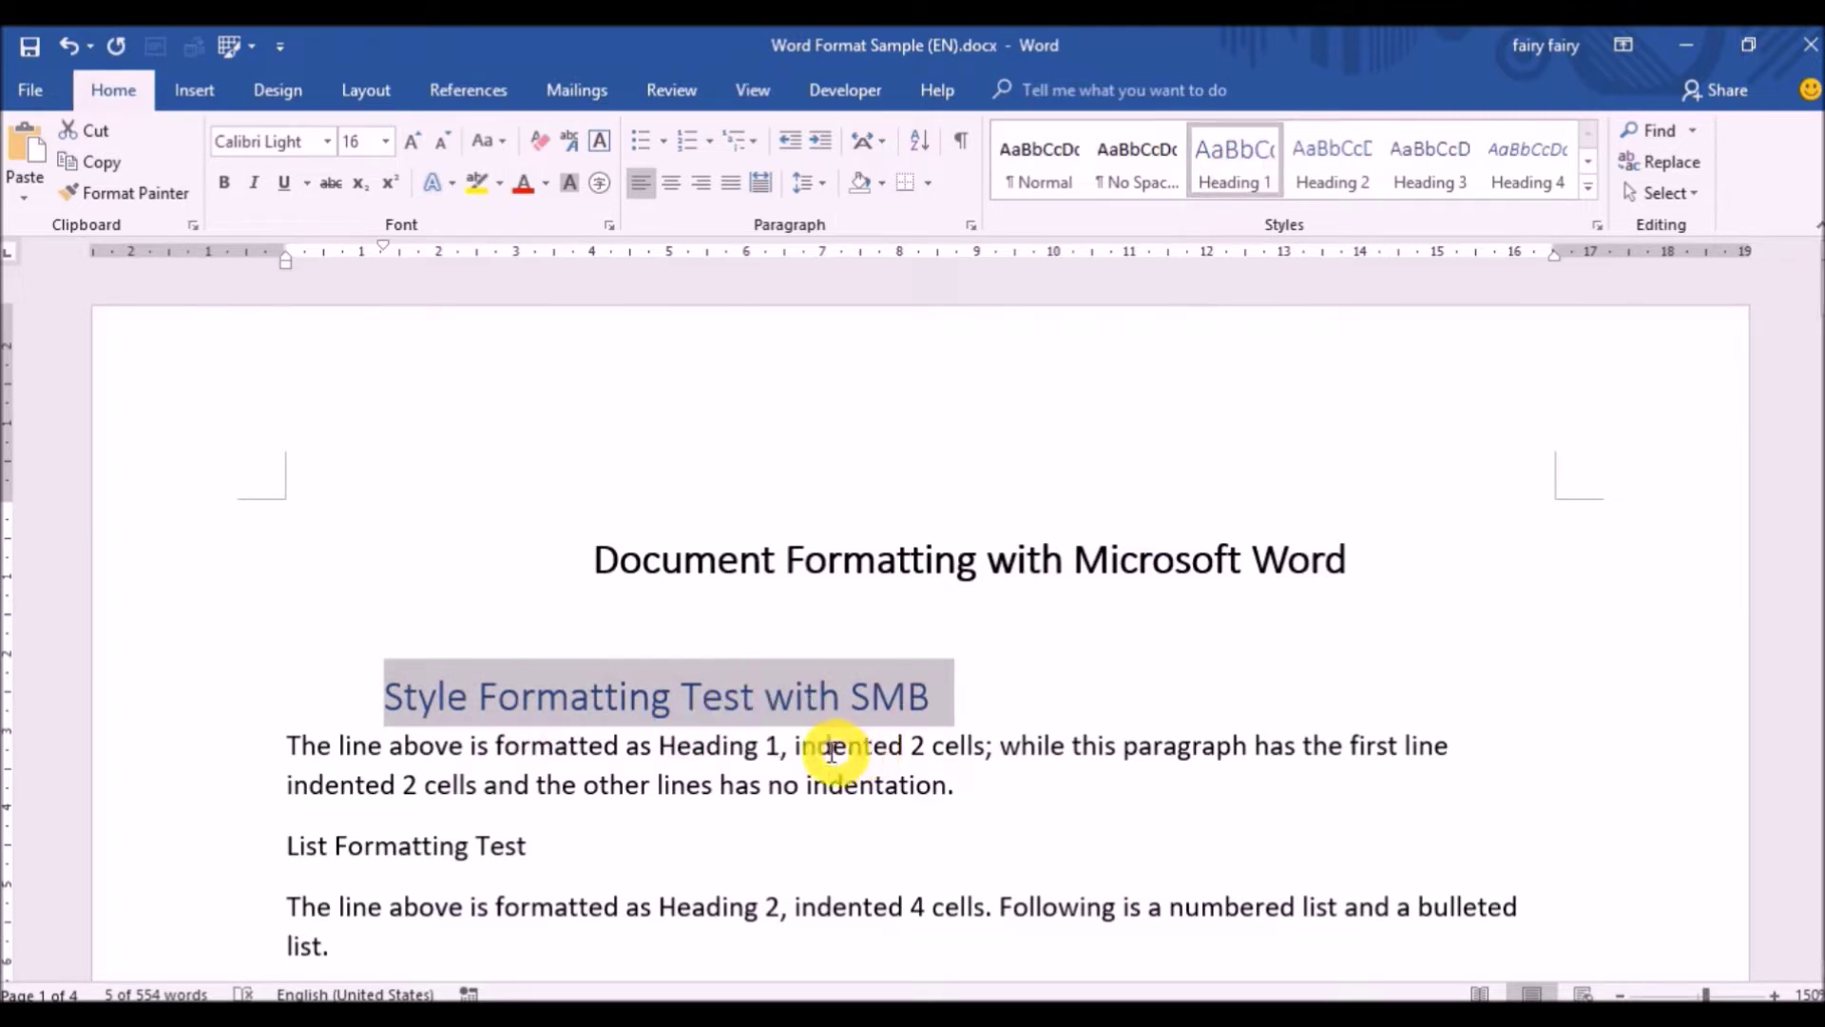
# Step: Apply the Normal style to the paragraph directly below the "Style Formatting Test with SMB" heading
pyautogui.click(979, 742)
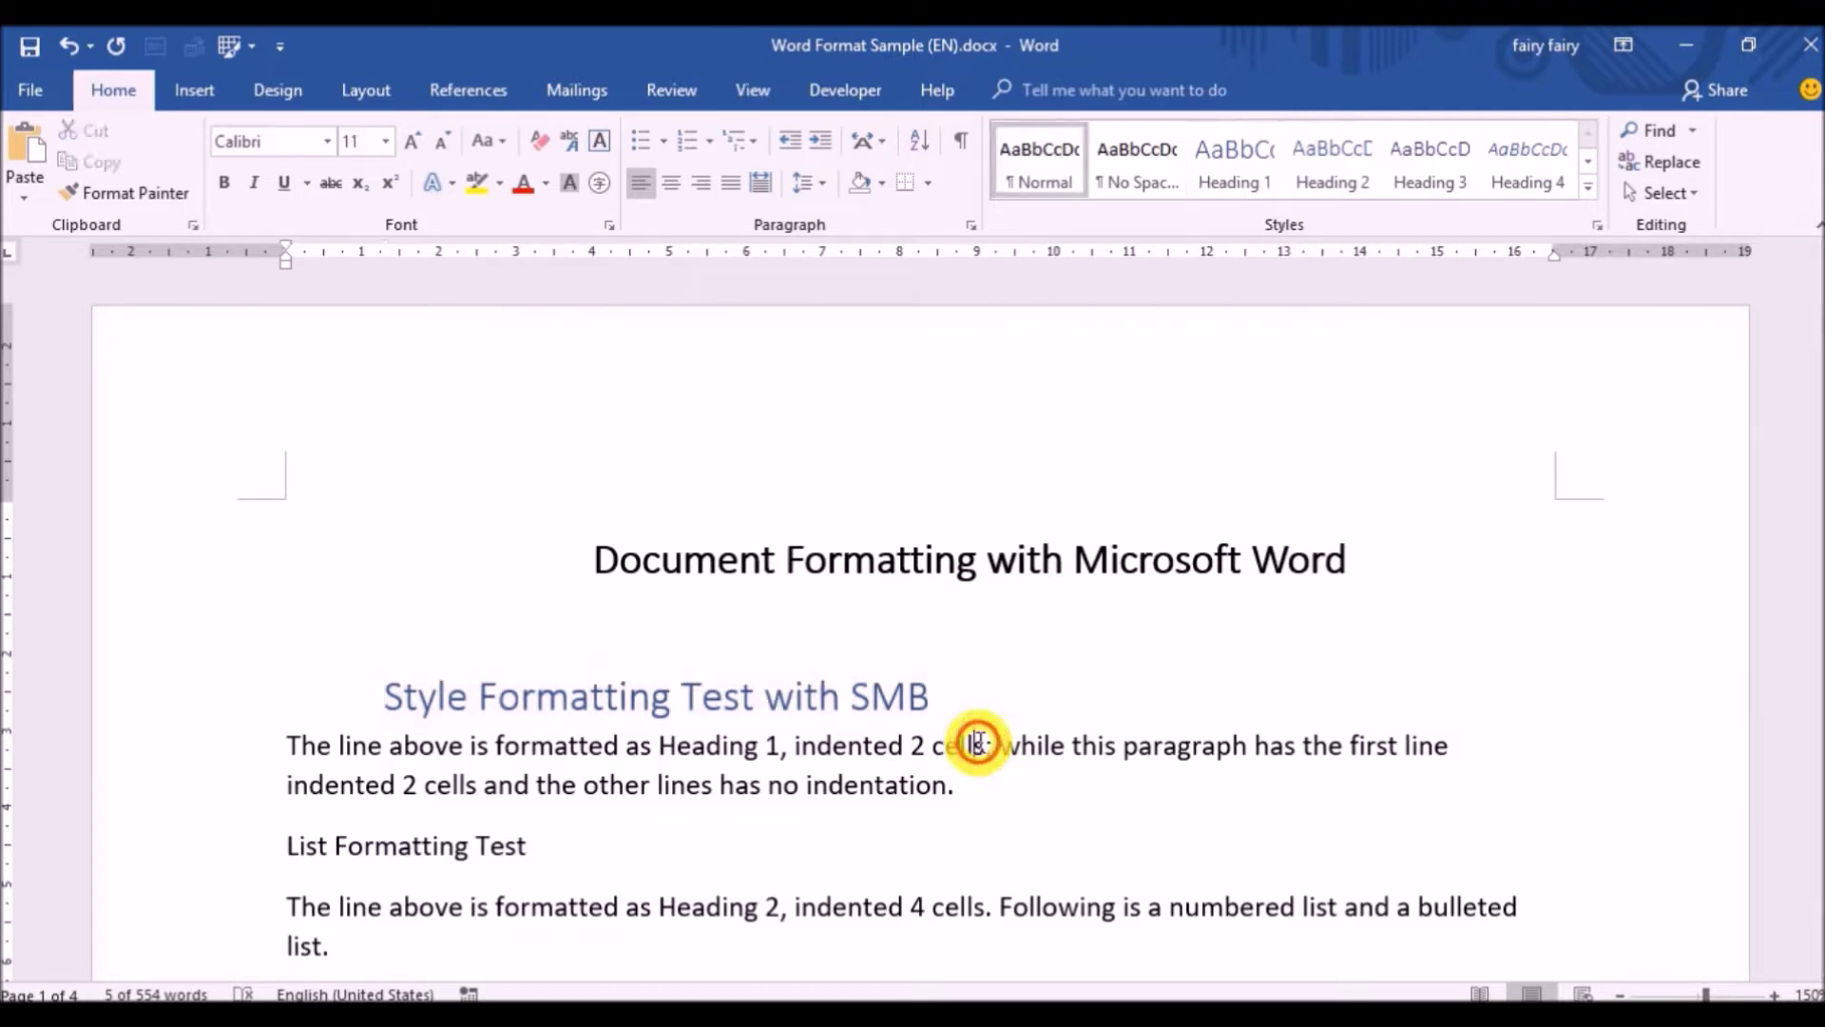
pyautogui.doubleClick(237, 757)
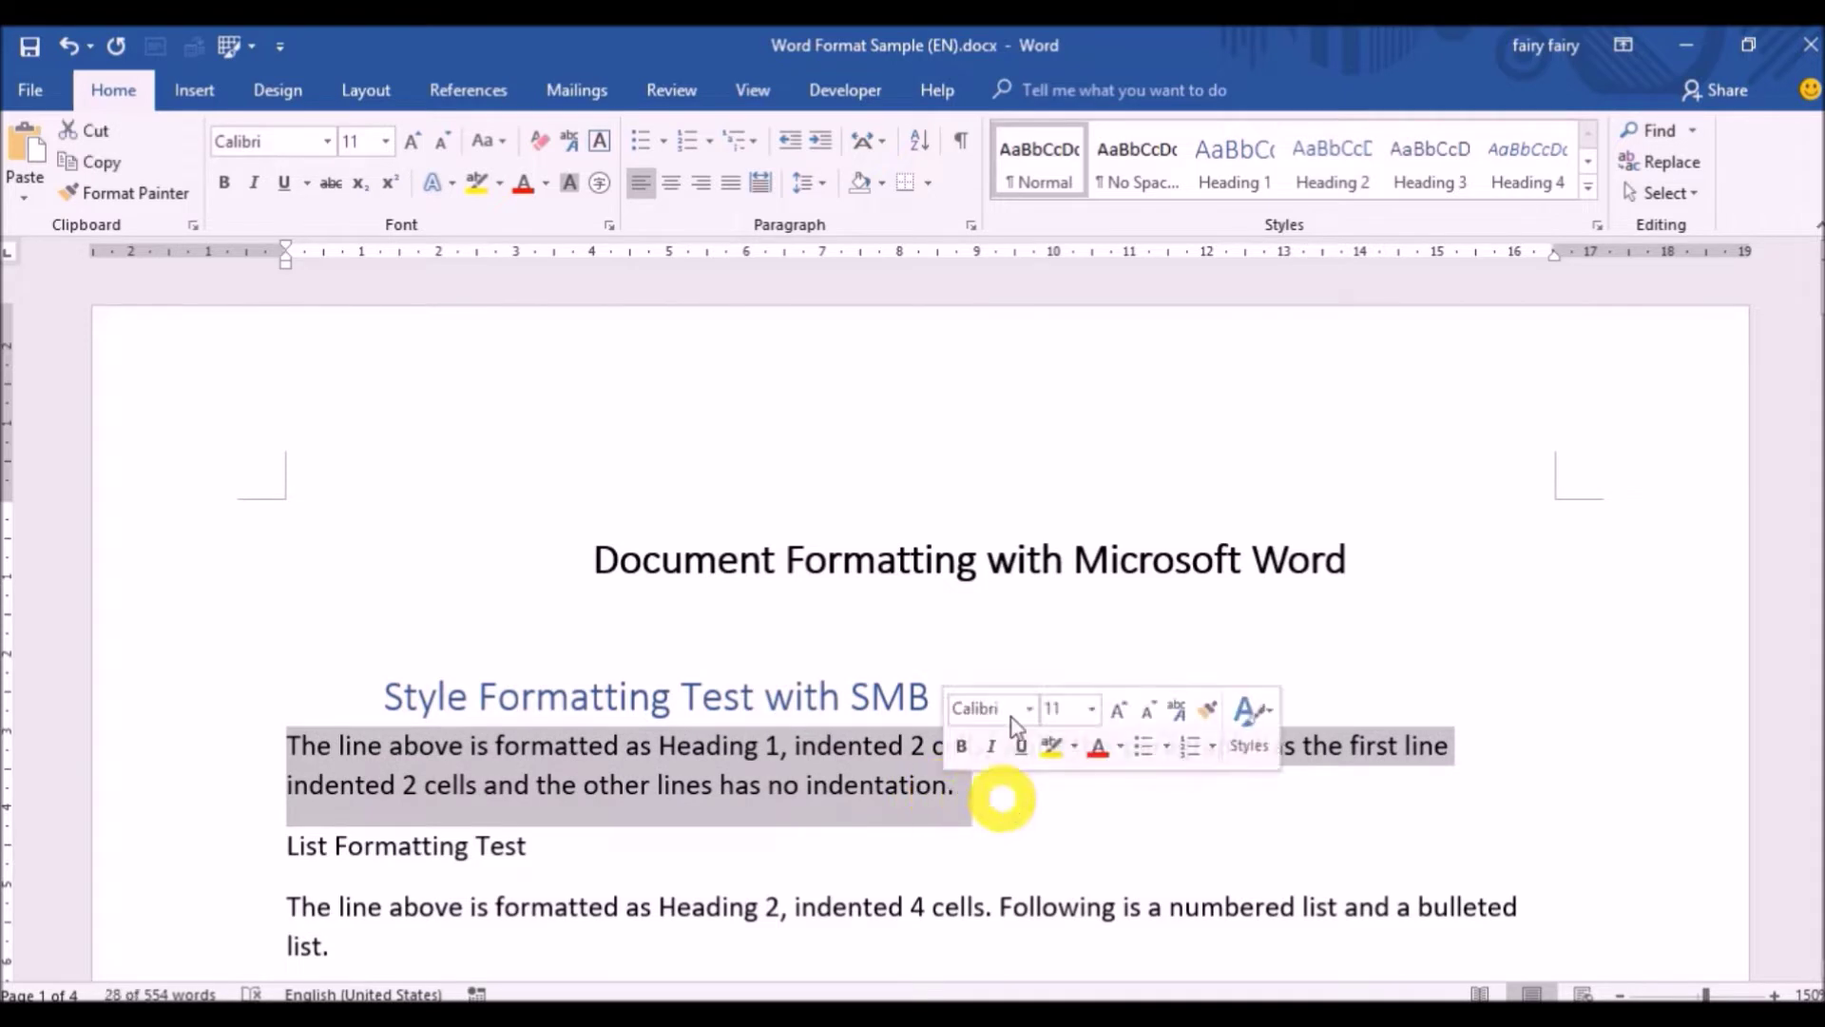
pyautogui.click(1035, 180)
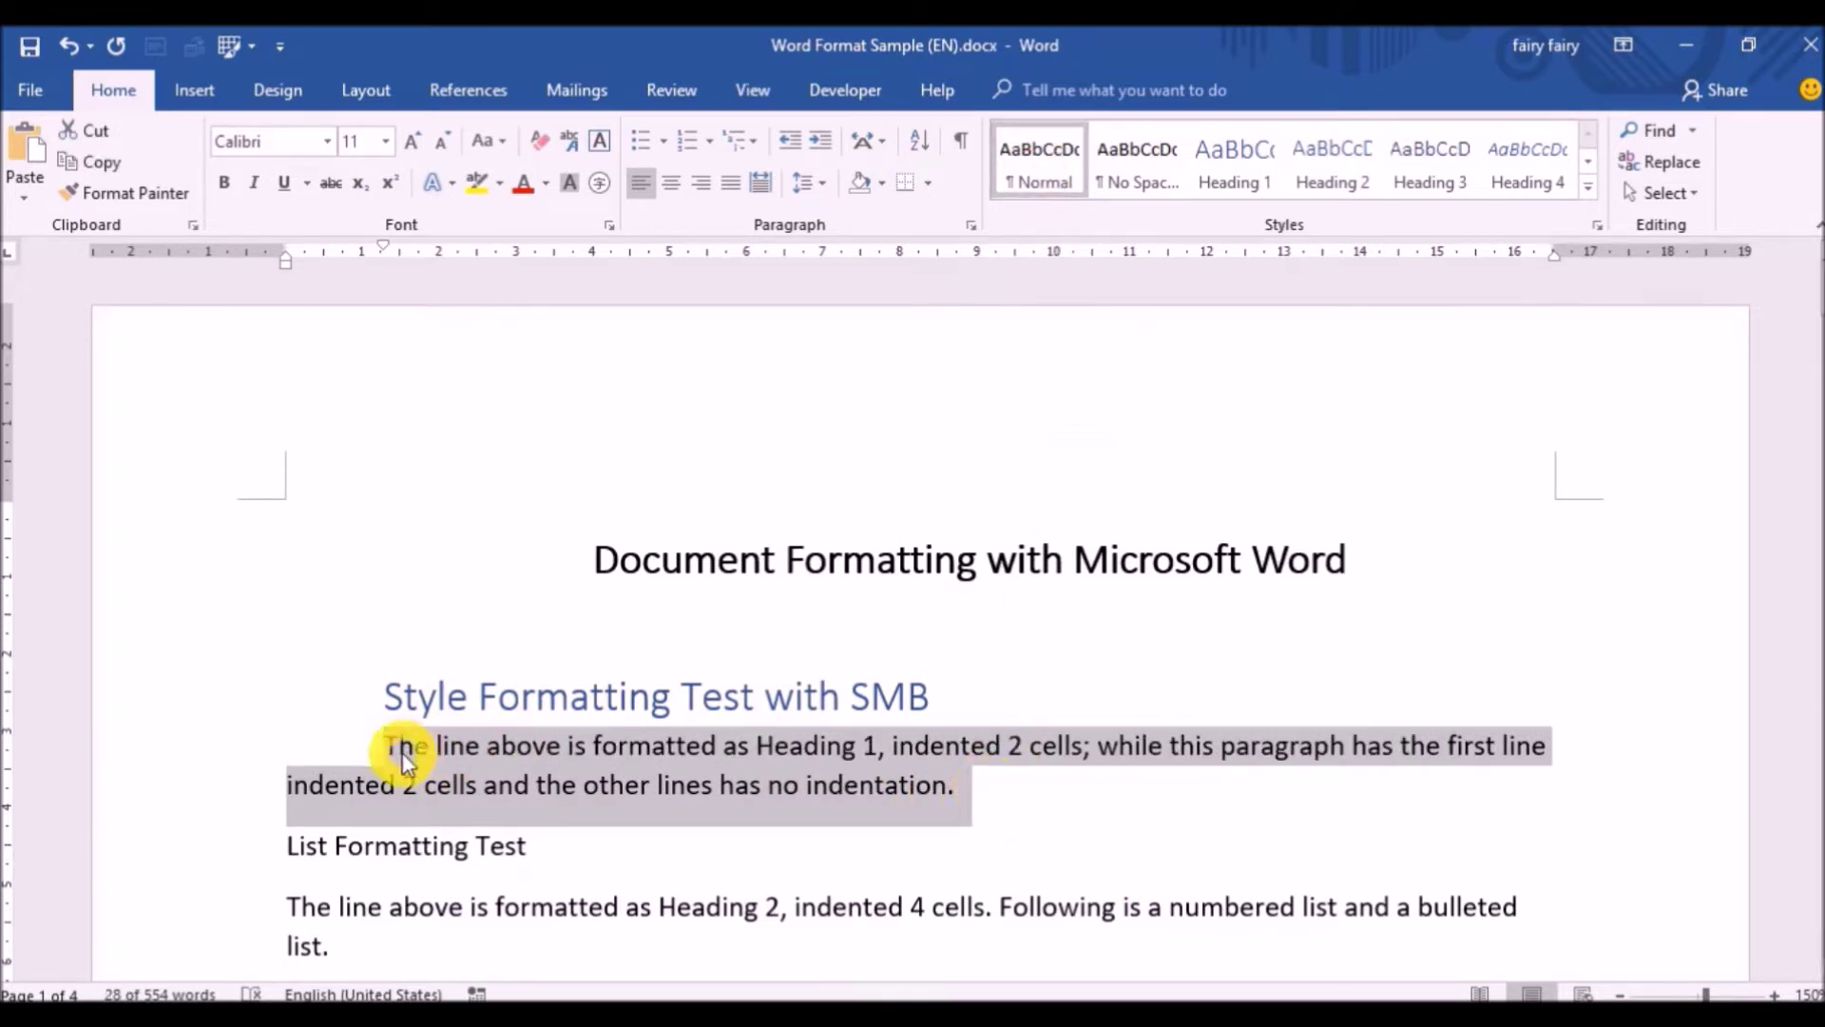
pyautogui.click(1049, 794)
# Step: Apply the Heading 2 style to the line "List Formatting Test"
pyautogui.scroll(-2, 1141, 758)
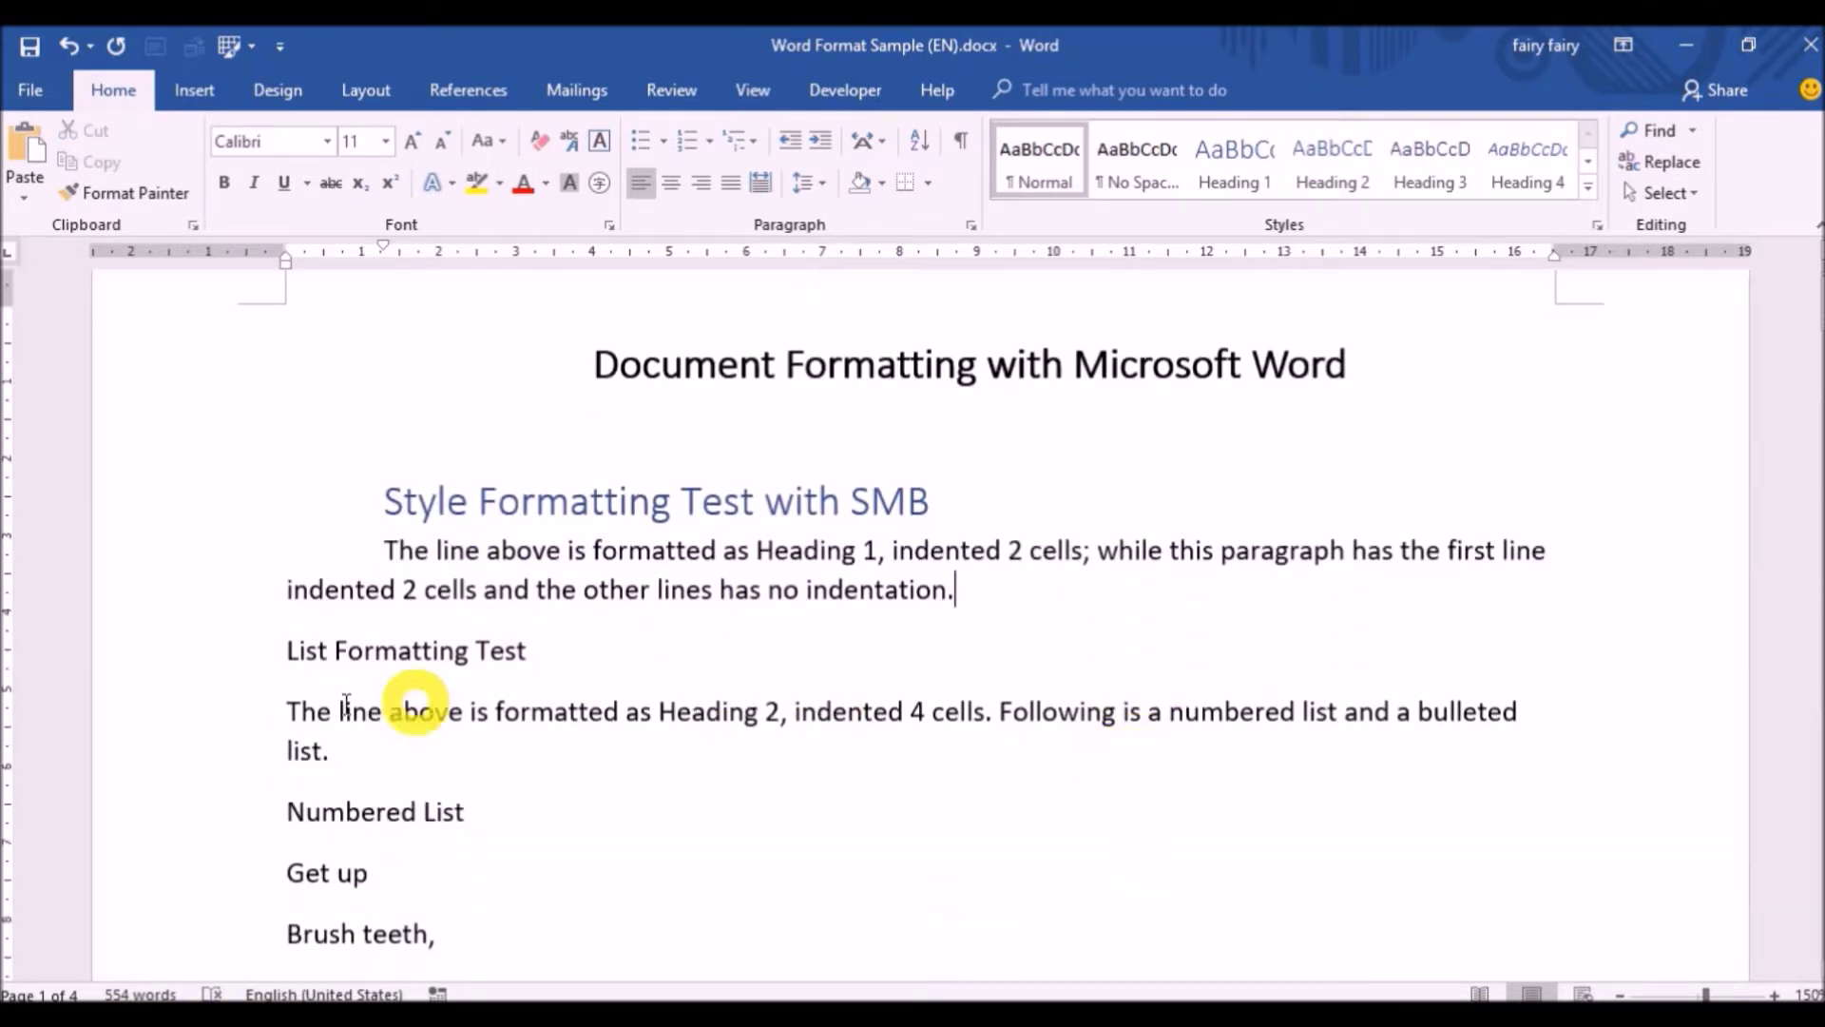
pyautogui.click(223, 678)
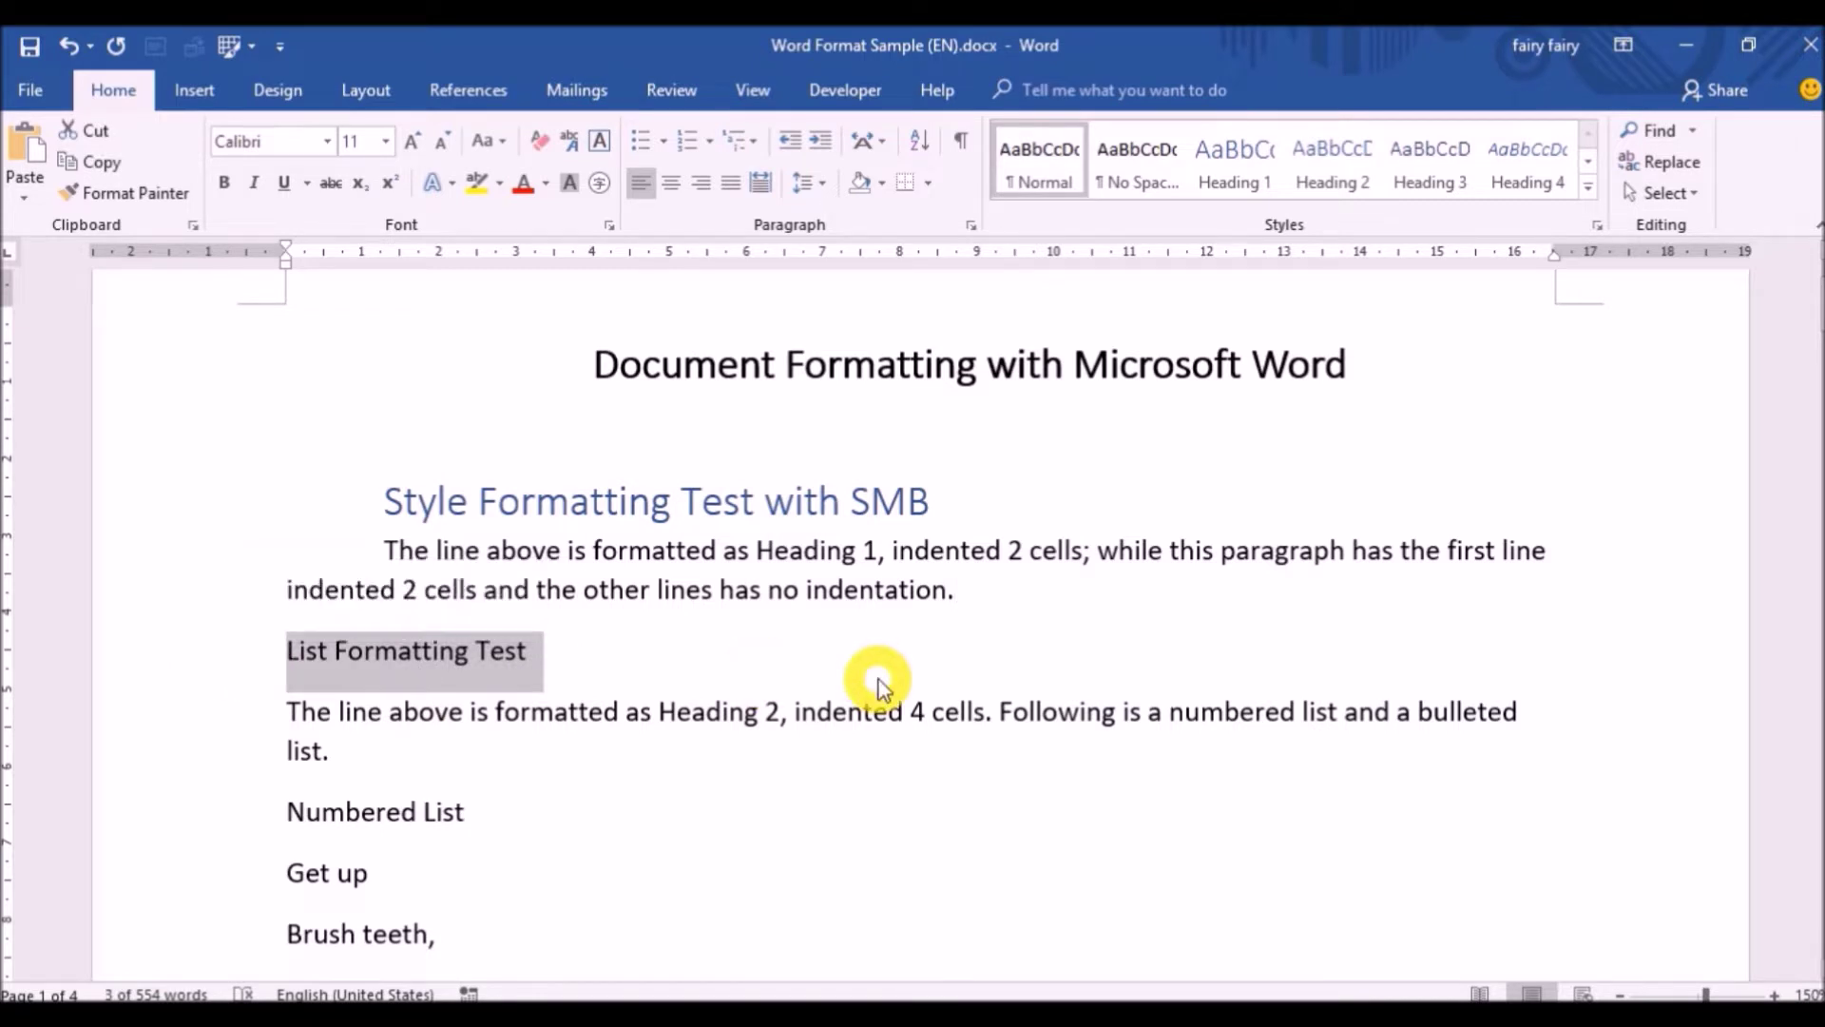
pyautogui.click(1322, 176)
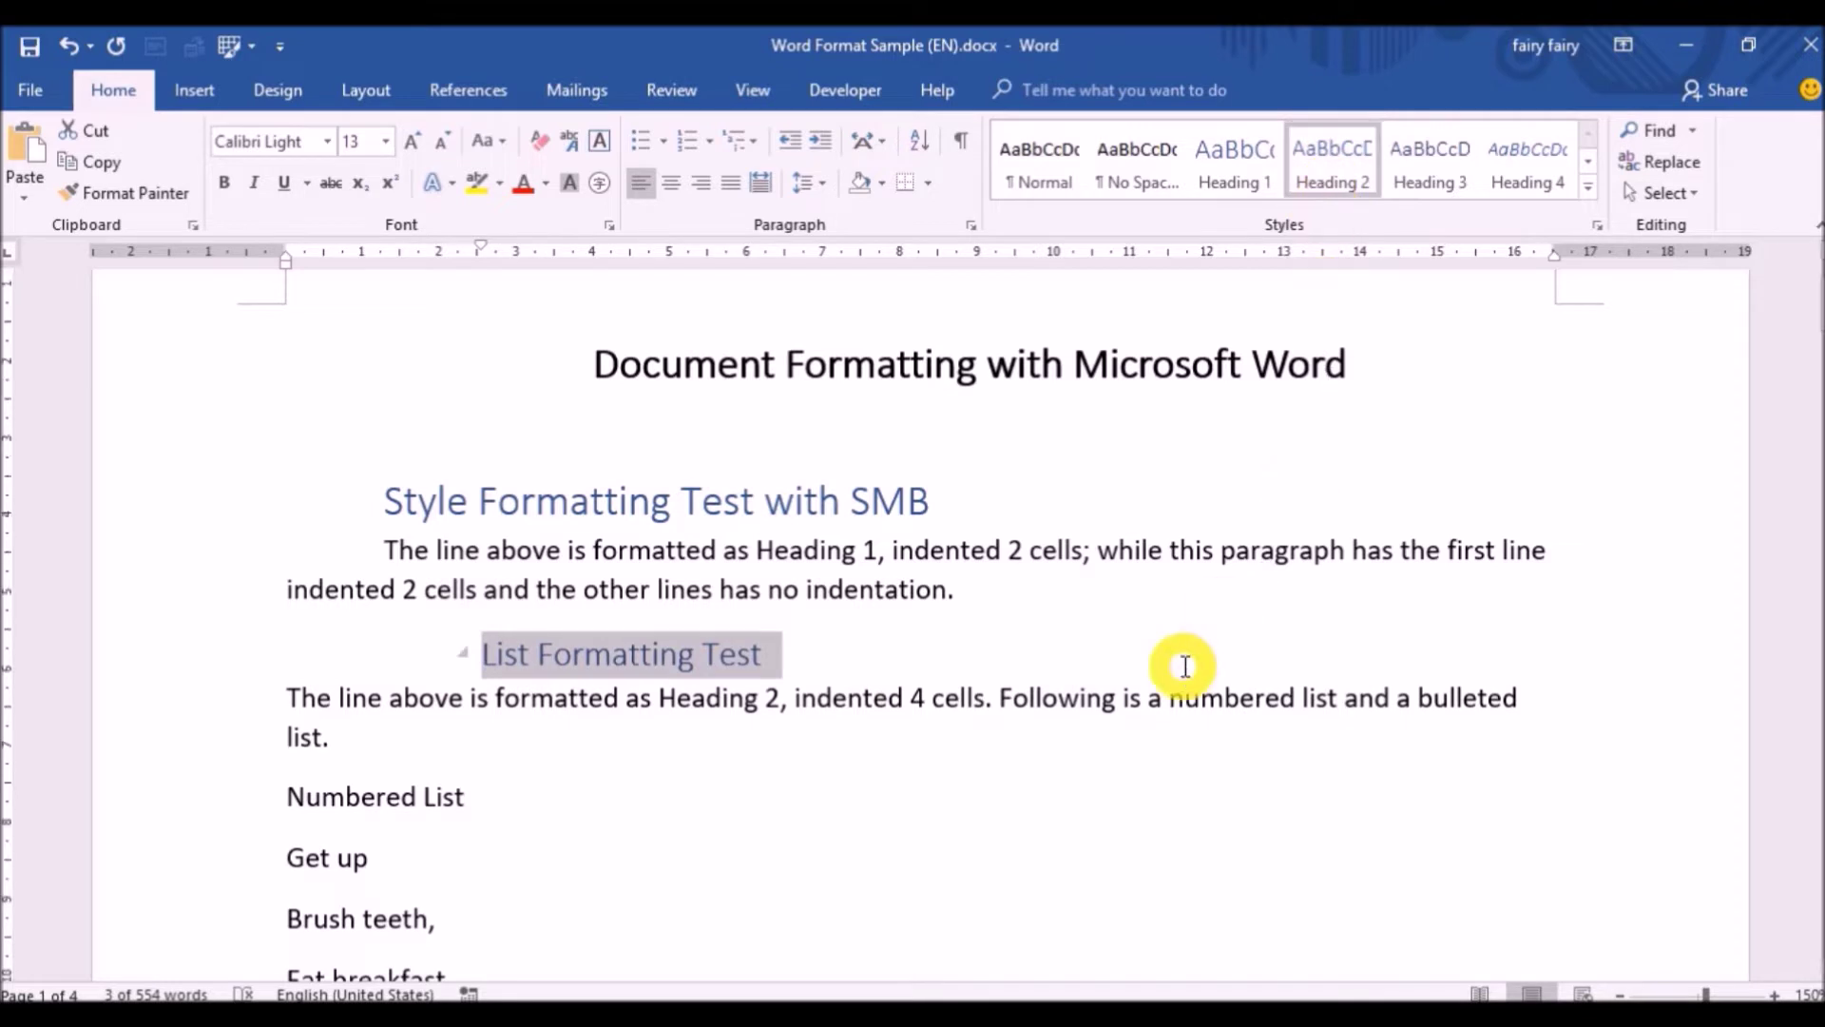
# Step: Apply the Heading 2 style to the line "Link Formatting Test" near the end of page 1
pyautogui.scroll(-3, 1185, 666)
pyautogui.scroll(-5, 1186, 665)
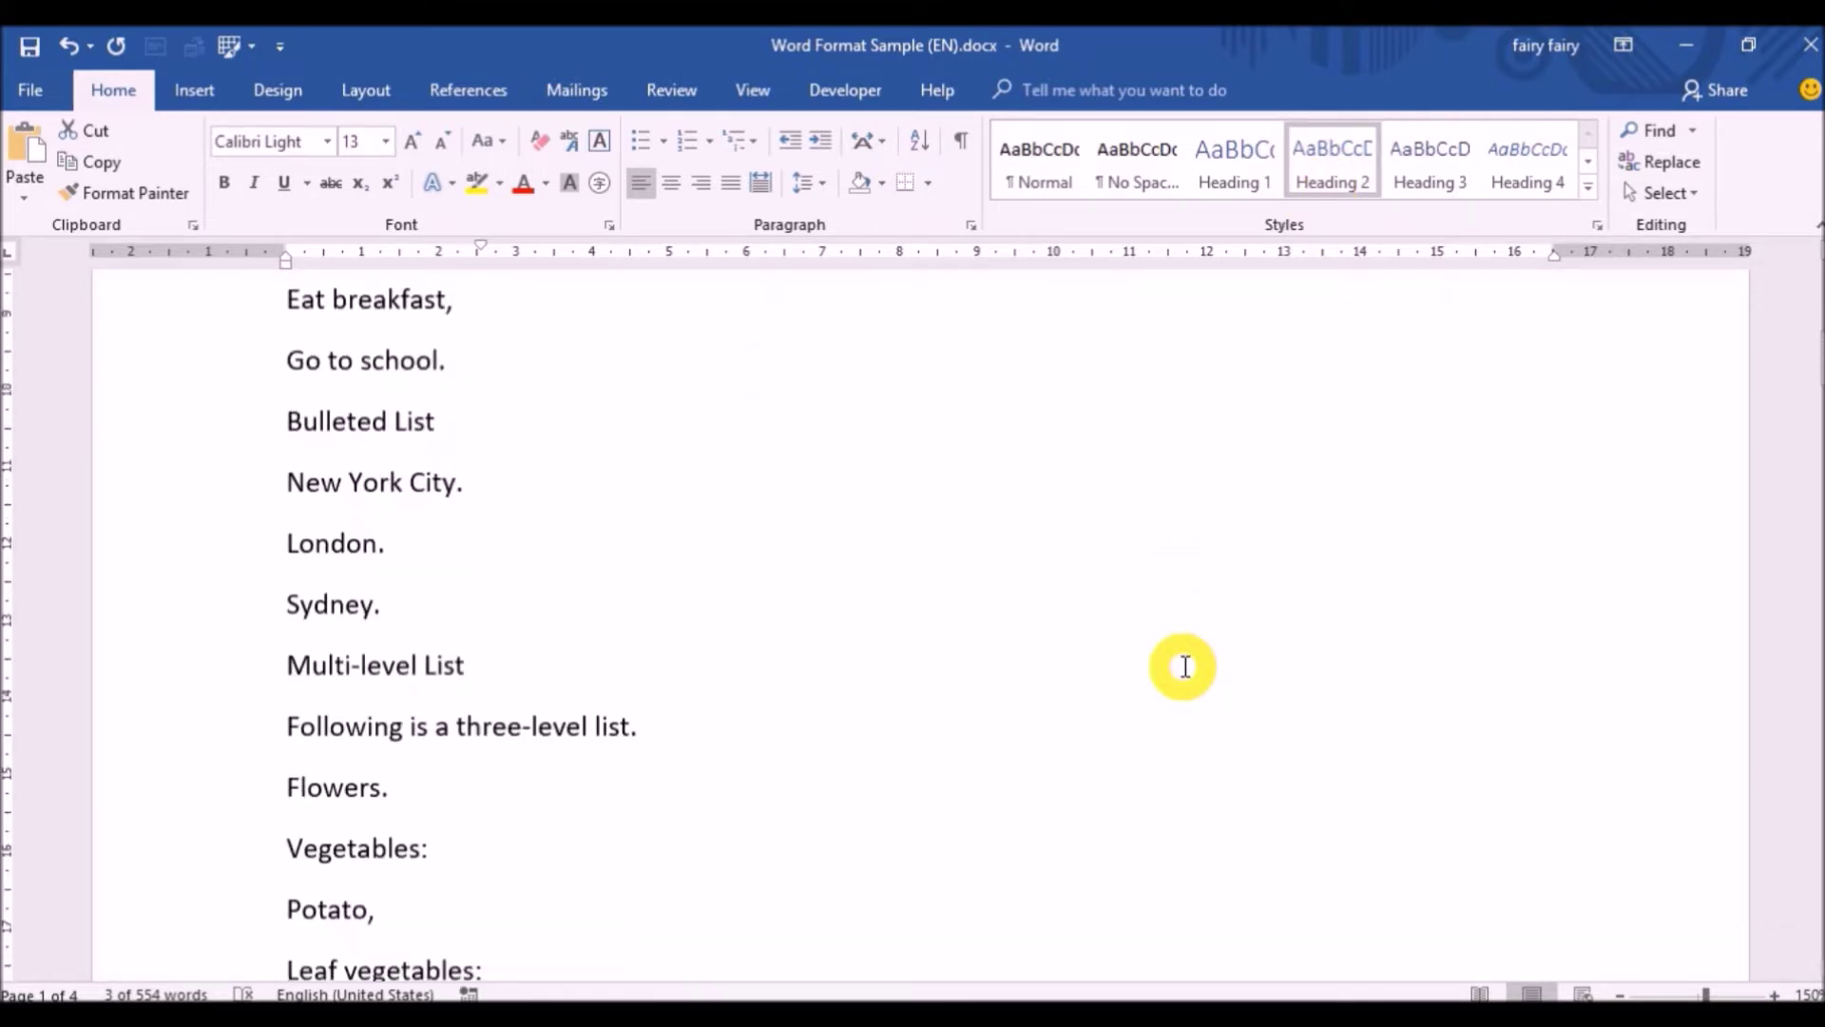
pyautogui.scroll(-7, 1186, 665)
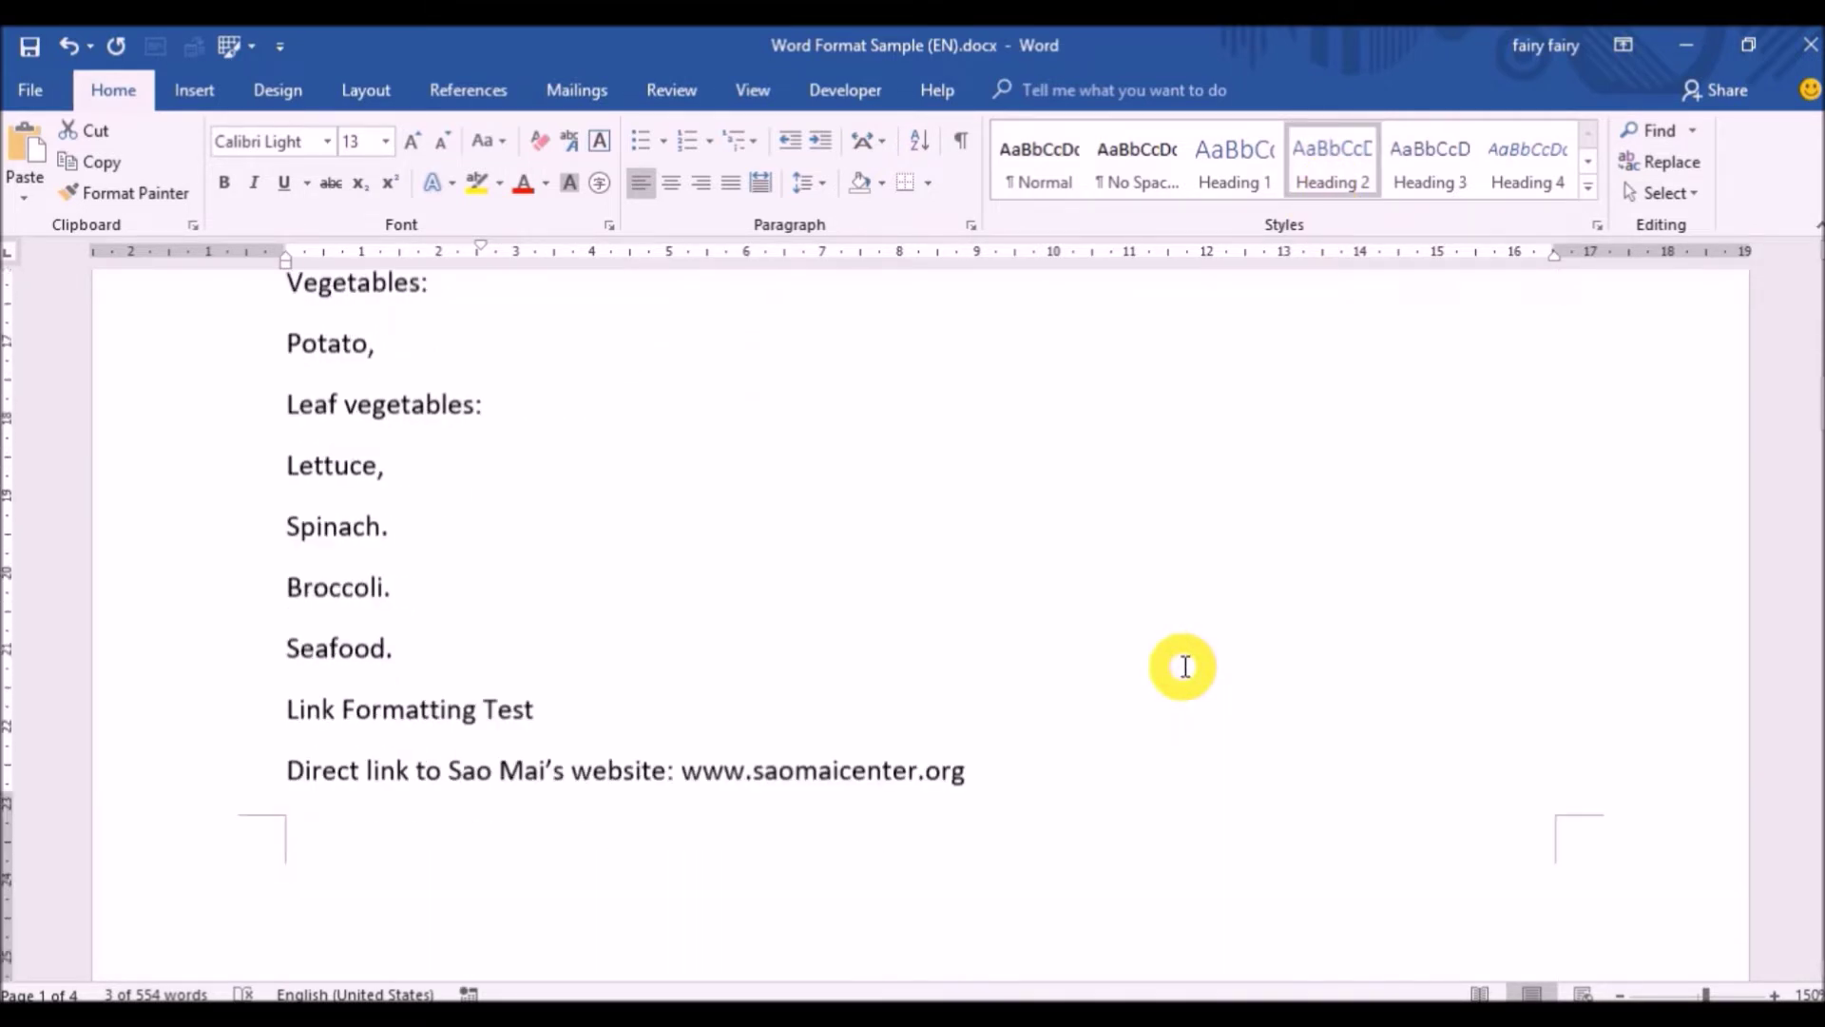
pyautogui.click(171, 608)
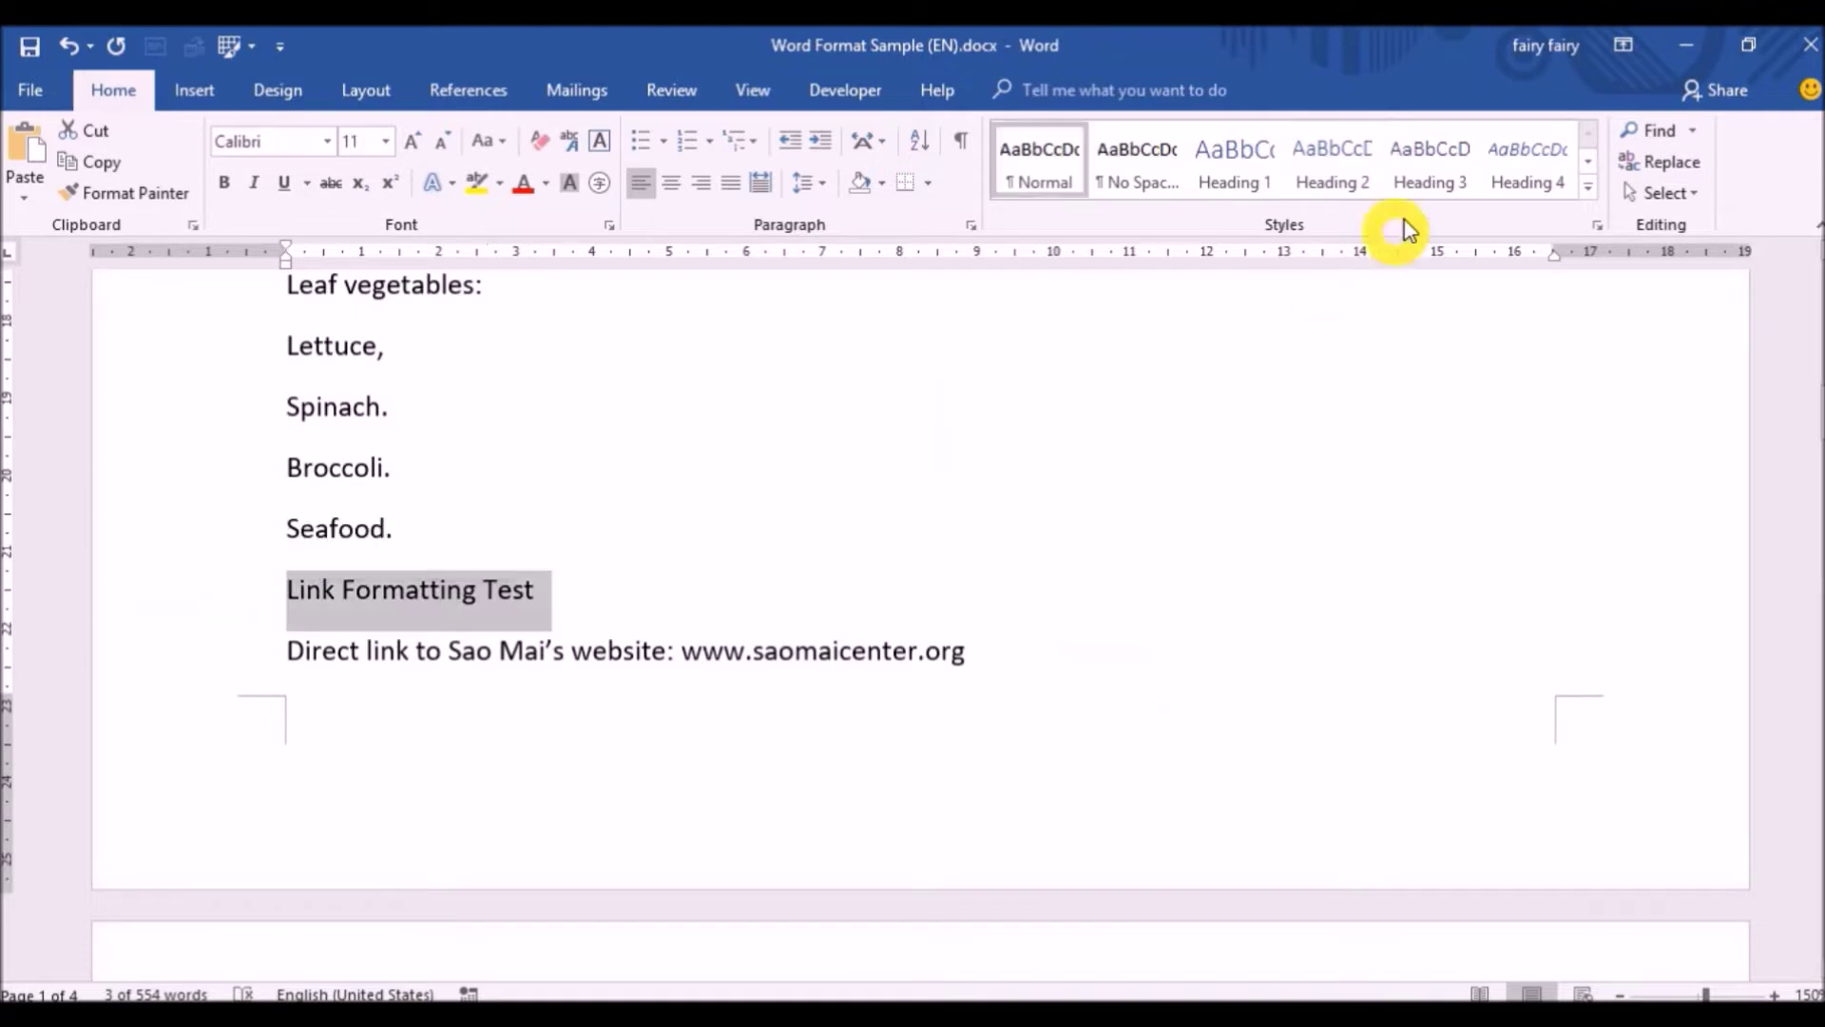
pyautogui.click(1327, 180)
# Step: Apply the Heading 2 style to the line "Font Formatting Test" on page 2
pyautogui.scroll(-6, 1214, 578)
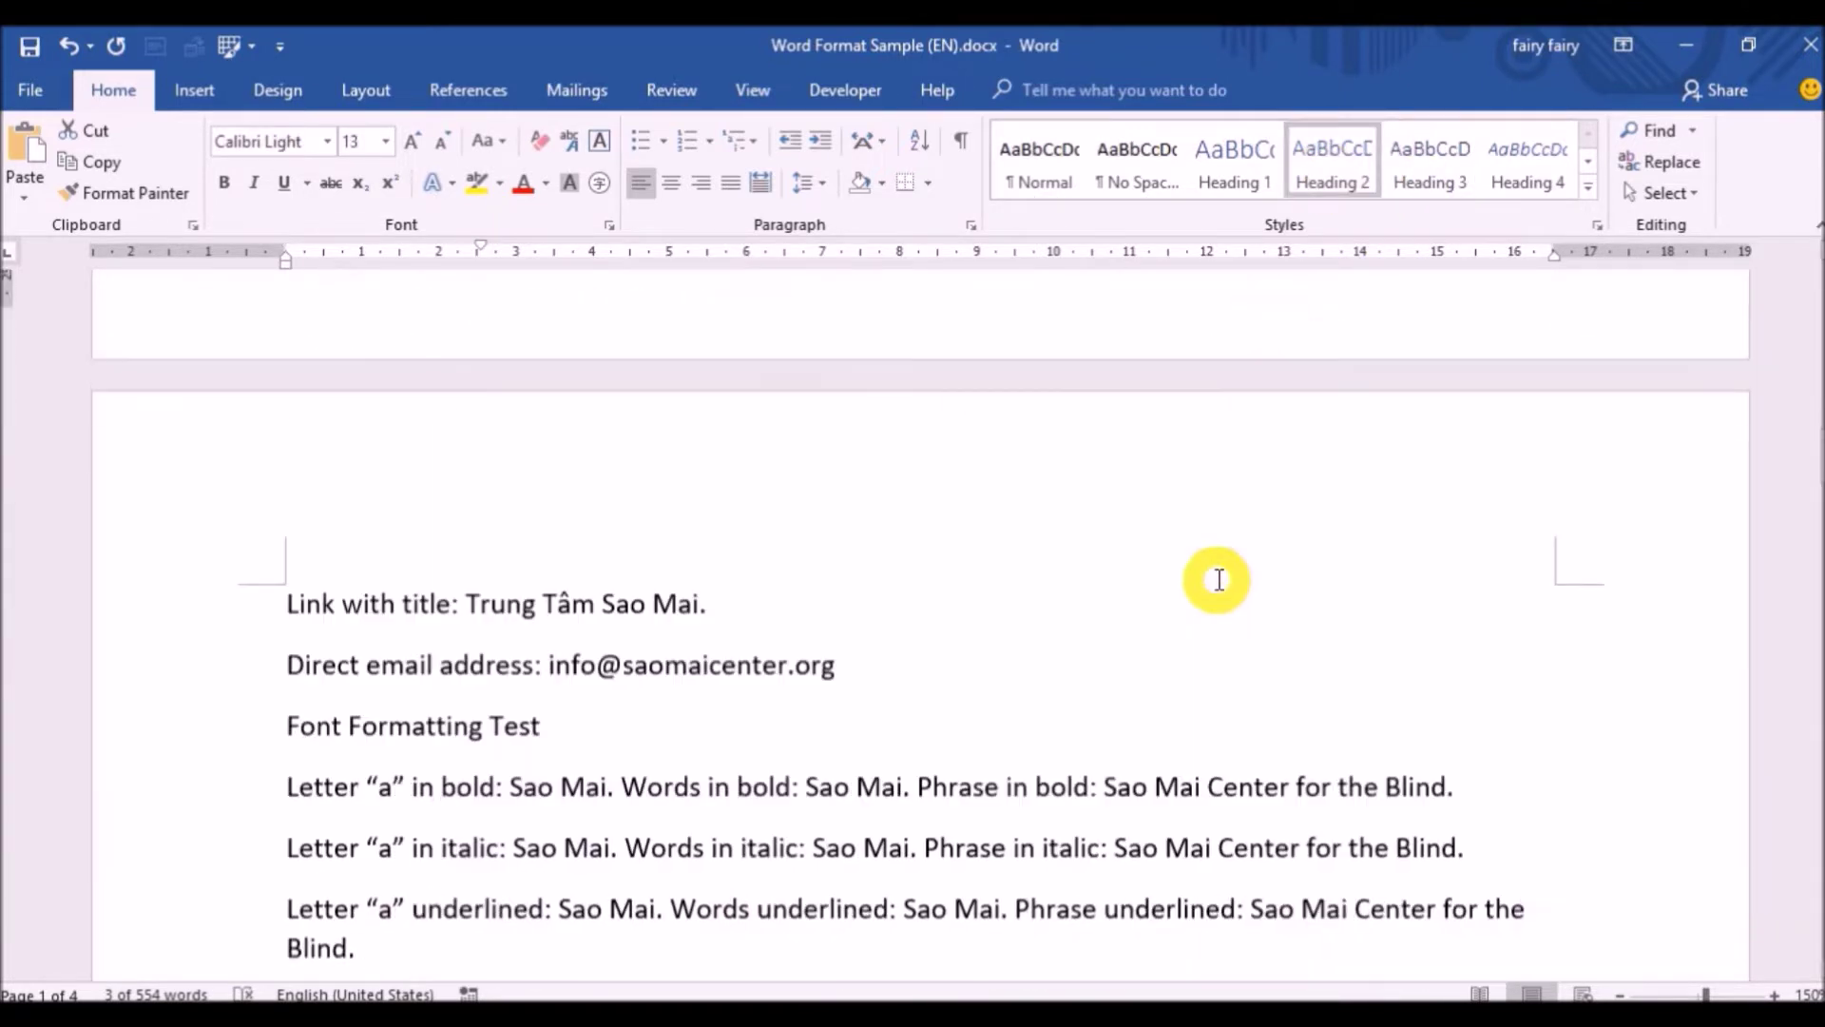
pyautogui.click(199, 680)
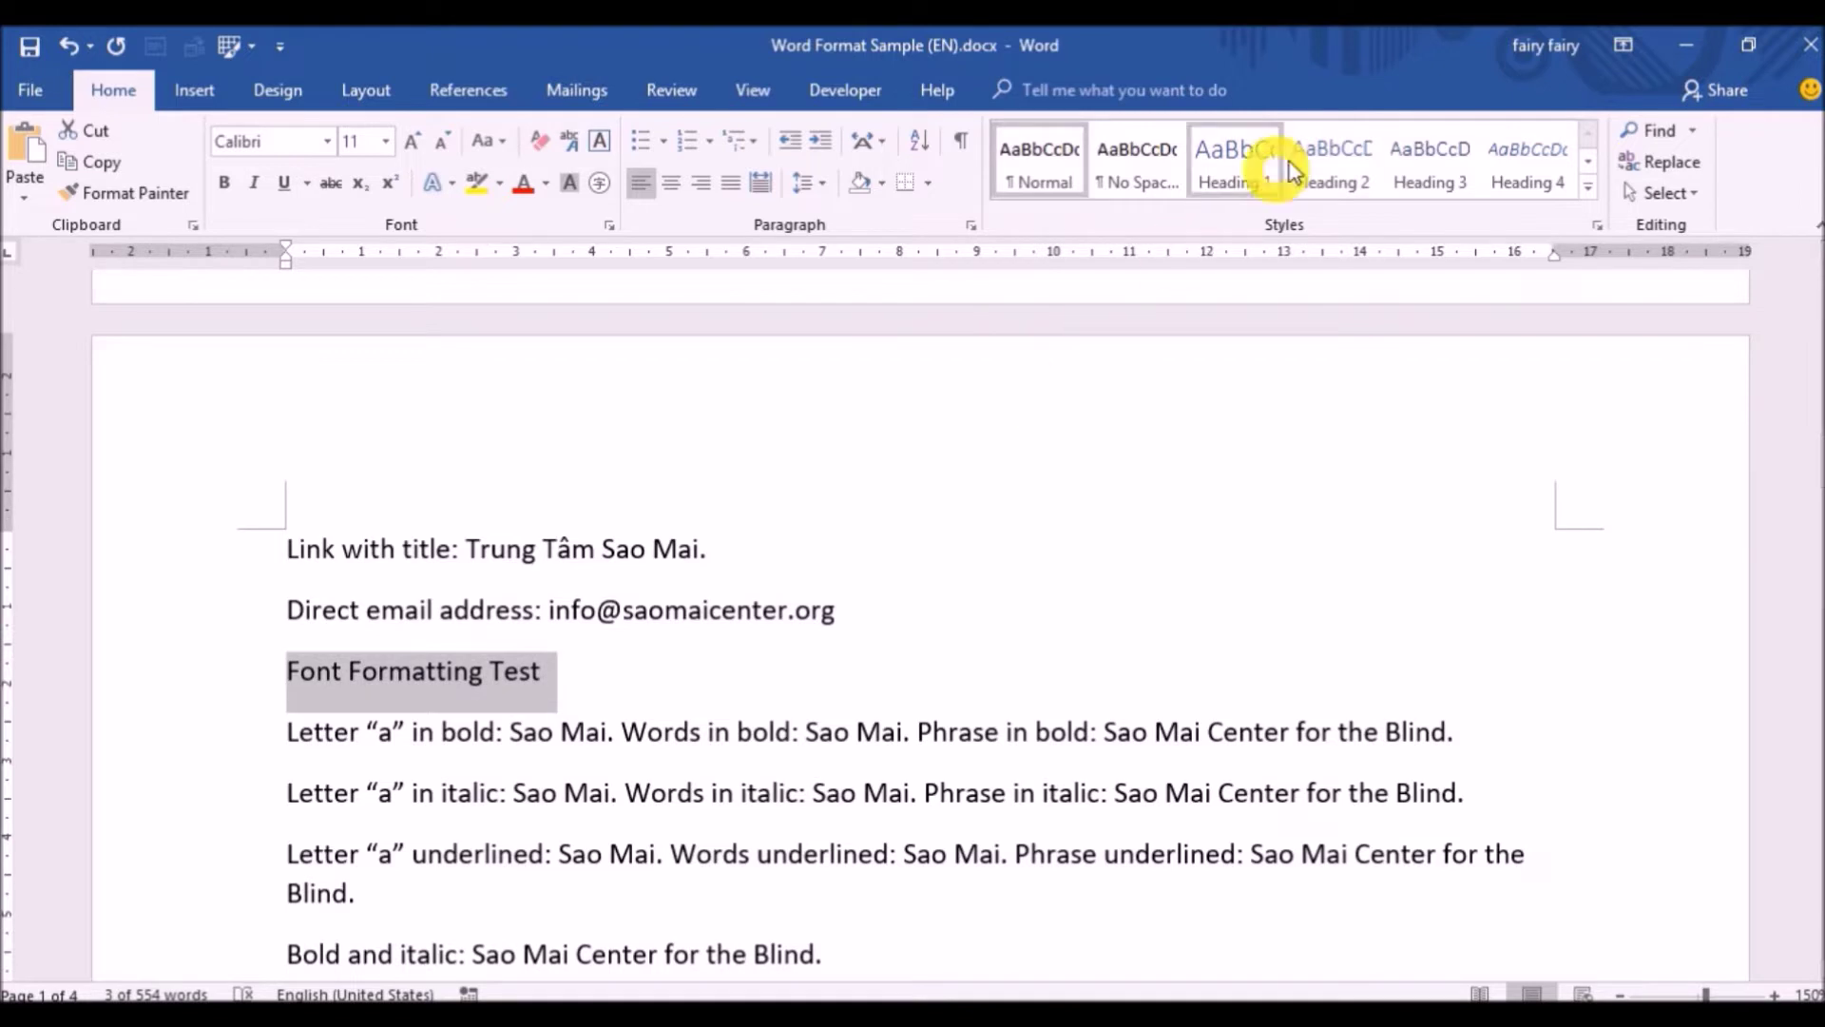
pyautogui.click(1335, 157)
pyautogui.click(1254, 598)
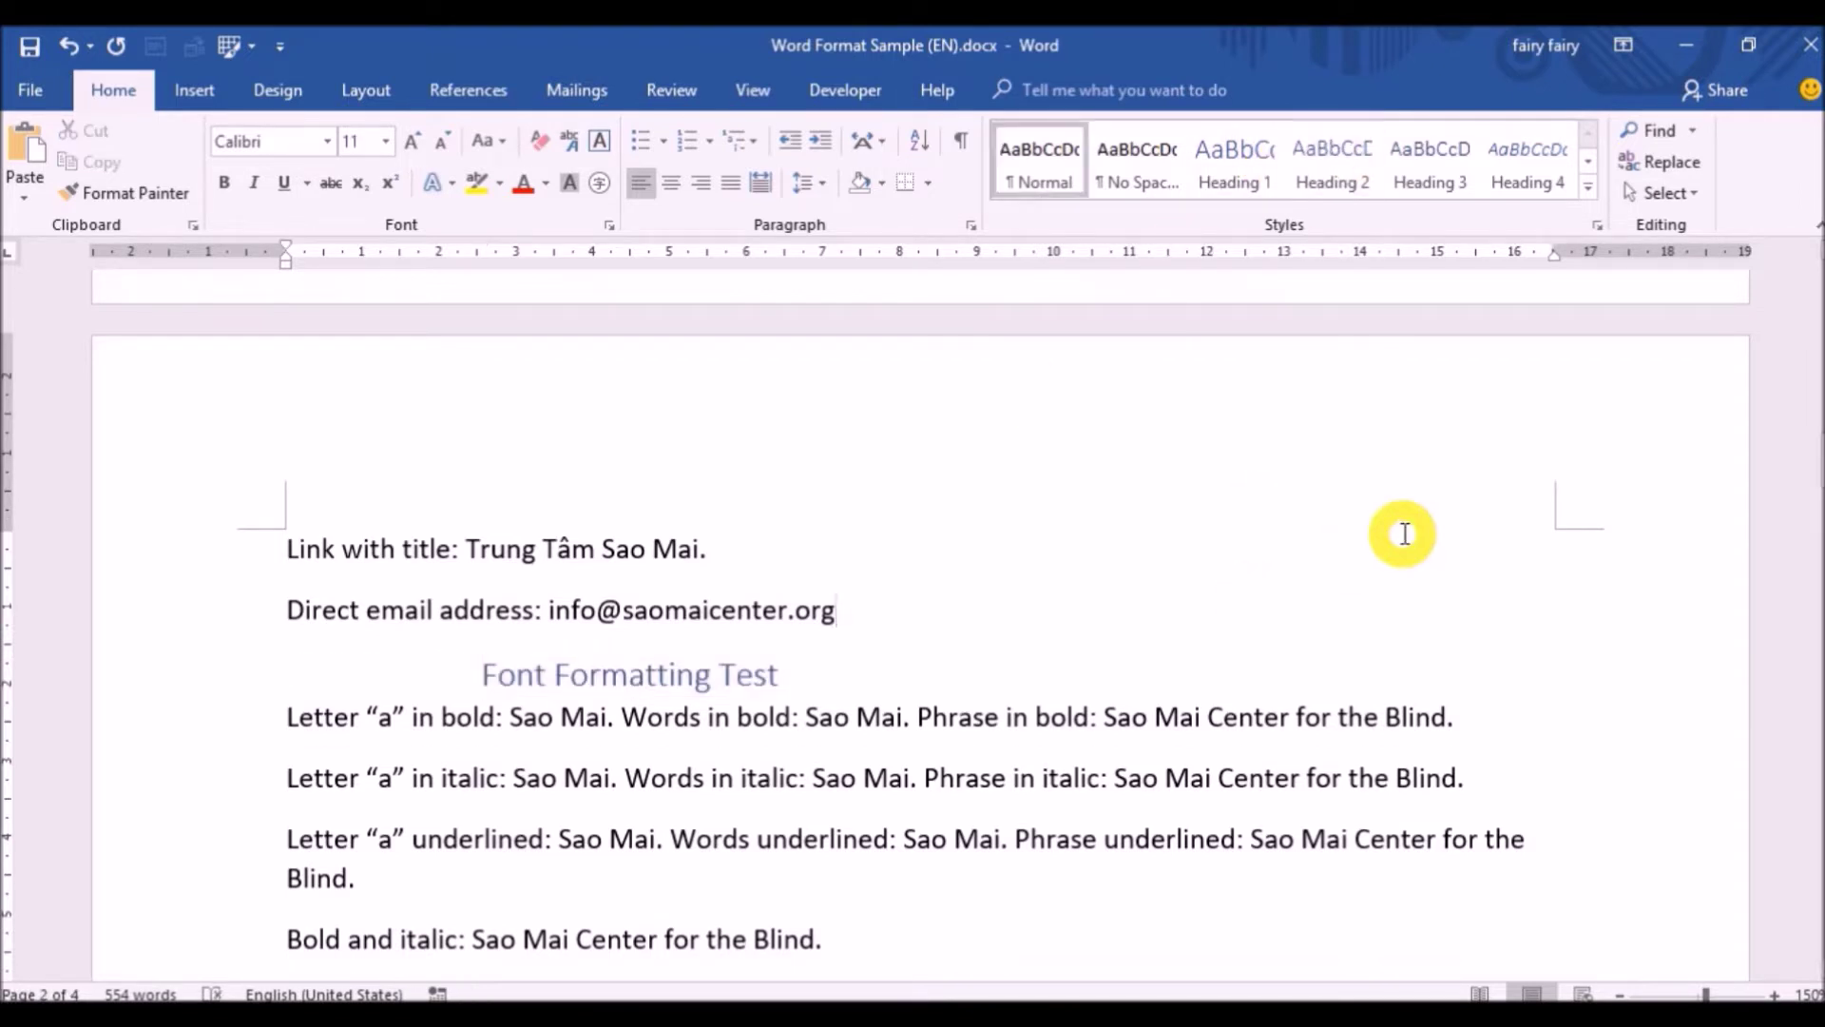
# Step: Return to page 1 and apply the Normal style to the paragraph below the "List Formatting Test" heading
pyautogui.scroll(10, 1403, 533)
pyautogui.scroll(9, 1404, 533)
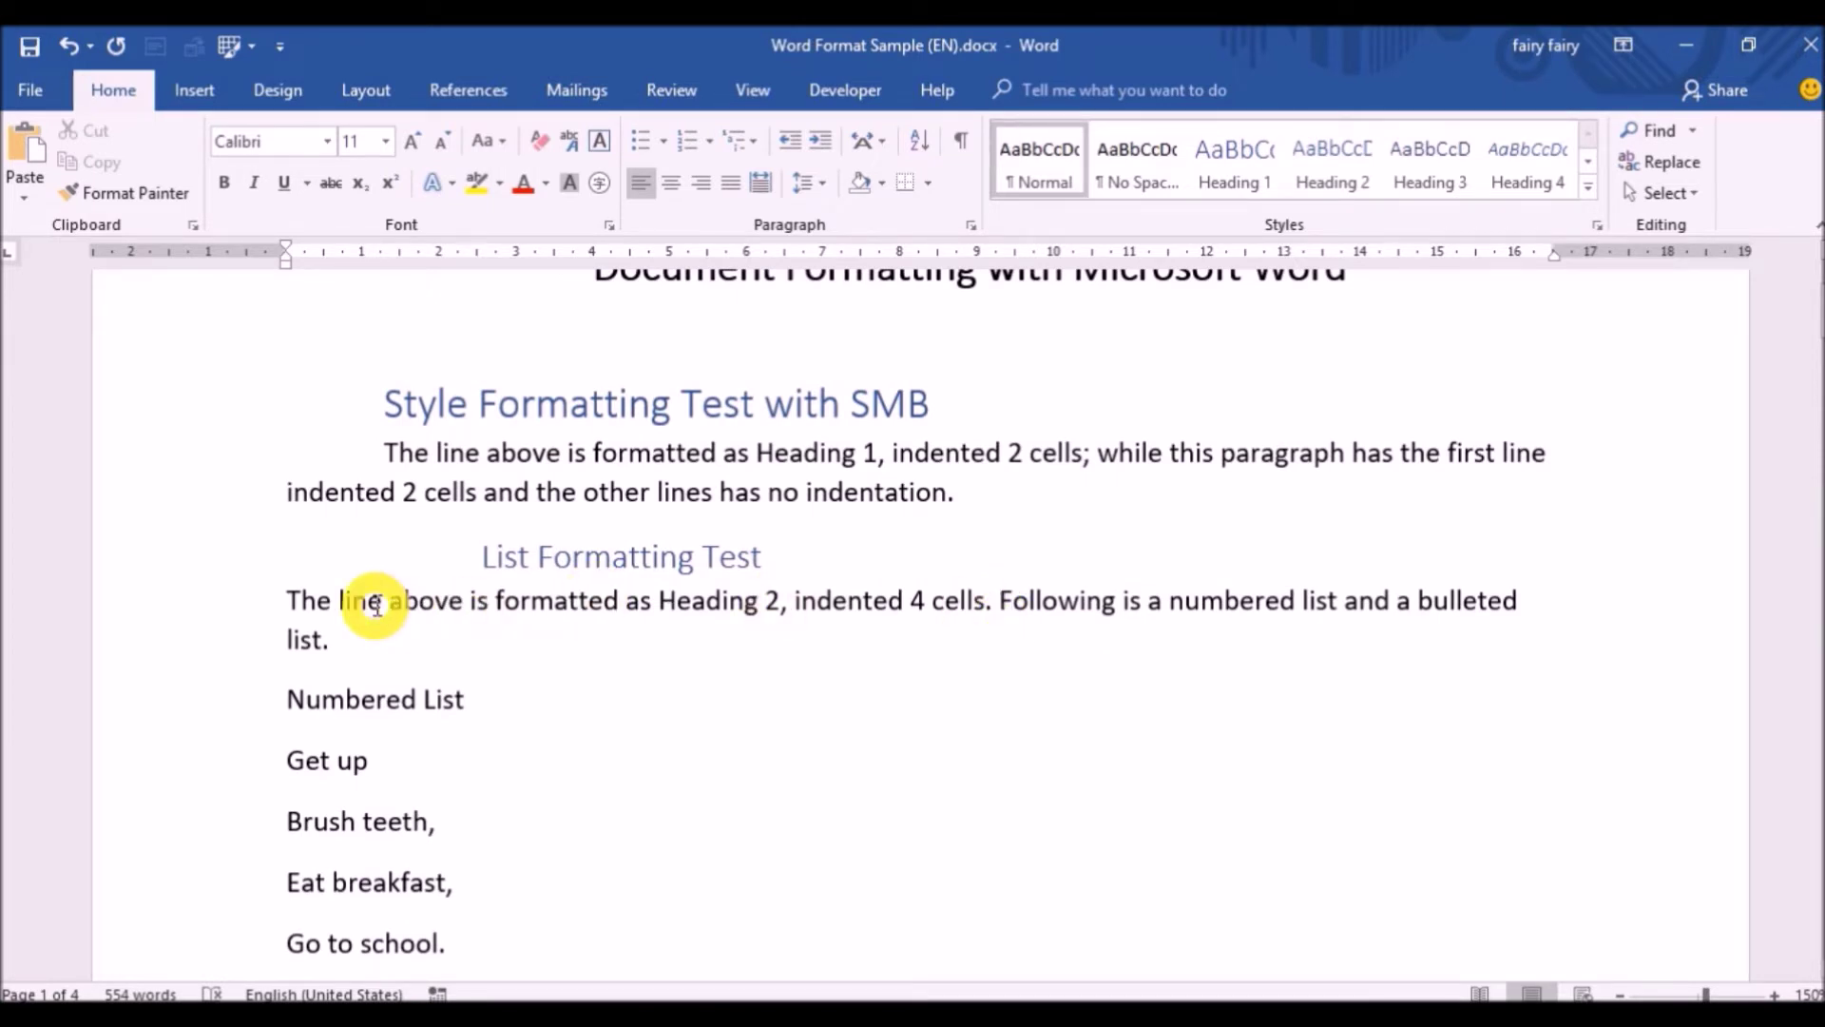
pyautogui.doubleClick(228, 618)
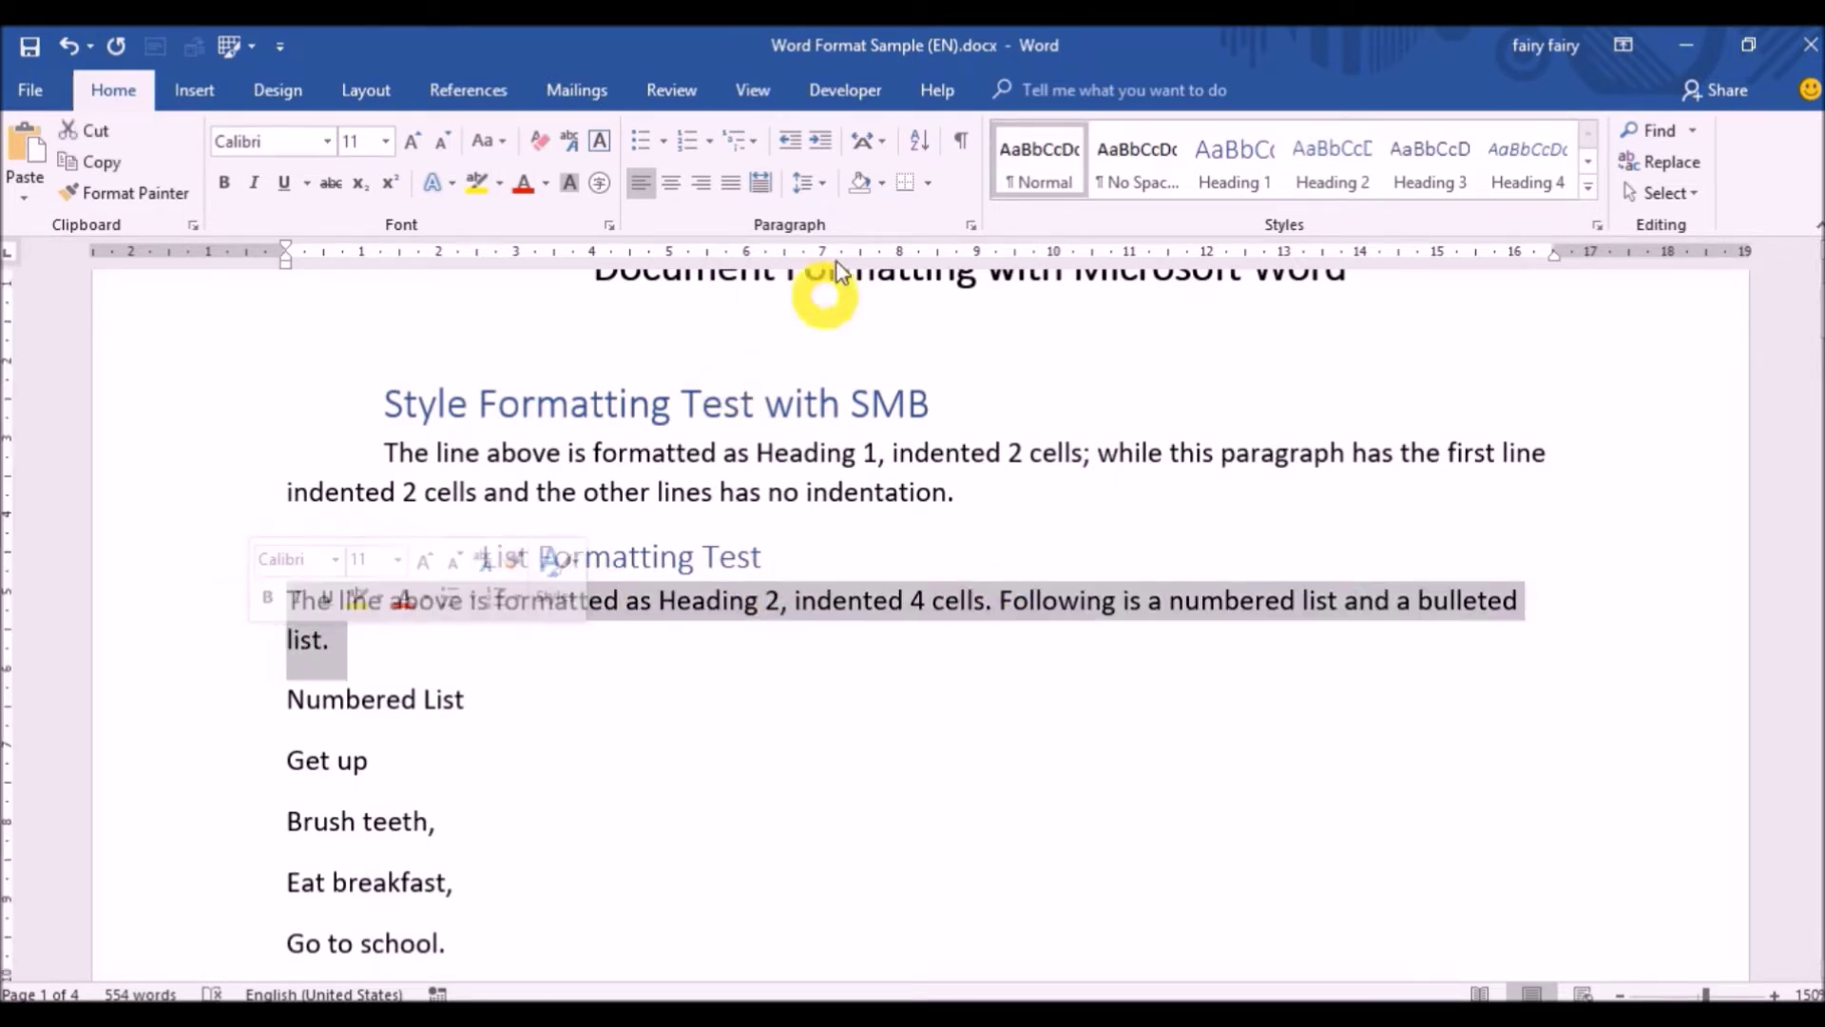
pyautogui.click(1008, 162)
pyautogui.click(798, 755)
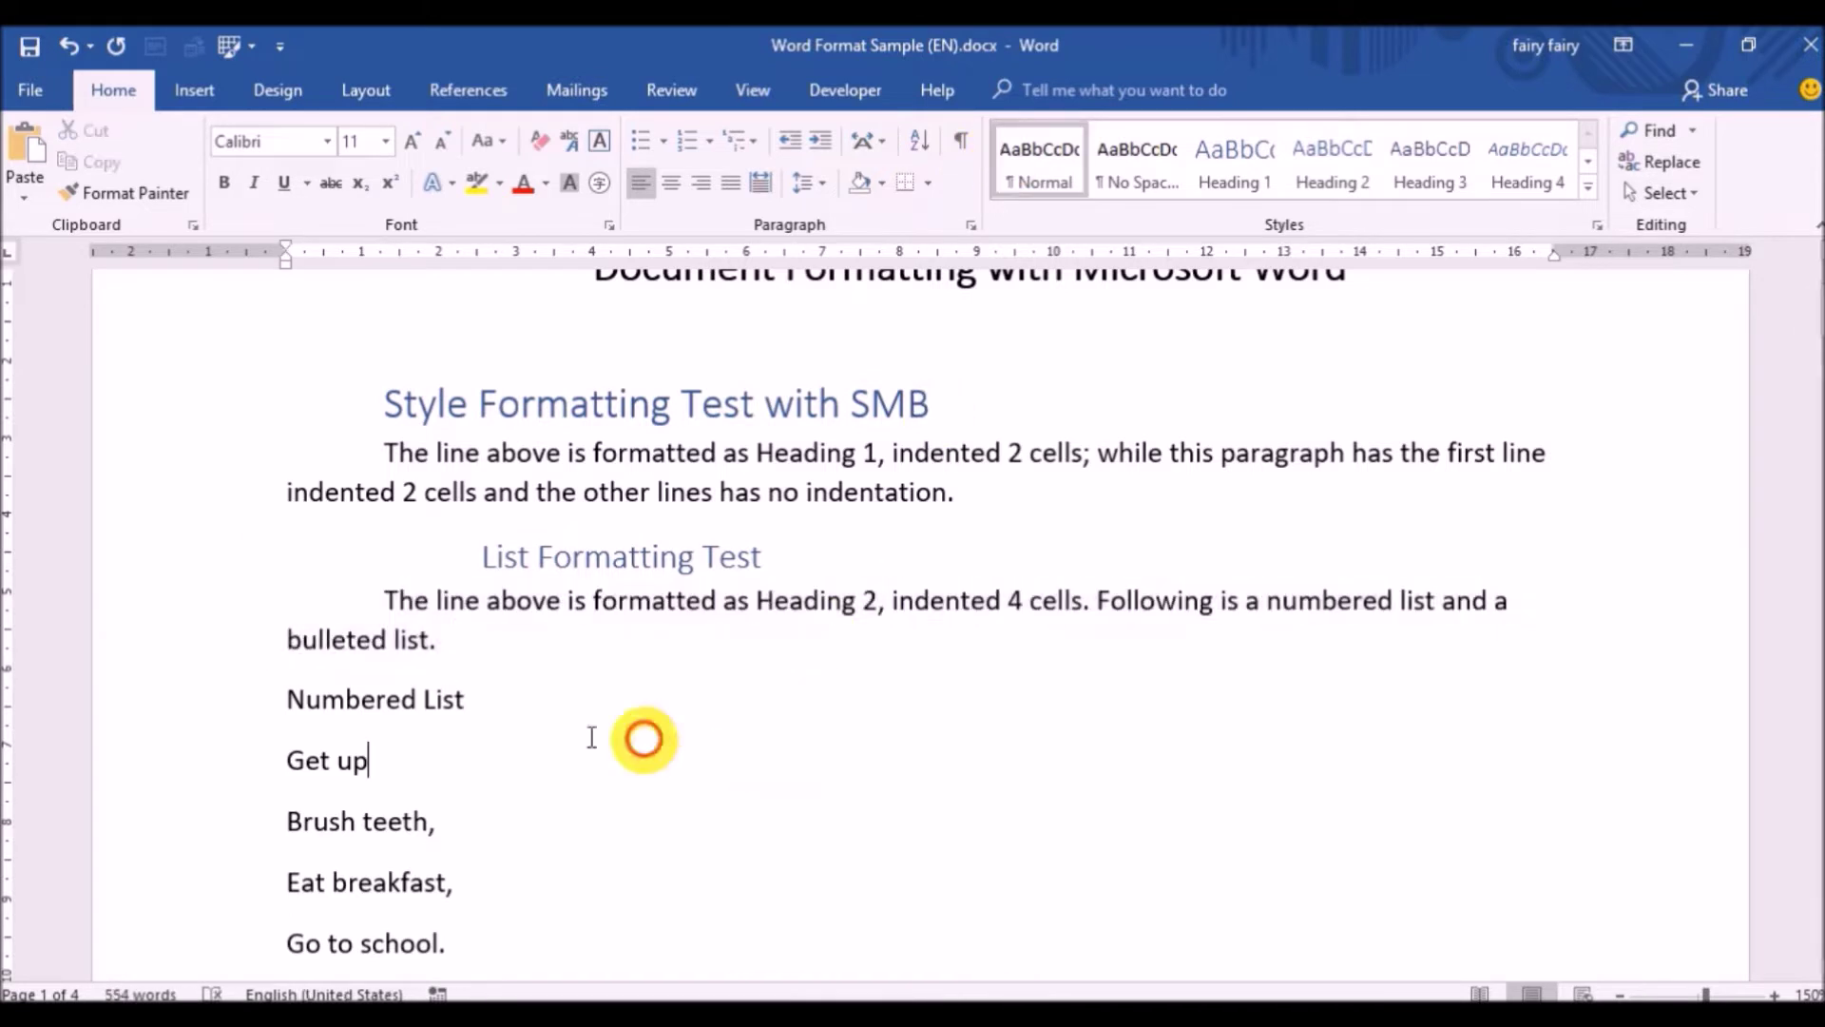
# Step: Apply the Heading 3 style to the line "Numbered List"
pyautogui.click(219, 708)
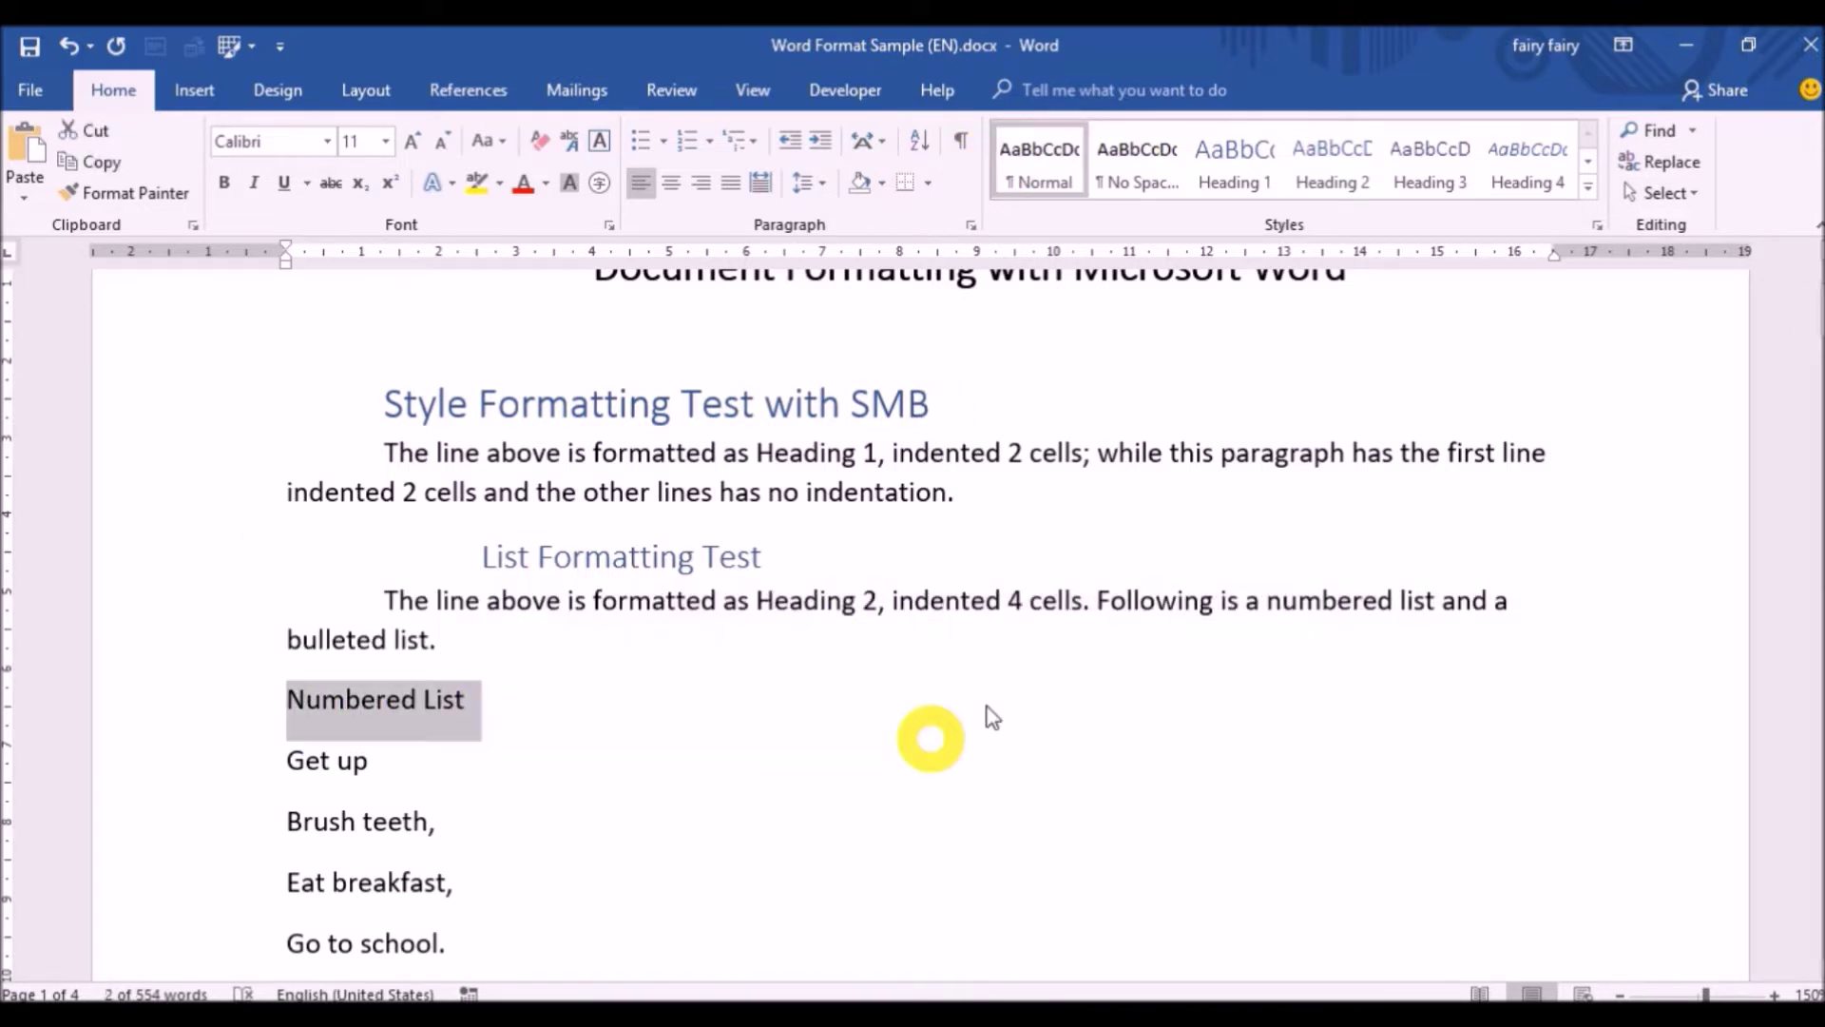
pyautogui.click(1452, 181)
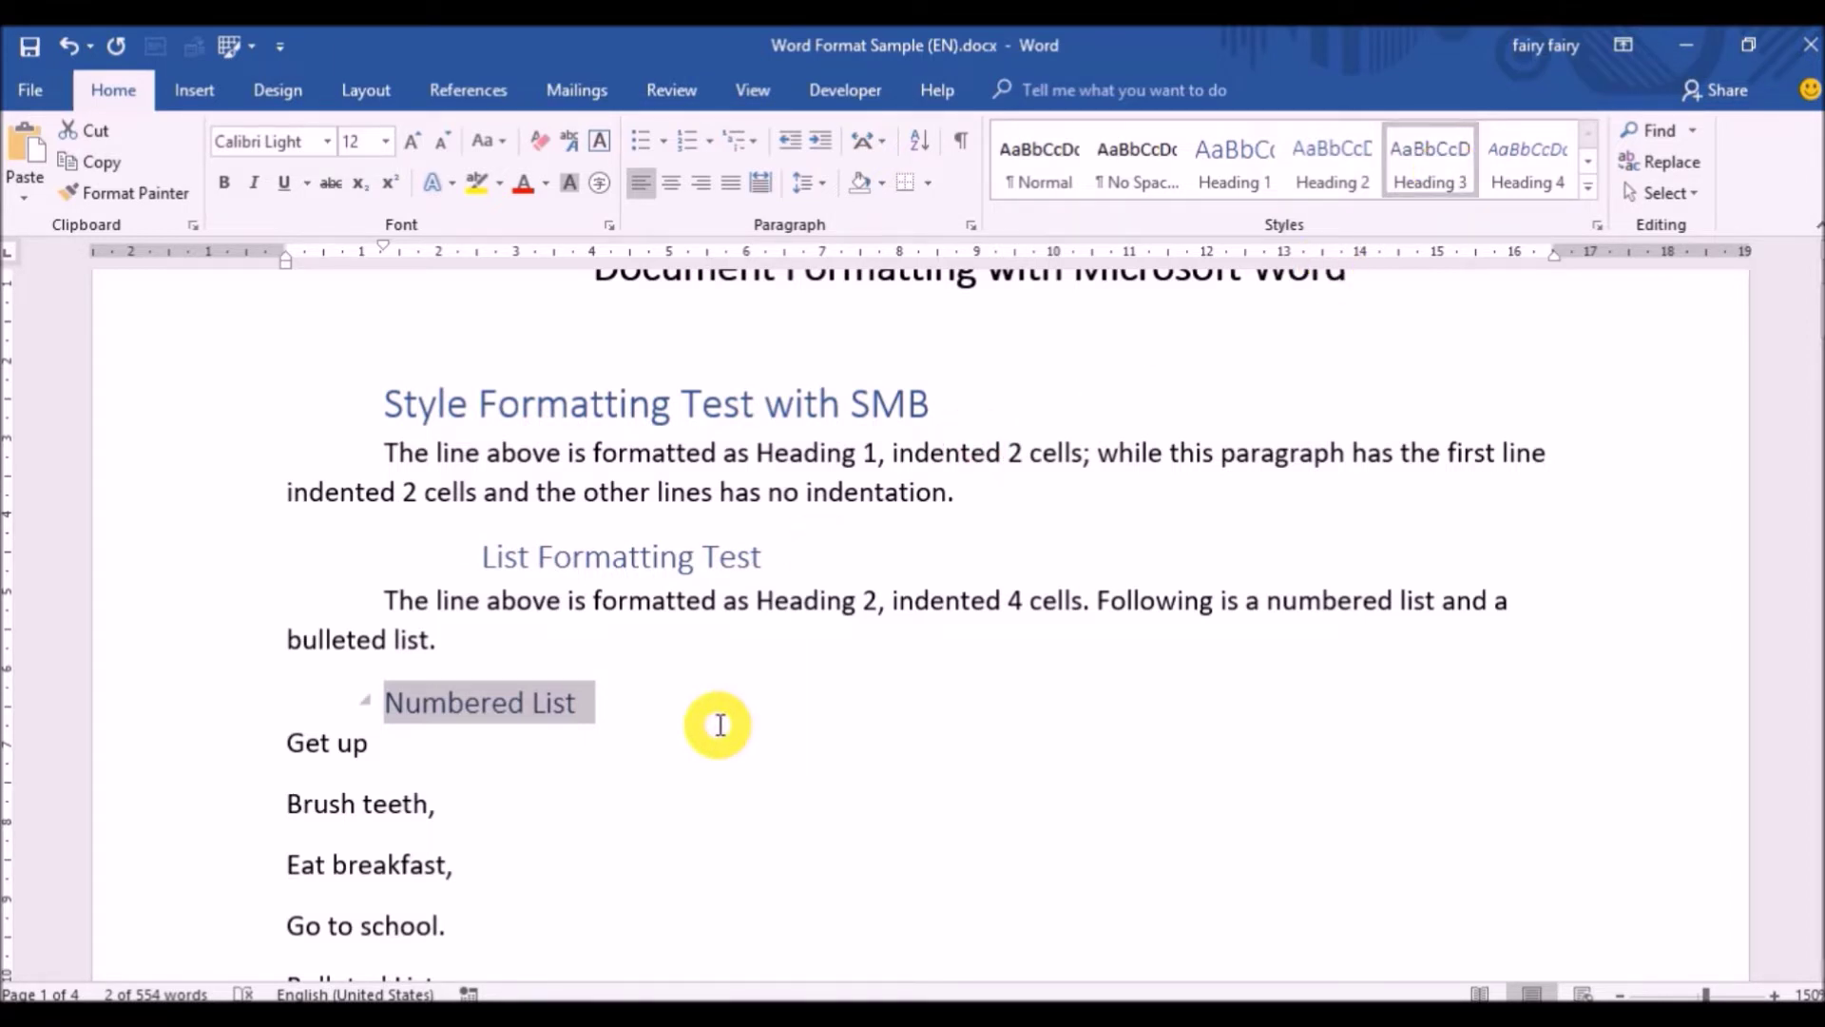
# Step: Switch the "Numbered List" line to Heading 1, to Heading 2, and back to Heading 3
pyautogui.hotkey('ctrl', 'alt', '1')
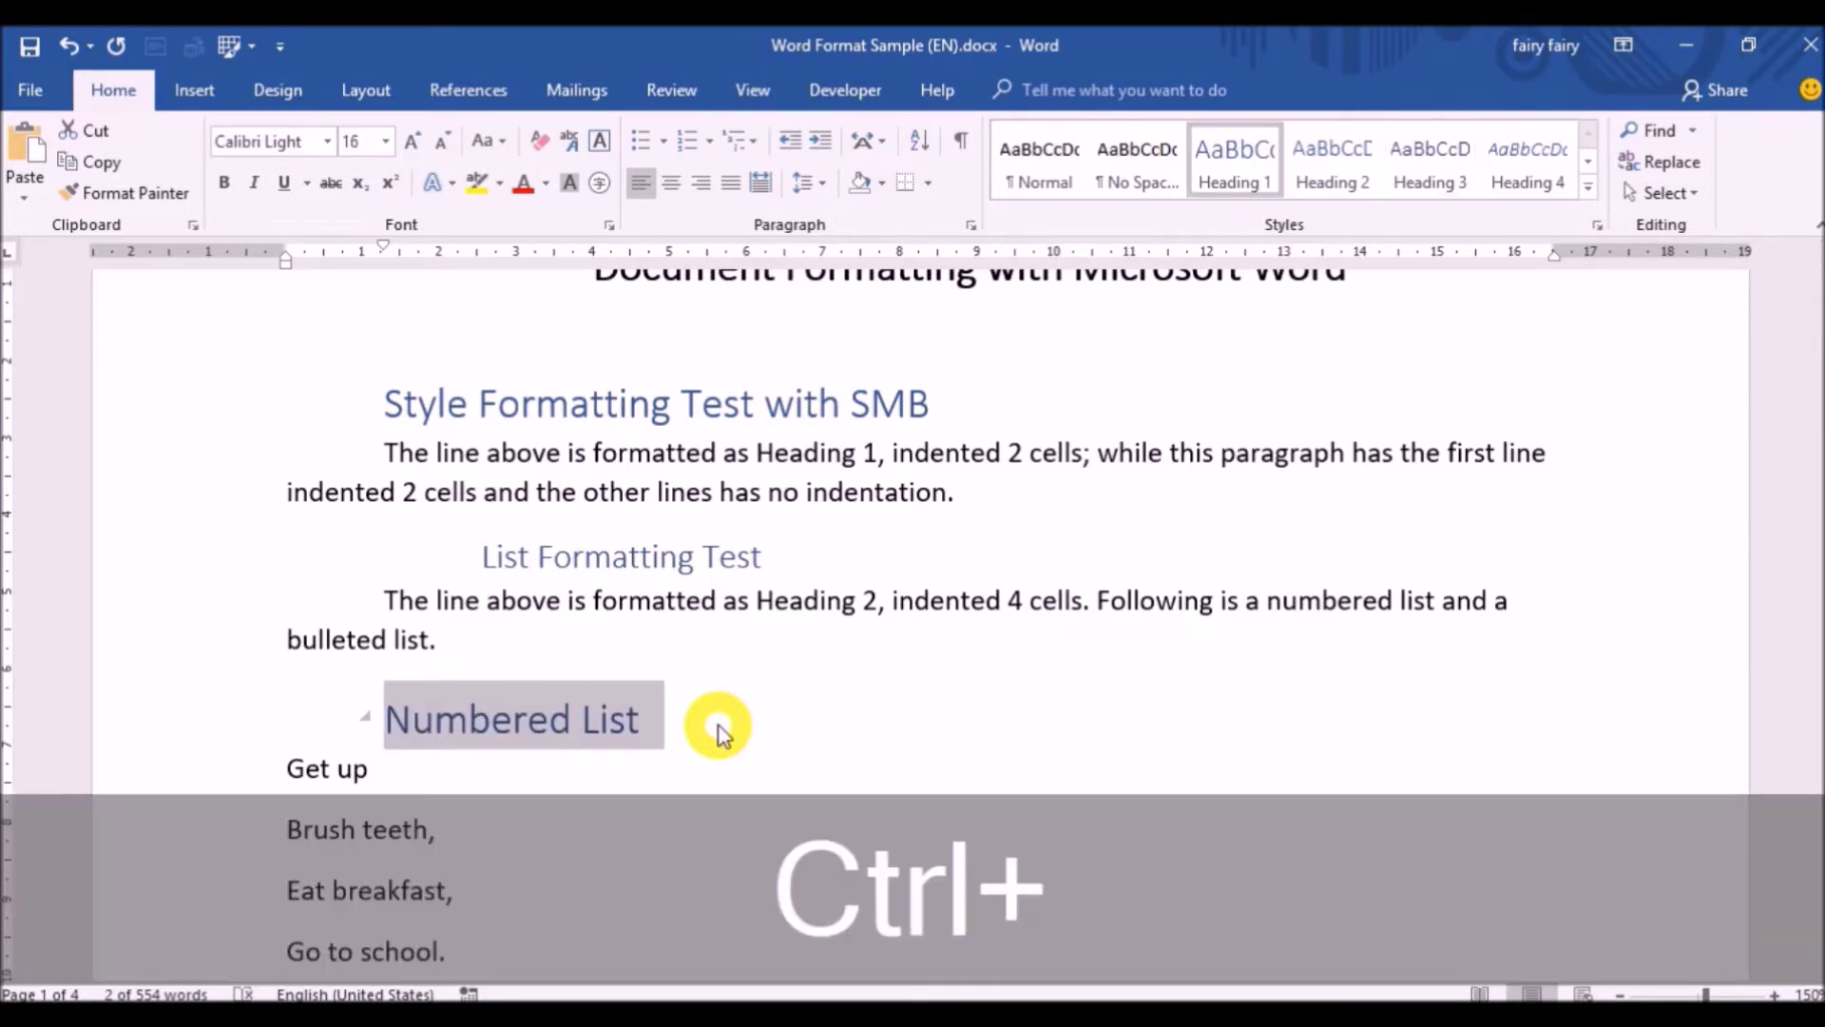
pyautogui.hotkey('ctrl', 'alt', '2')
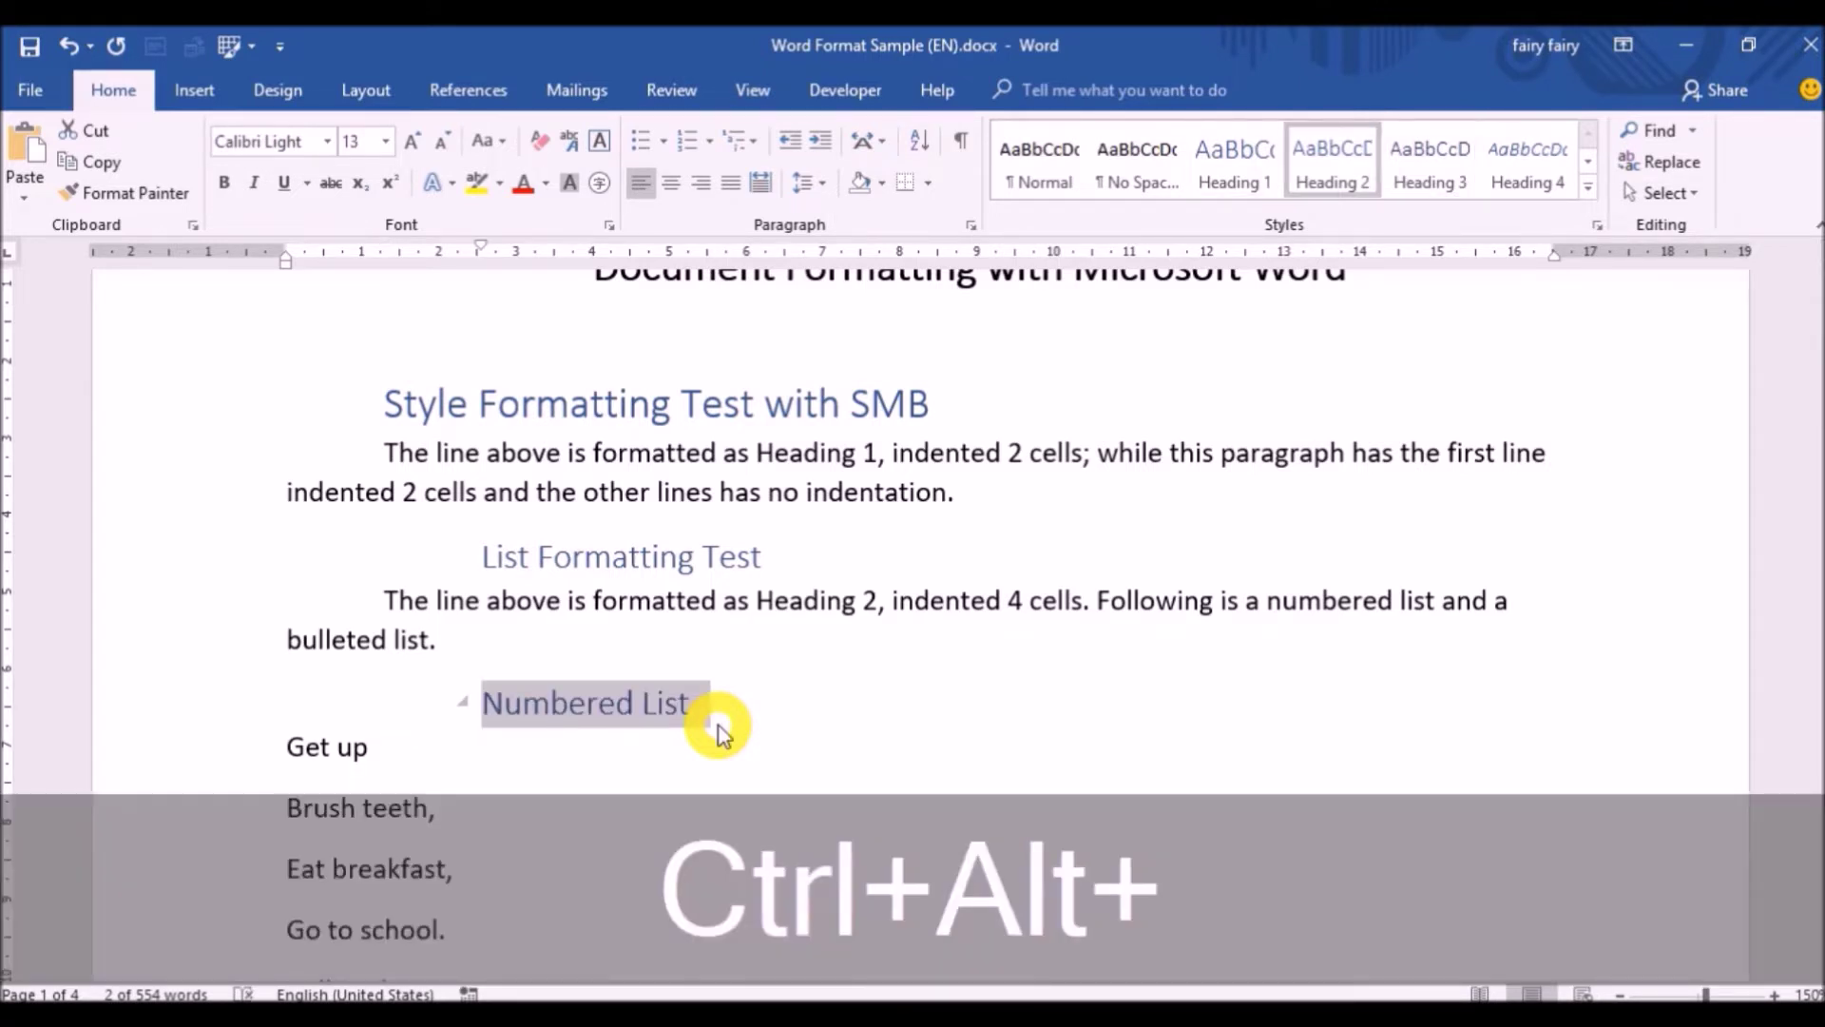
pyautogui.hotkey('ctrl', 'alt', '3')
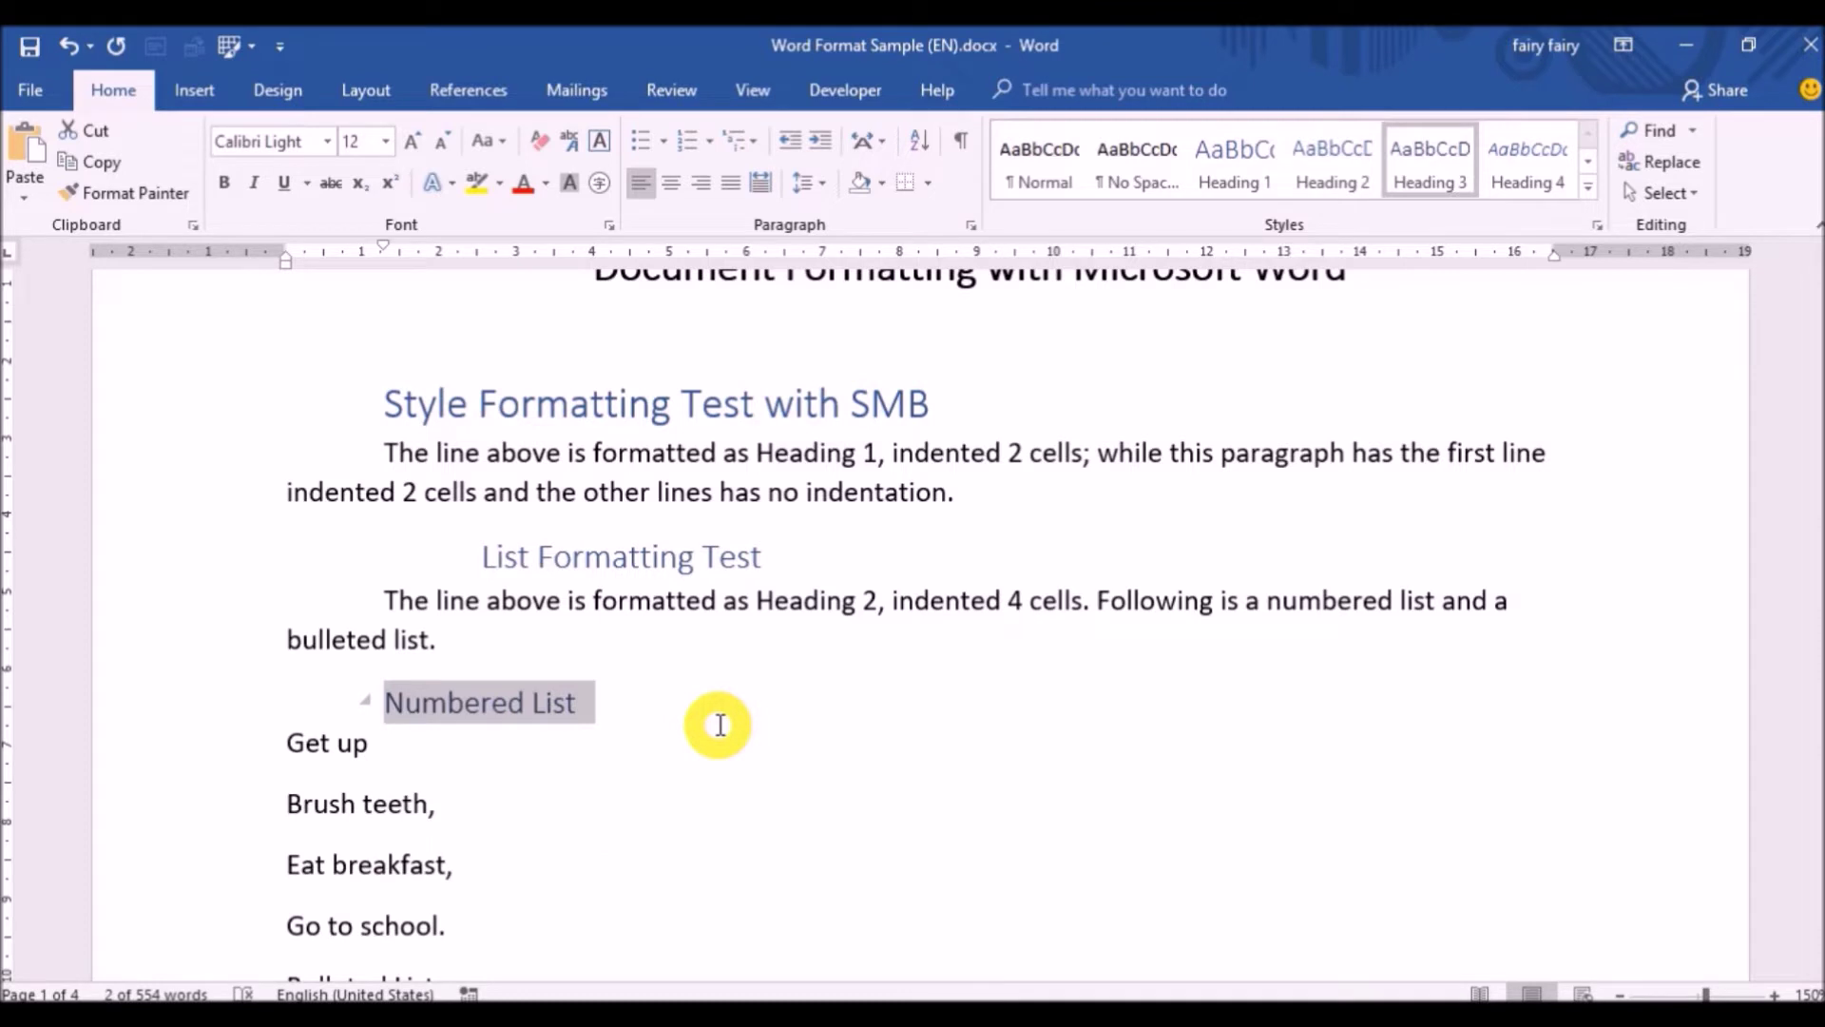
pyautogui.click(1141, 699)
# Step: Format the four lines from "Get up" to "Go to school." as a numbered list in the 1. 2. 3. format
pyautogui.scroll(-3, 1144, 699)
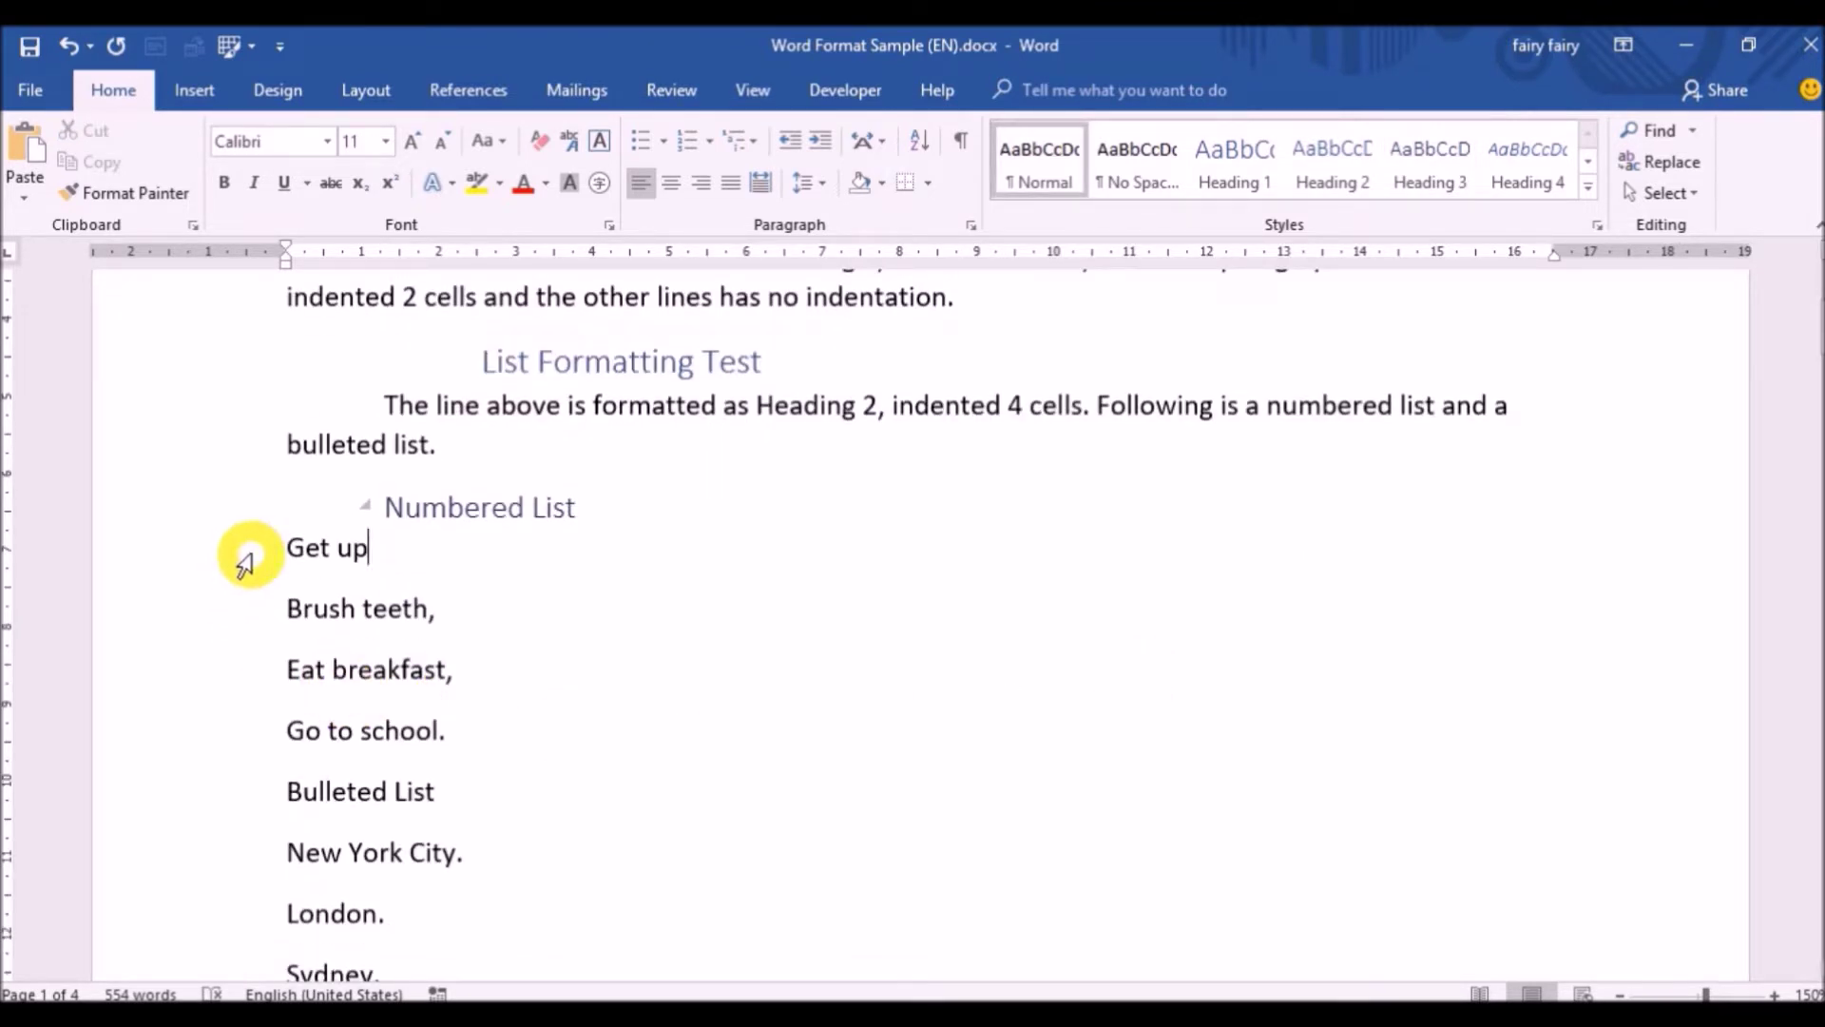
pyautogui.moveTo(244, 551); pyautogui.dragTo(296, 734)
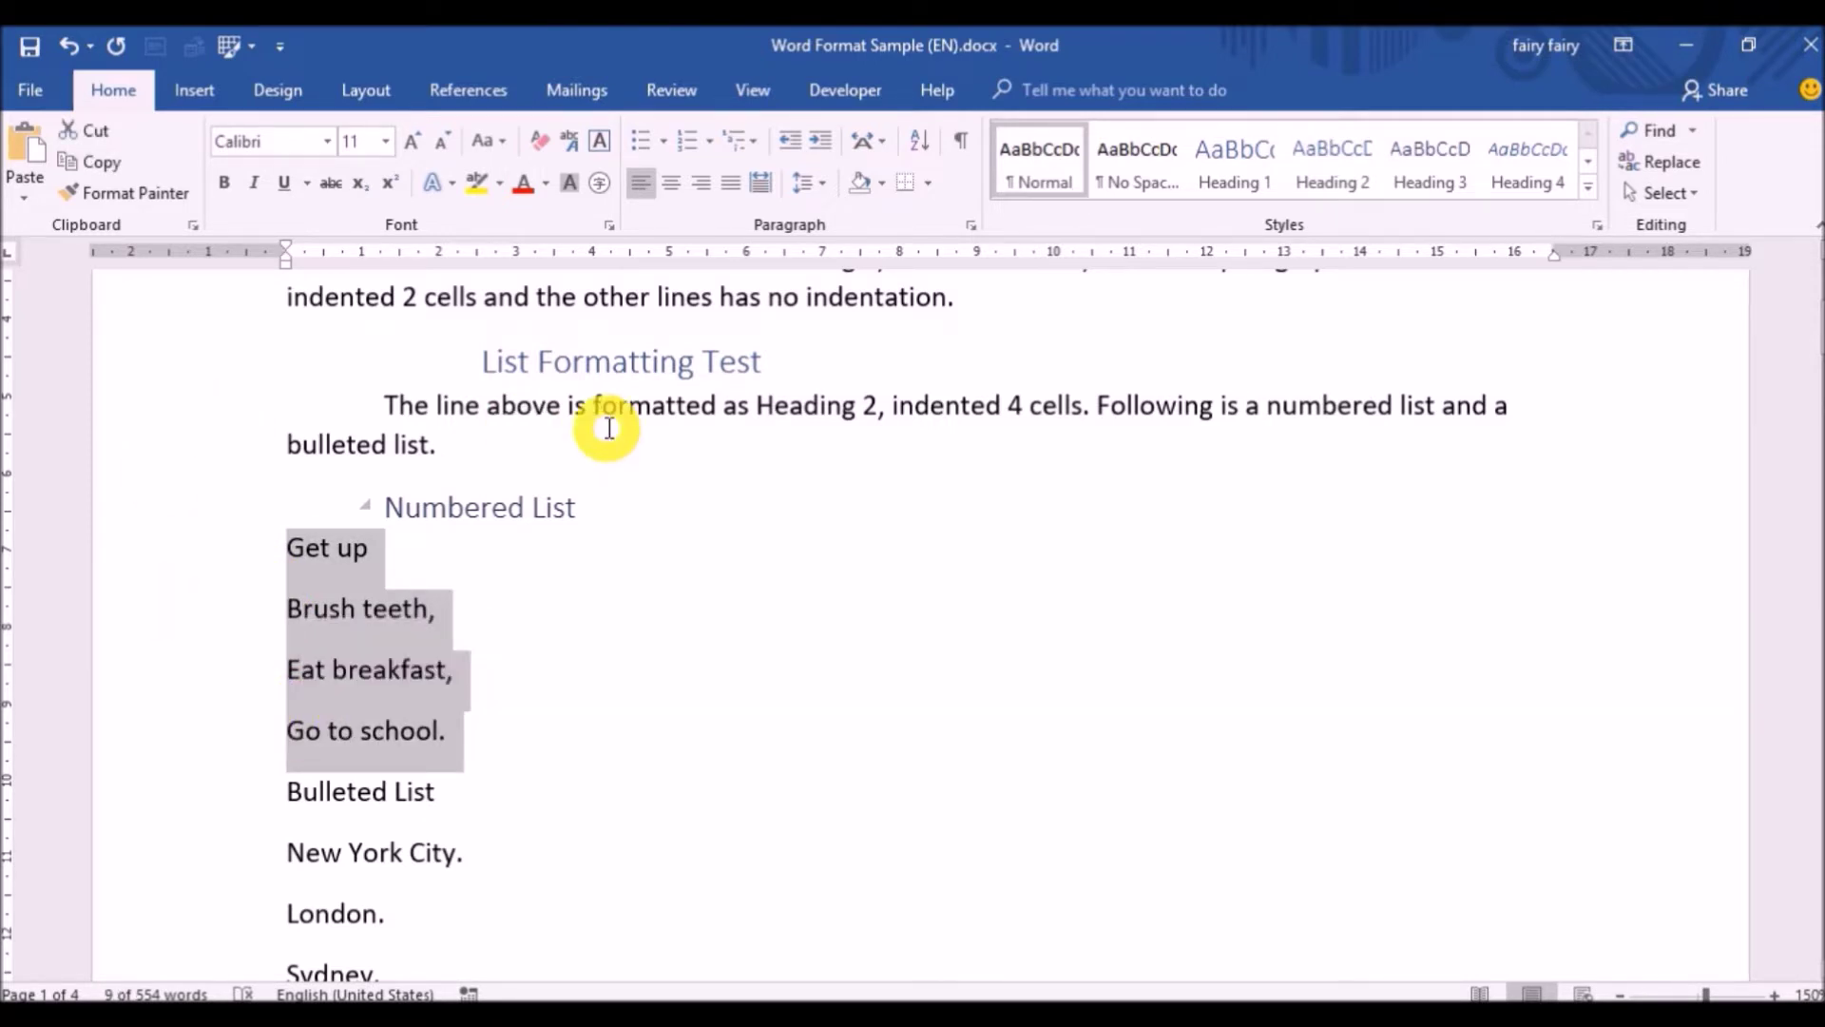
pyautogui.click(711, 145)
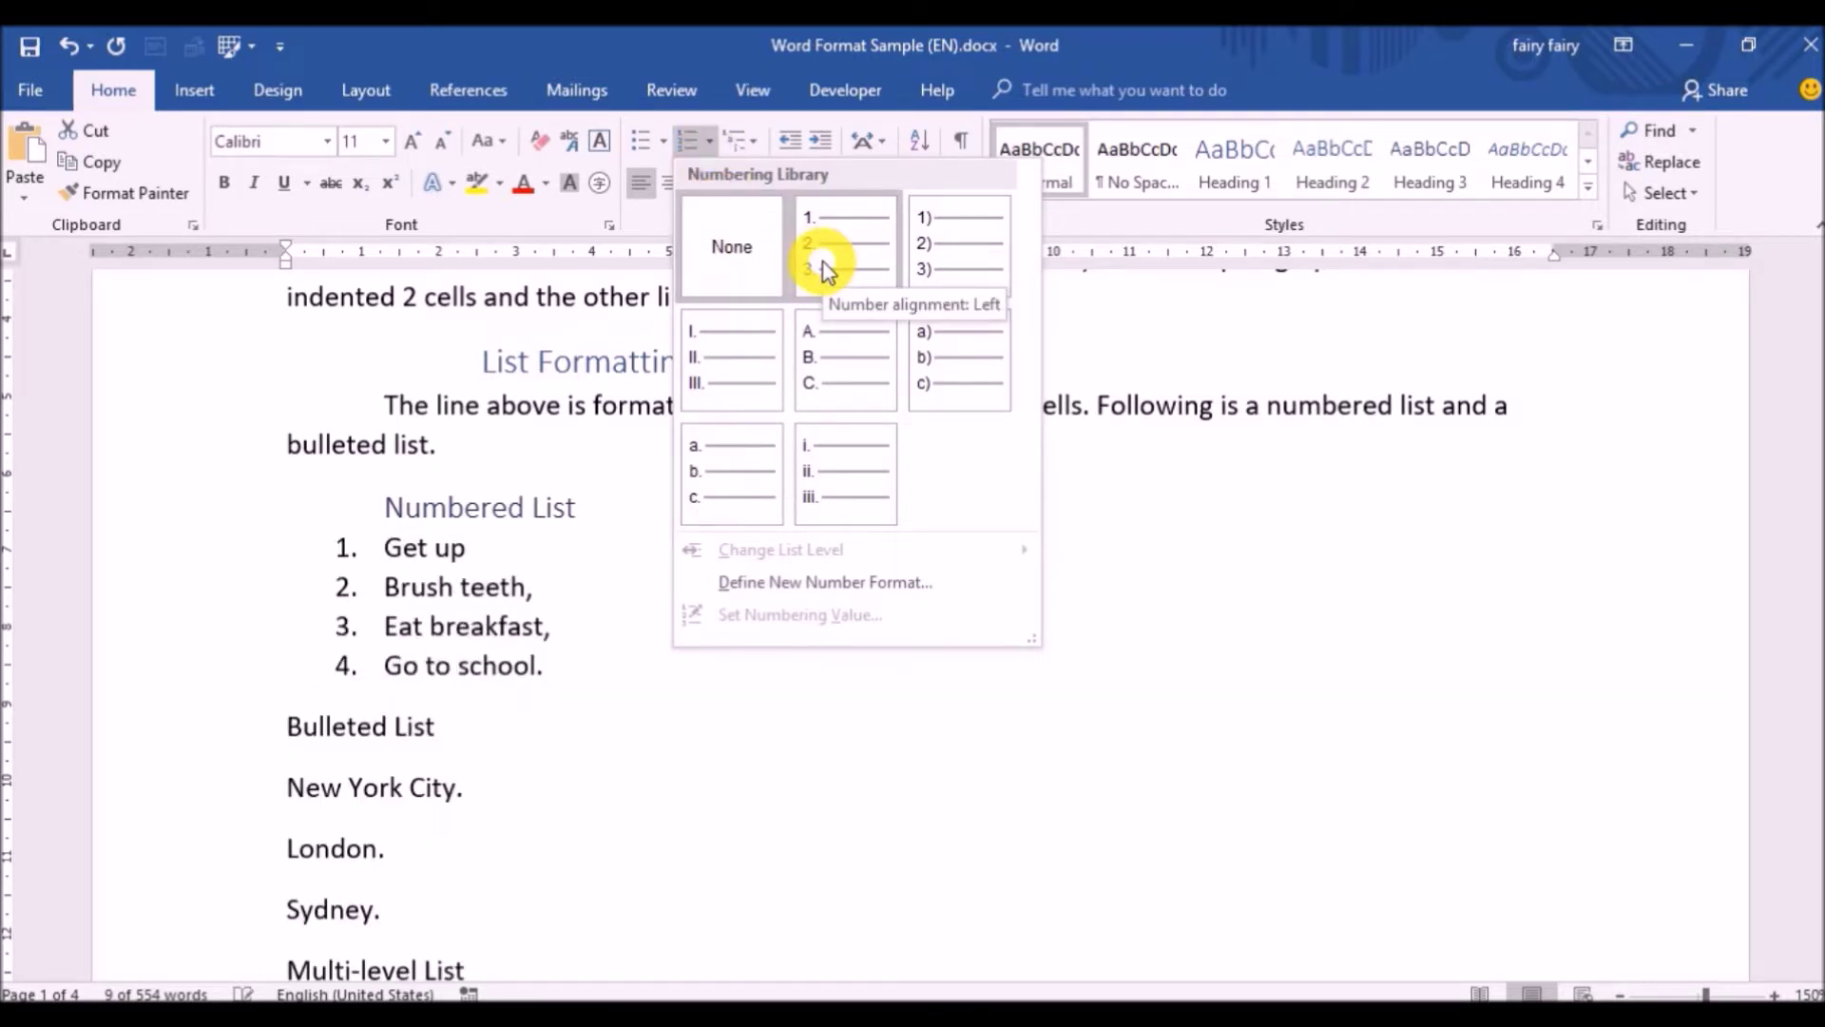
pyautogui.click(1183, 568)
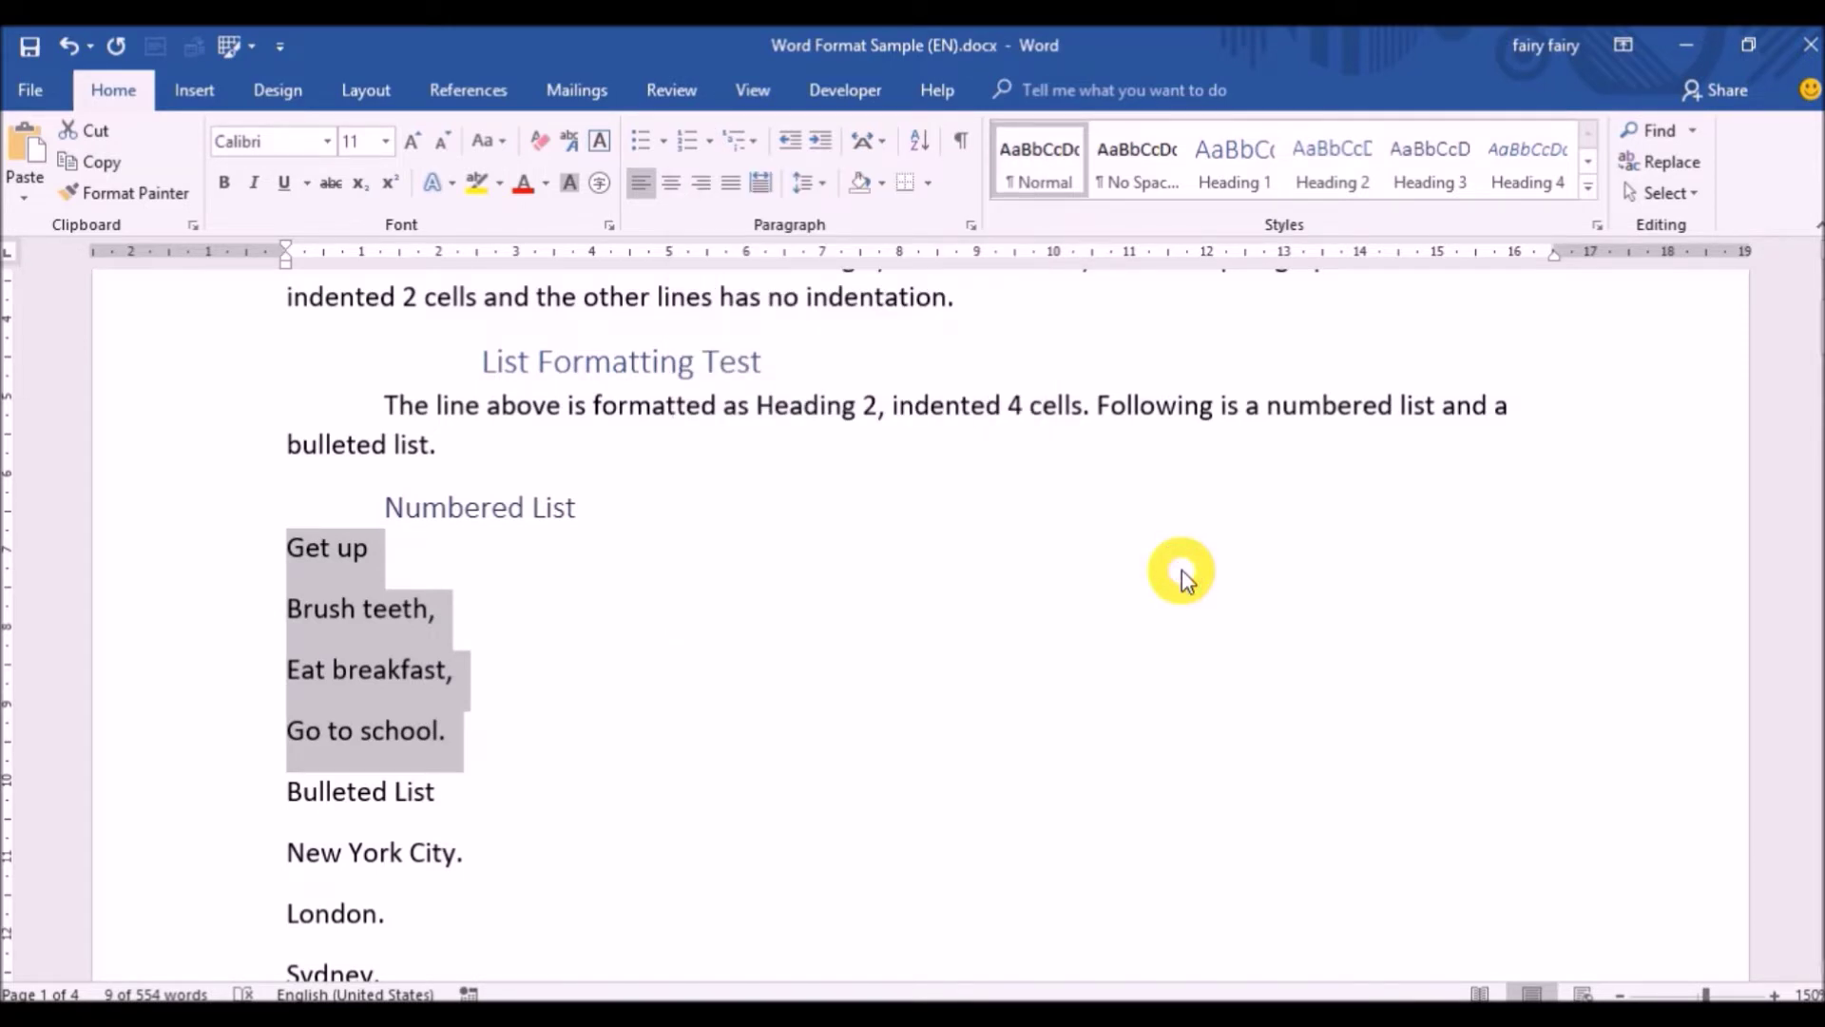
pyautogui.press('alt')
pyautogui.press('h')
pyautogui.press('n')
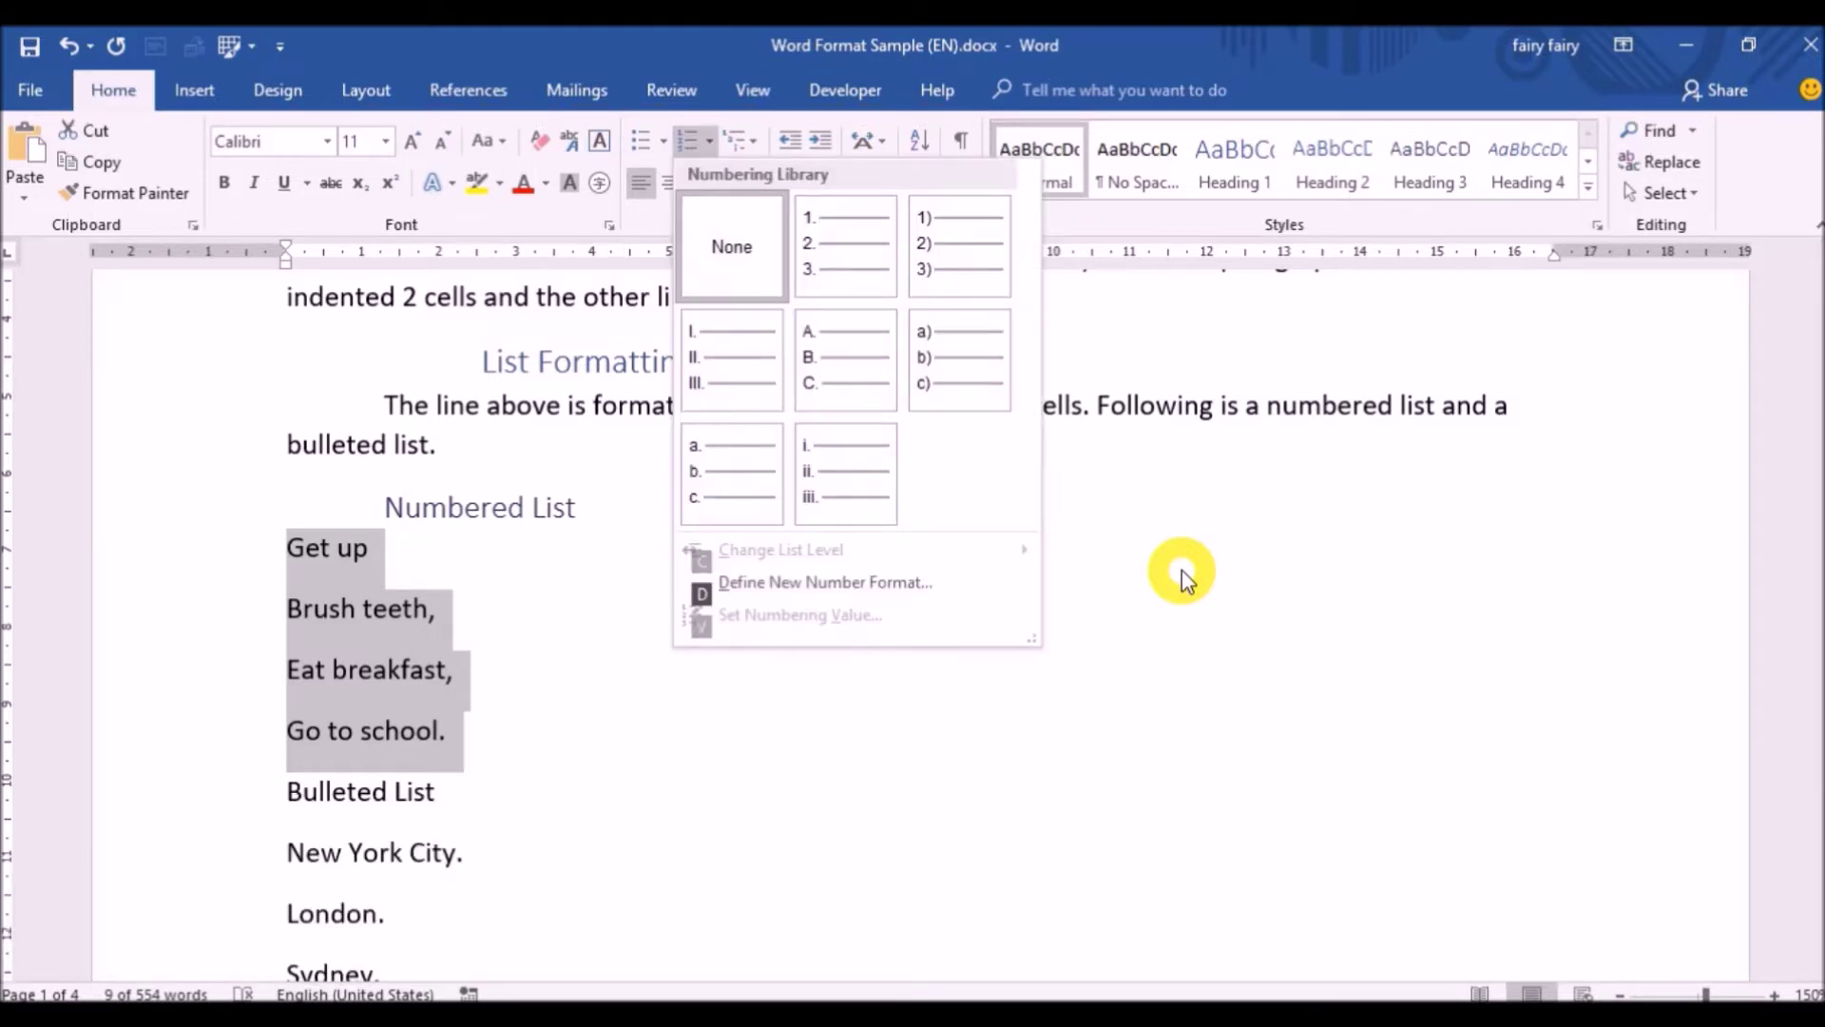
pyautogui.press('Right')
pyautogui.press('Right')
pyautogui.press('Left')
pyautogui.press('Return')
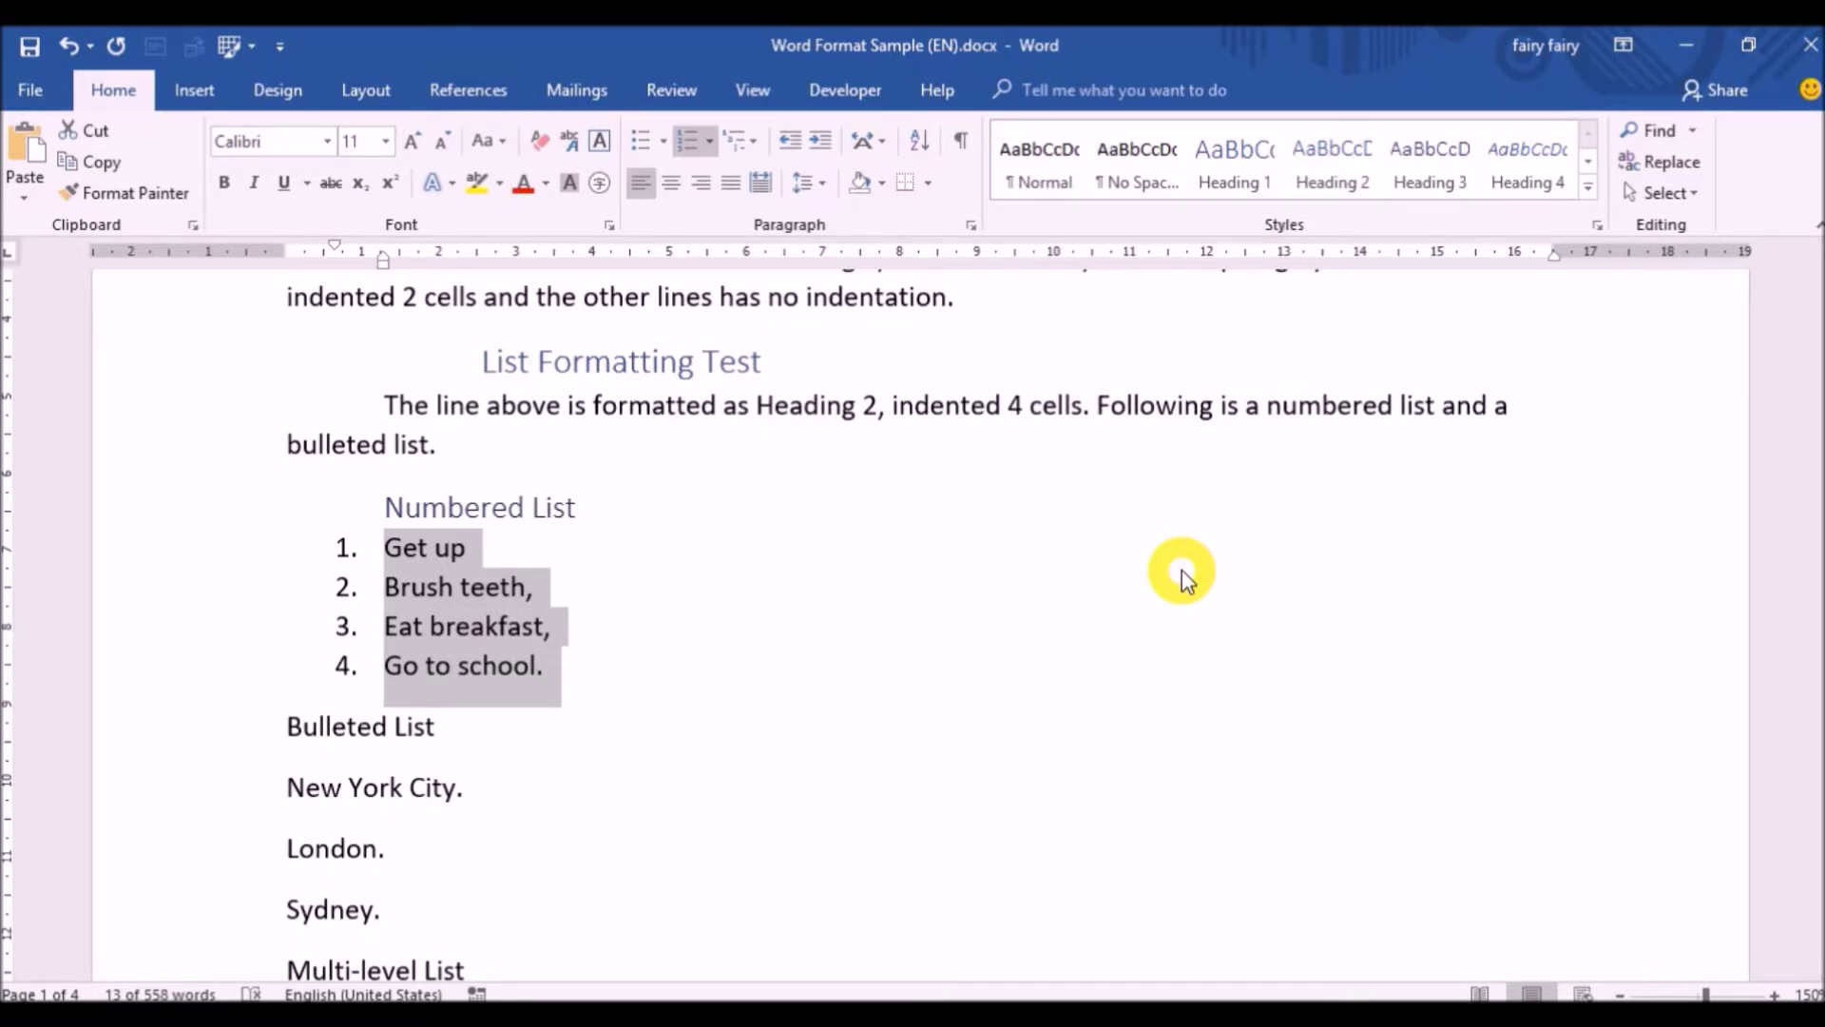
# Step: Apply the Heading 3 style to the line "Bulleted List"
pyautogui.click(1133, 703)
pyautogui.click(237, 732)
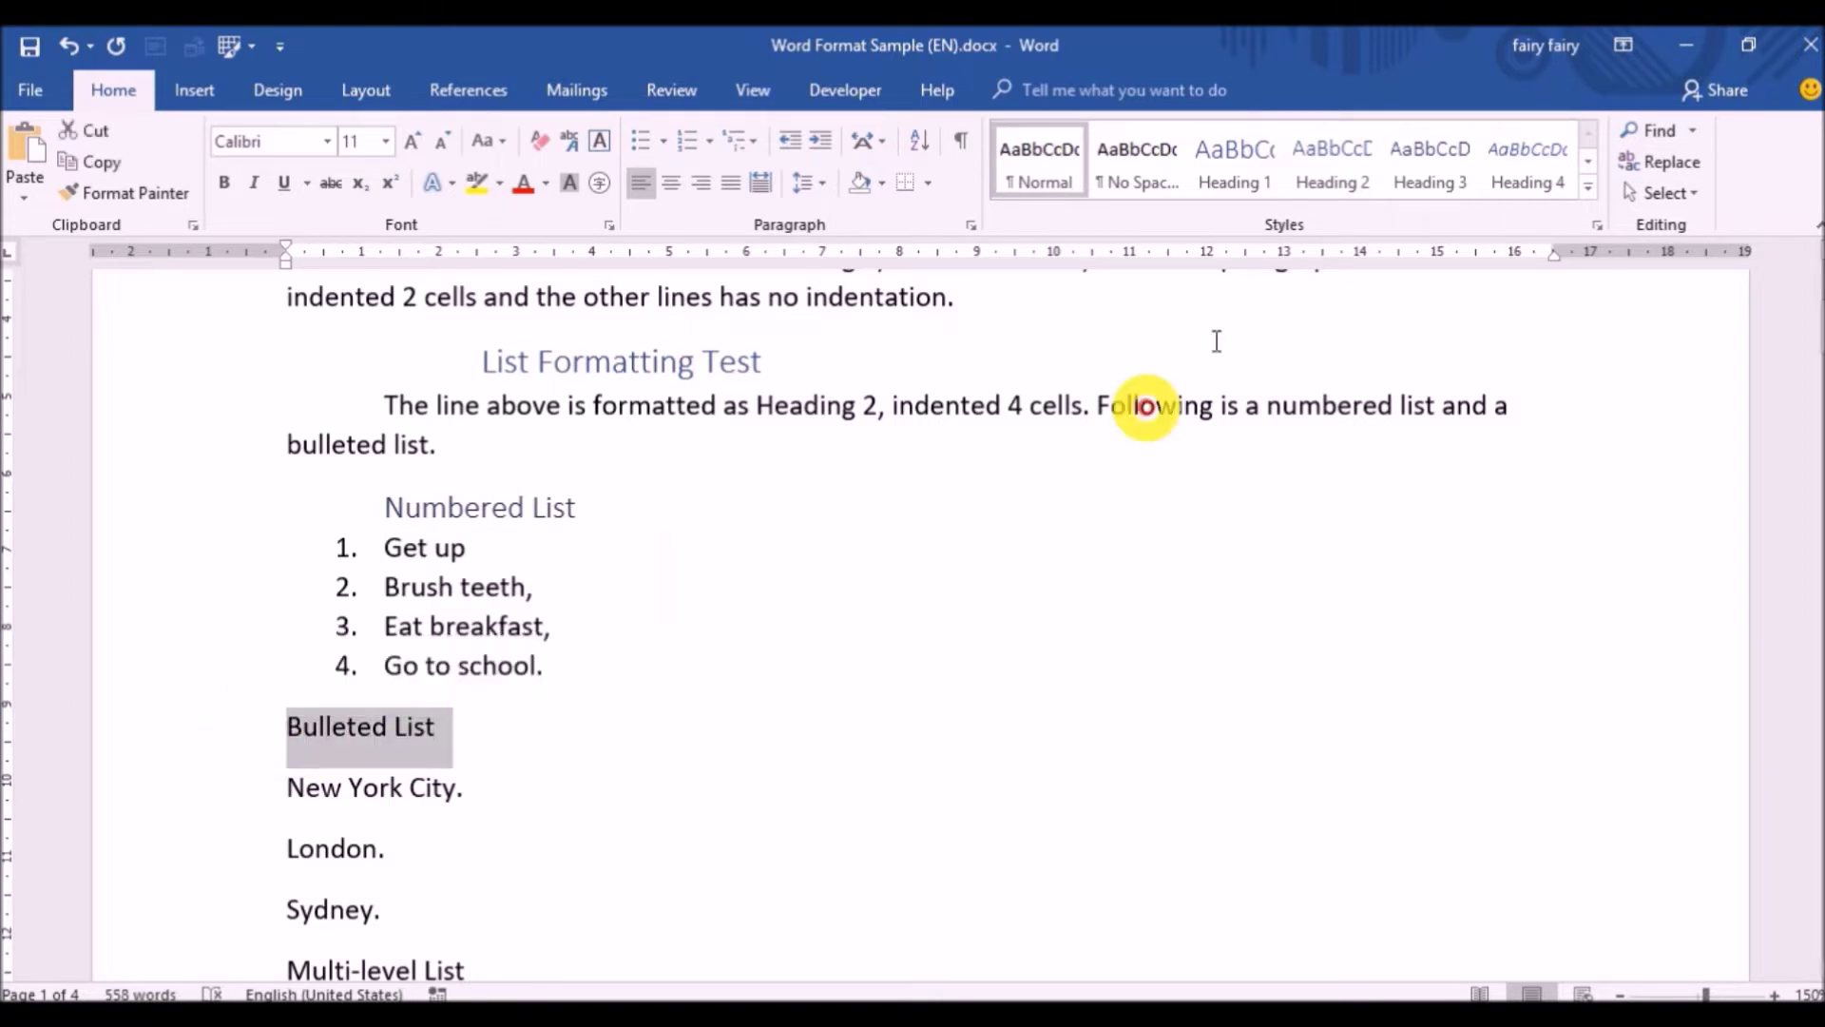
pyautogui.click(1428, 169)
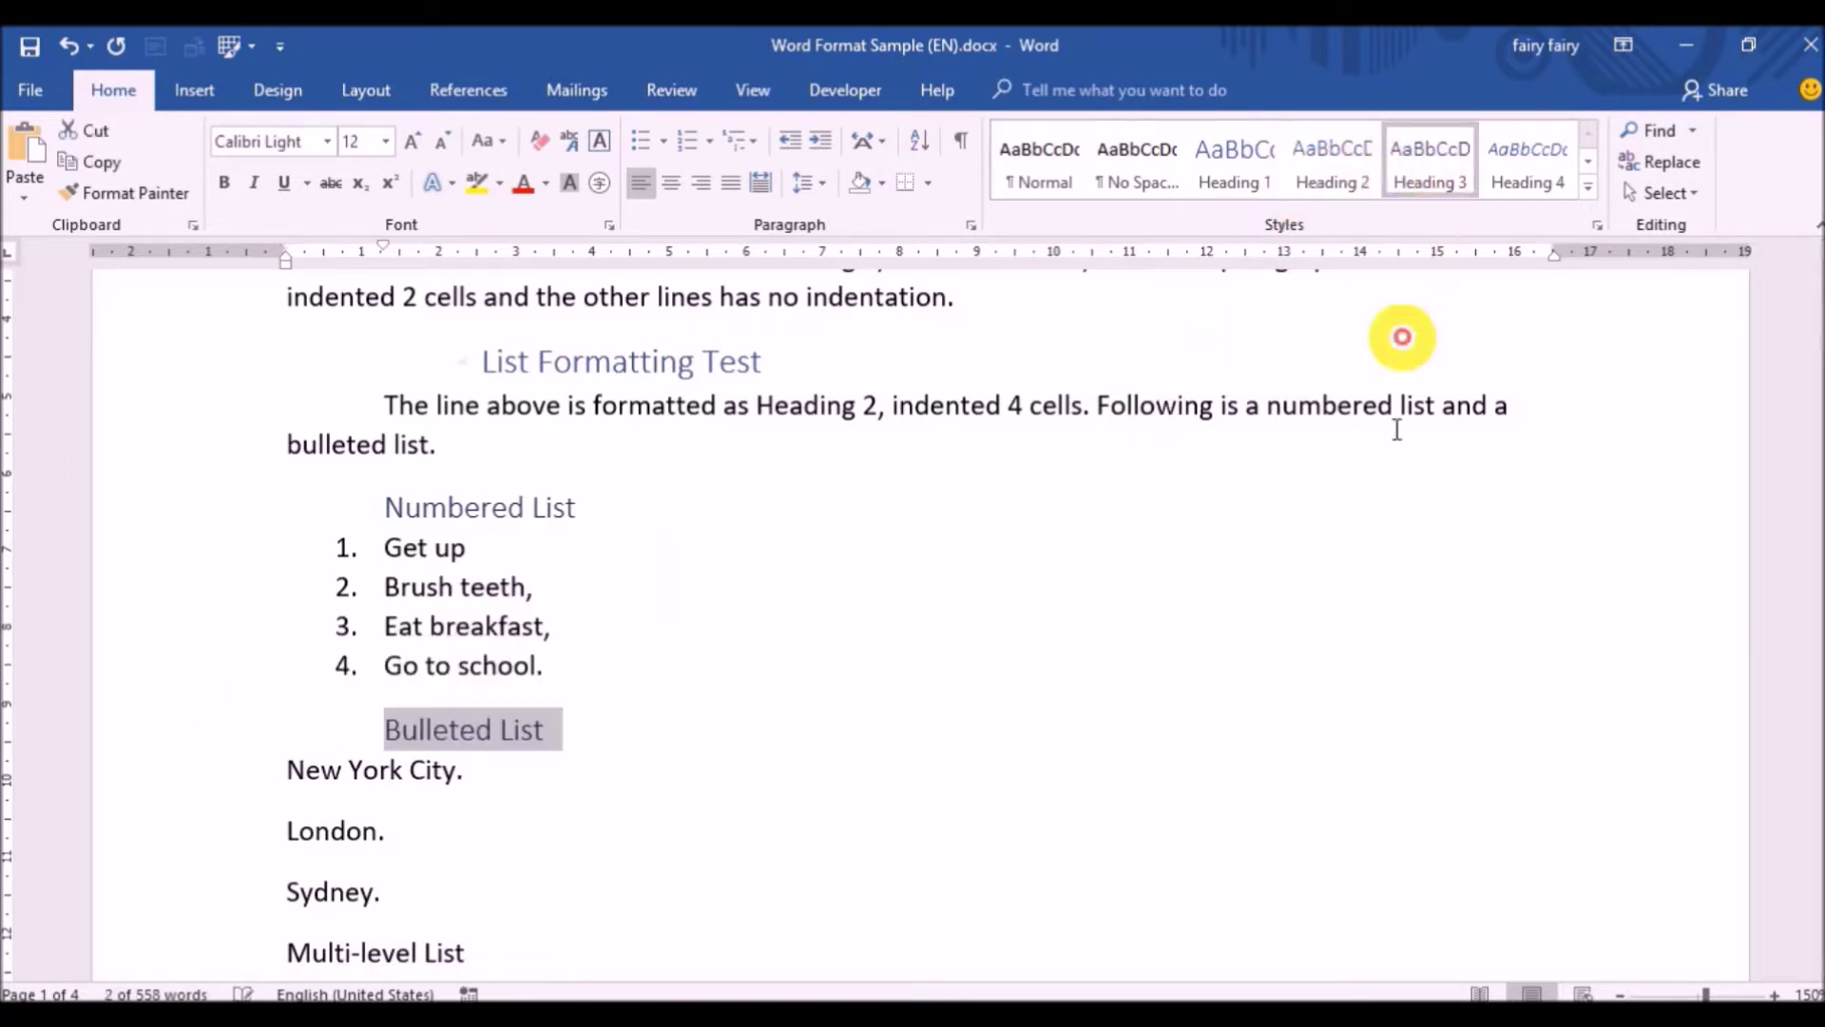
pyautogui.click(1141, 776)
# Step: Format the lines "New York City.", "London." and "Sydney." as a bulleted list with solid round bullets
pyautogui.scroll(-2, 979, 762)
pyautogui.moveTo(225, 574); pyautogui.dragTo(282, 724)
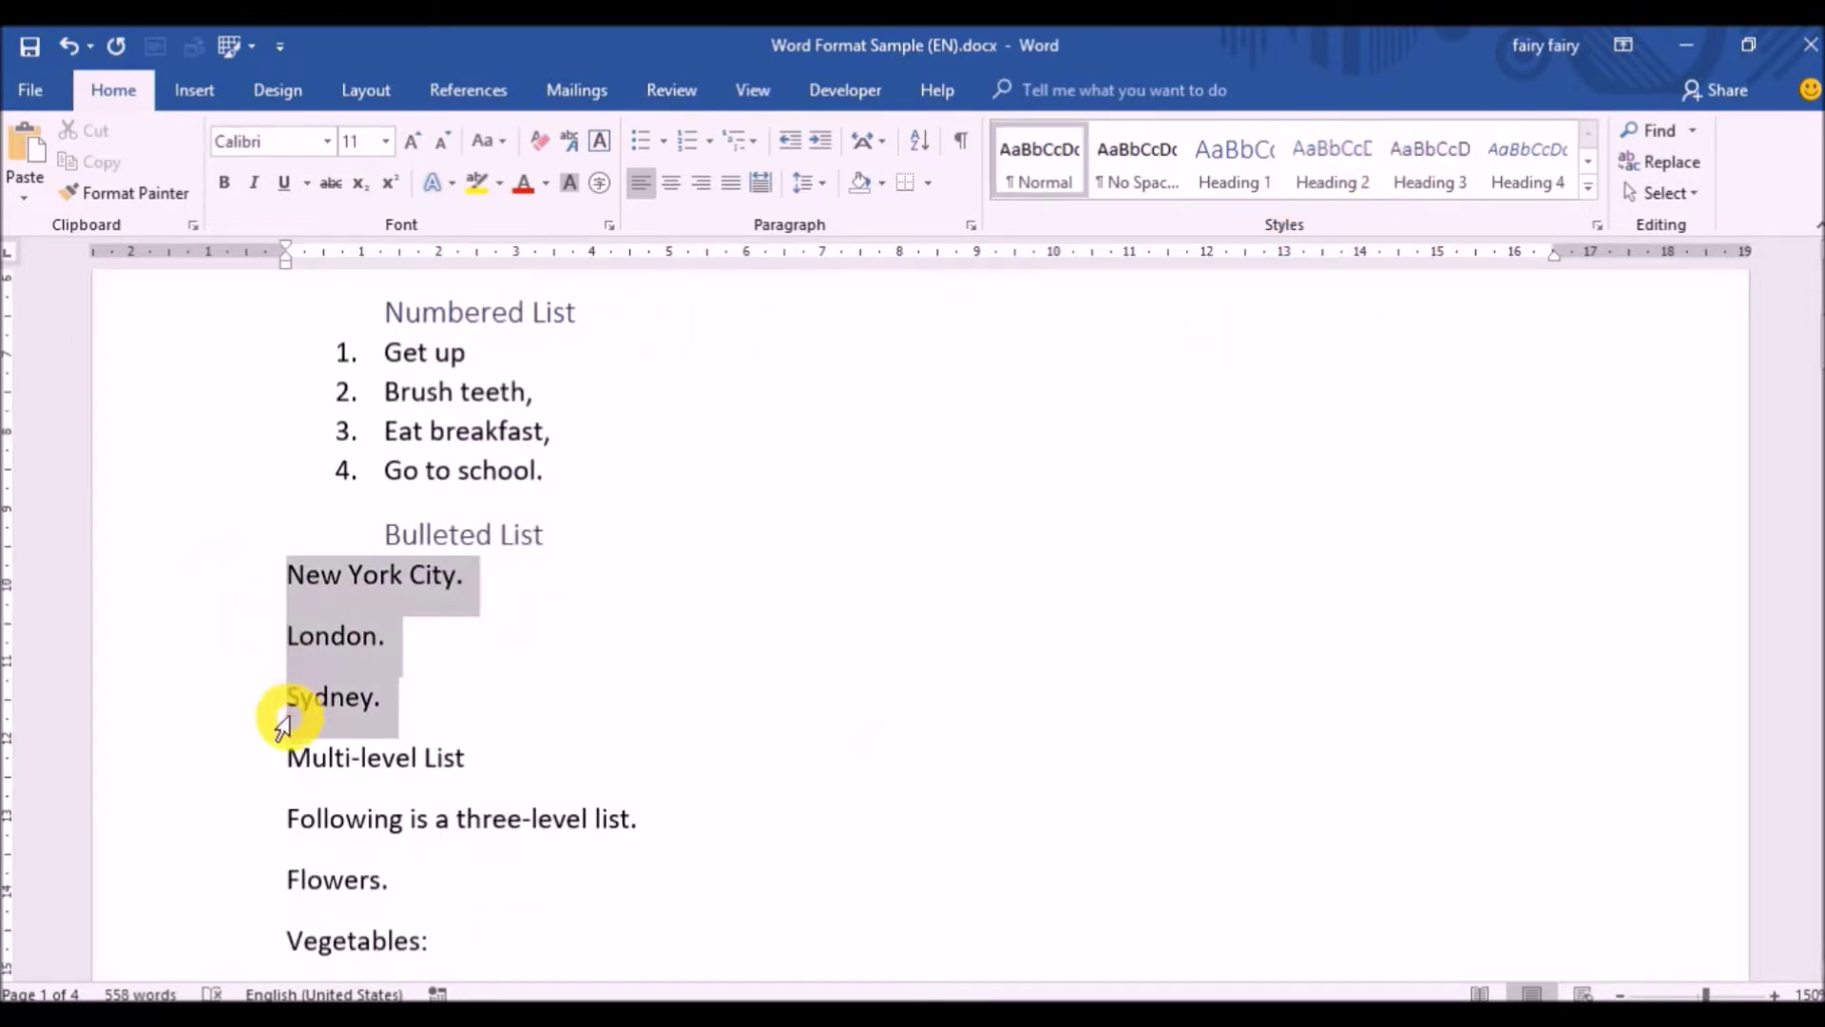
pyautogui.click(662, 148)
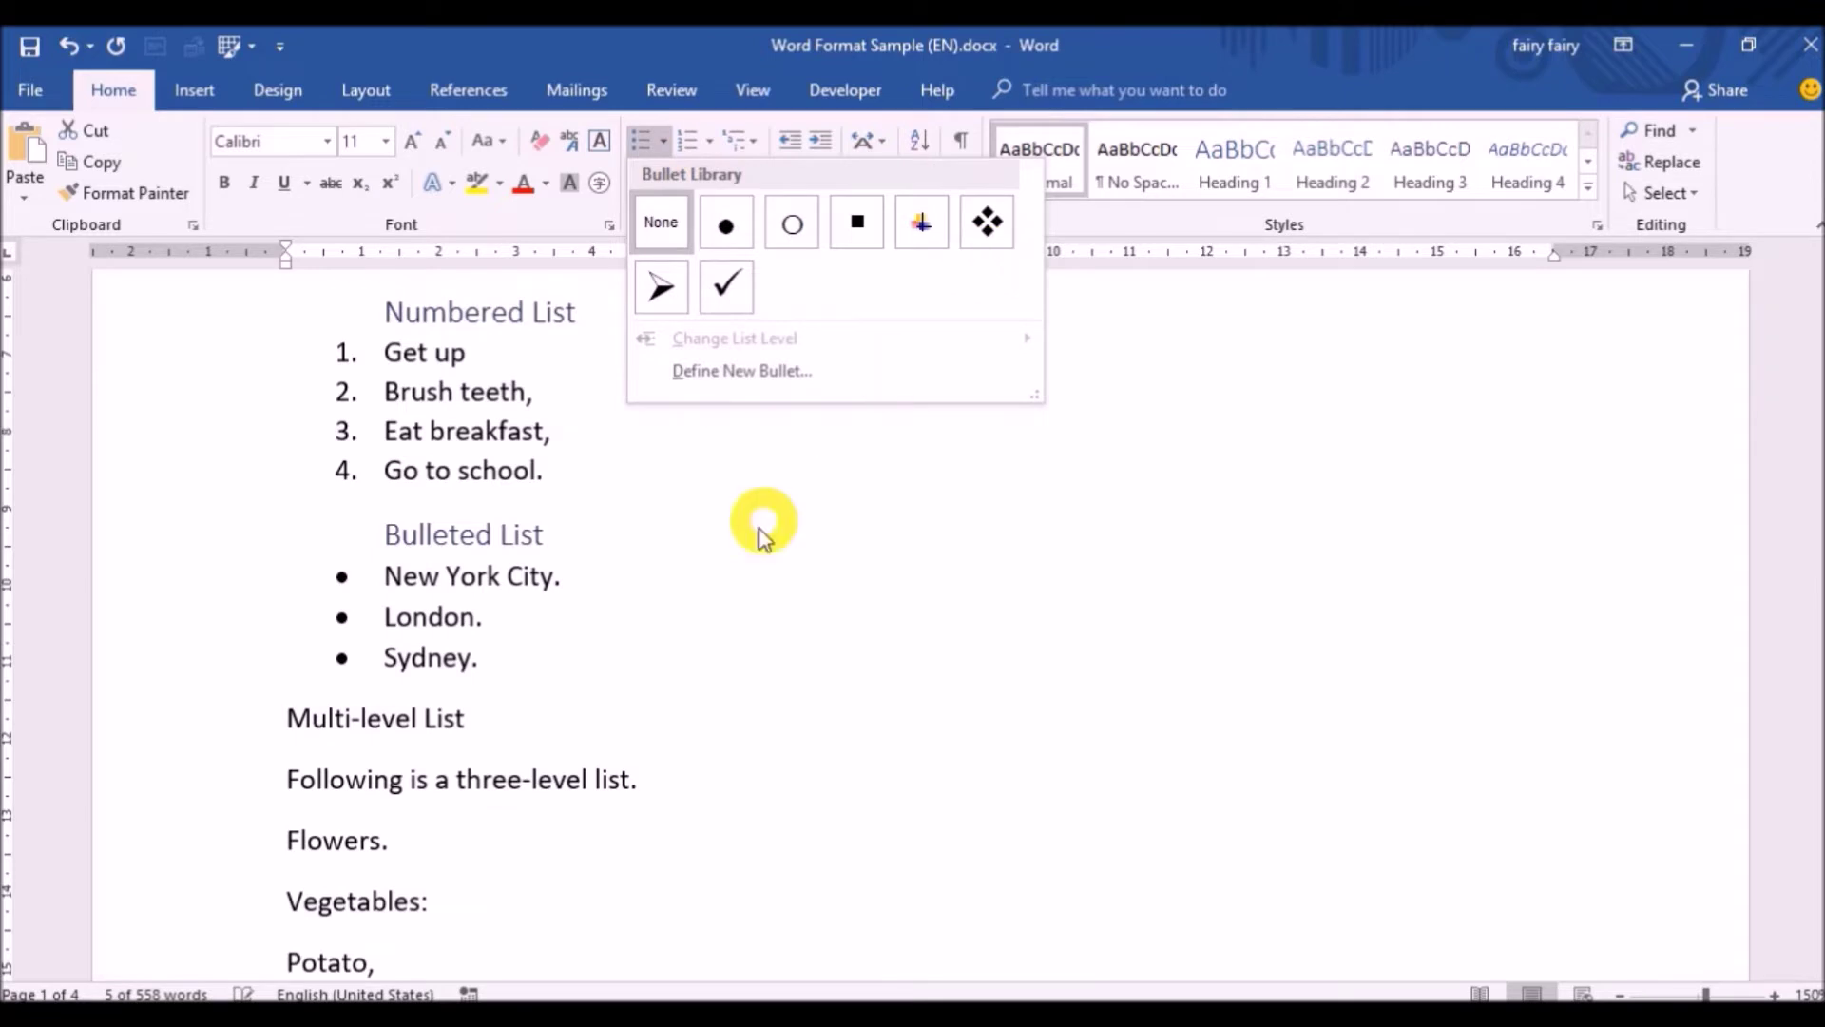
pyautogui.click(806, 581)
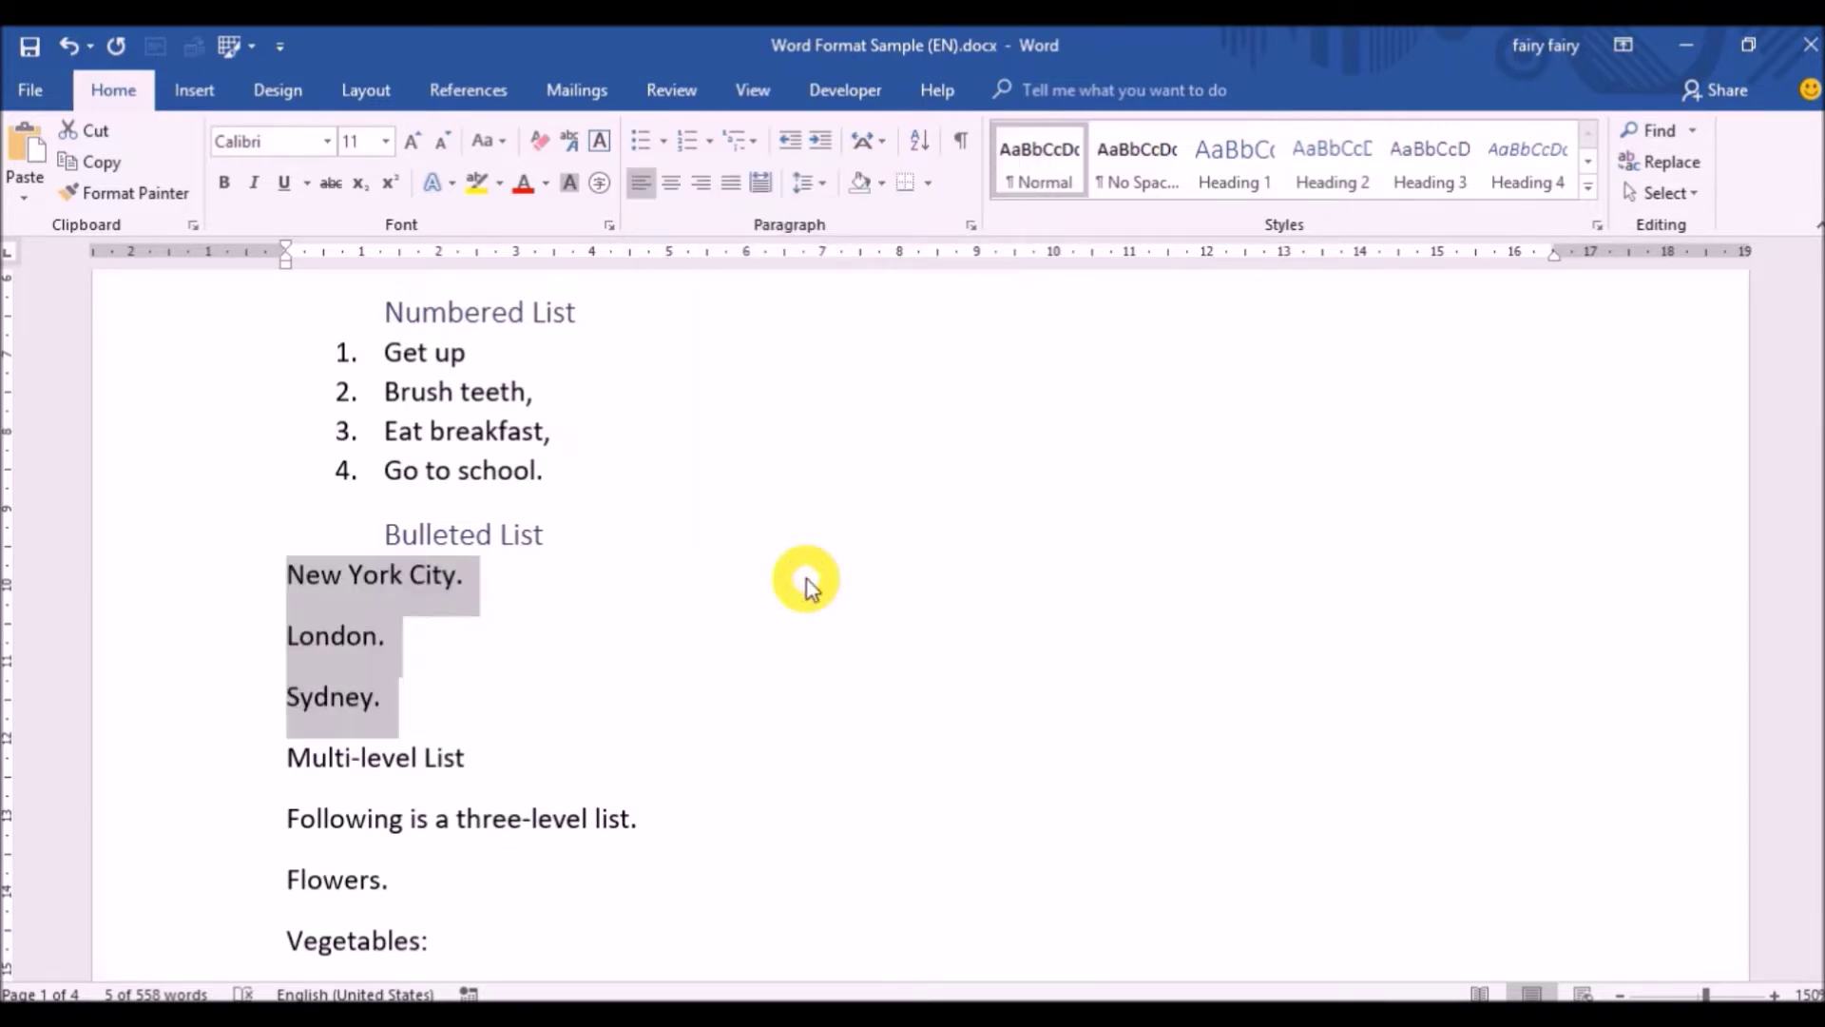
pyautogui.press('alt')
pyautogui.press('h')
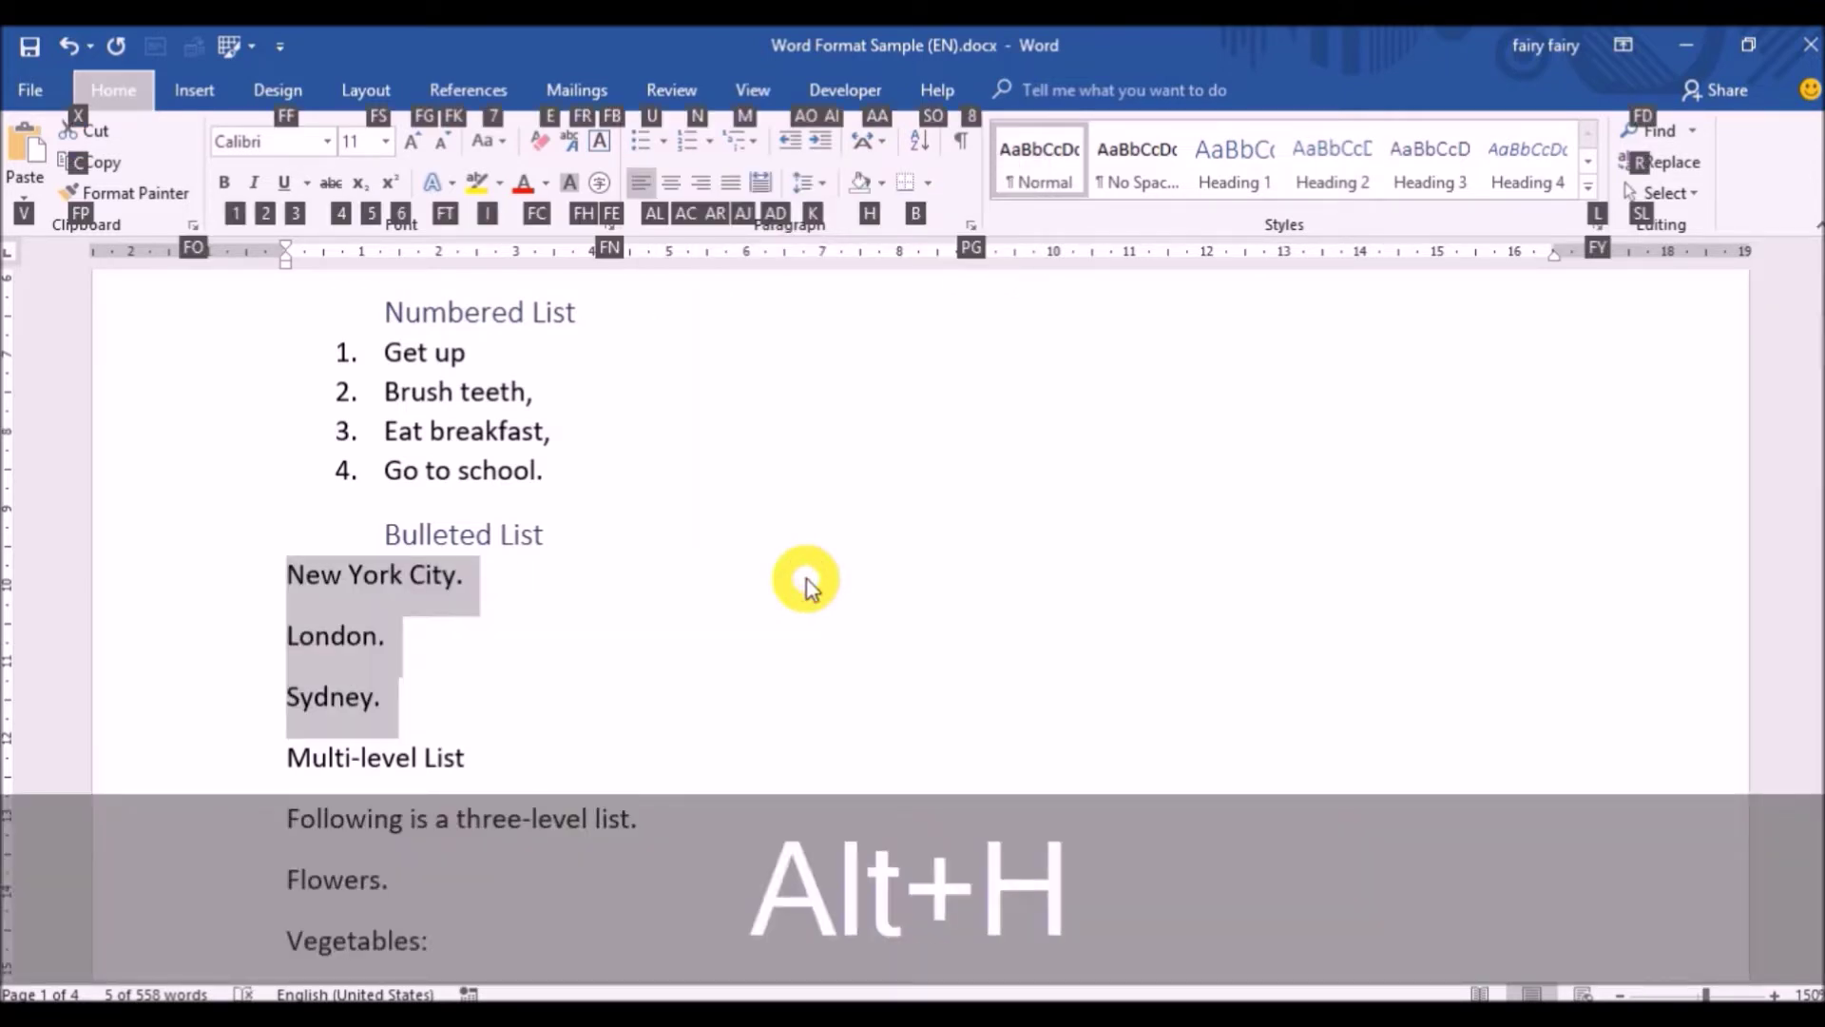
pyautogui.press('u')
pyautogui.press('Right')
pyautogui.press('Return')
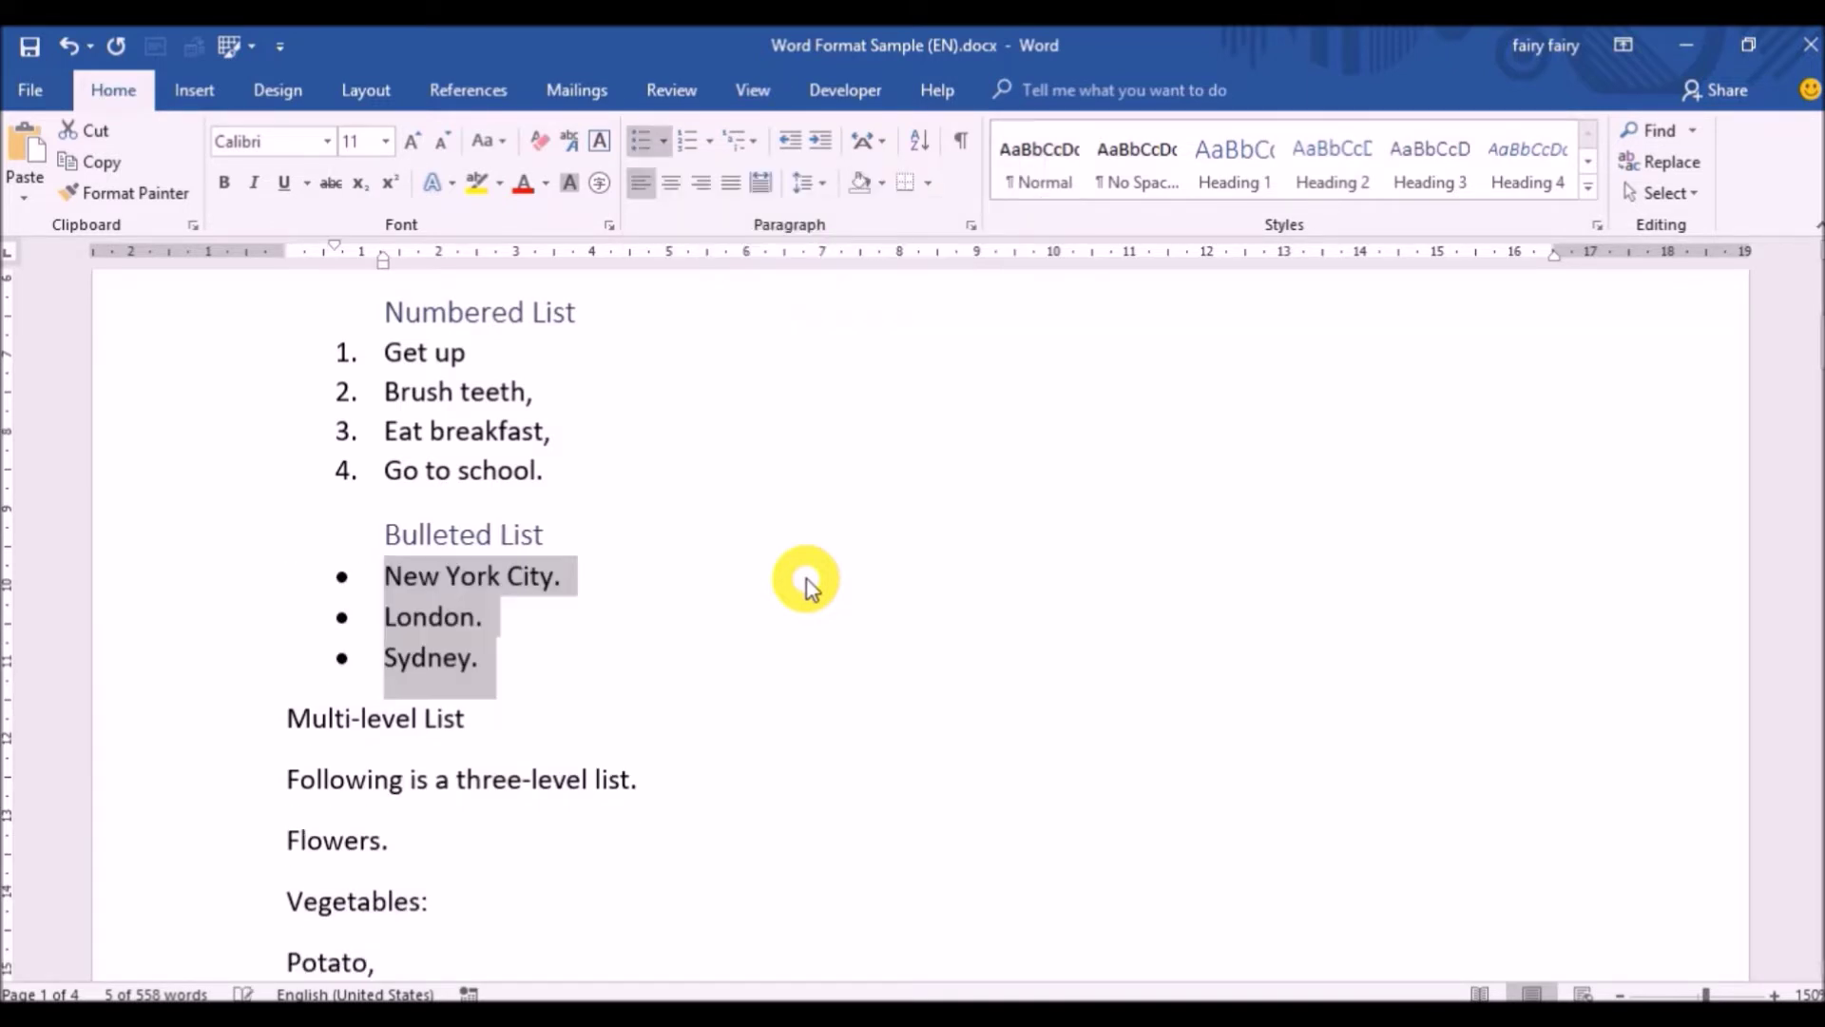
pyautogui.click(807, 582)
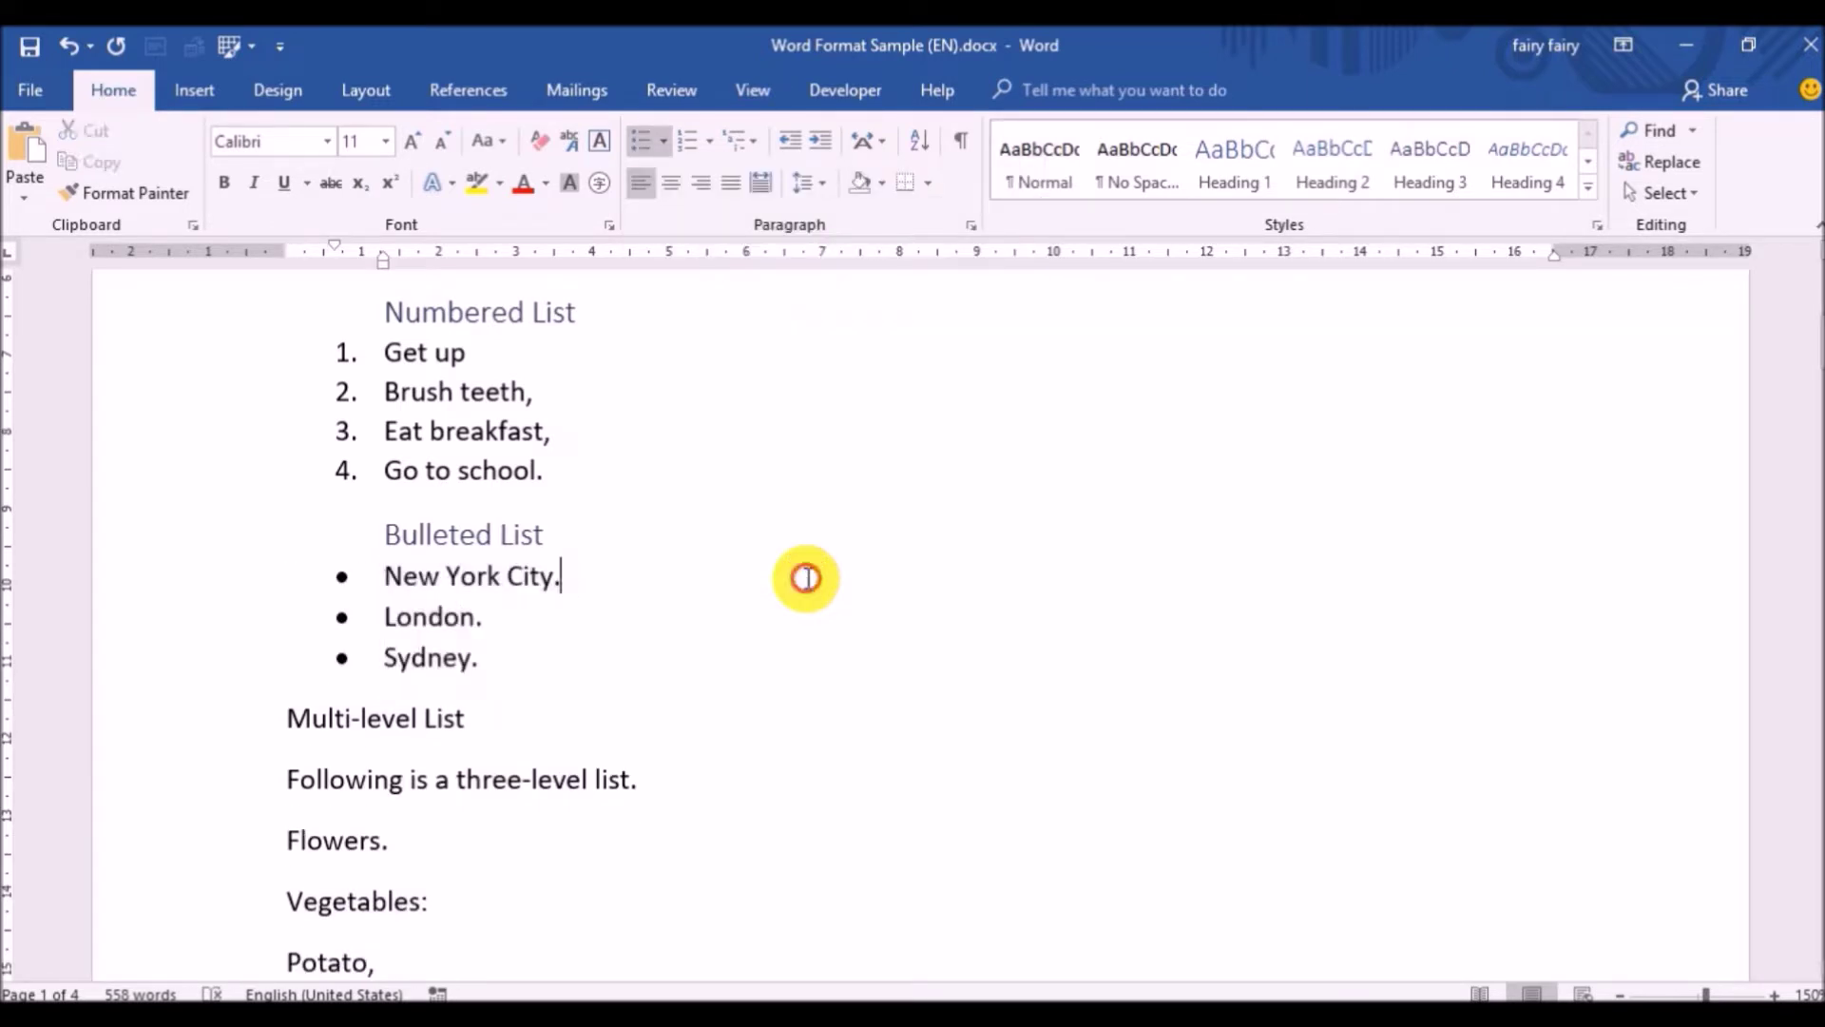
# Step: Apply the Heading 3 style to "Multi-level List" and the Normal style to the line "Following is a three-level list."
pyautogui.click(212, 733)
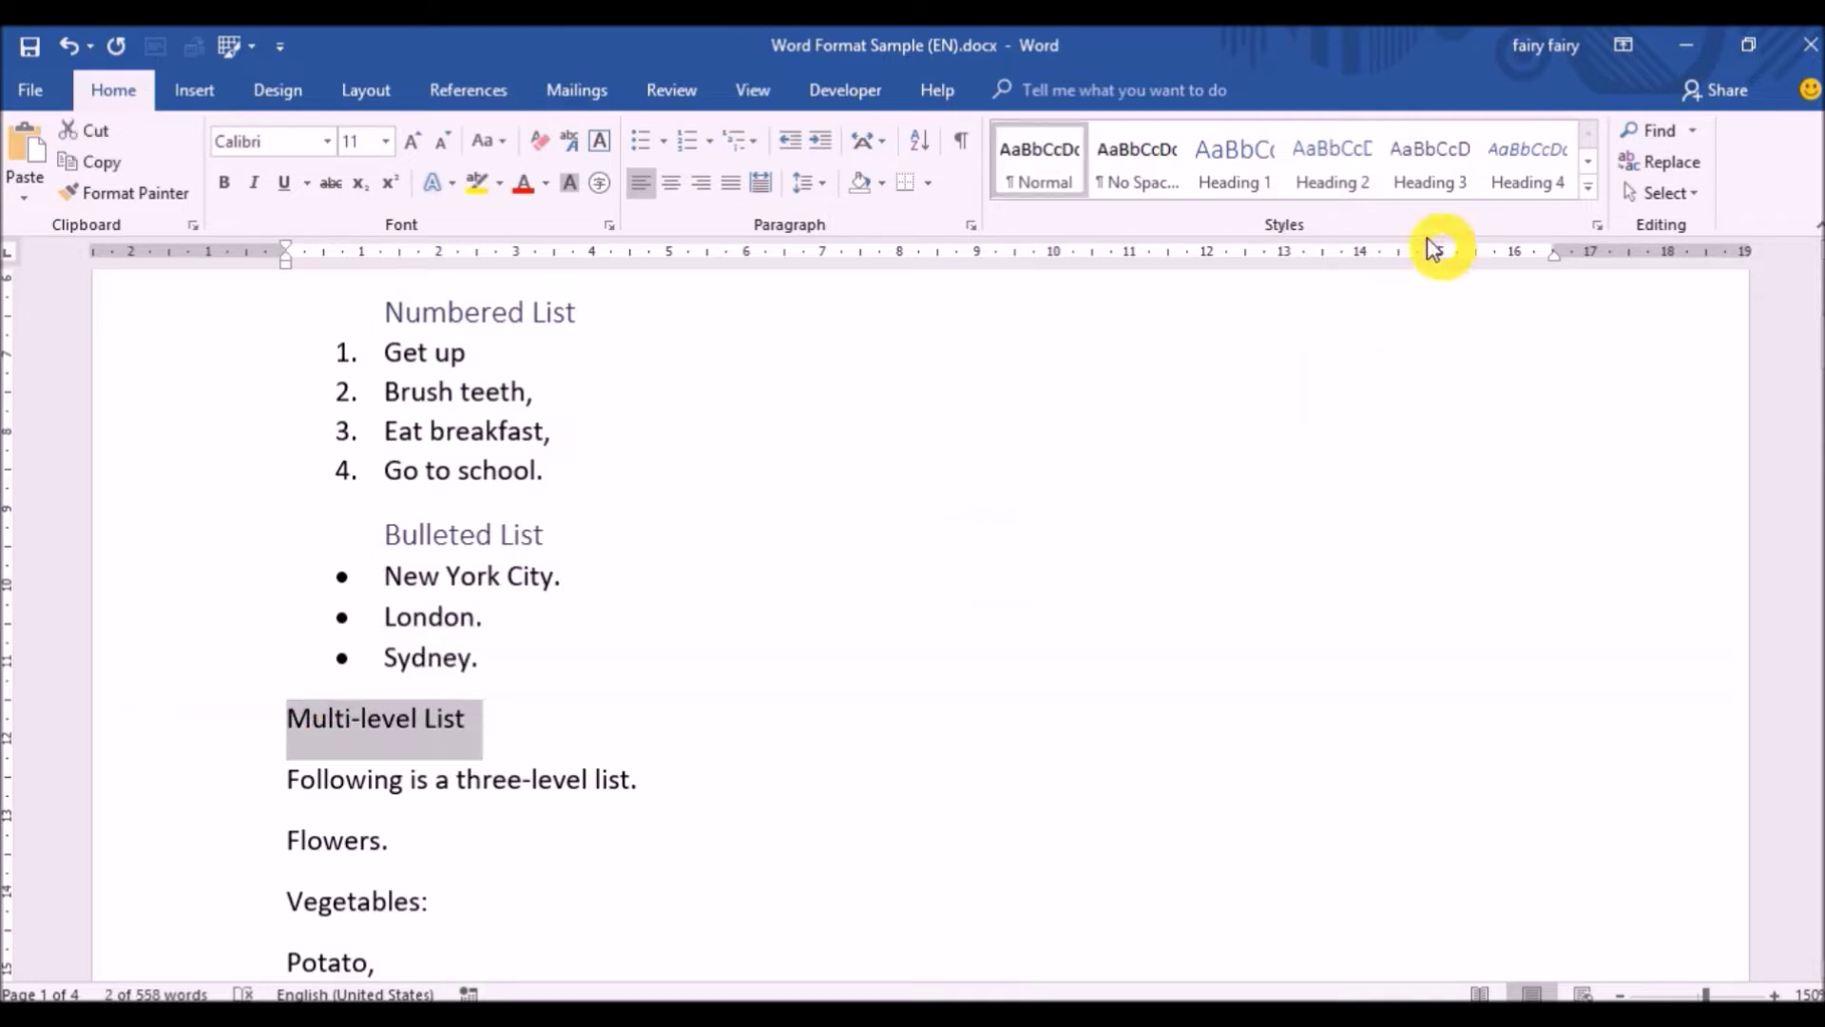
pyautogui.click(1454, 171)
pyautogui.click(1166, 770)
pyautogui.scroll(-1, 1166, 770)
pyautogui.click(261, 673)
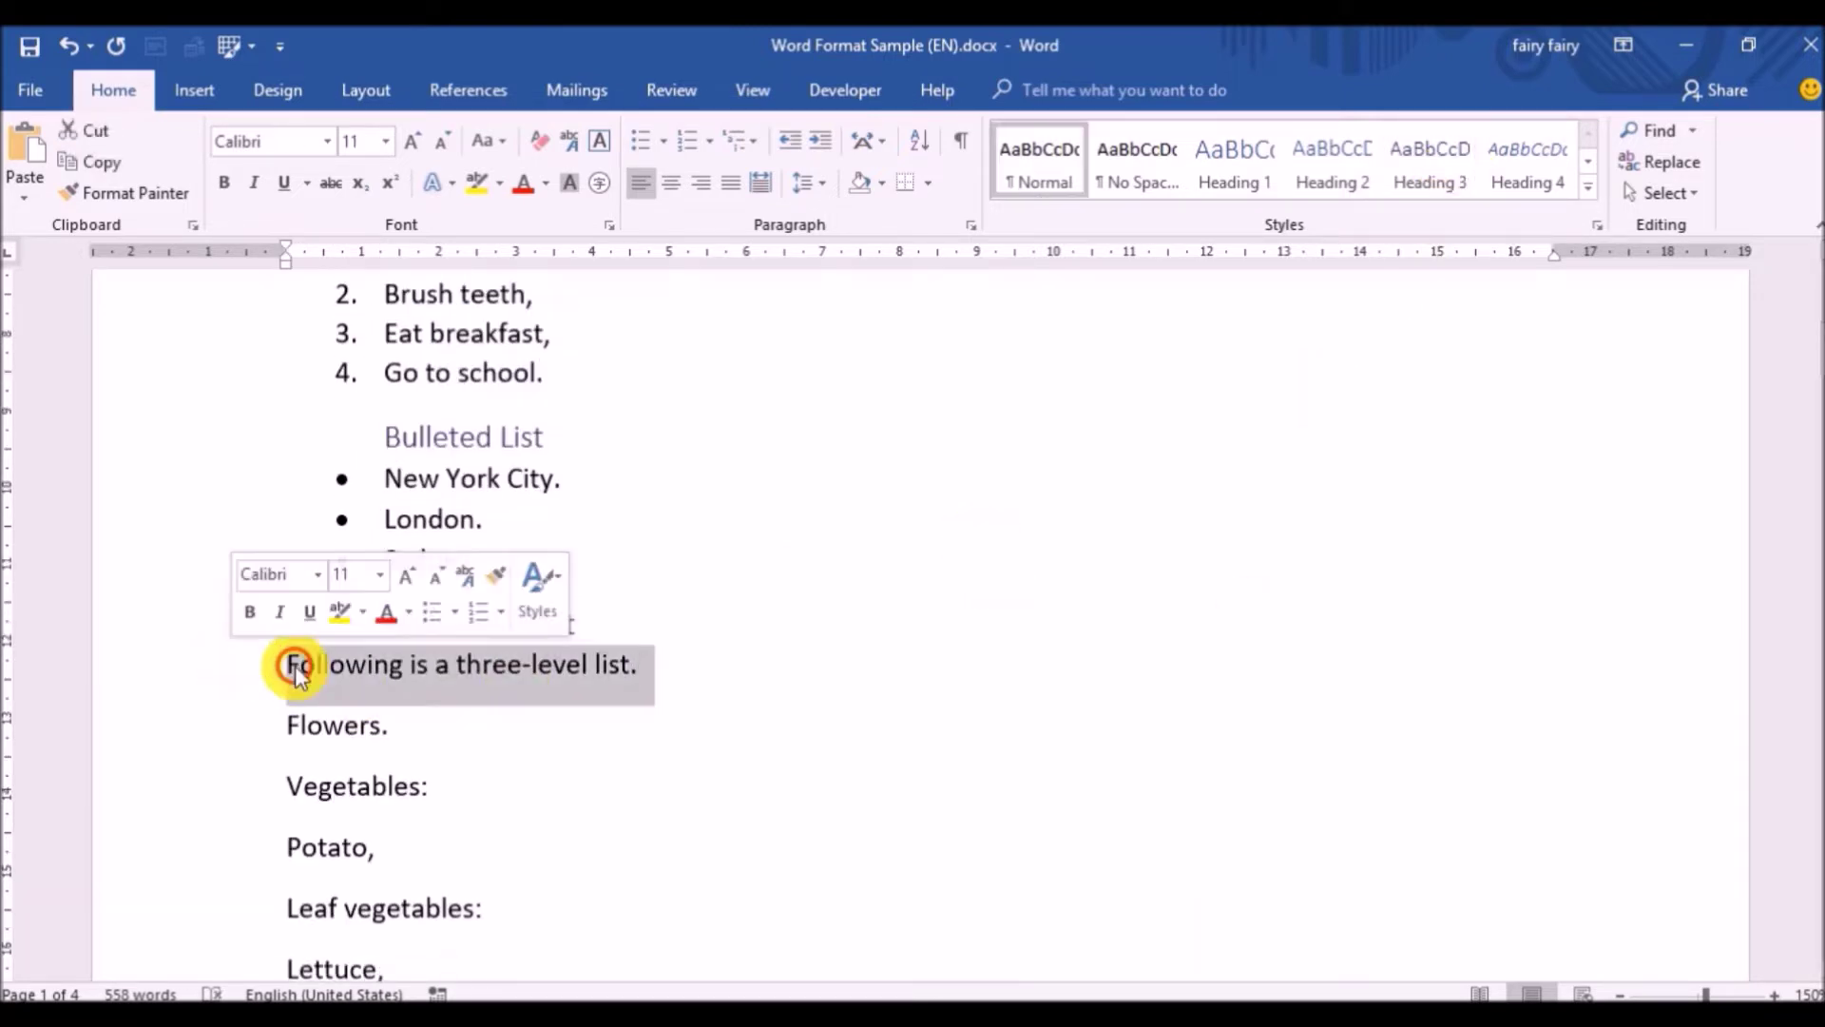
pyautogui.click(1041, 157)
pyautogui.click(599, 765)
# Step: Format the eight lines from "Flowers." to "Seafood." as a numbered list in the 1. 2. 3. format
pyautogui.scroll(-3, 599, 765)
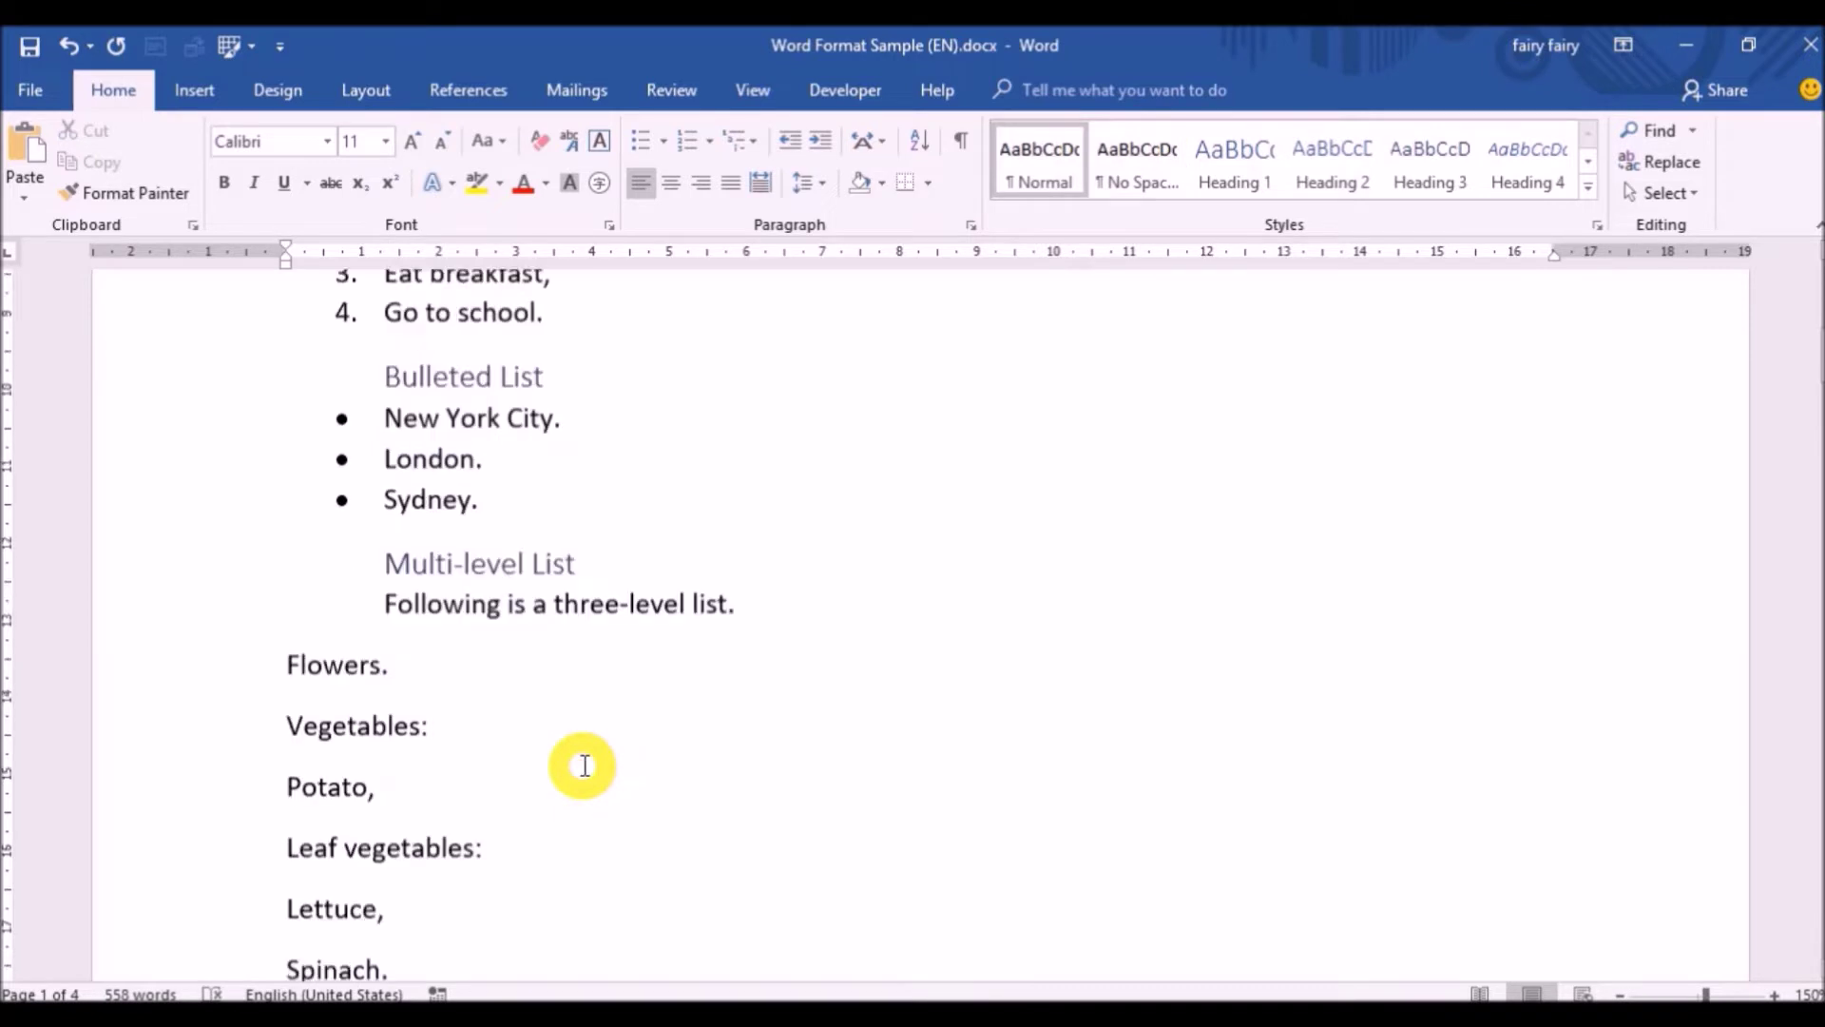
pyautogui.moveTo(224, 447); pyautogui.dragTo(321, 851)
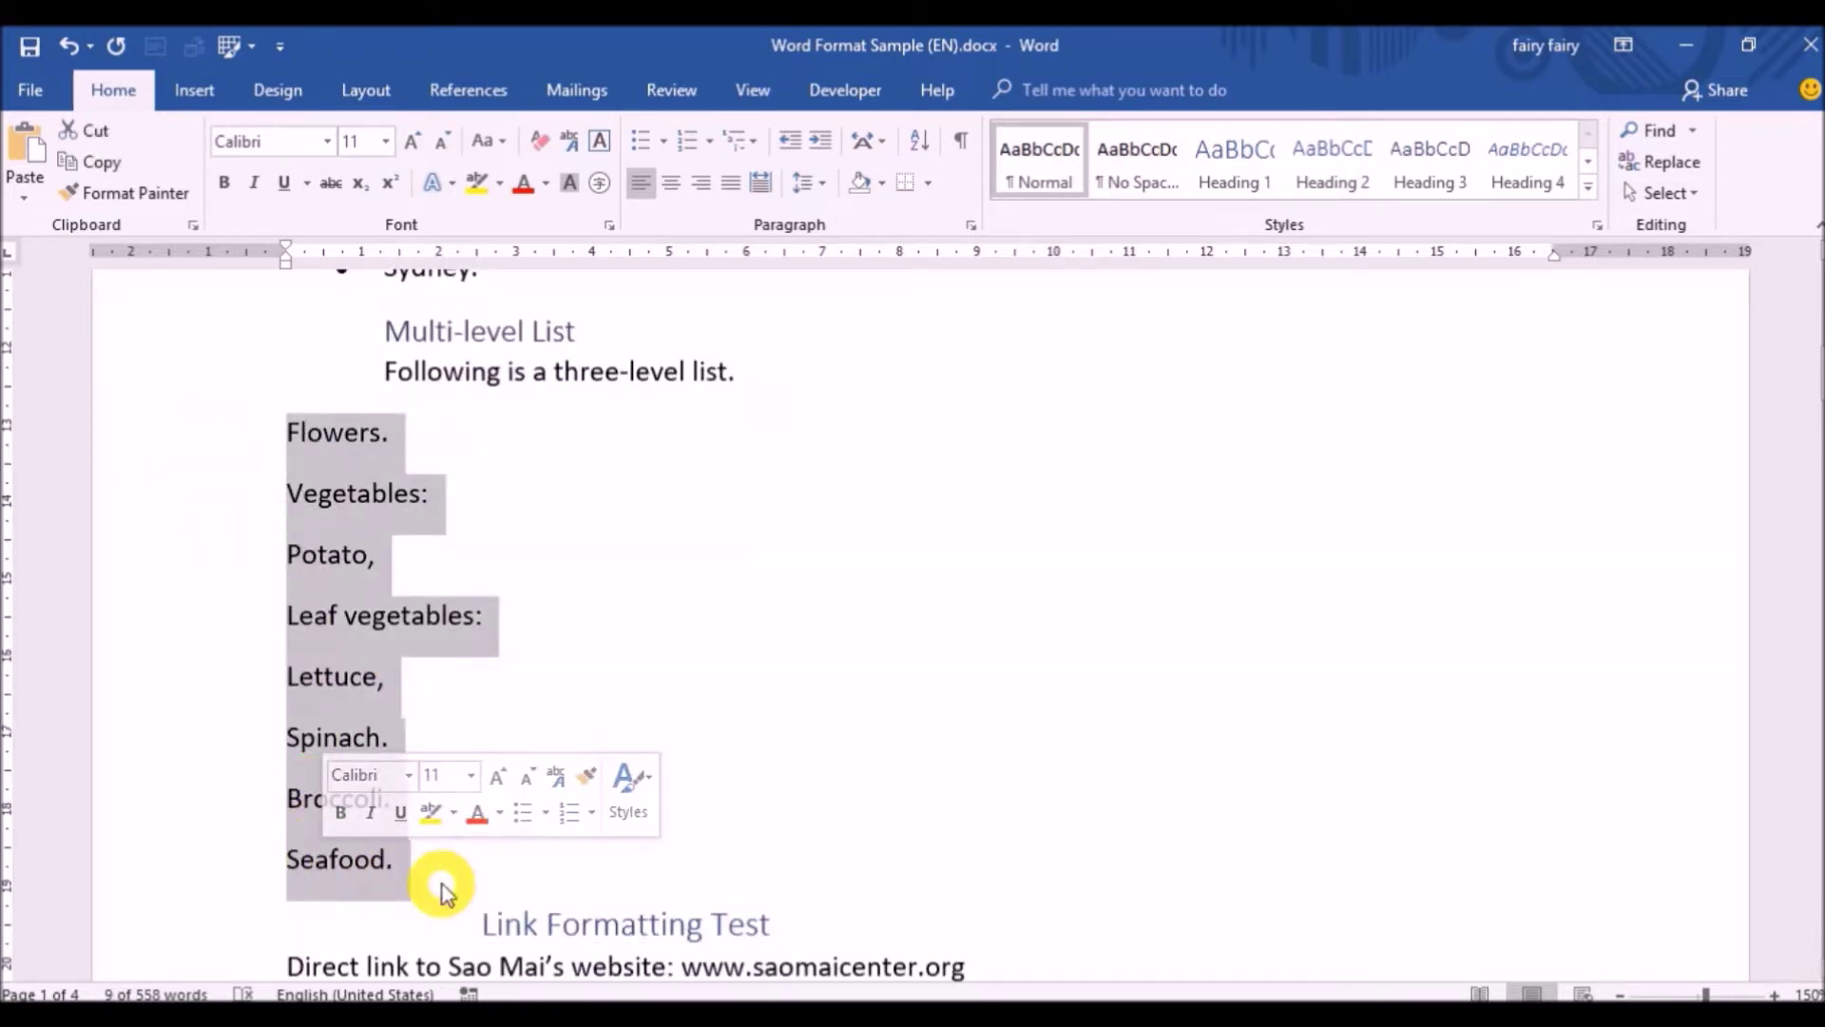
pyautogui.click(709, 147)
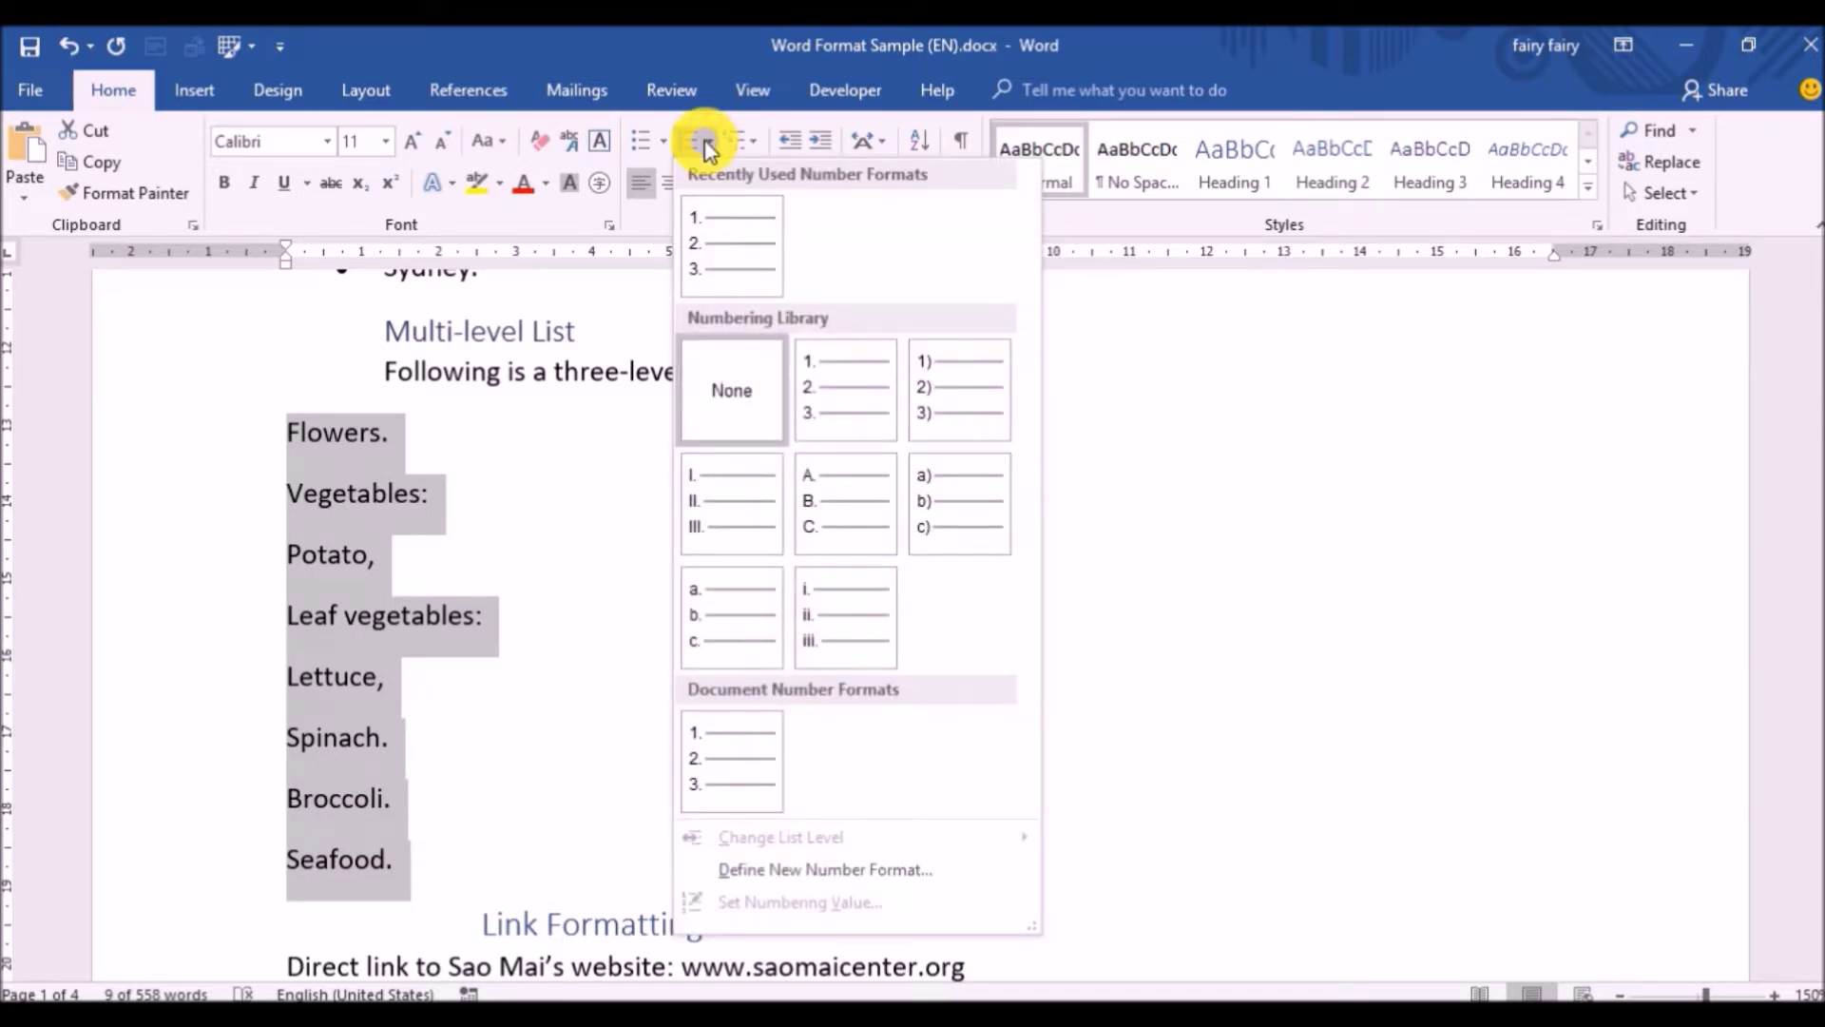
pyautogui.click(859, 399)
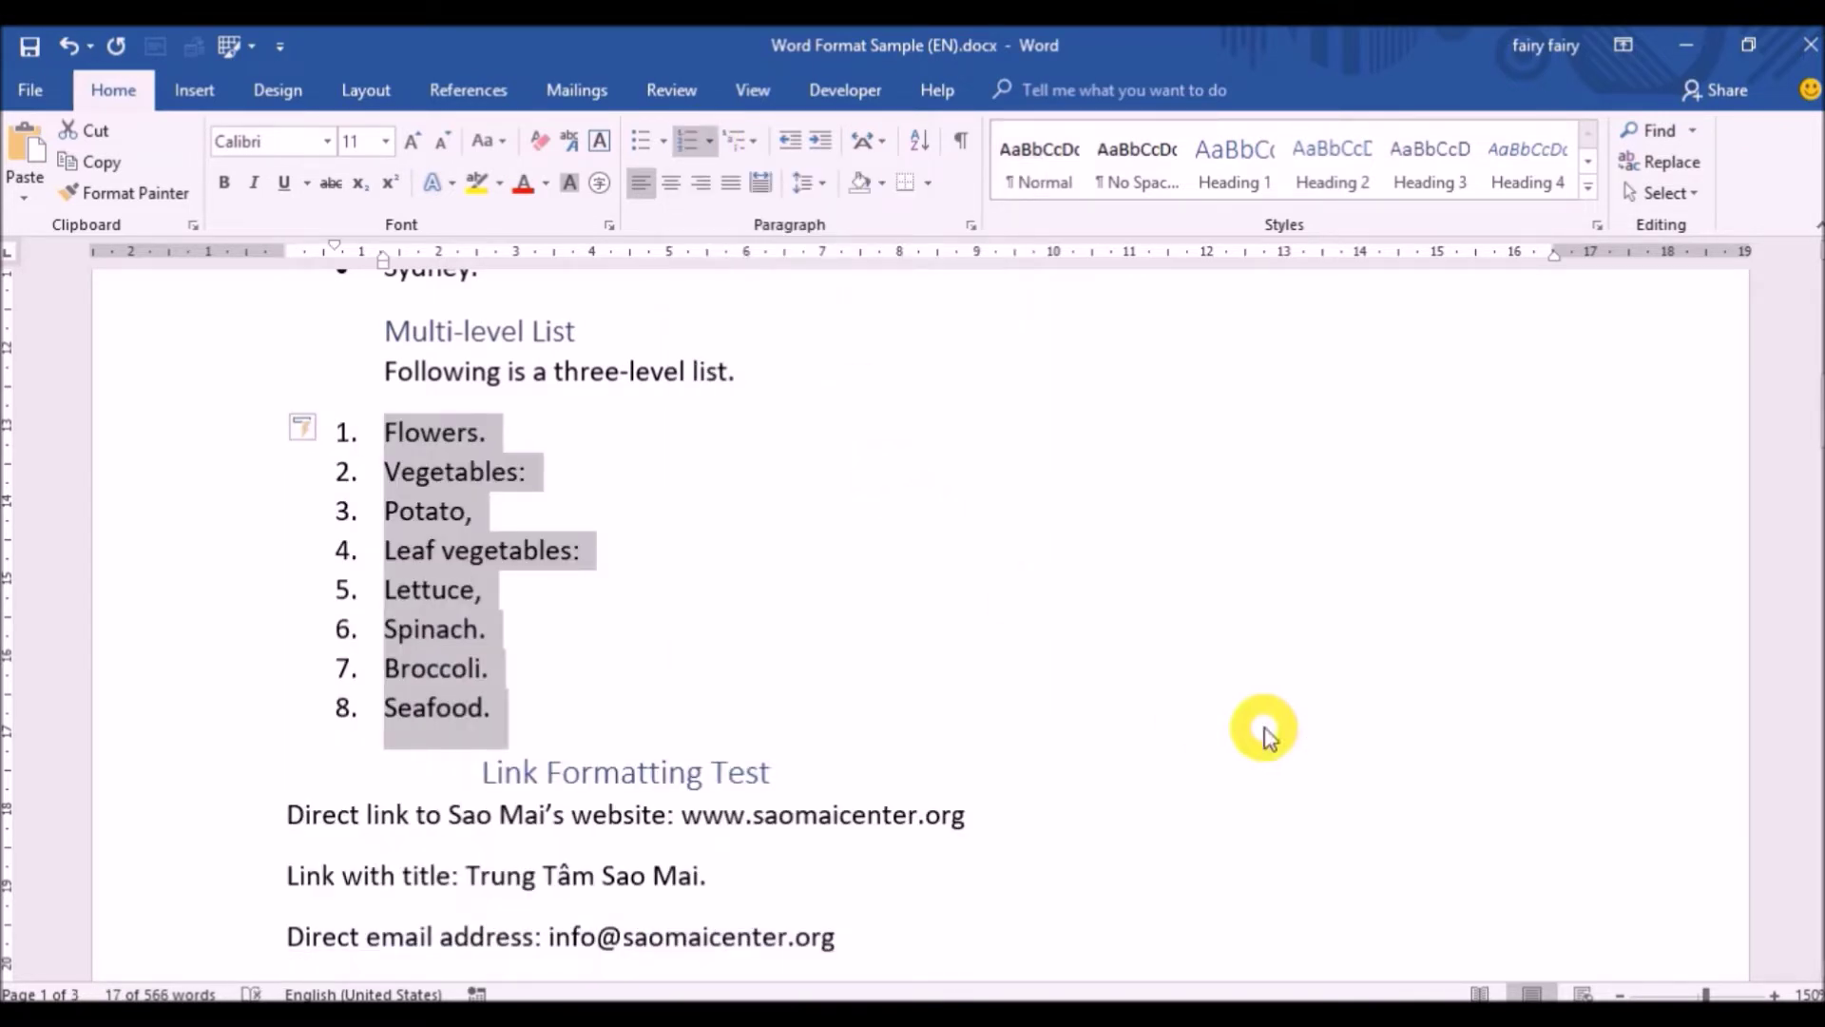
# Step: Demote the list items "Potato," and "Leaf vegetables:" to the second level under "Vegetables:"
pyautogui.click(688, 631)
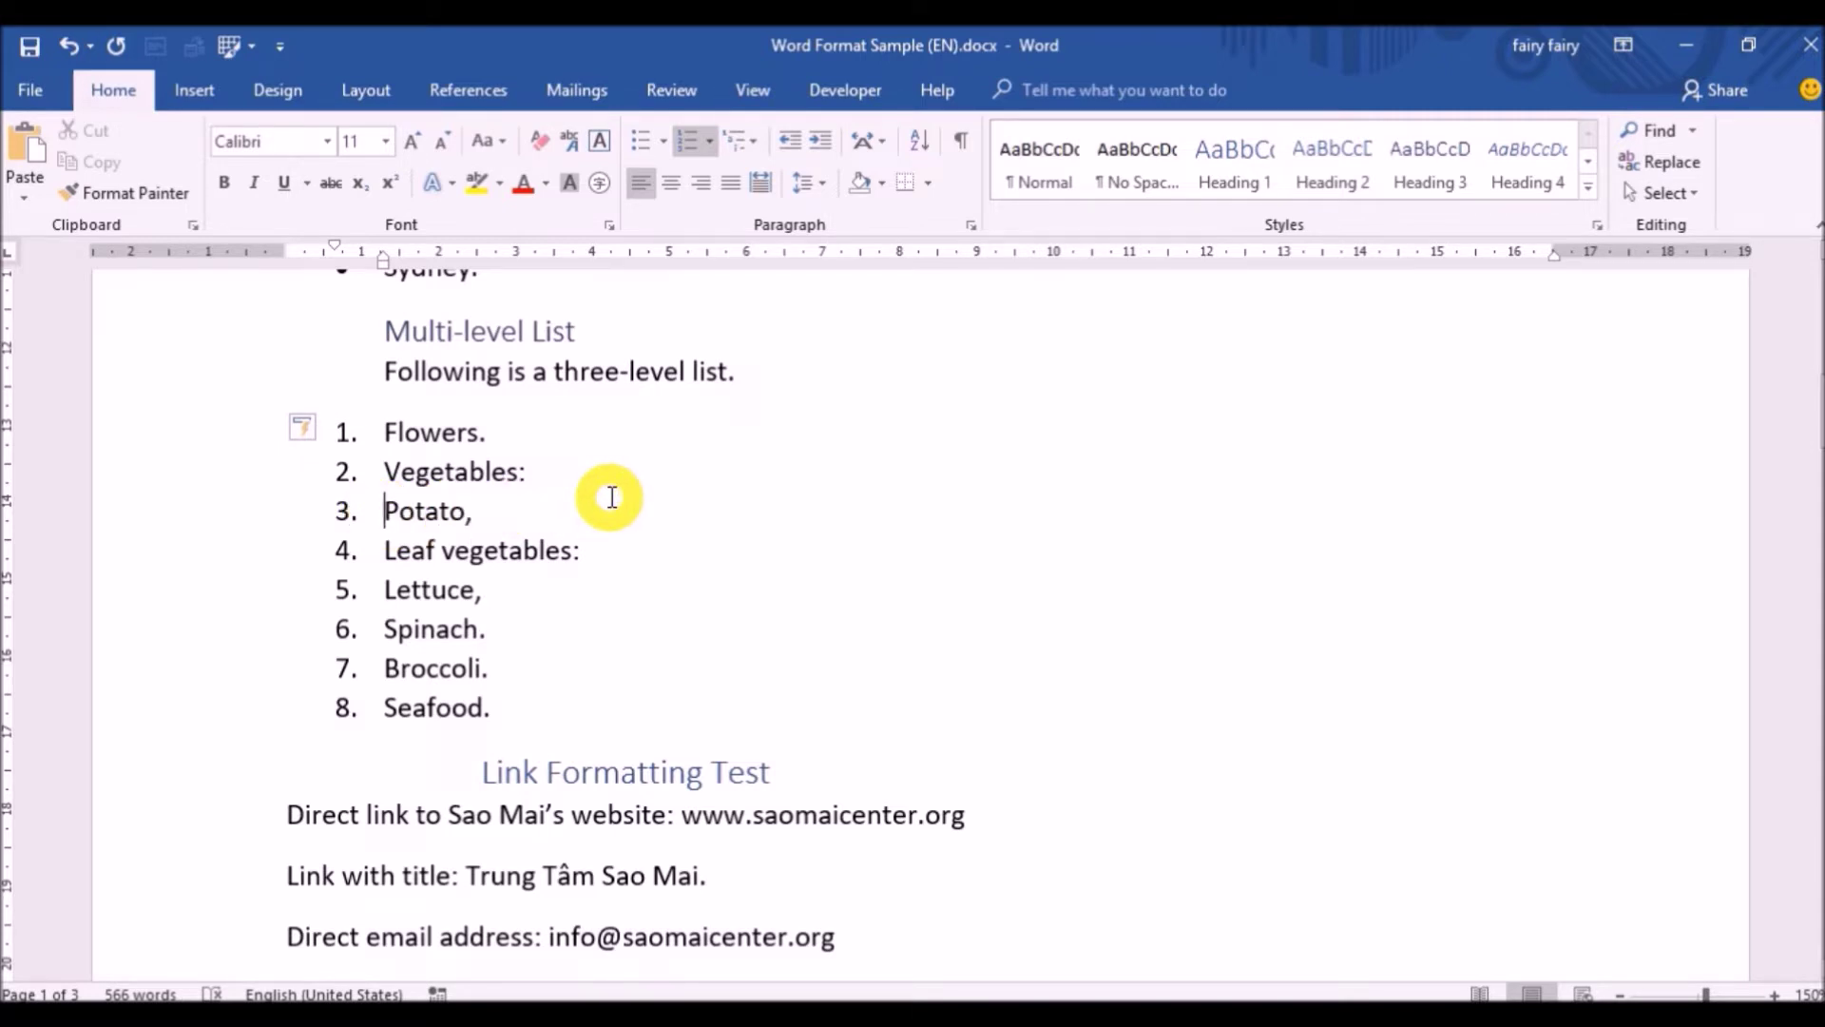
pyautogui.press('Tab')
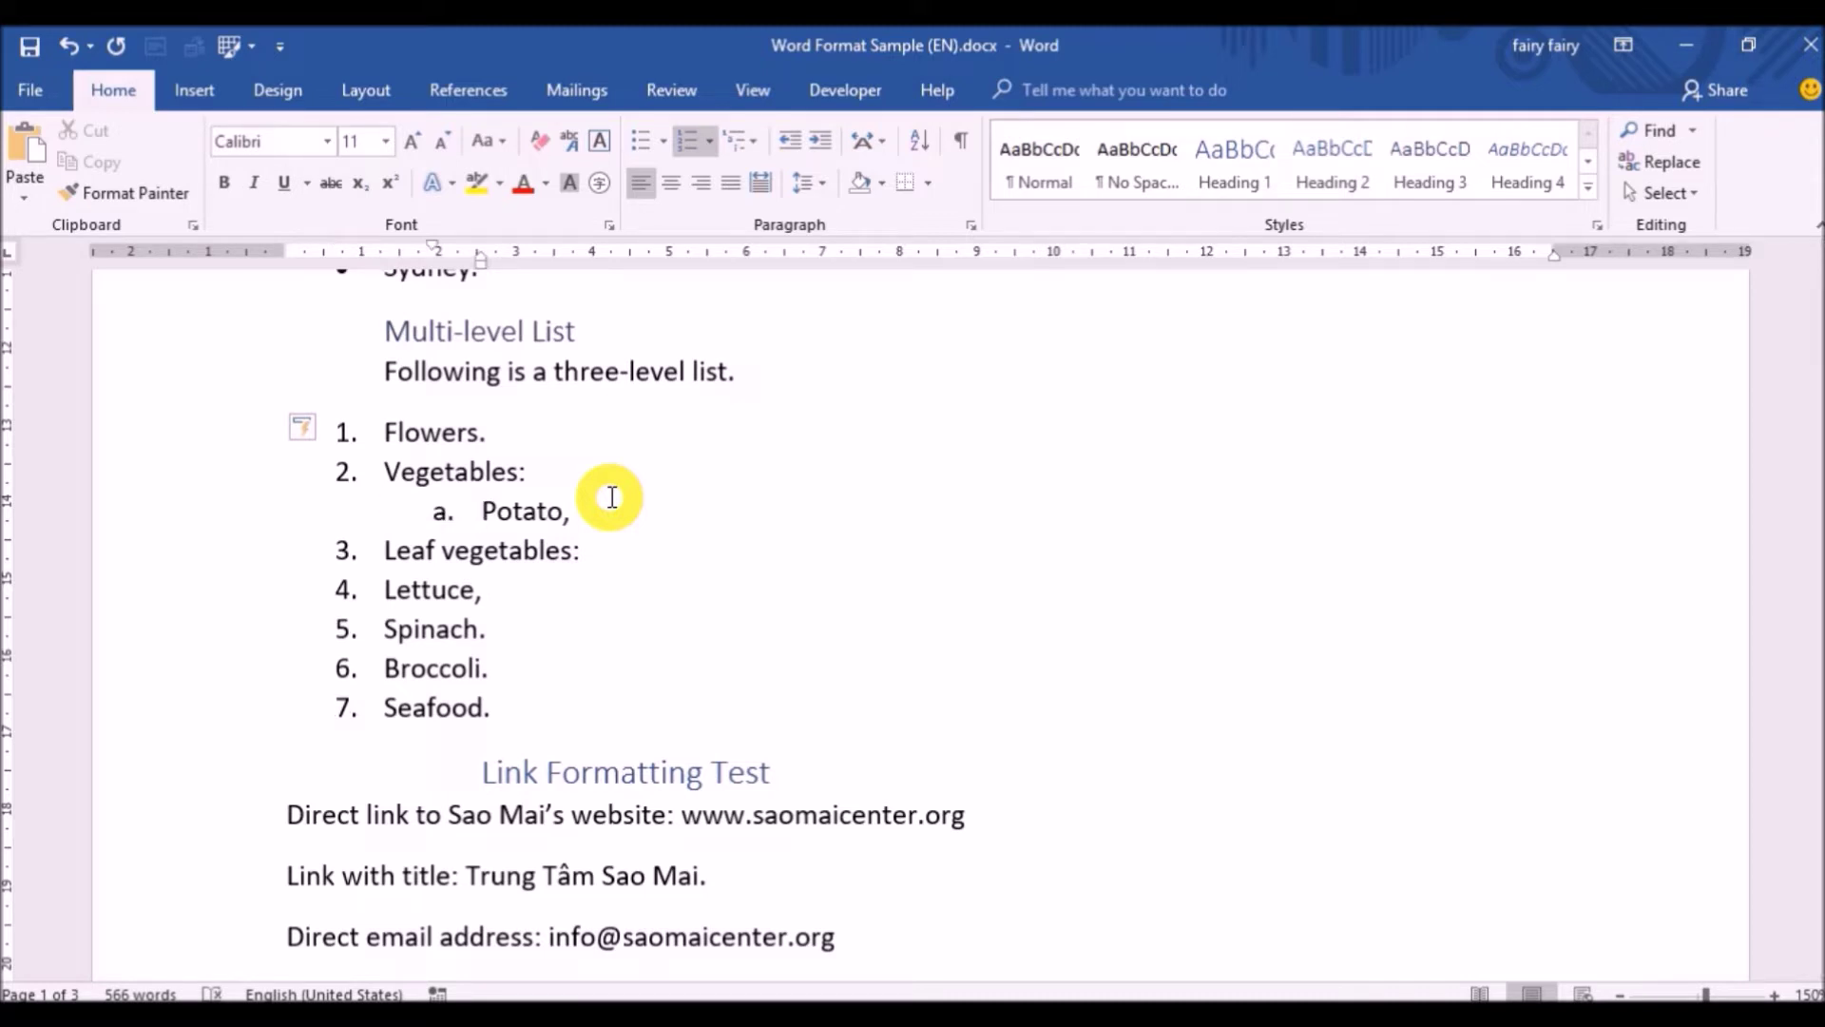
pyautogui.click(385, 551)
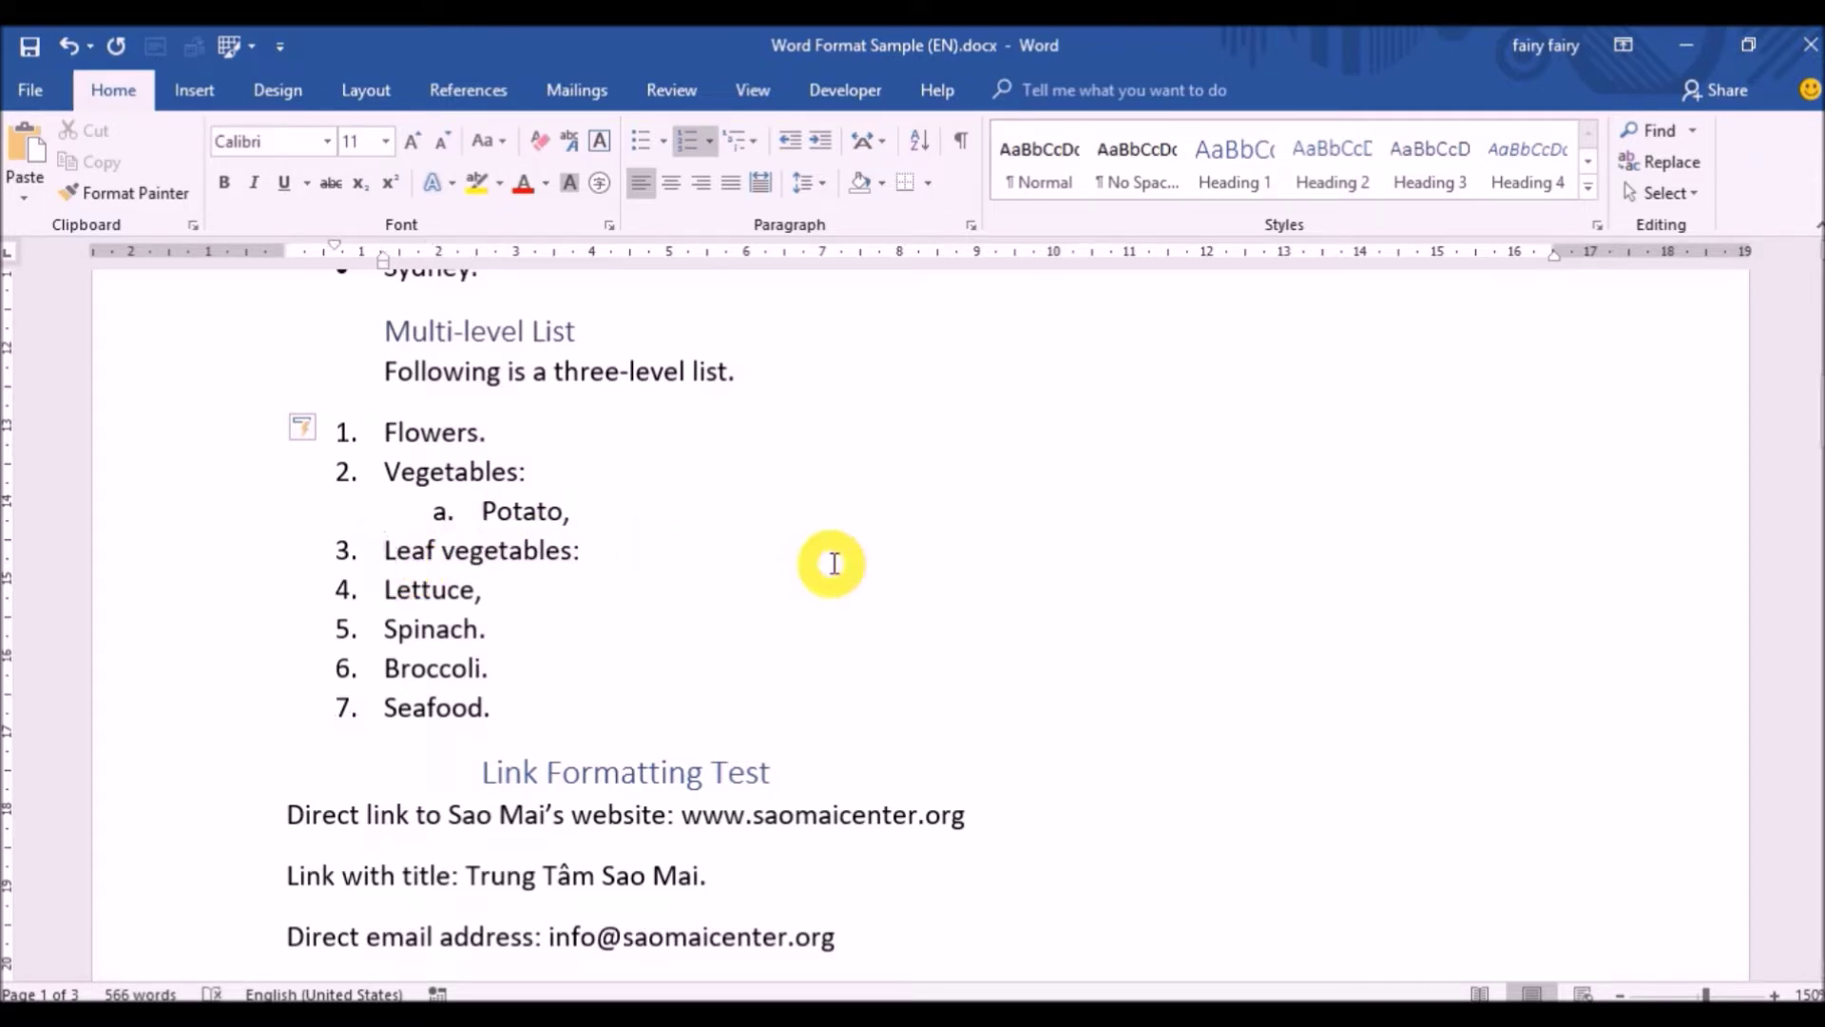
pyautogui.press('Tab')
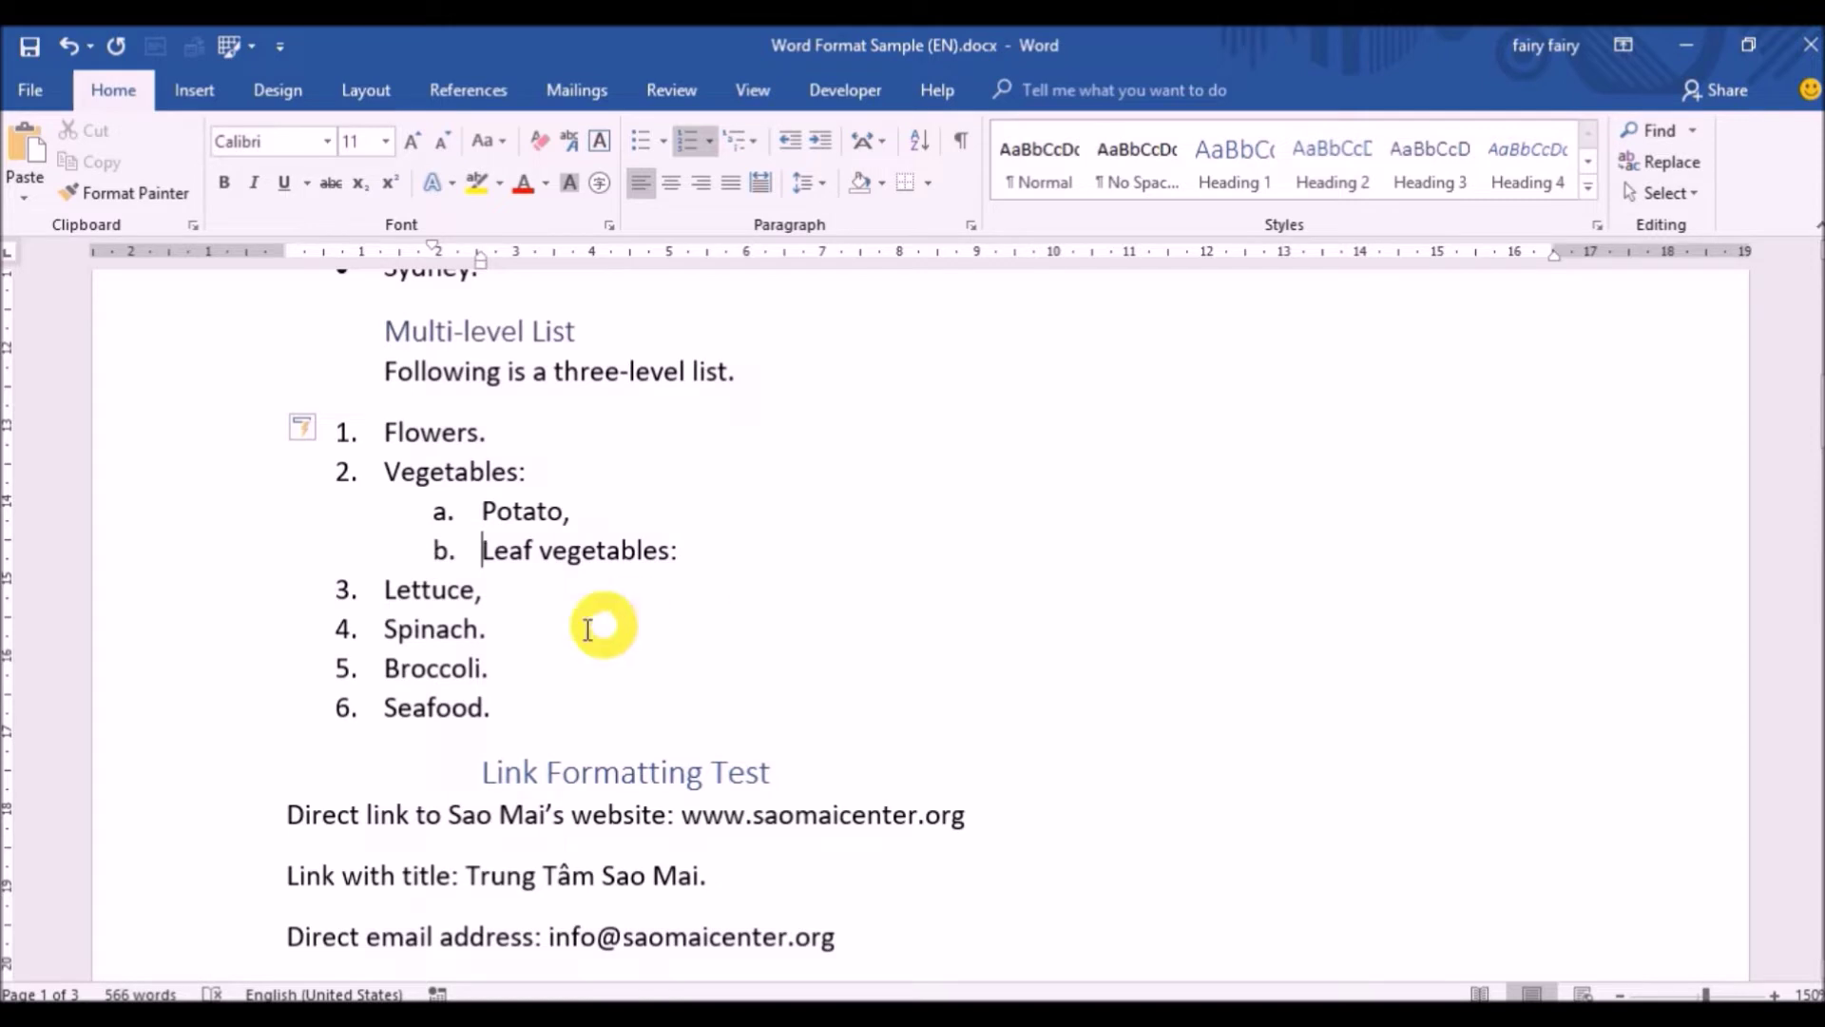
# Step: Demote the list items "Lettuce," and "Spinach." by two levels to the third level under "Leaf vegetables:"
pyautogui.moveTo(483, 631); pyautogui.dragTo(399, 597)
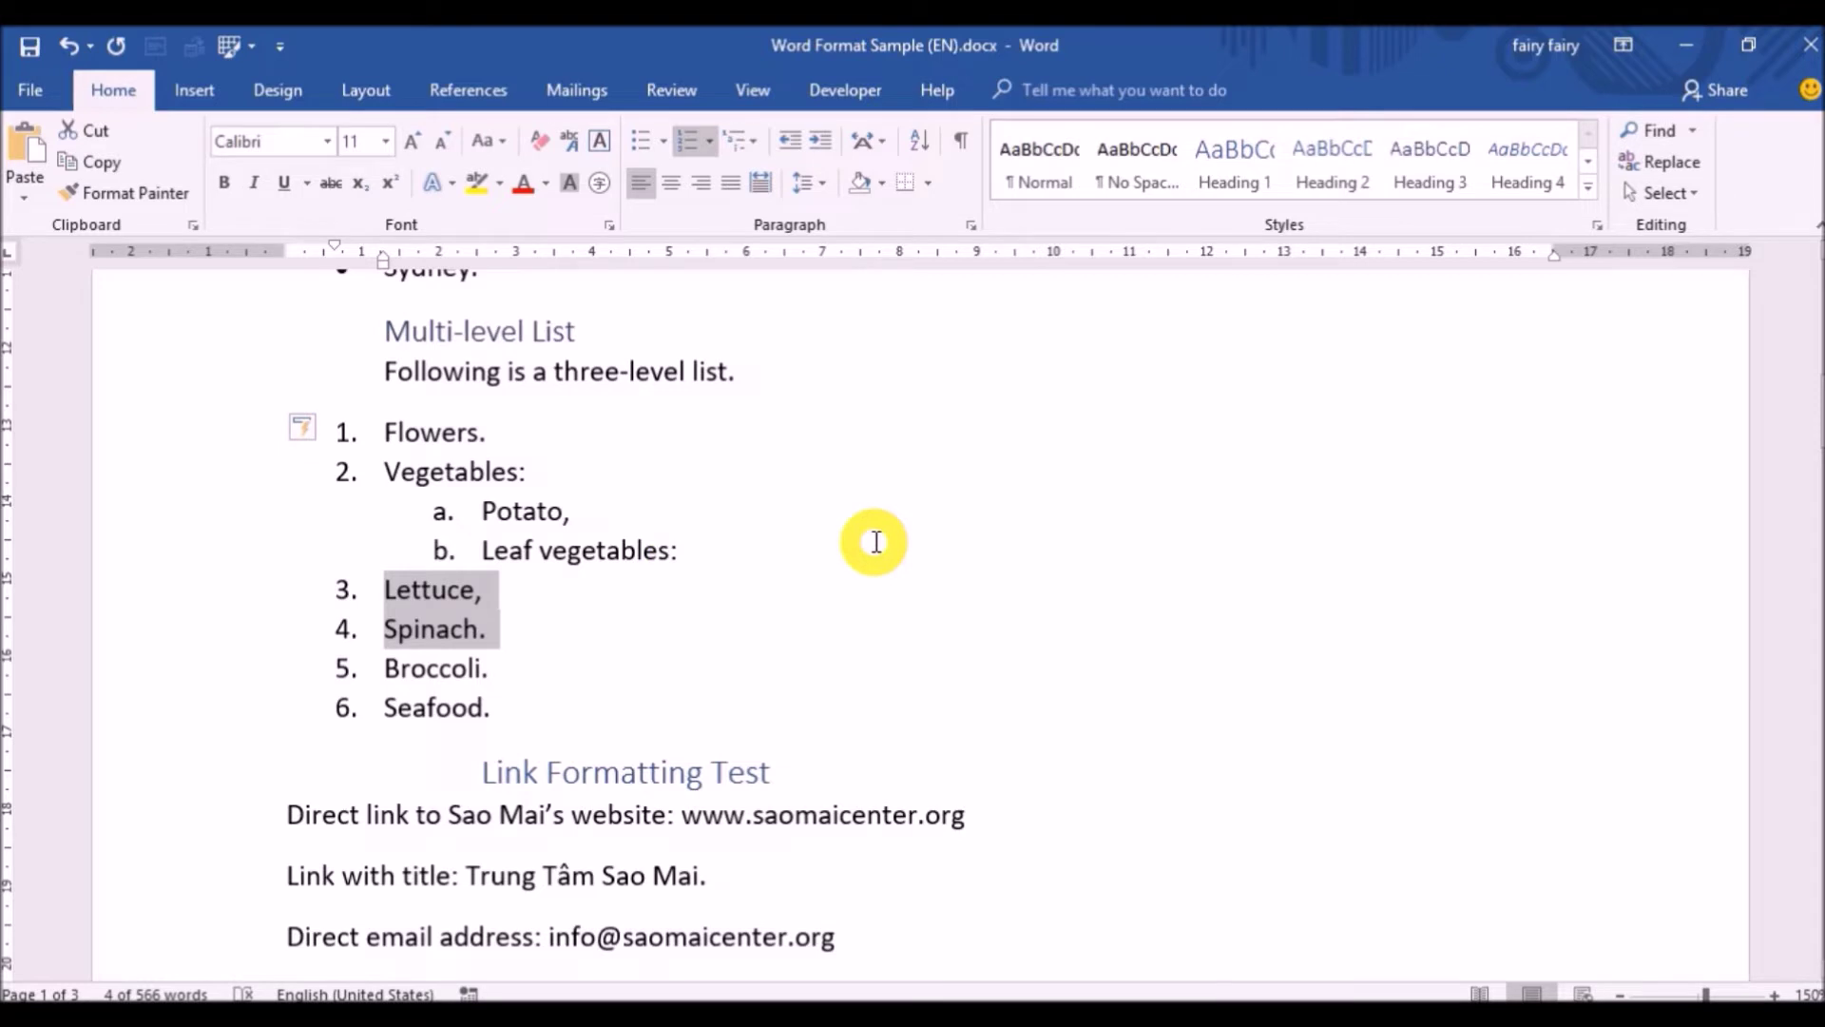
pyautogui.press('Tab')
pyautogui.press('Tab')
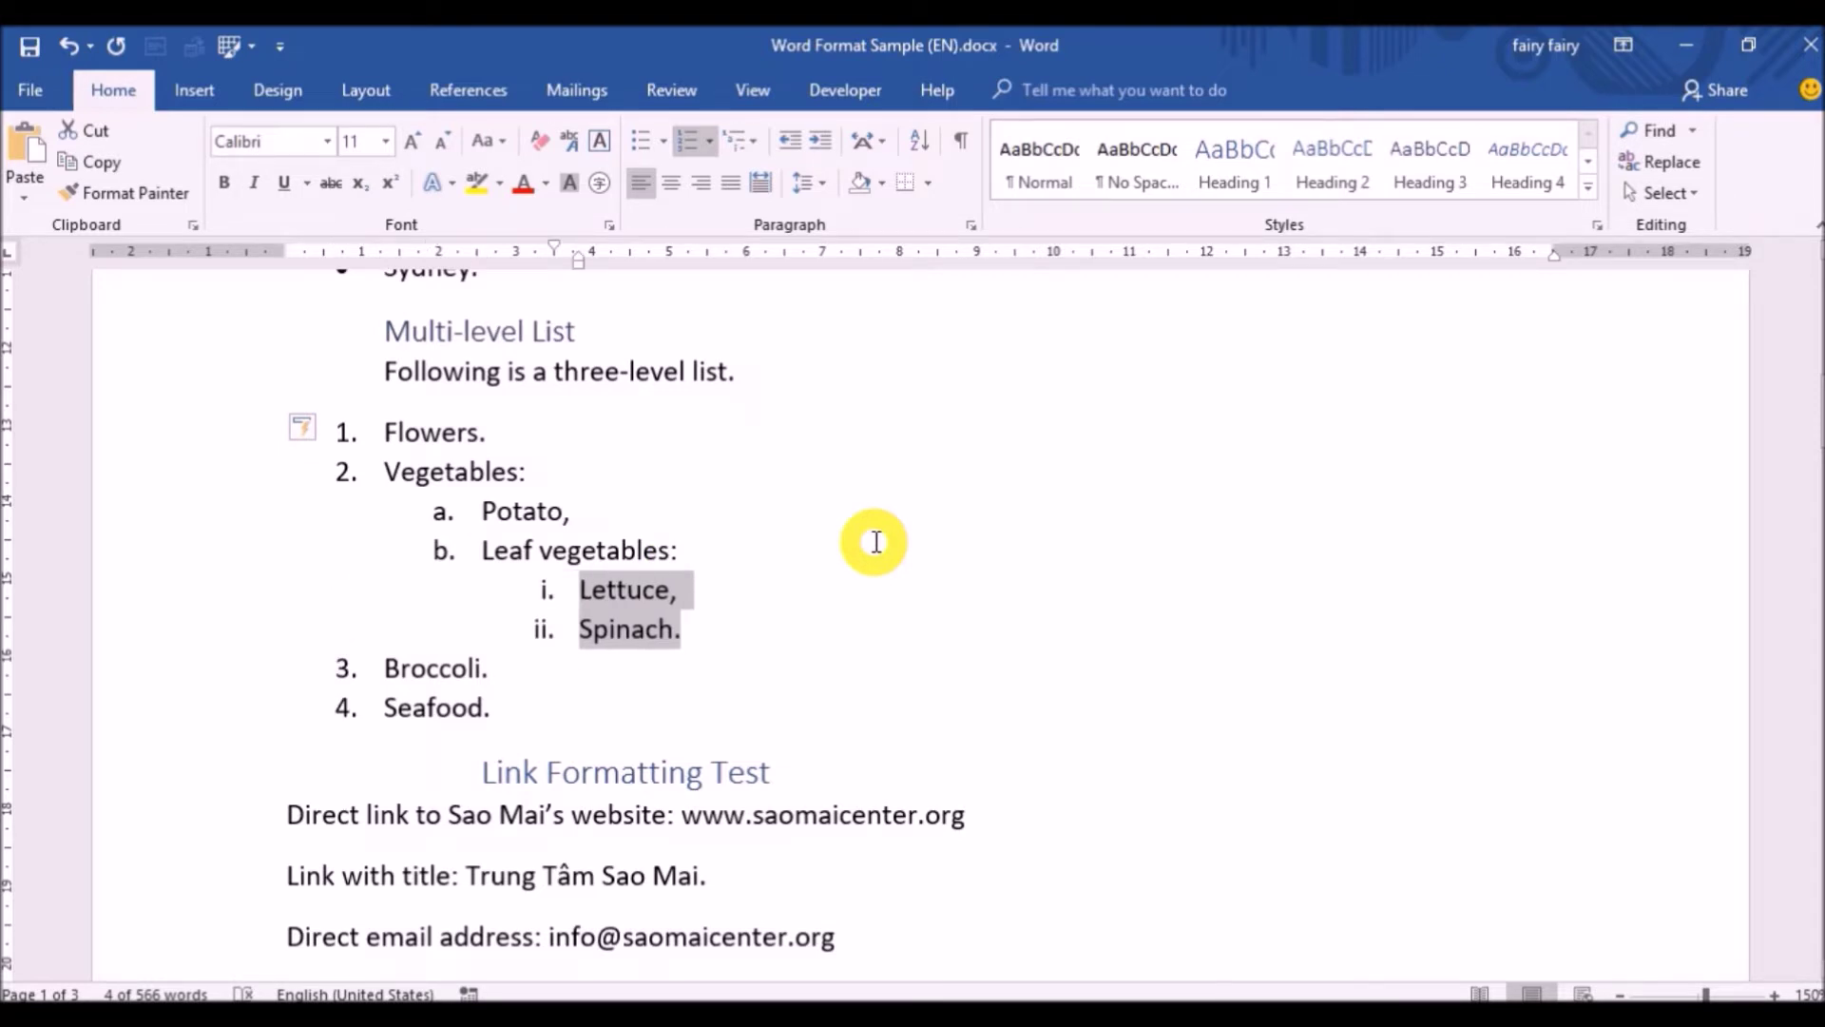
# Step: Demote "Broccoli." to the second list level, promote it back to the first level, and demote it again
pyautogui.click(727, 677)
pyautogui.click(376, 665)
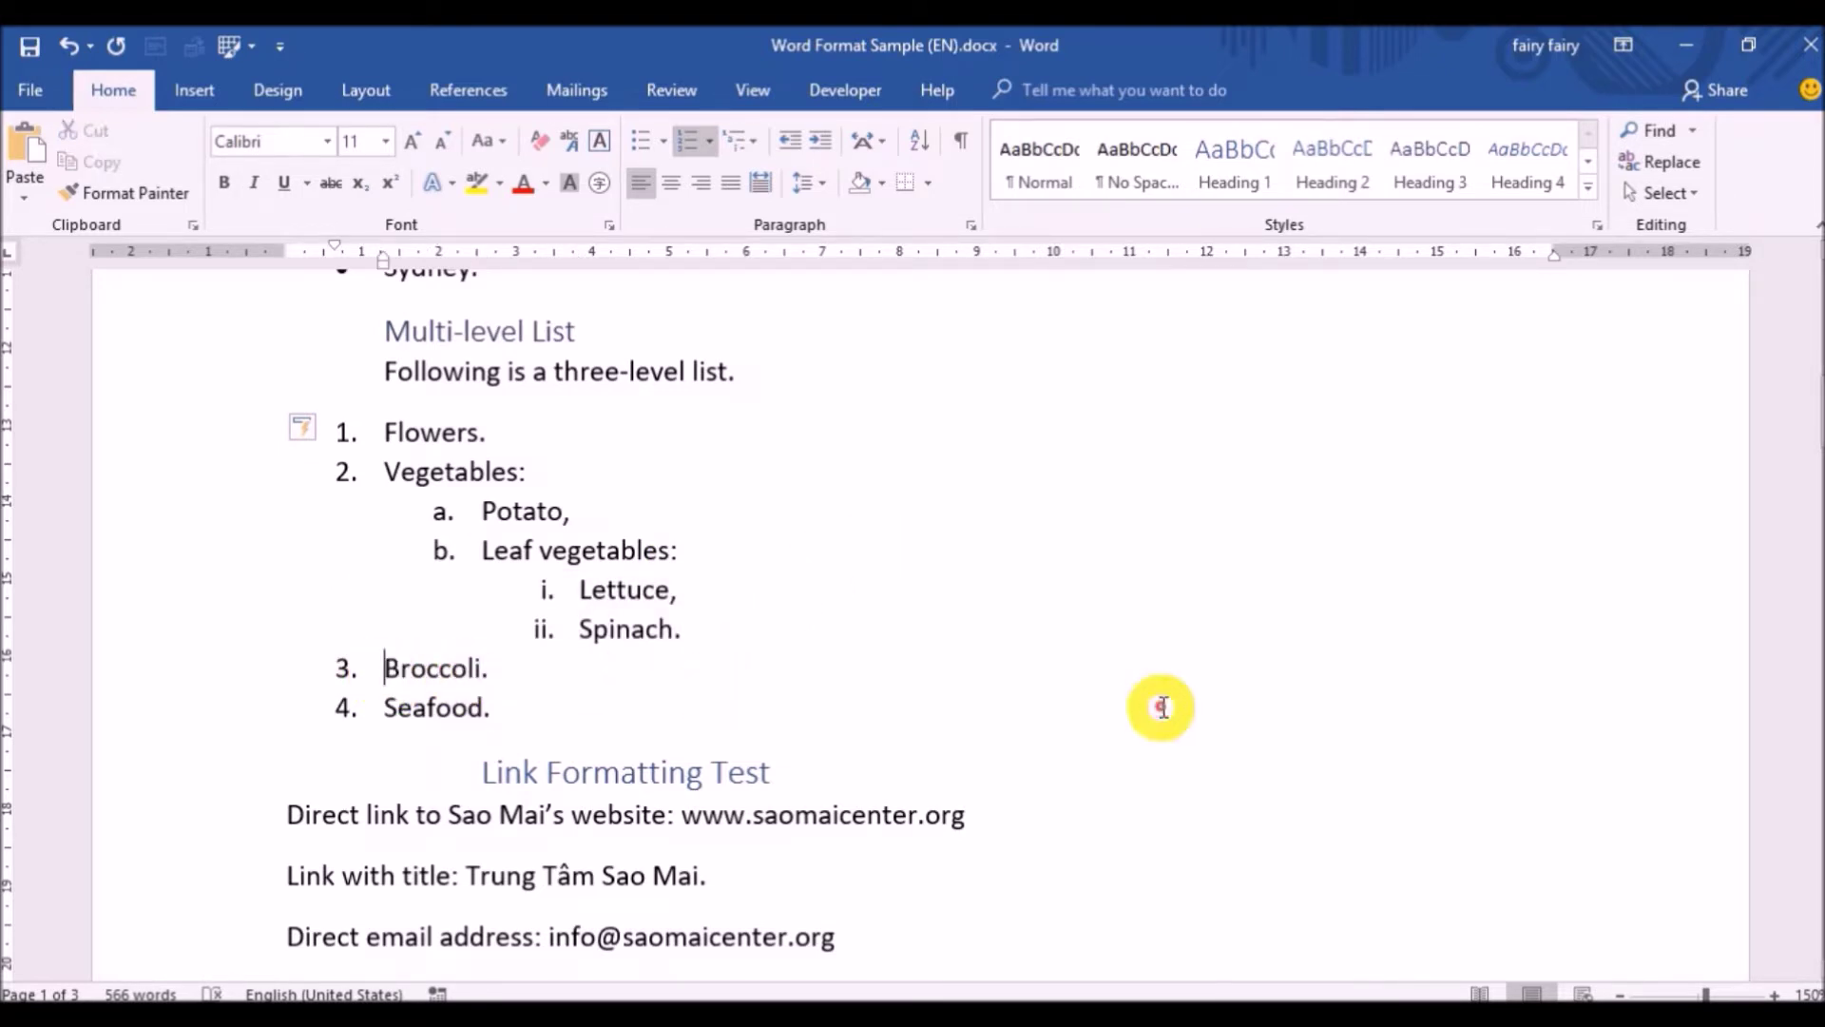
pyautogui.press('Tab')
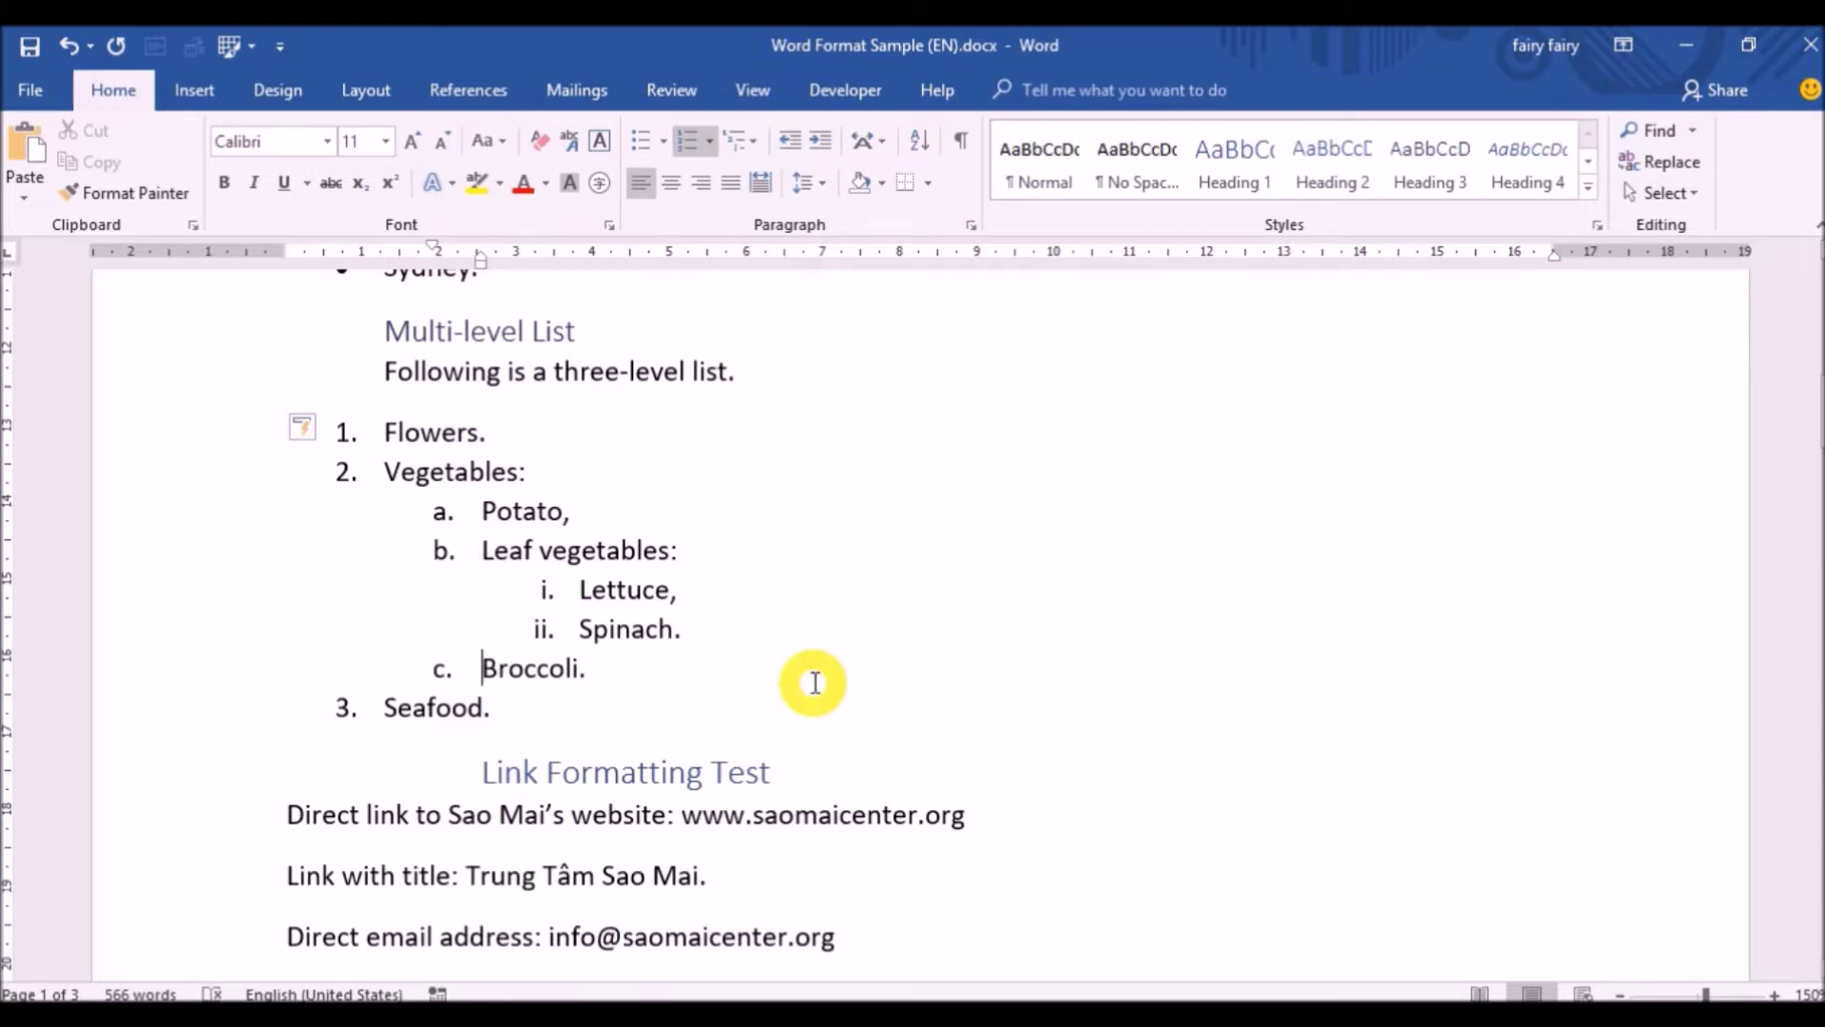
pyautogui.hotkey('shift', 'Tab')
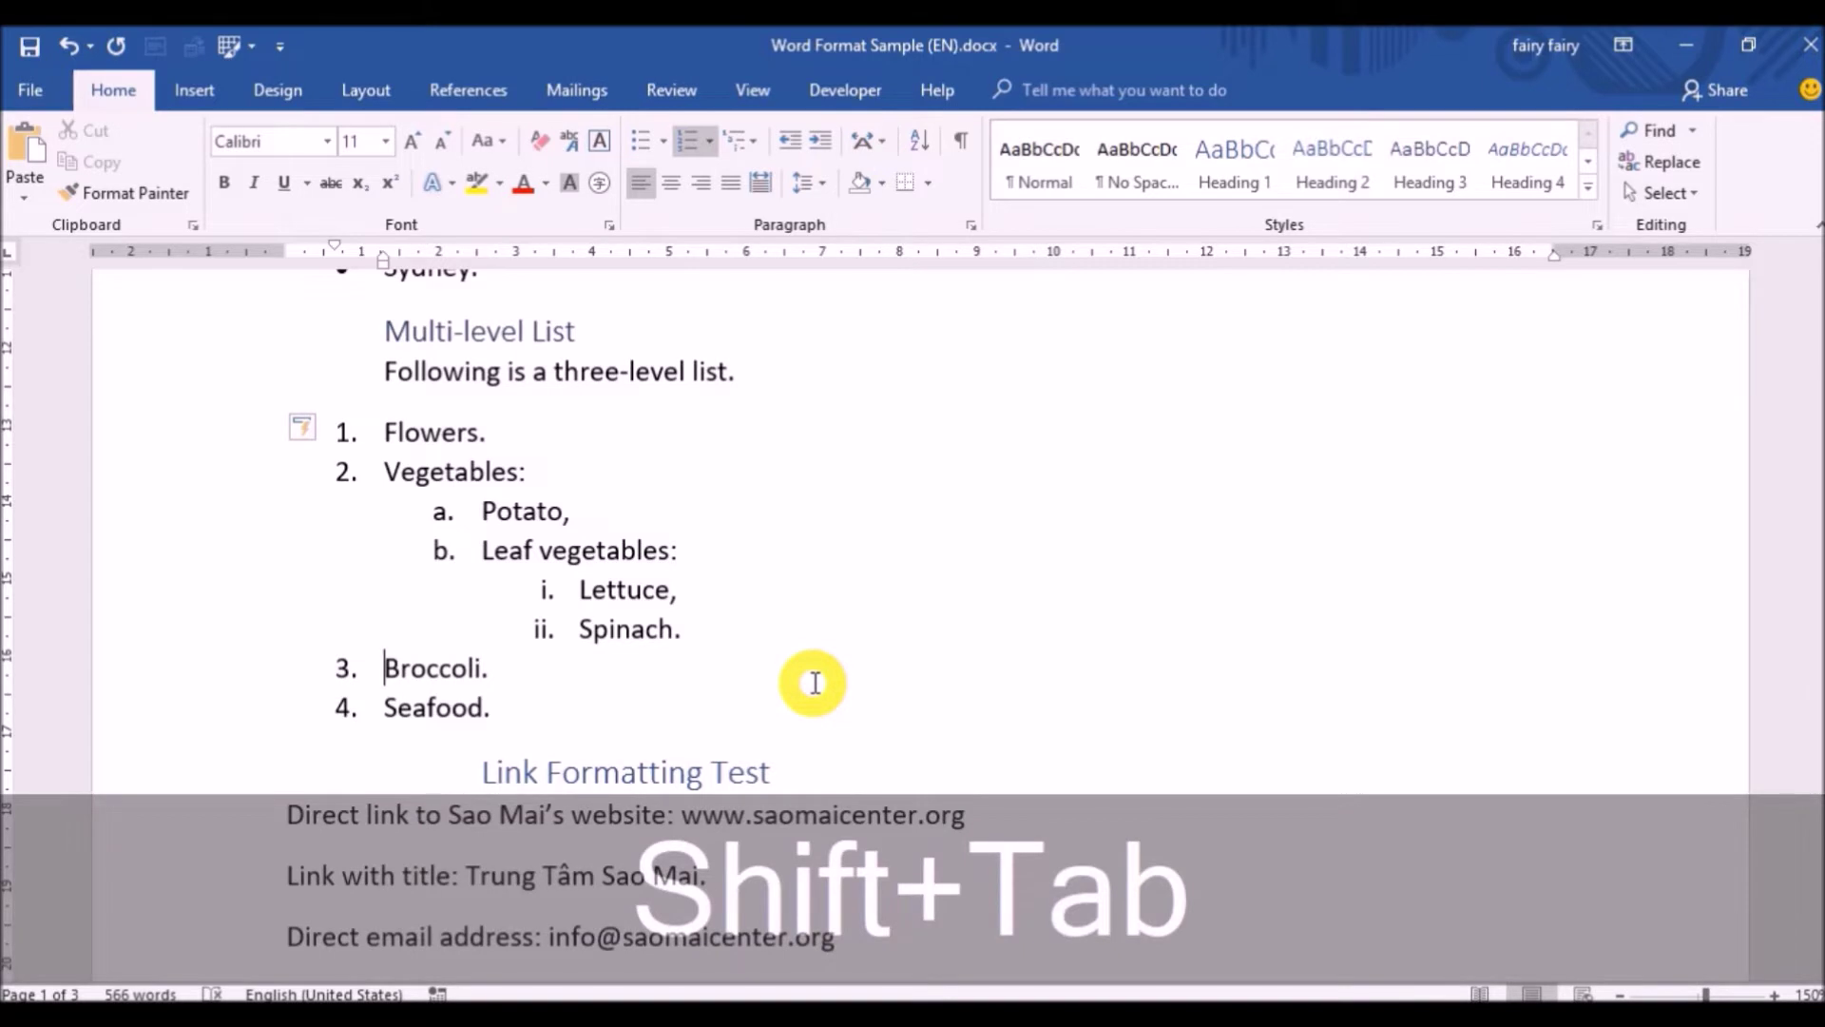
pyautogui.press('Tab')
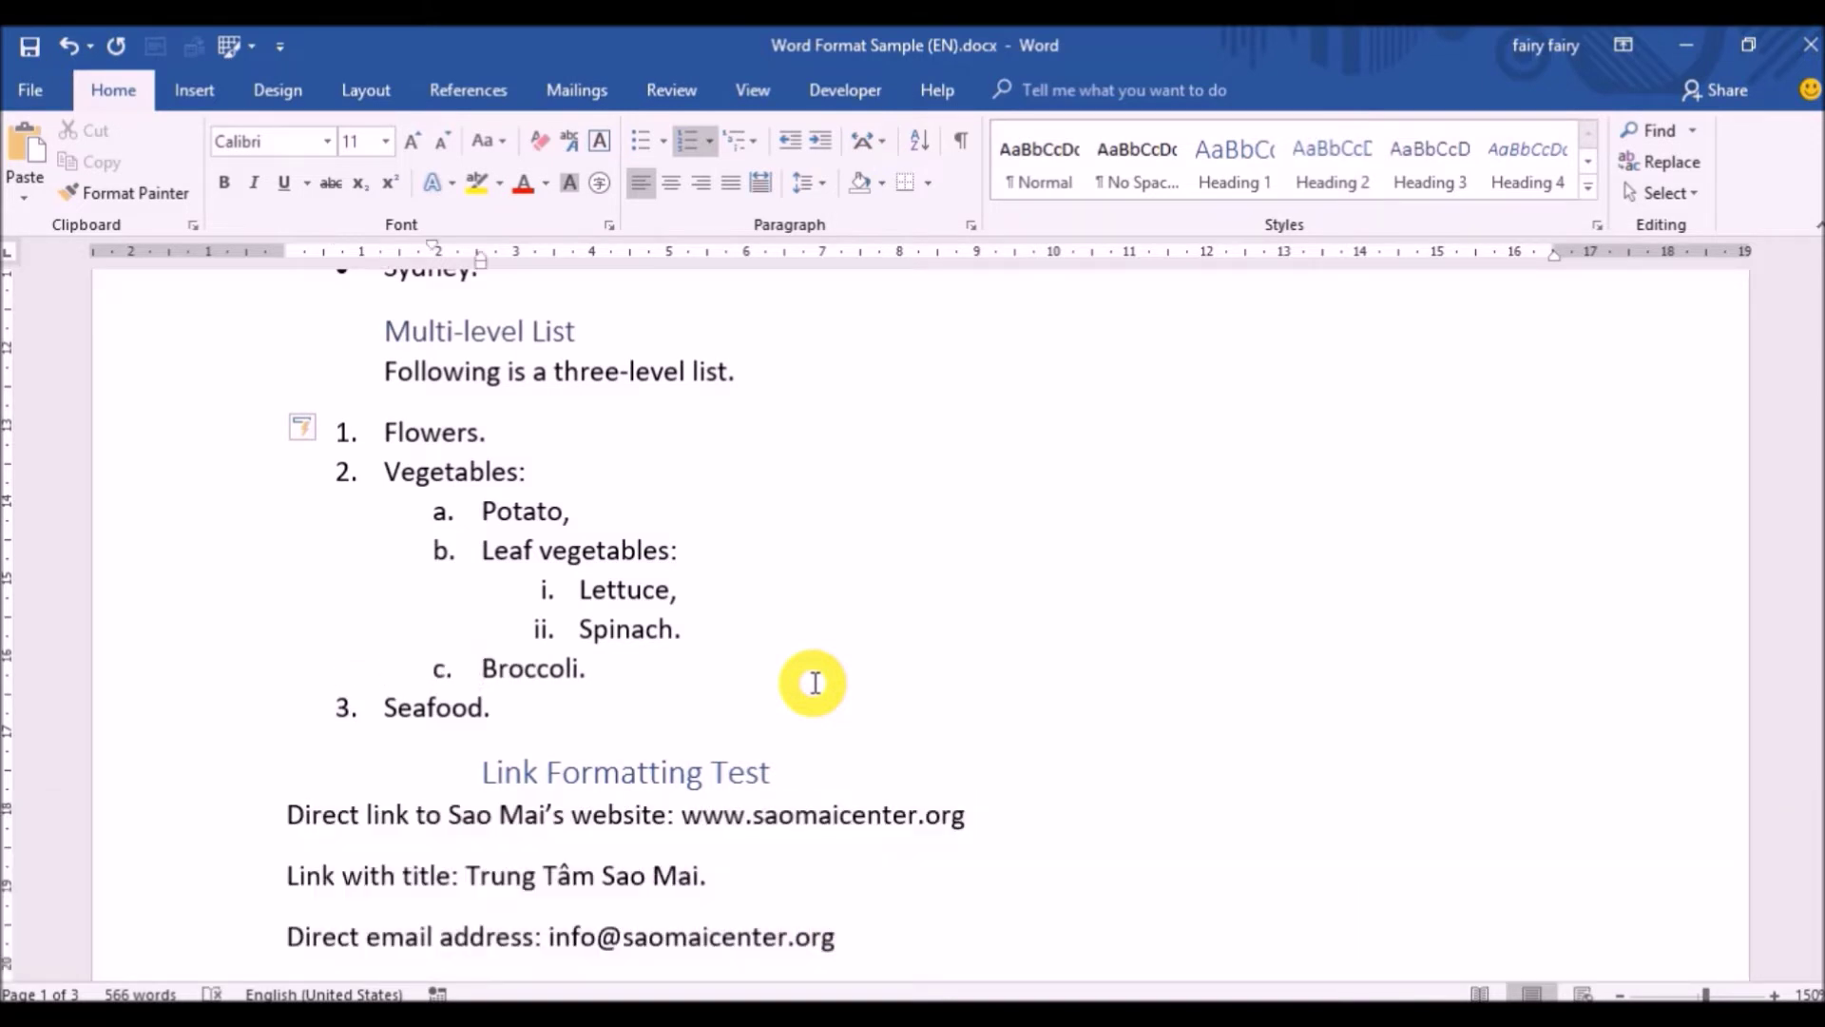
pyautogui.scroll(-5, 1177, 611)
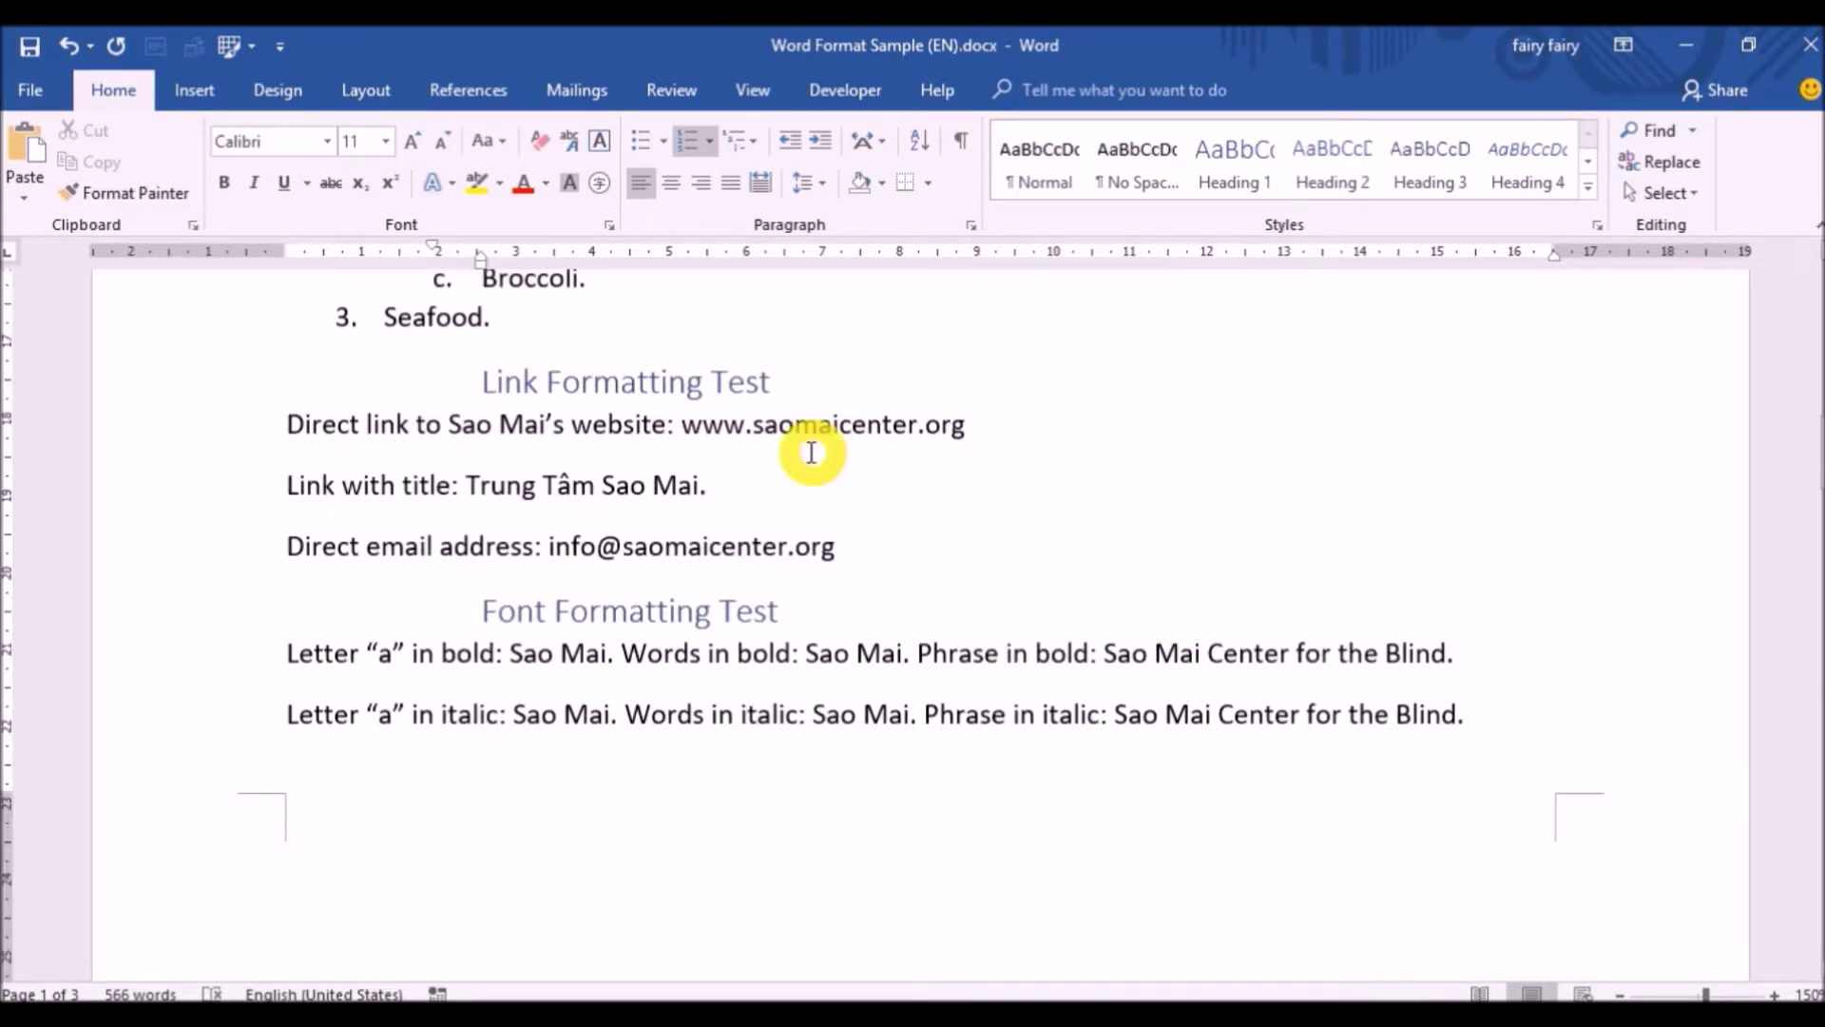
pyautogui.click(743, 438)
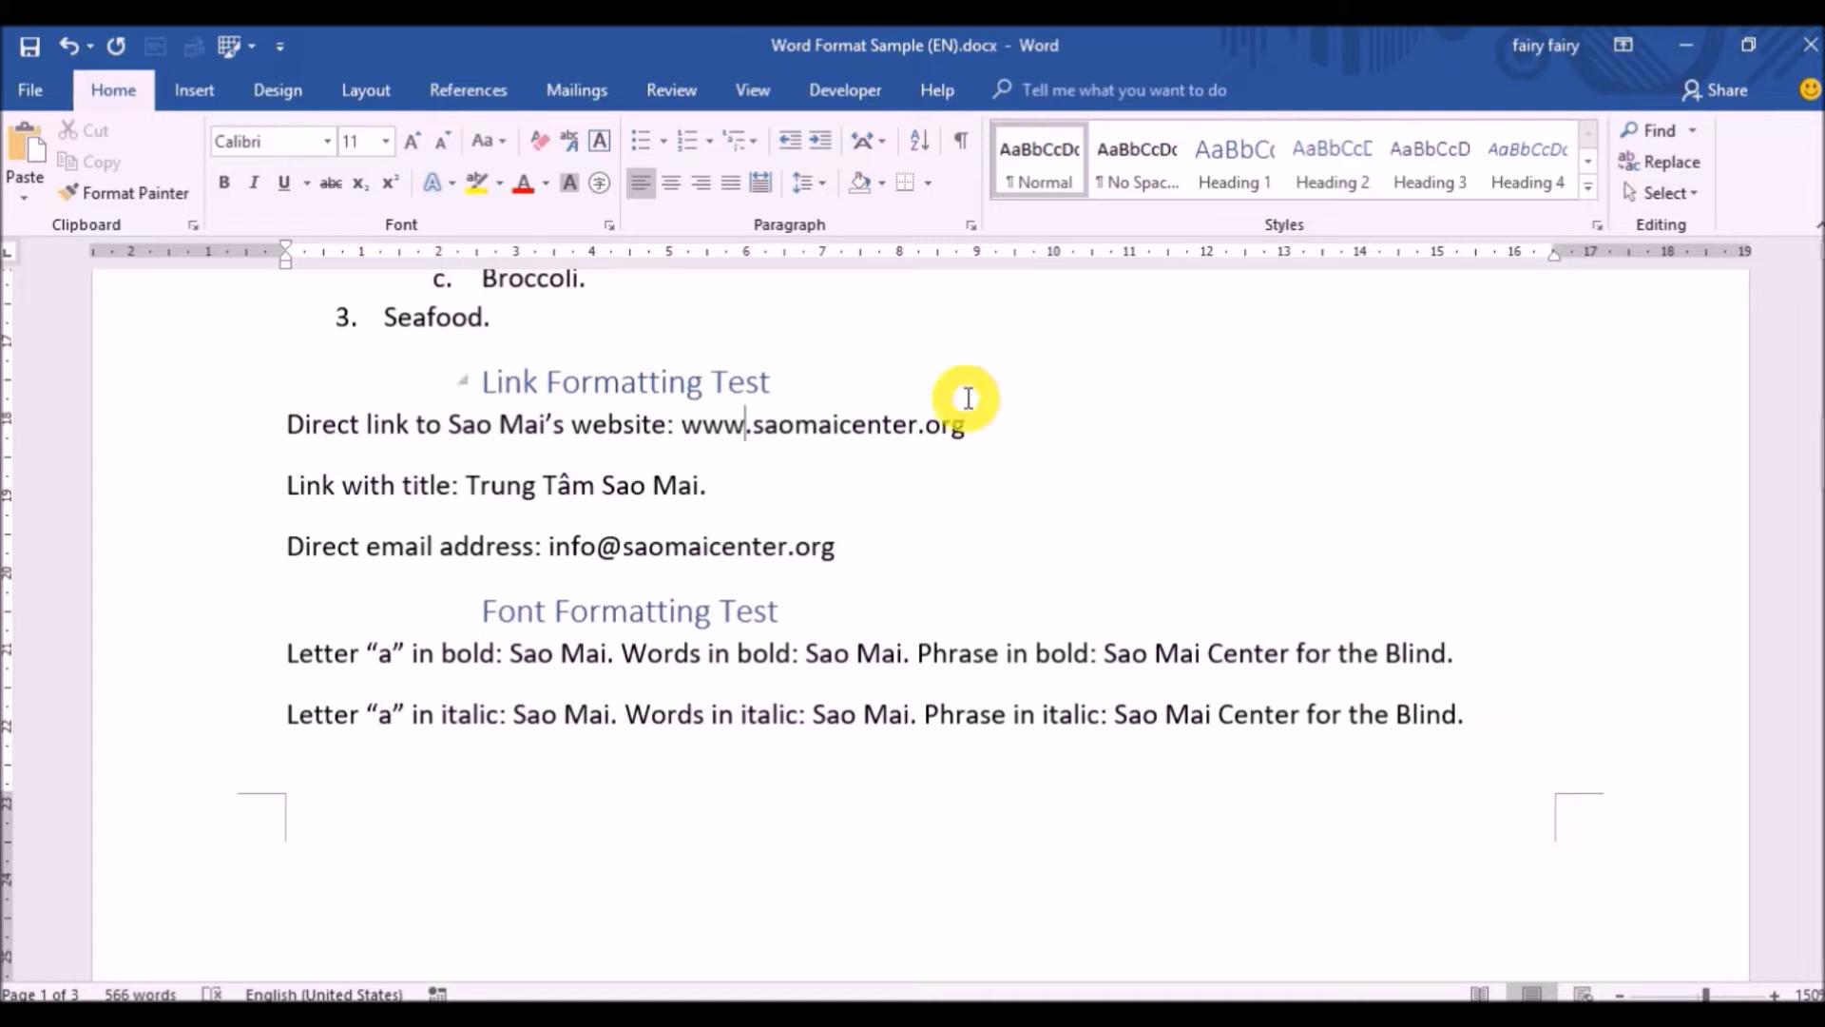
pyautogui.moveTo(681, 424); pyautogui.dragTo(965, 448)
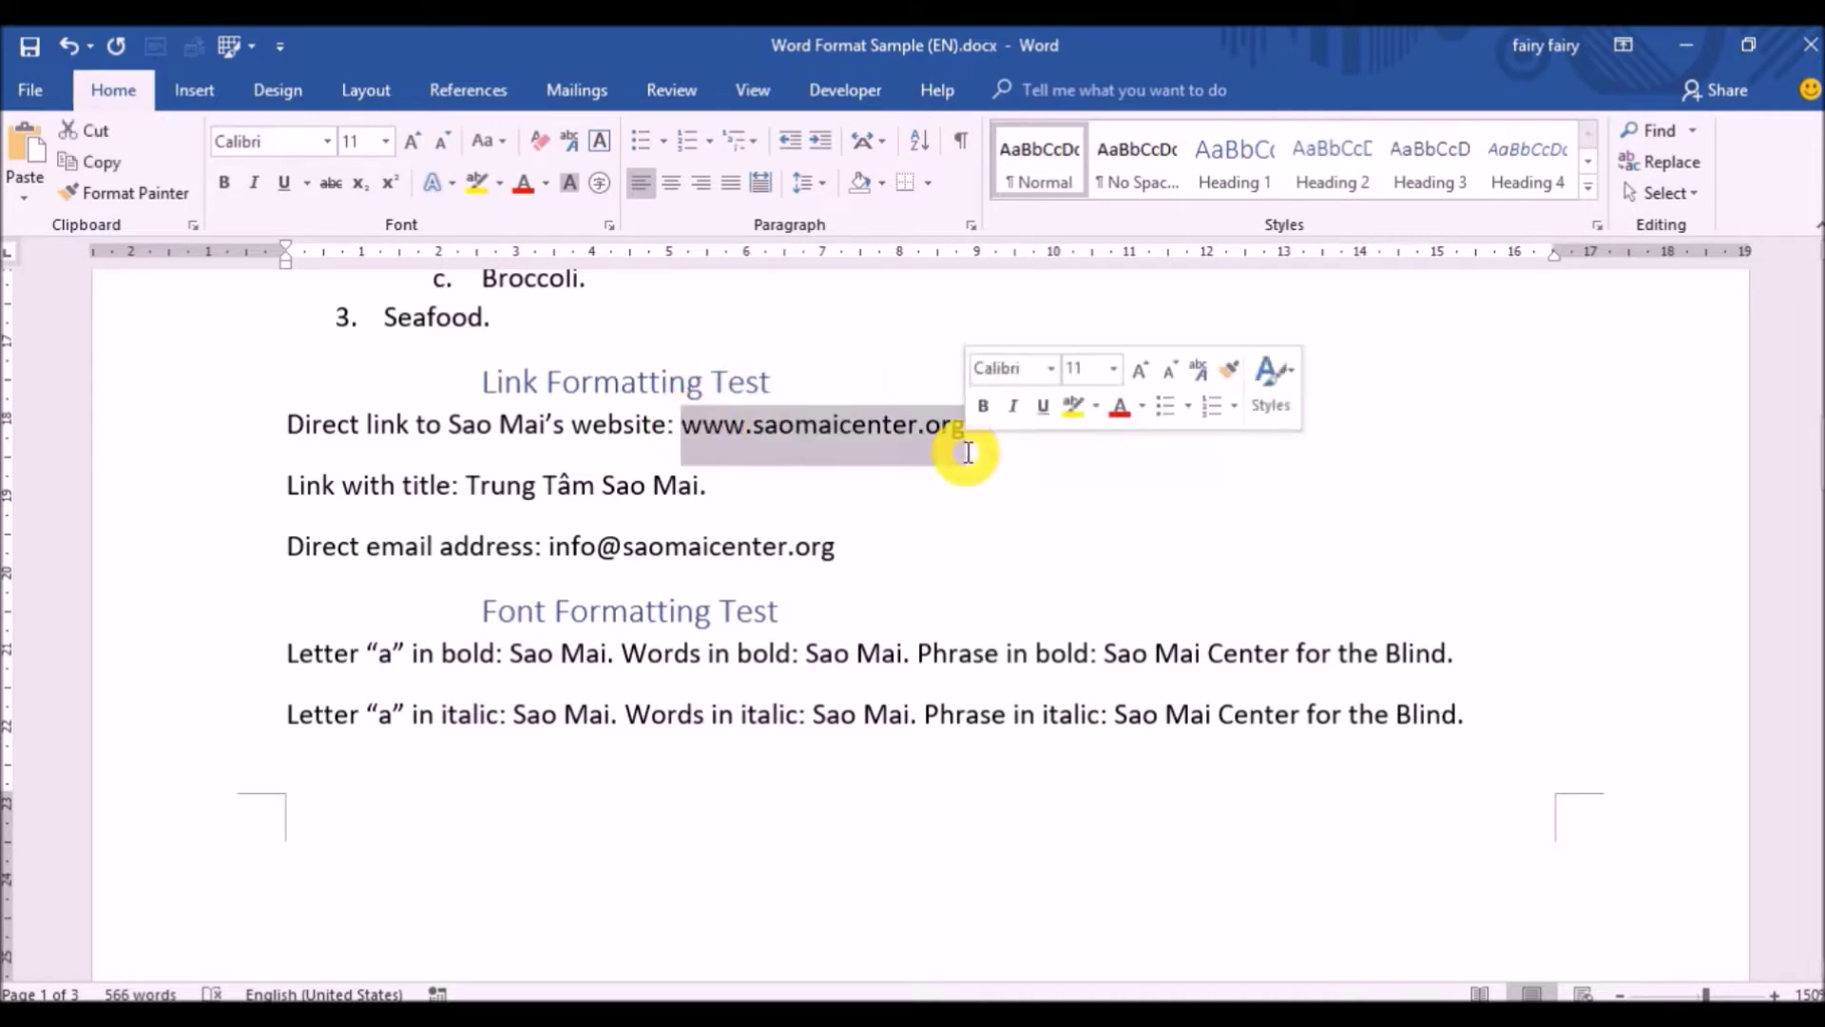
pyautogui.write('www.saomaicentero')
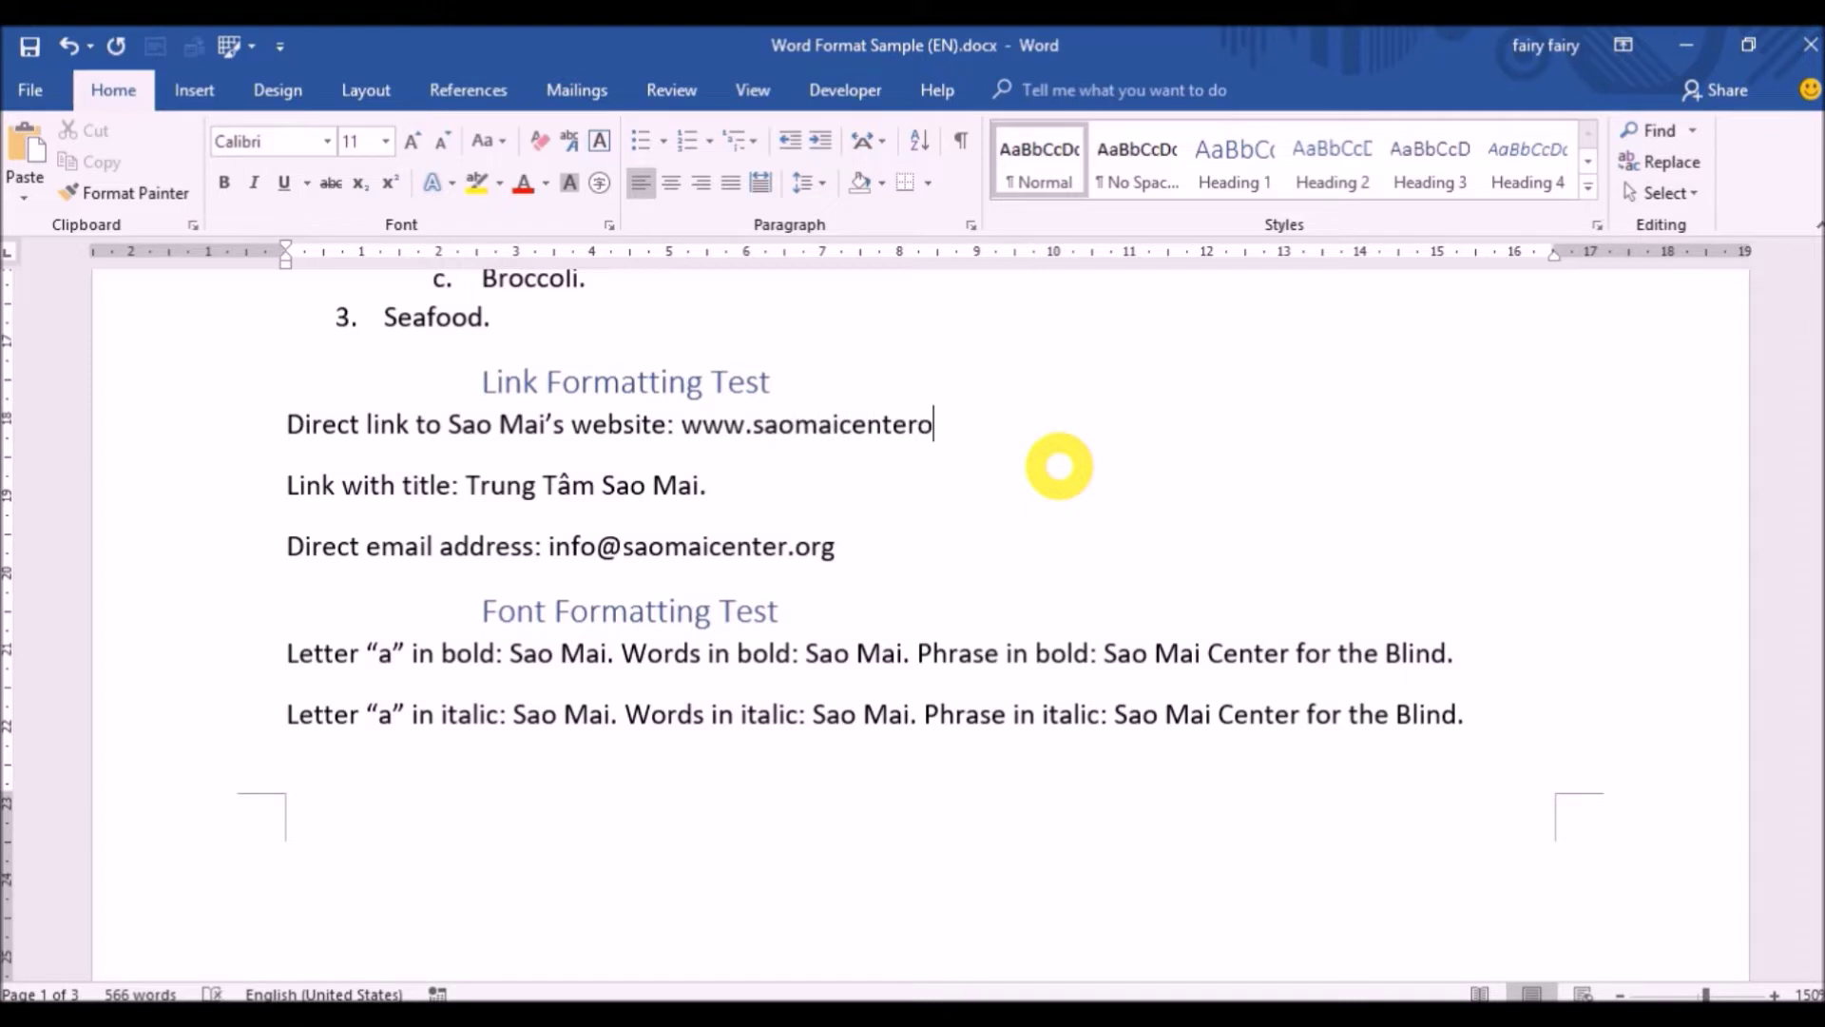
pyautogui.press('BackSpace')
pyautogui.write('.org')
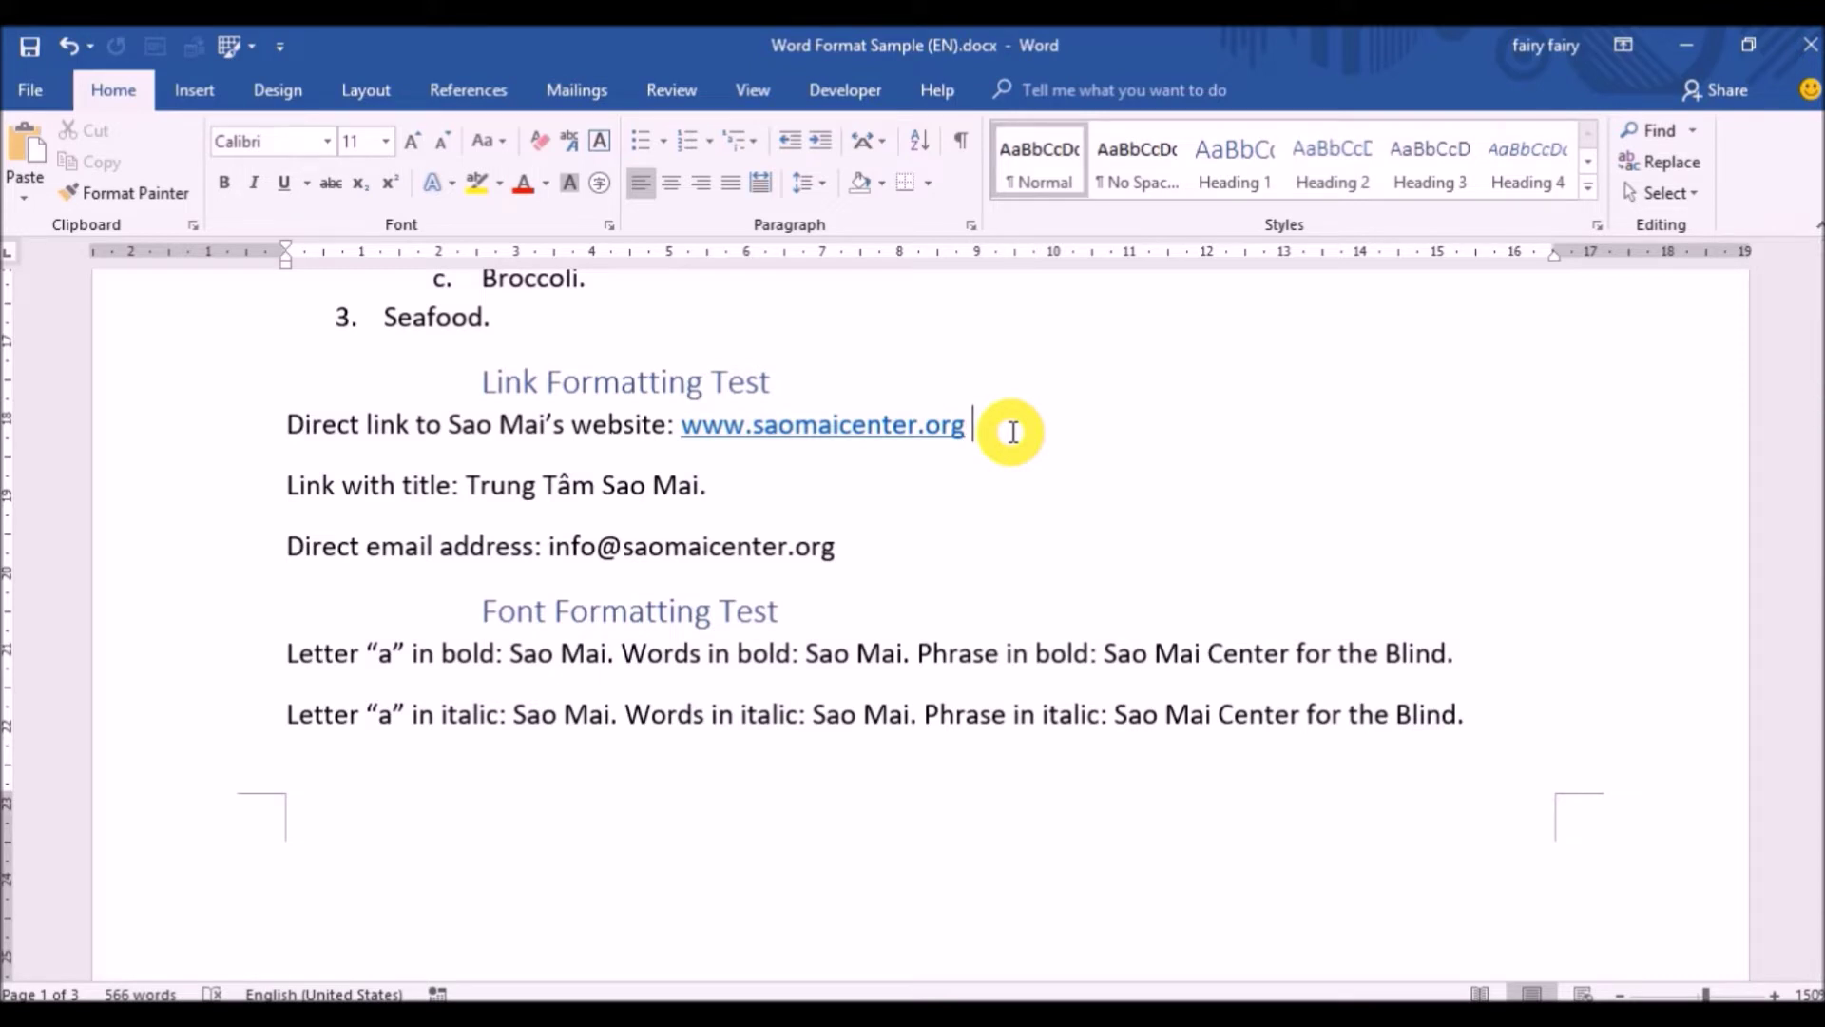
pyautogui.moveTo(466, 486); pyautogui.dragTo(696, 481)
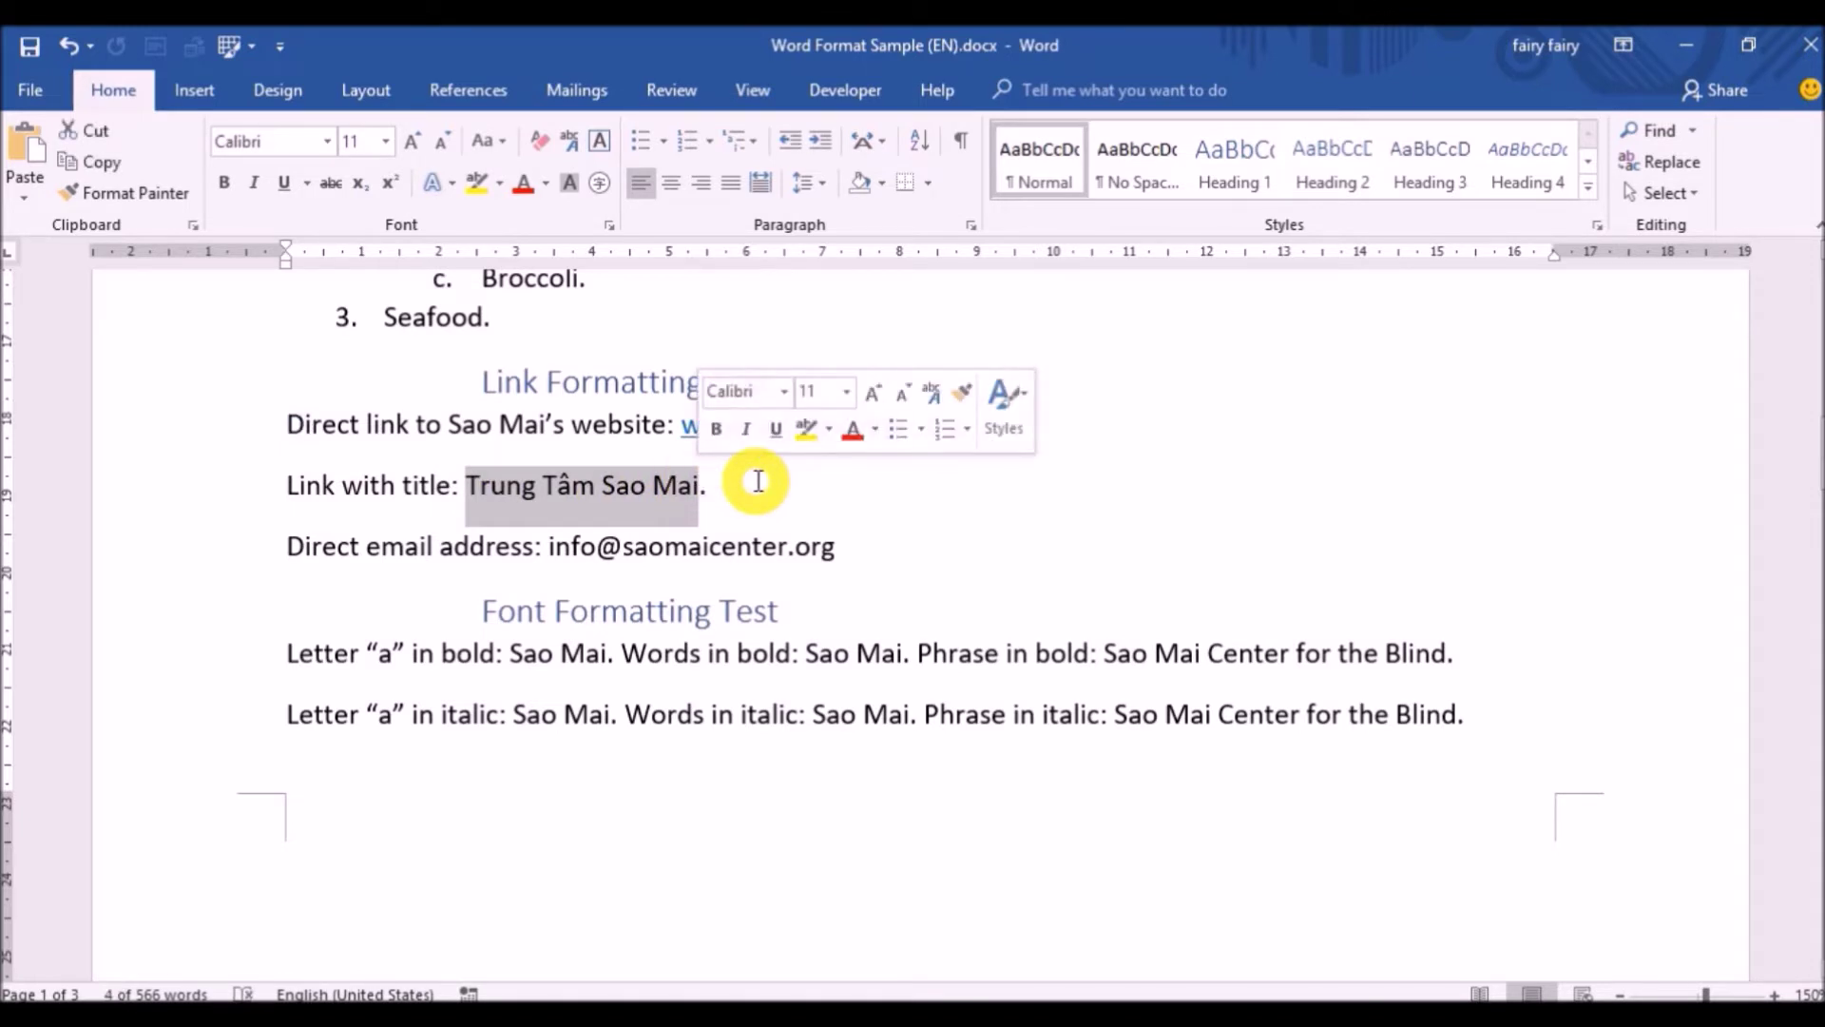
pyautogui.rightClick(680, 487)
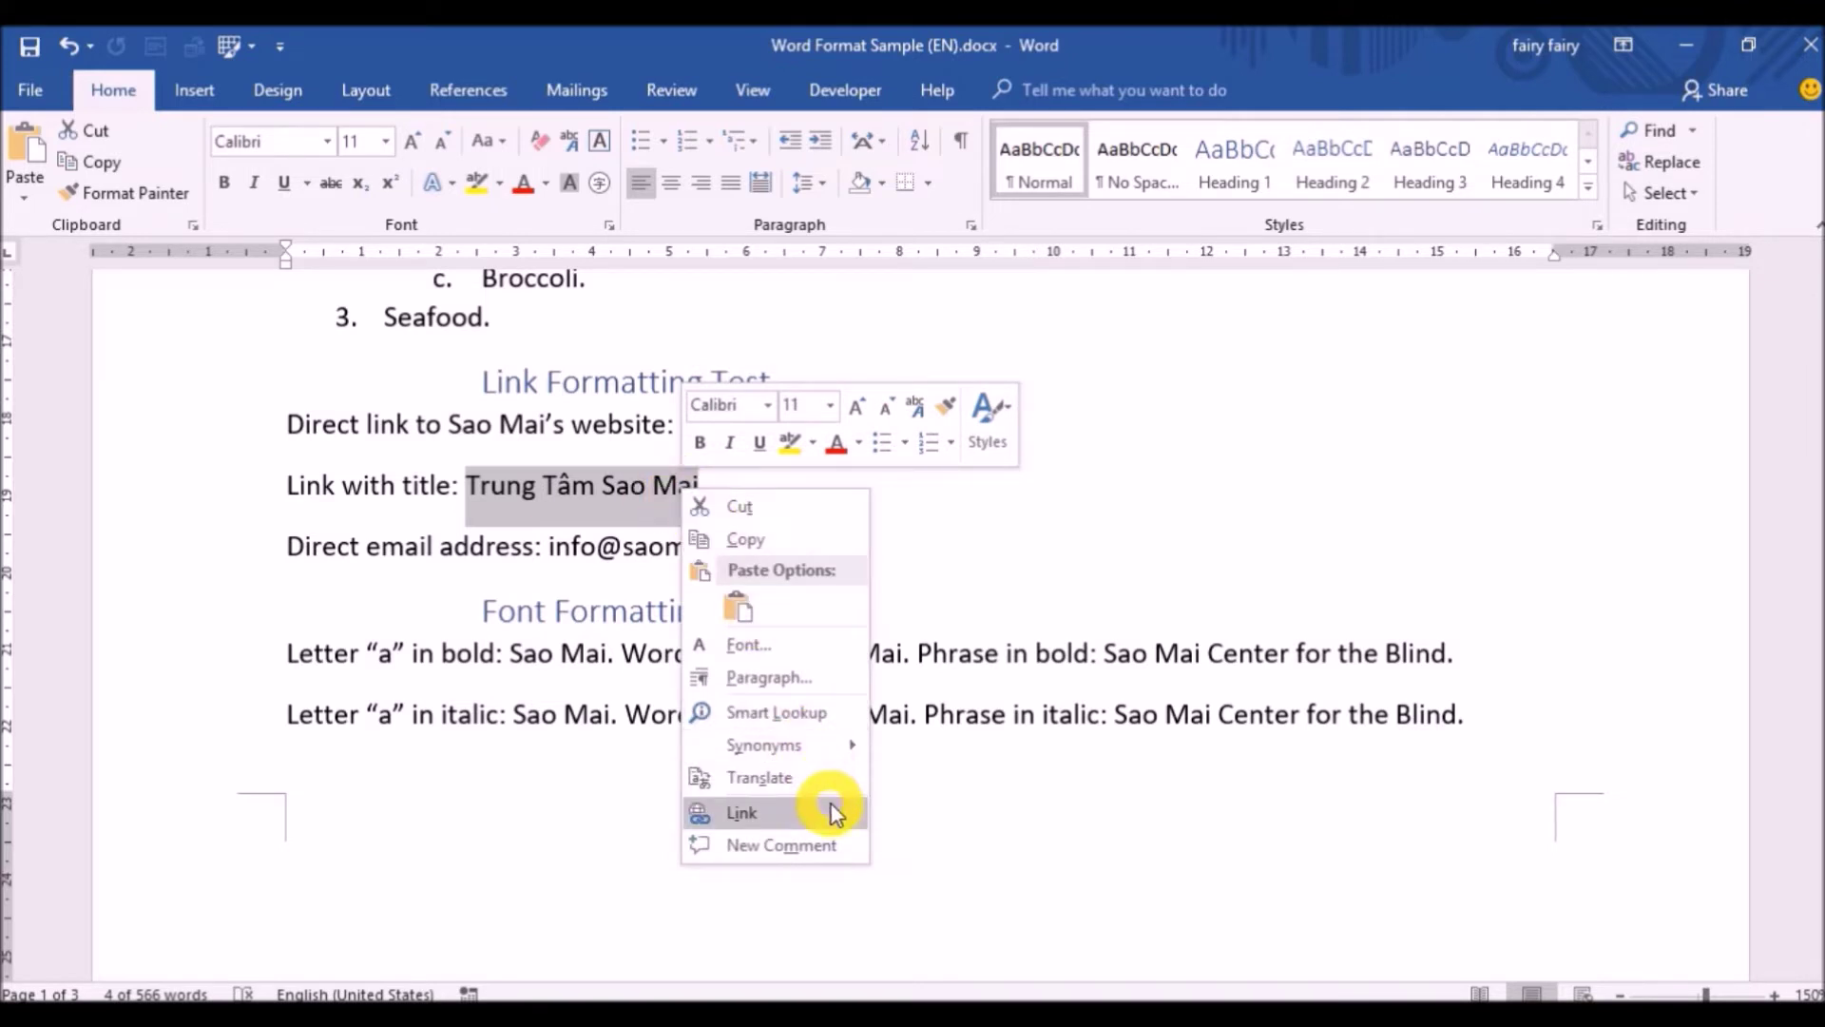
pyautogui.press('Escape')
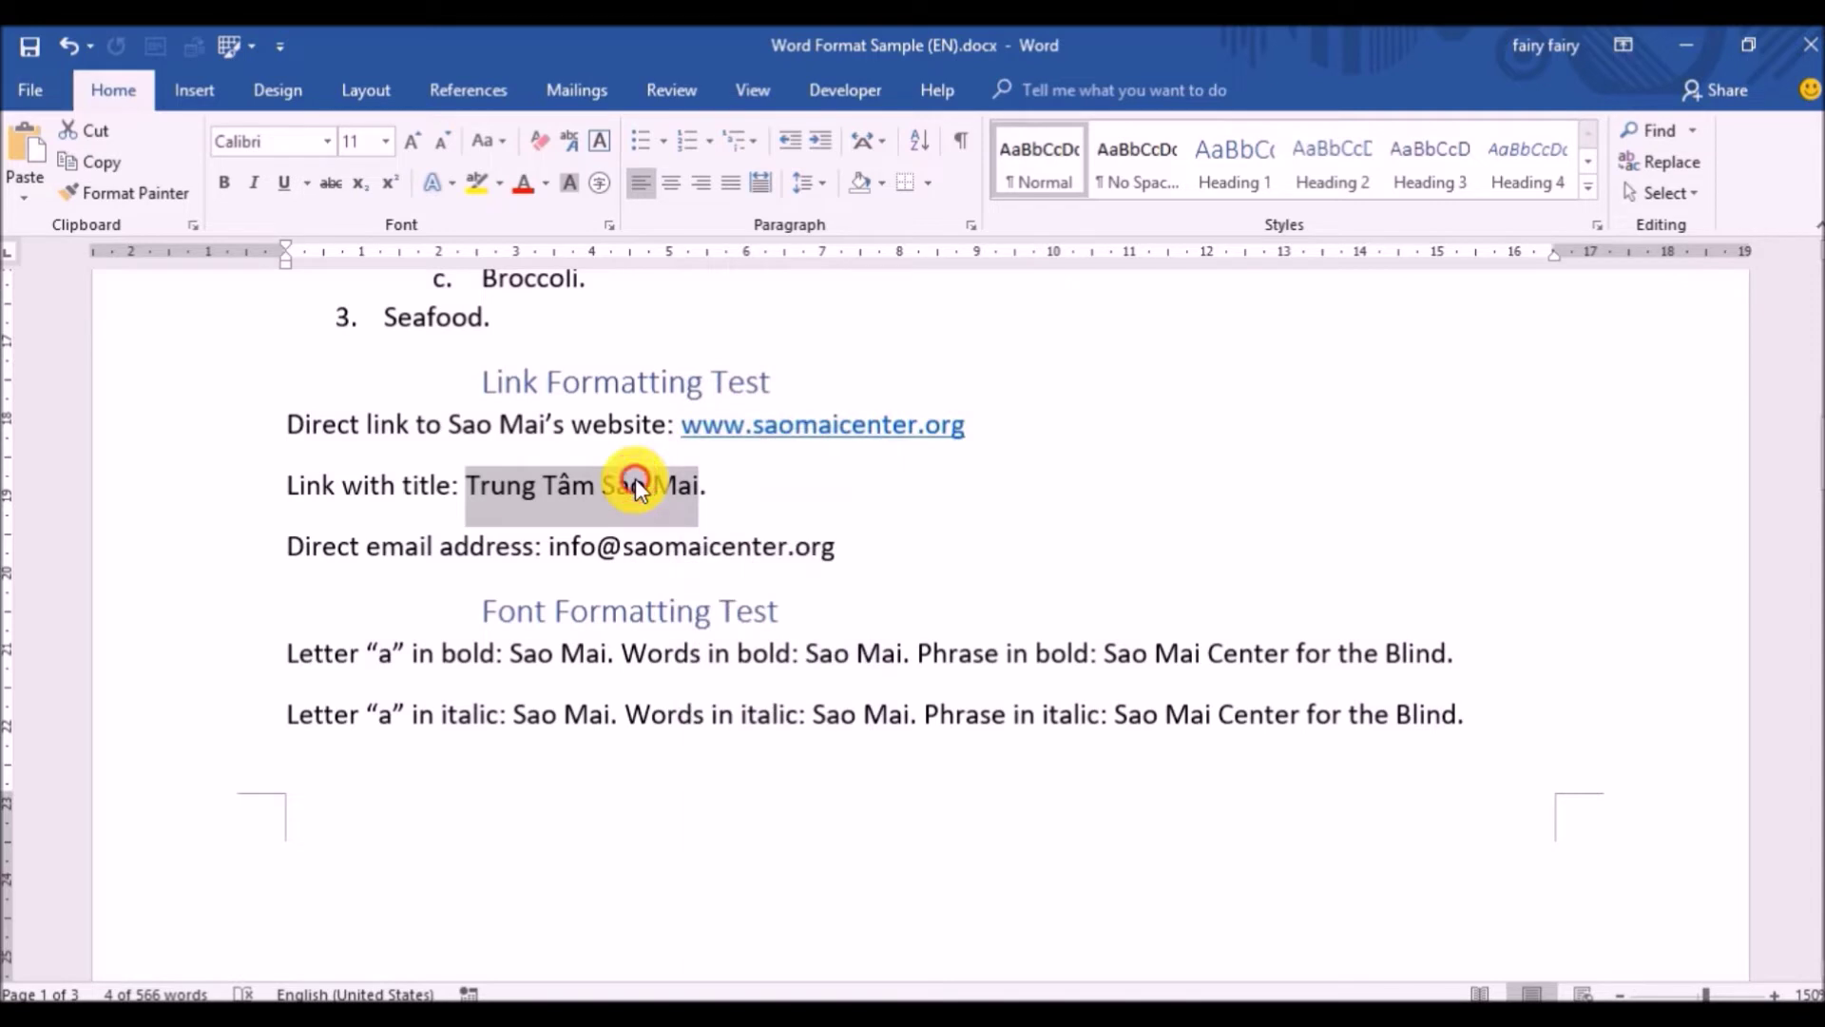
pyautogui.hotkey('ctrl', 'k')
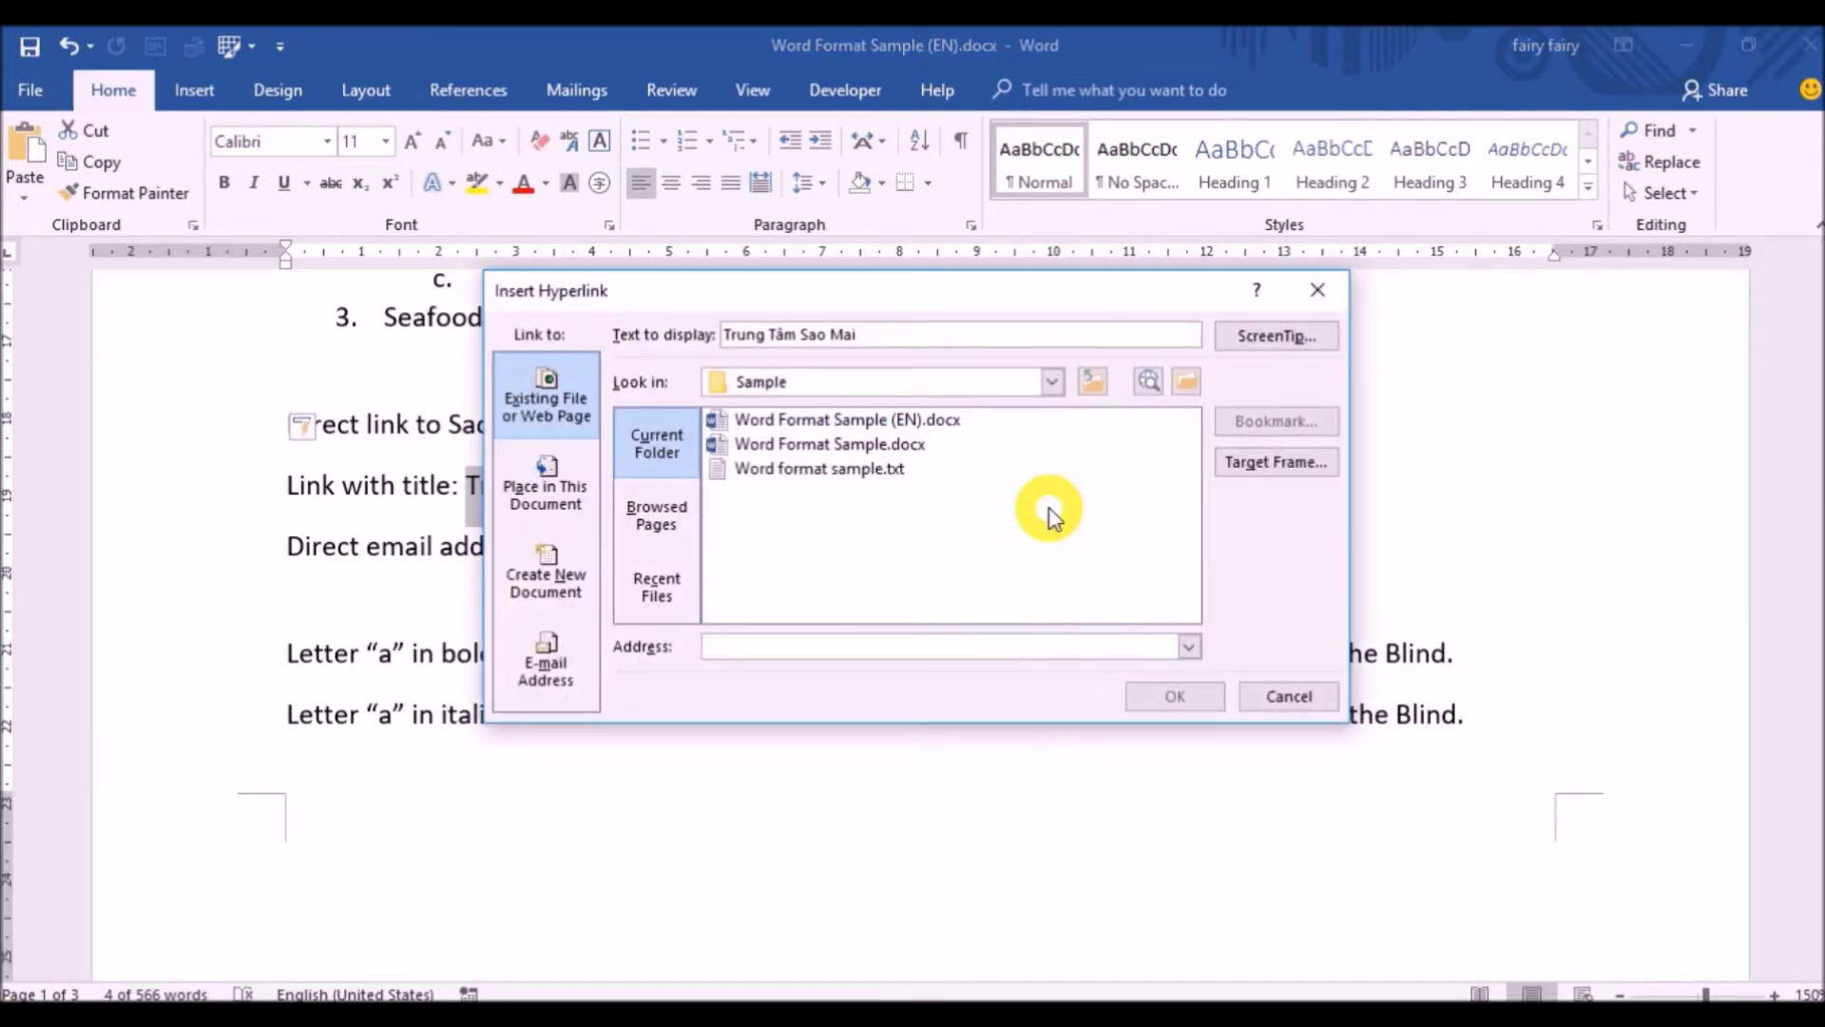
pyautogui.write('http://www.saomaicenter.org/')
pyautogui.press('End')
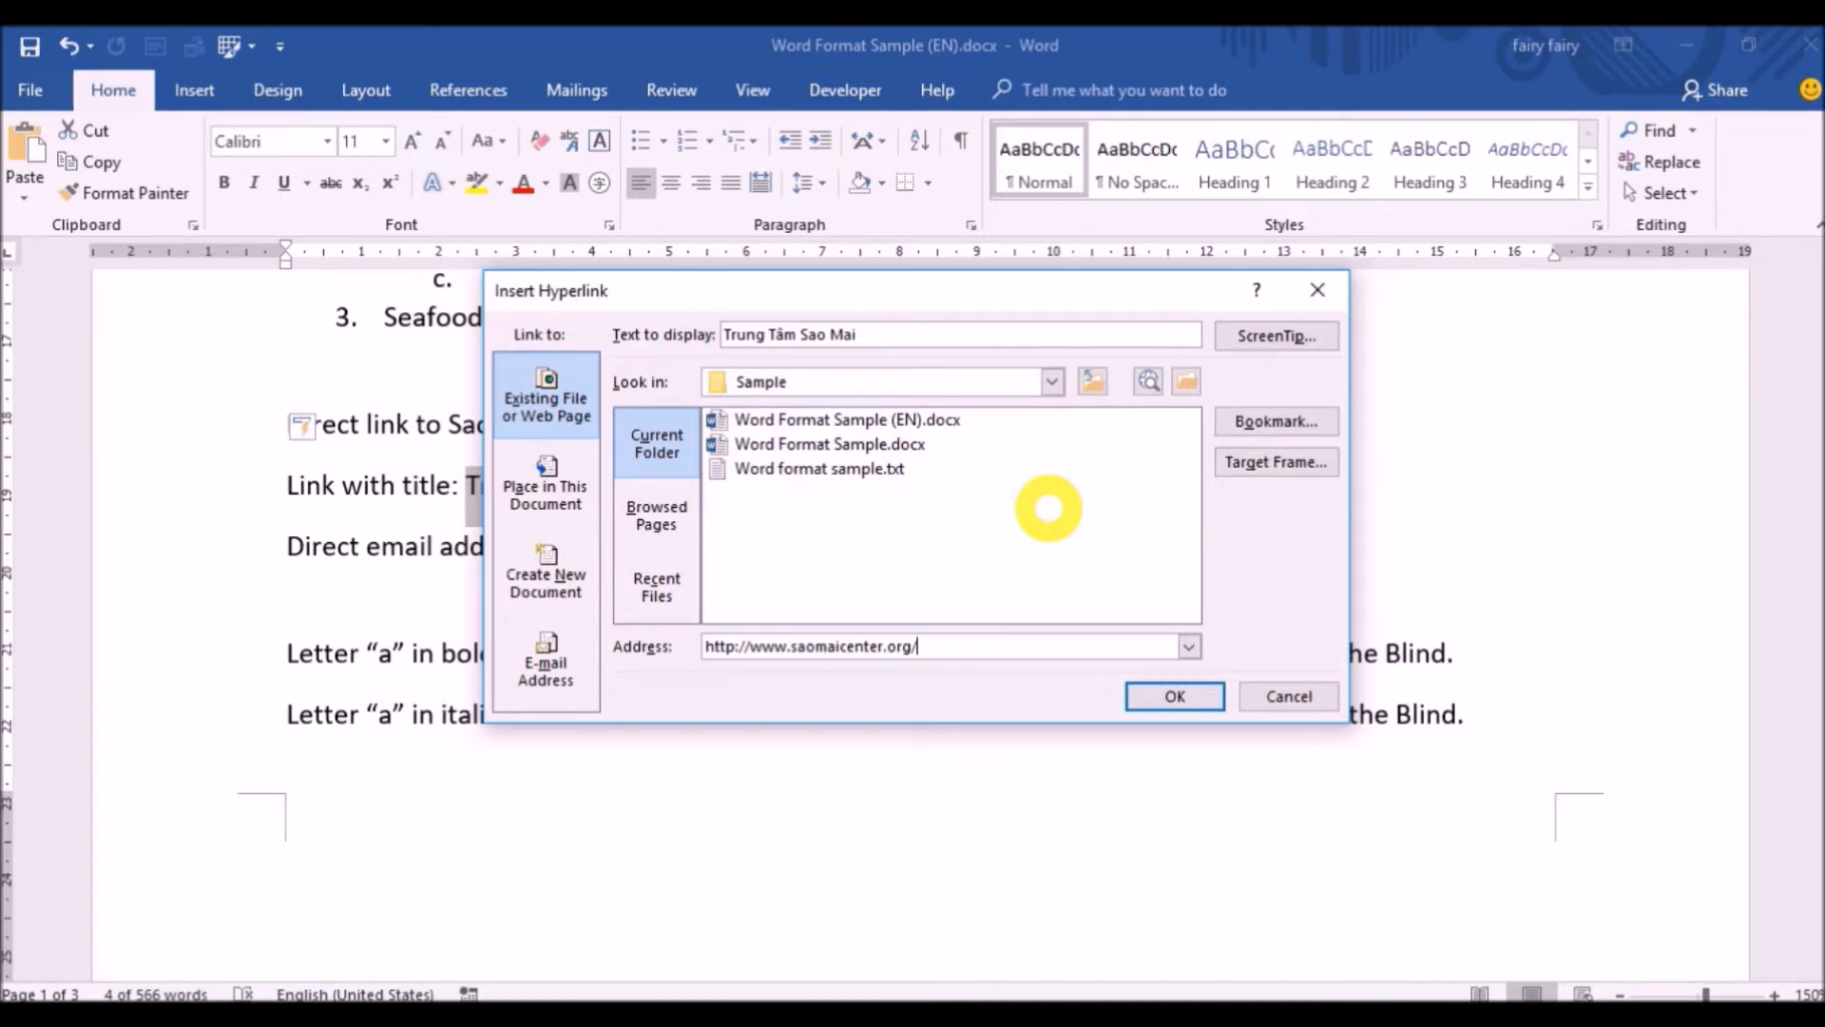
pyautogui.press('Return')
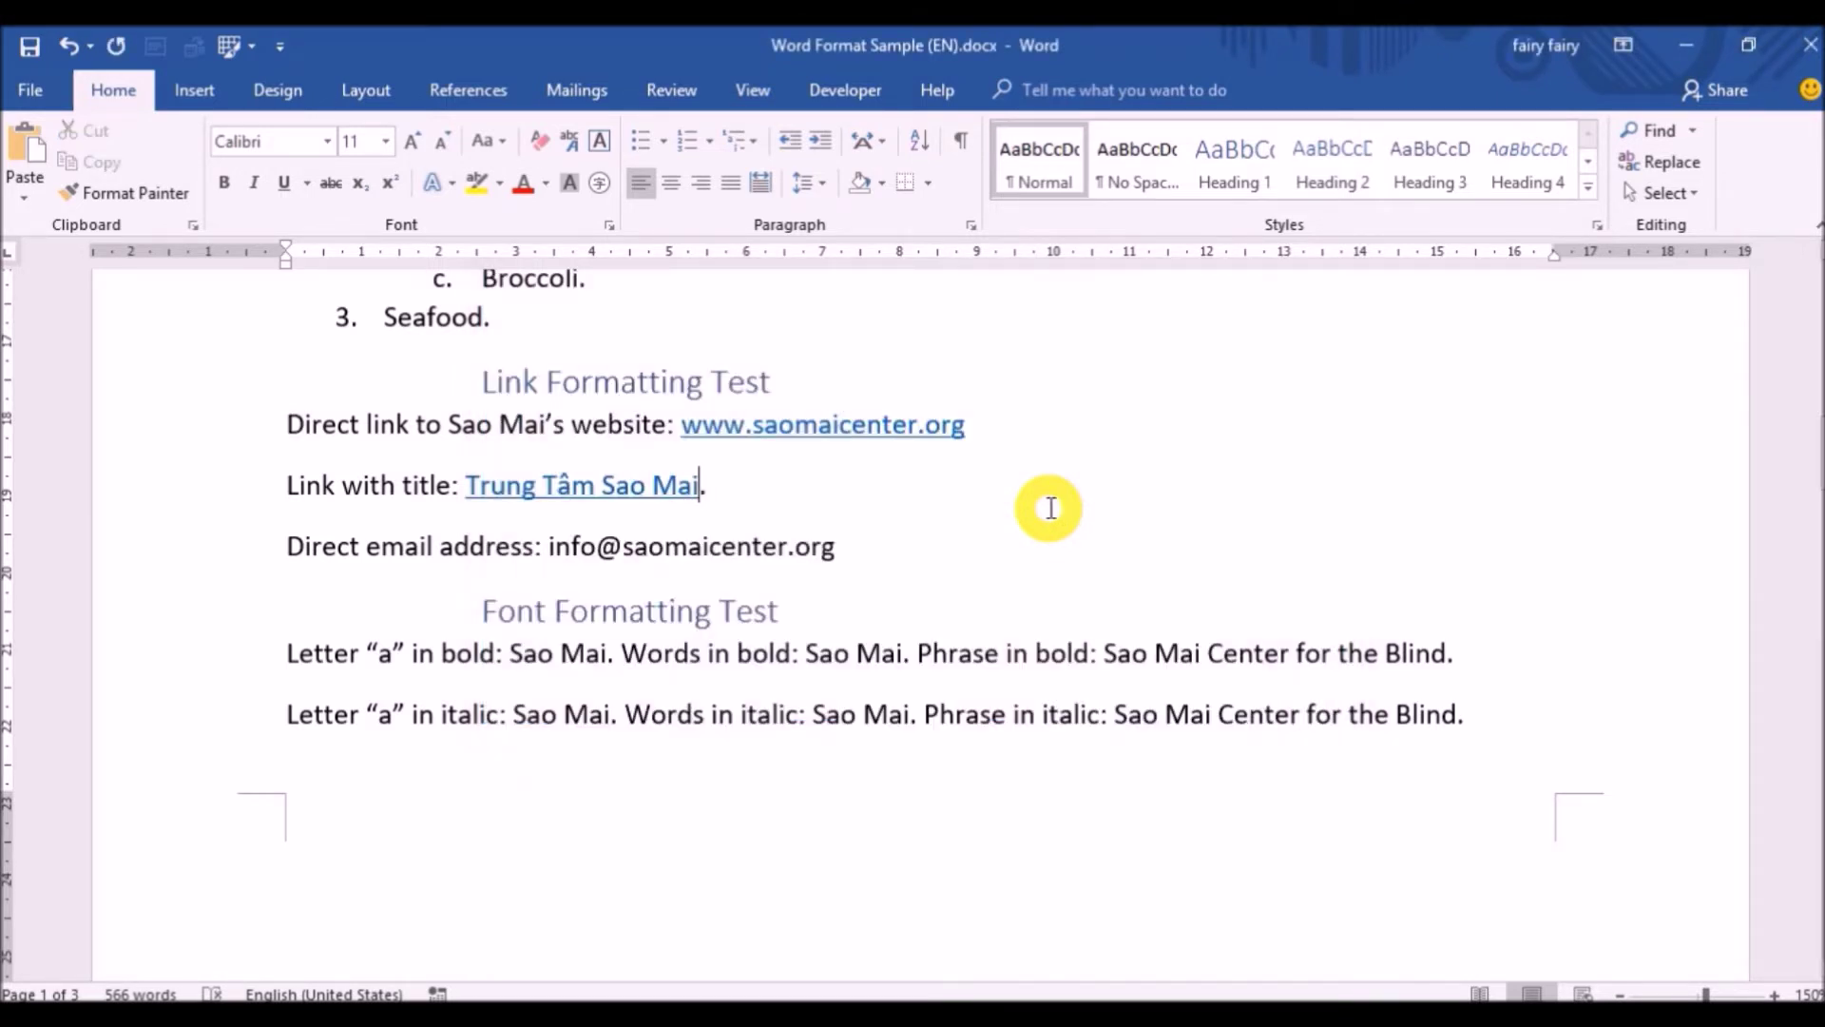
# Step: Turn the address at the end of the "Direct email address" line into a hyperlink
pyautogui.moveTo(668, 488)
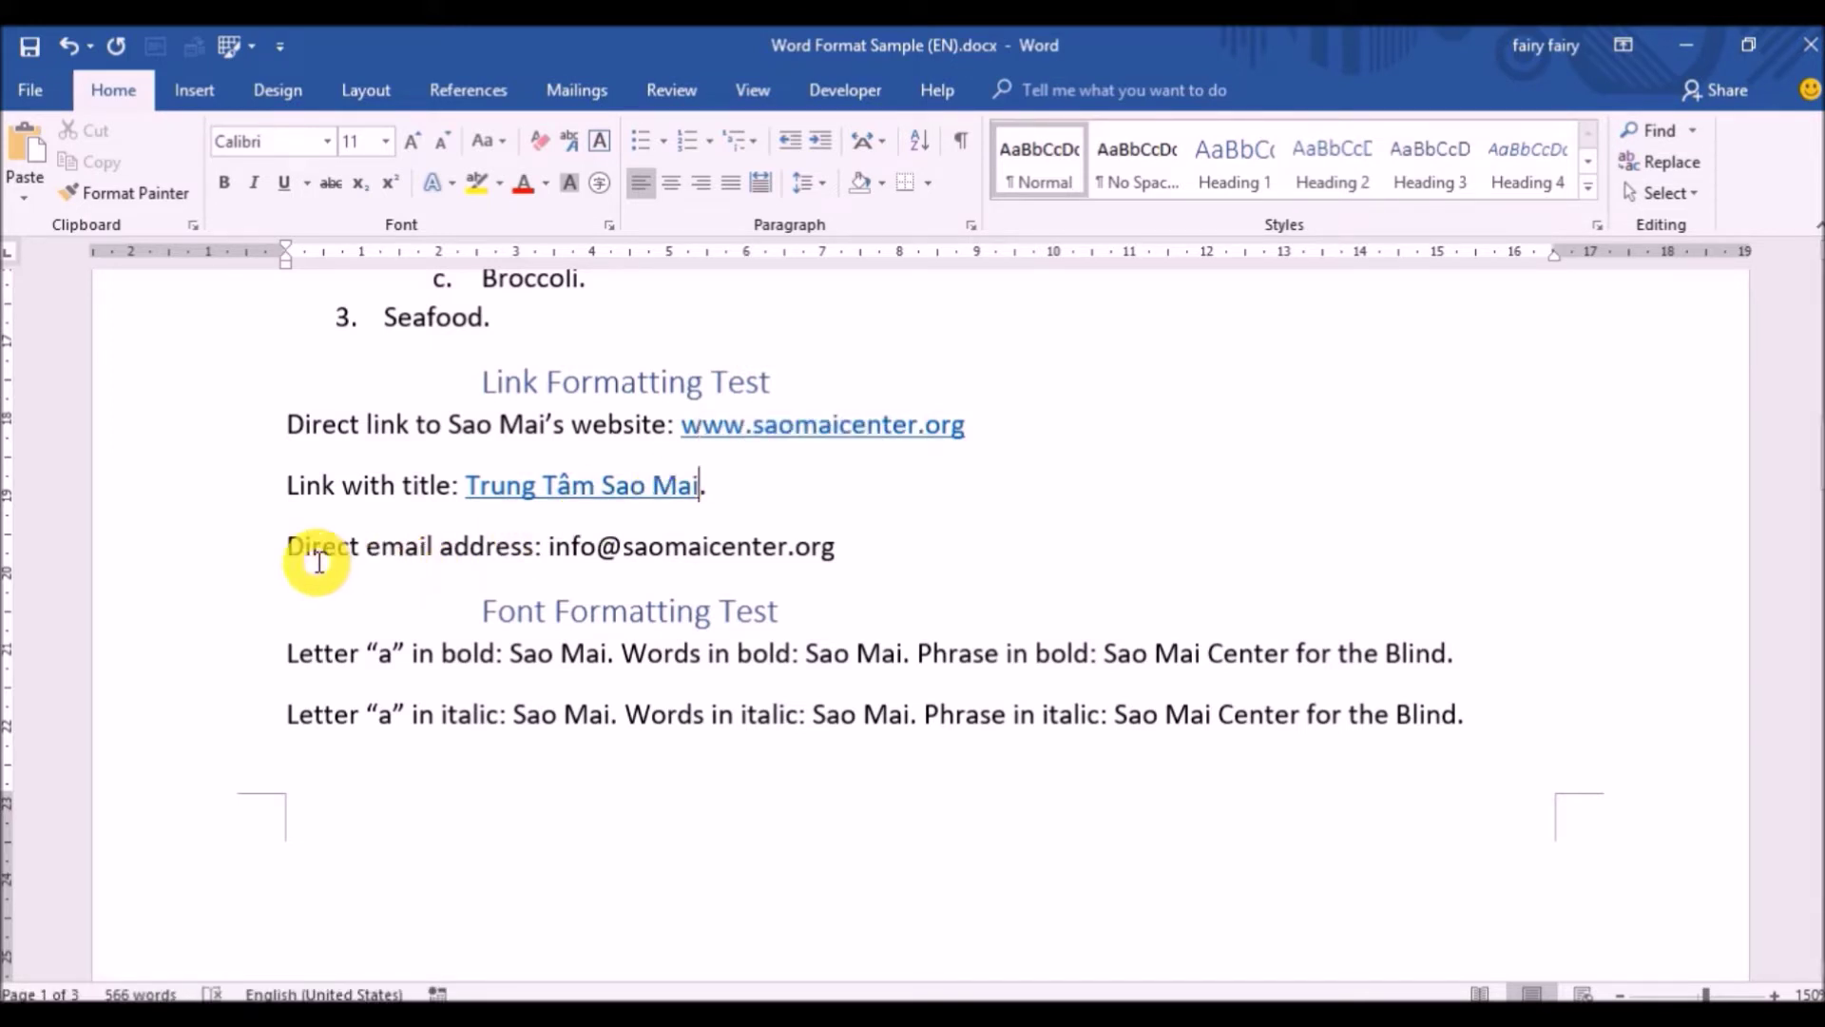
pyautogui.press('Down')
pyautogui.press('End')
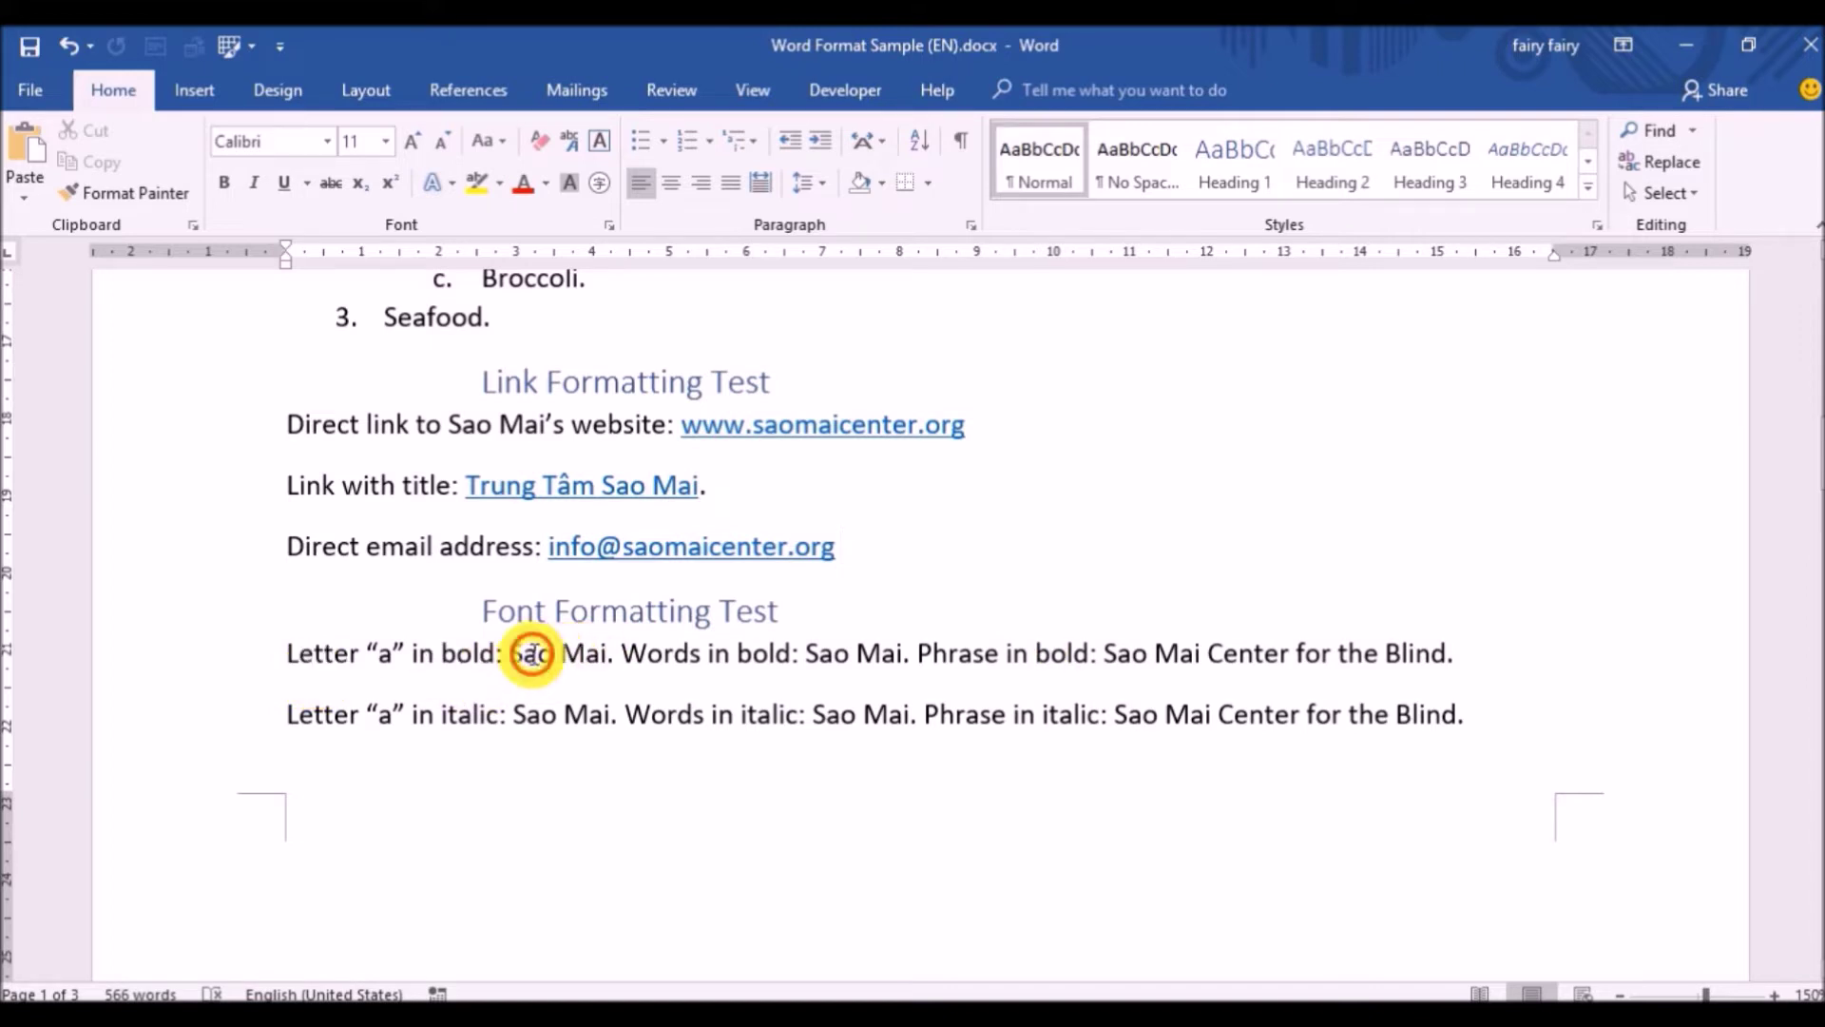
# Step: Bold both letters "a" in "Sao Mai" after "Letter “a” in bold"
pyautogui.moveTo(525, 654); pyautogui.dragTo(556, 654)
pyautogui.doubleClick(584, 654)
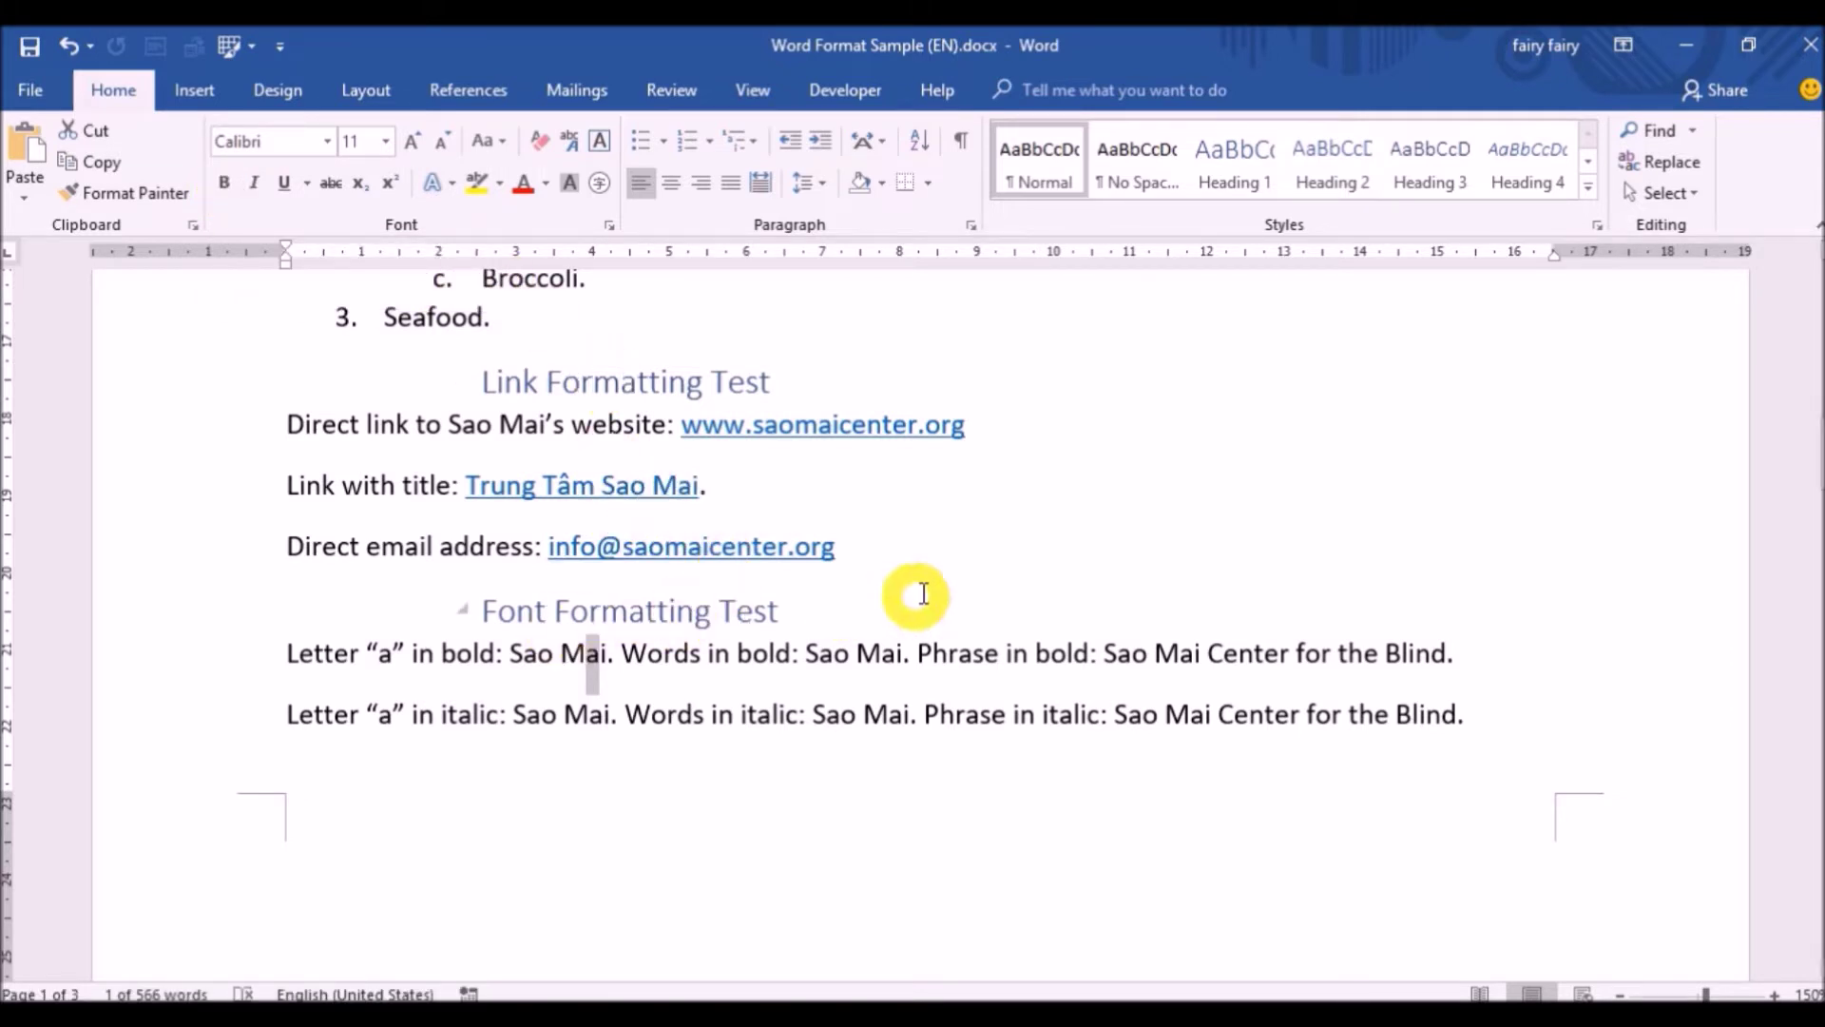
pyautogui.hotkey('ctrl', 'b')
pyautogui.moveTo(540, 654); pyautogui.dragTo(523, 654)
pyautogui.hotkey('ctrl', 'b')
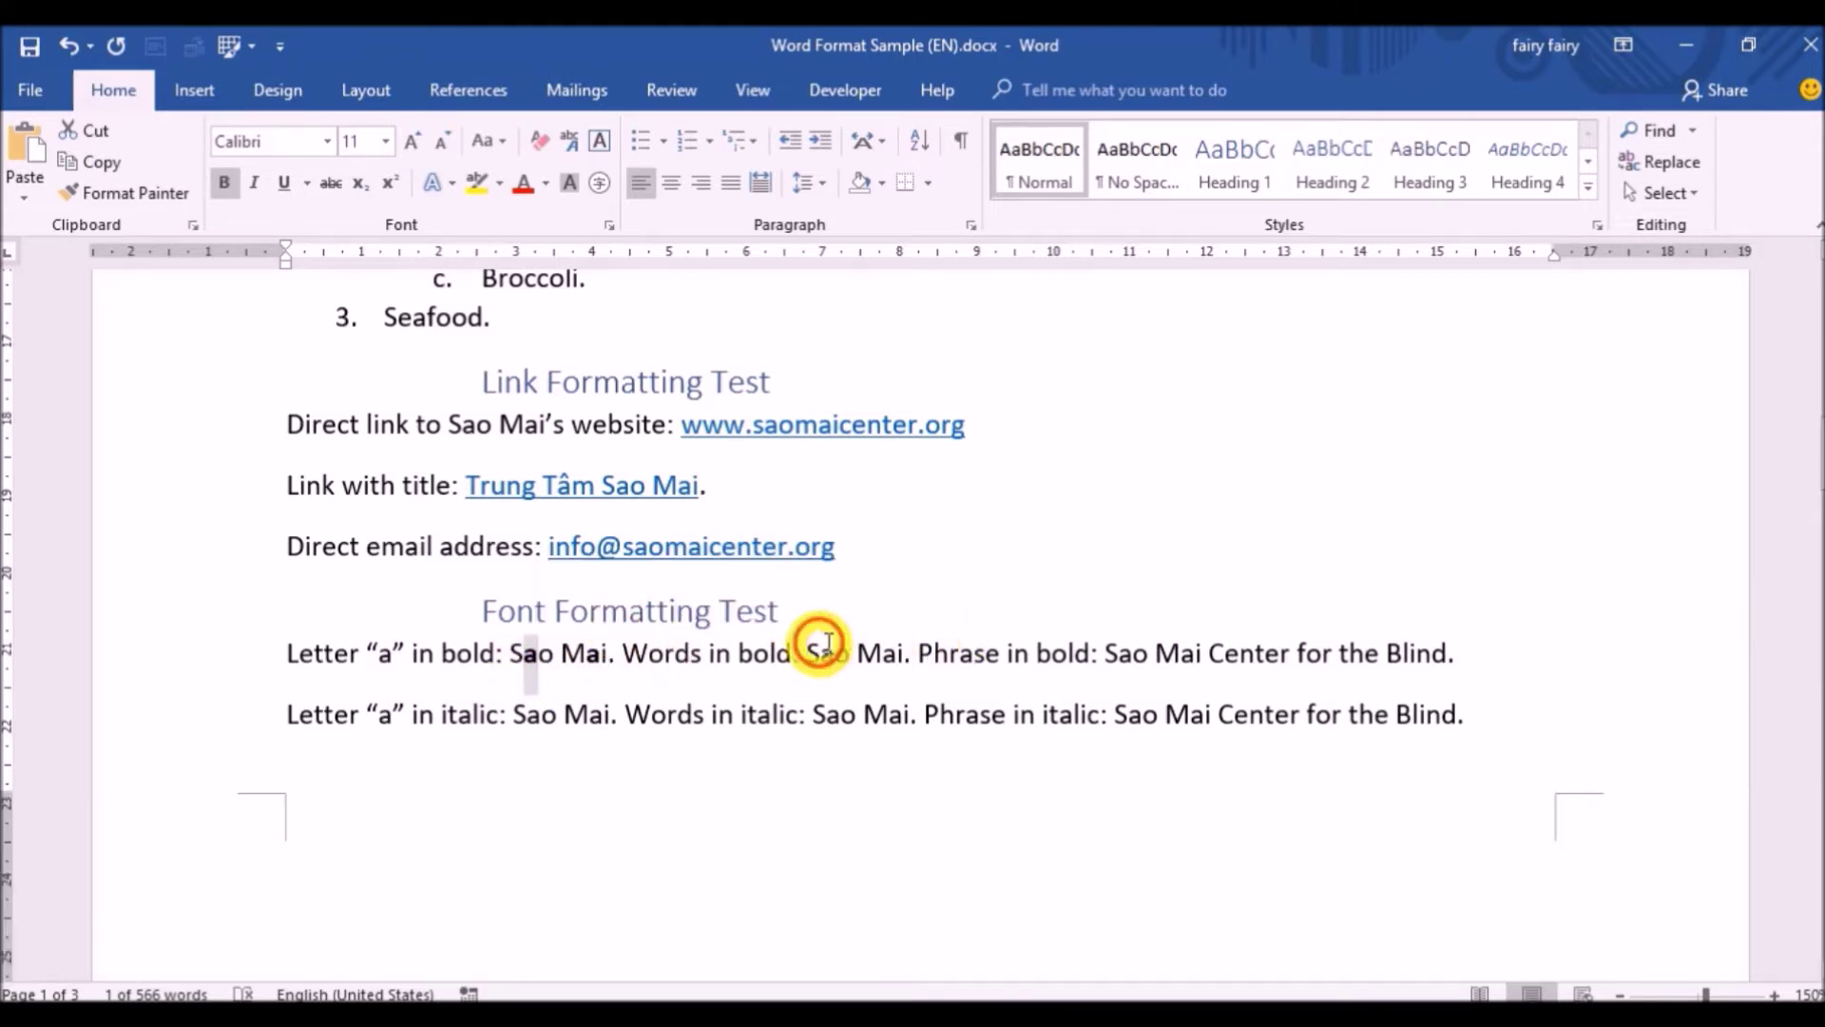
# Step: Bold "Sao Mai" after "Words in bold" and "Sao Mai Center for the Blind" after "Phrase in bold"
pyautogui.moveTo(807, 652); pyautogui.dragTo(906, 654)
pyautogui.hotkey('ctrl', 'b')
pyautogui.moveTo(1110, 654); pyautogui.dragTo(1431, 650)
pyautogui.hotkey('ctrl', 'b')
pyautogui.click(1502, 643)
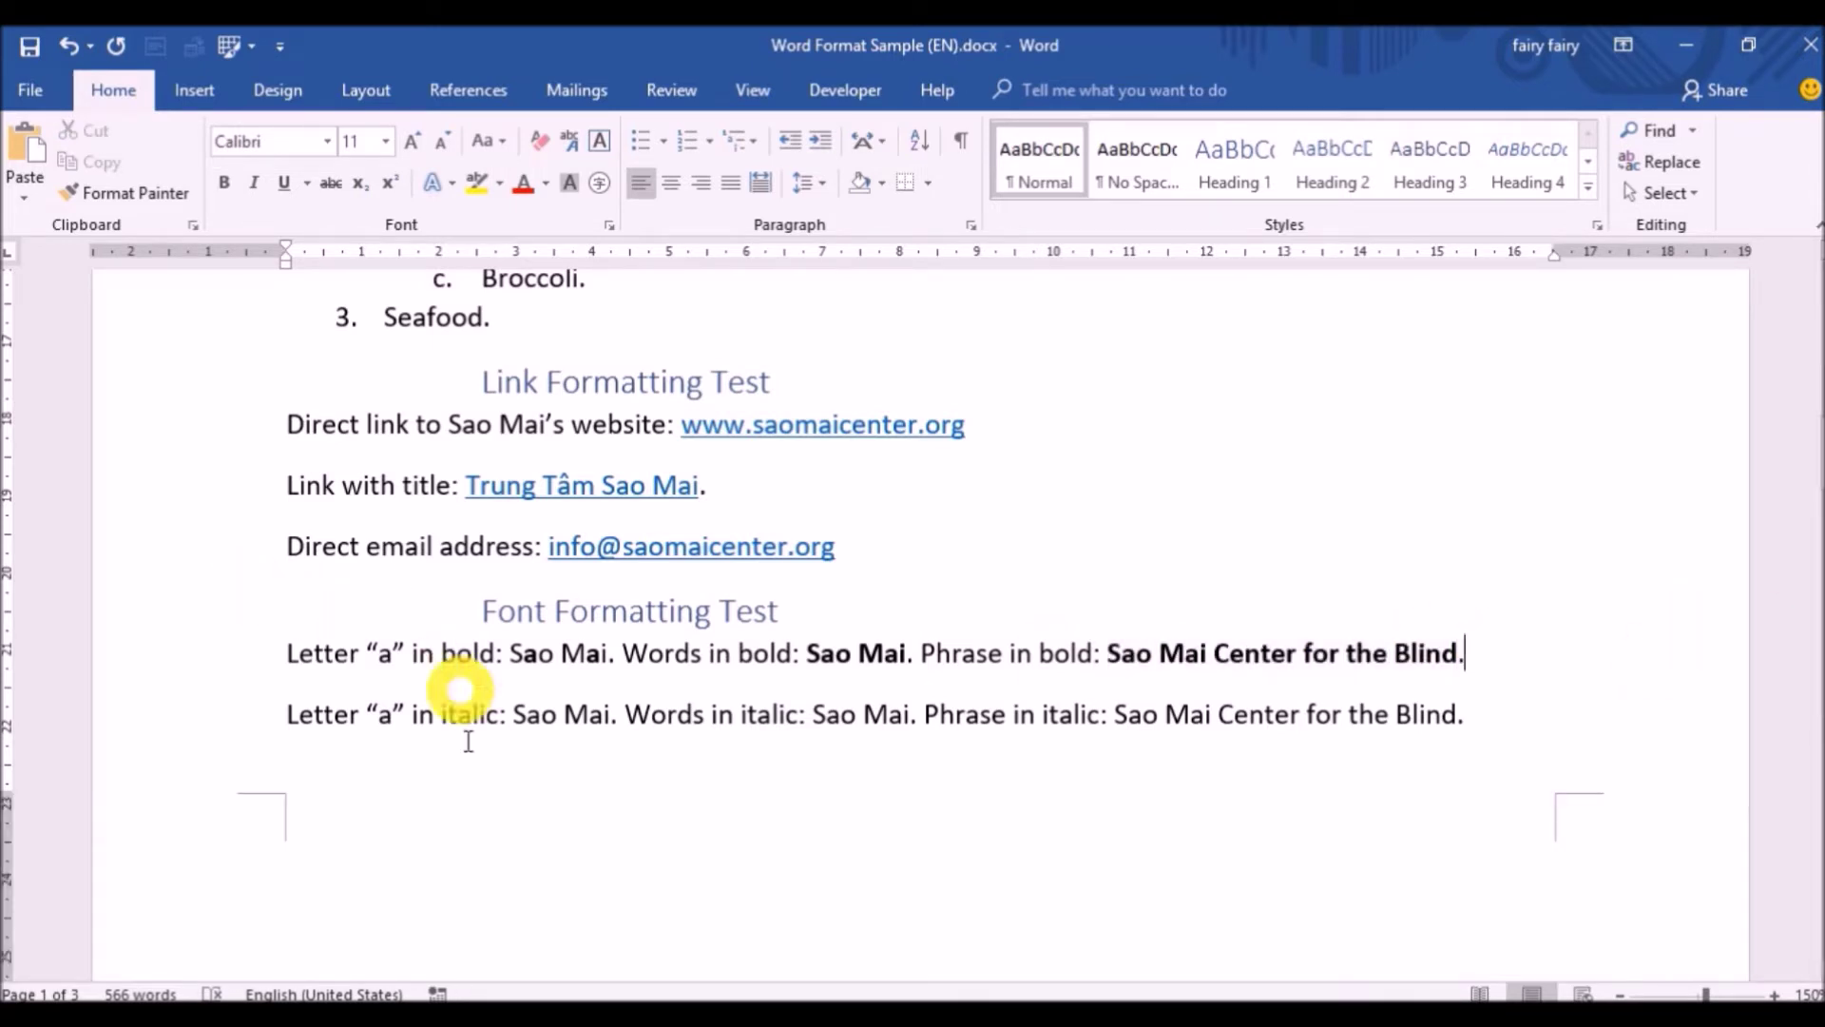
# Step: Italicize both letters "a", the words "Sao Mai" and the phrase "Sao Mai Center for the Blind" in the italic test line
pyautogui.moveTo(525, 713); pyautogui.dragTo(603, 714)
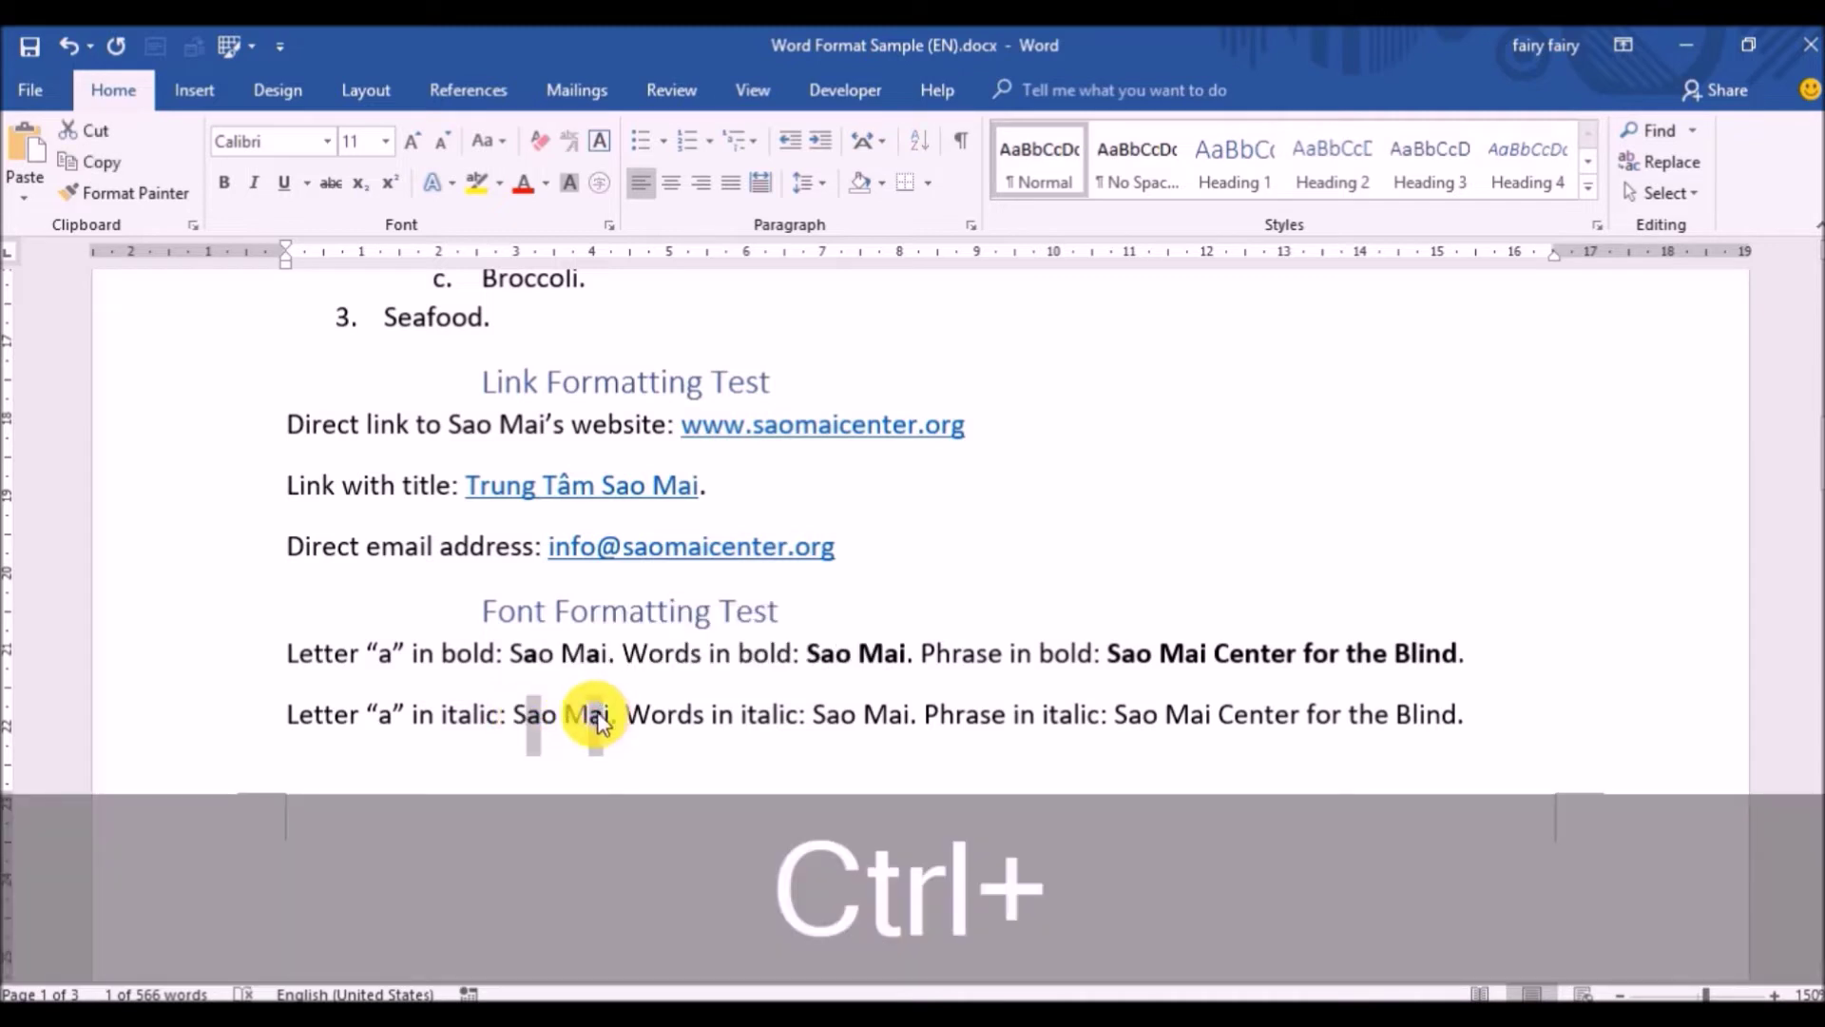
pyautogui.moveTo(812, 715); pyautogui.dragTo(911, 715)
pyautogui.moveTo(1114, 715); pyautogui.dragTo(1457, 714)
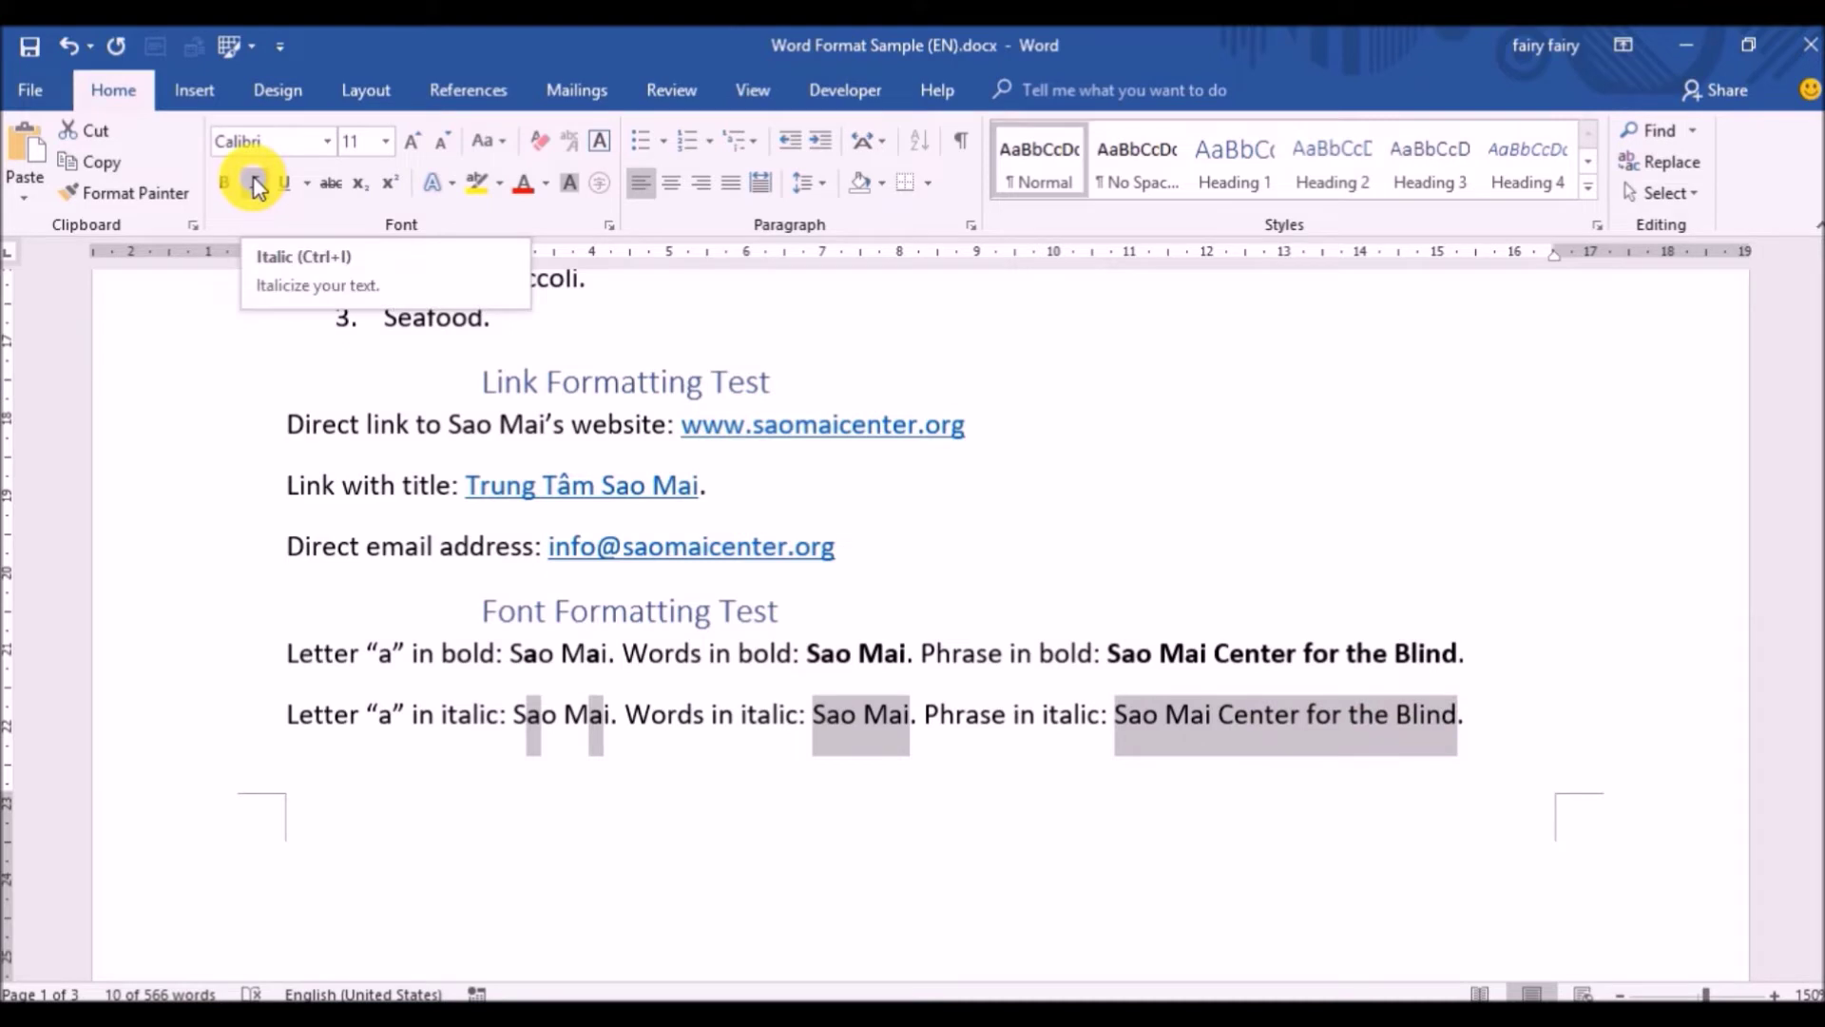
pyautogui.hotkey('ctrl', 'i')
pyautogui.click(1210, 453)
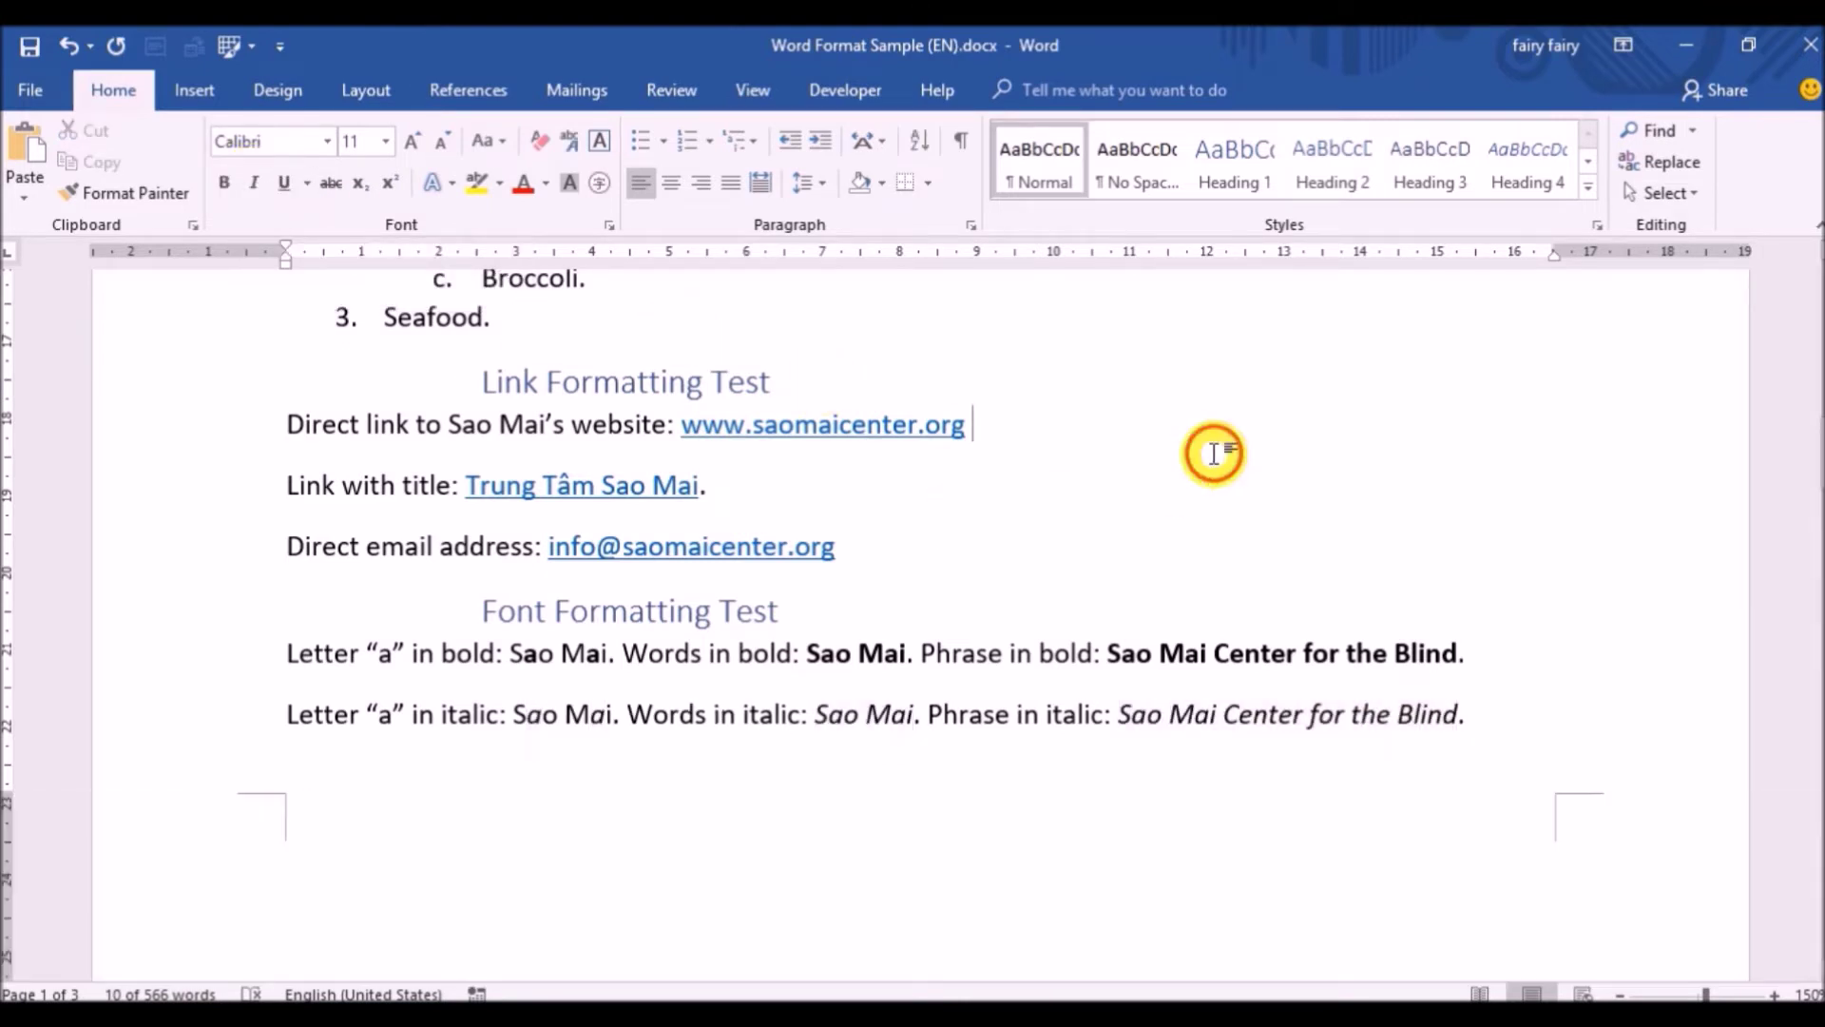
# Step: Underline both letters "a", the words "Sao Mai" and the phrase "Sao Mai Center for the Blind" in the underline test paragraph
pyautogui.scroll(-5, 1156, 545)
pyautogui.moveTo(568, 646); pyautogui.dragTo(650, 646)
pyautogui.moveTo(903, 646); pyautogui.dragTo(941, 647)
pyautogui.moveTo(956, 646); pyautogui.dragTo(994, 643)
pyautogui.moveTo(1251, 646); pyautogui.dragTo(348, 684)
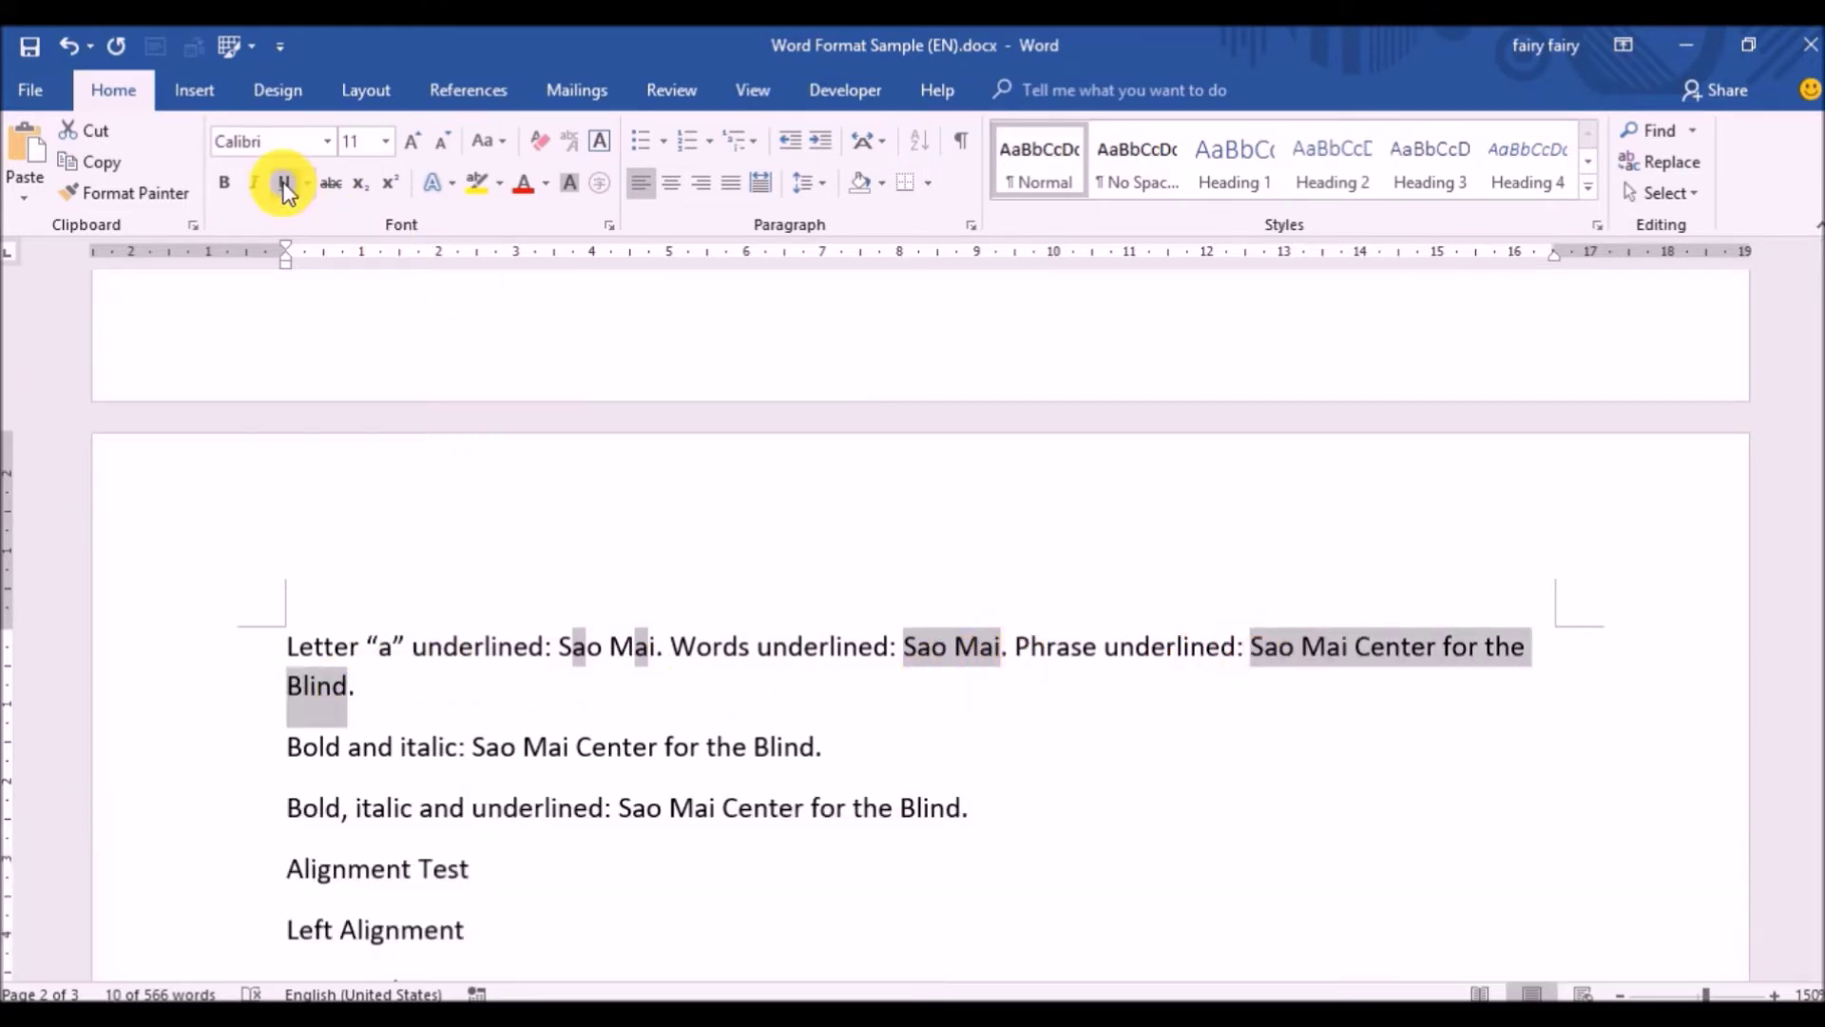
pyautogui.click(286, 185)
pyautogui.click(1309, 732)
# Step: Make "Sao Mai Center for the Blind" in the "Bold and italic" line bold and italic
pyautogui.scroll(-1, 1102, 684)
pyautogui.moveTo(821, 648); pyautogui.dragTo(472, 648)
pyautogui.hotkey('ctrl', 'b')
pyautogui.hotkey('ctrl', 'i')
# Step: Make "Sao Mai Center for the Blind" in the "Bold, italic and underlined" line bold and underlined
pyautogui.moveTo(629, 711); pyautogui.dragTo(962, 709)
pyautogui.hotkey('ctrl', 'b')
pyautogui.hotkey('ctrl', 'u')
pyautogui.click(1466, 728)
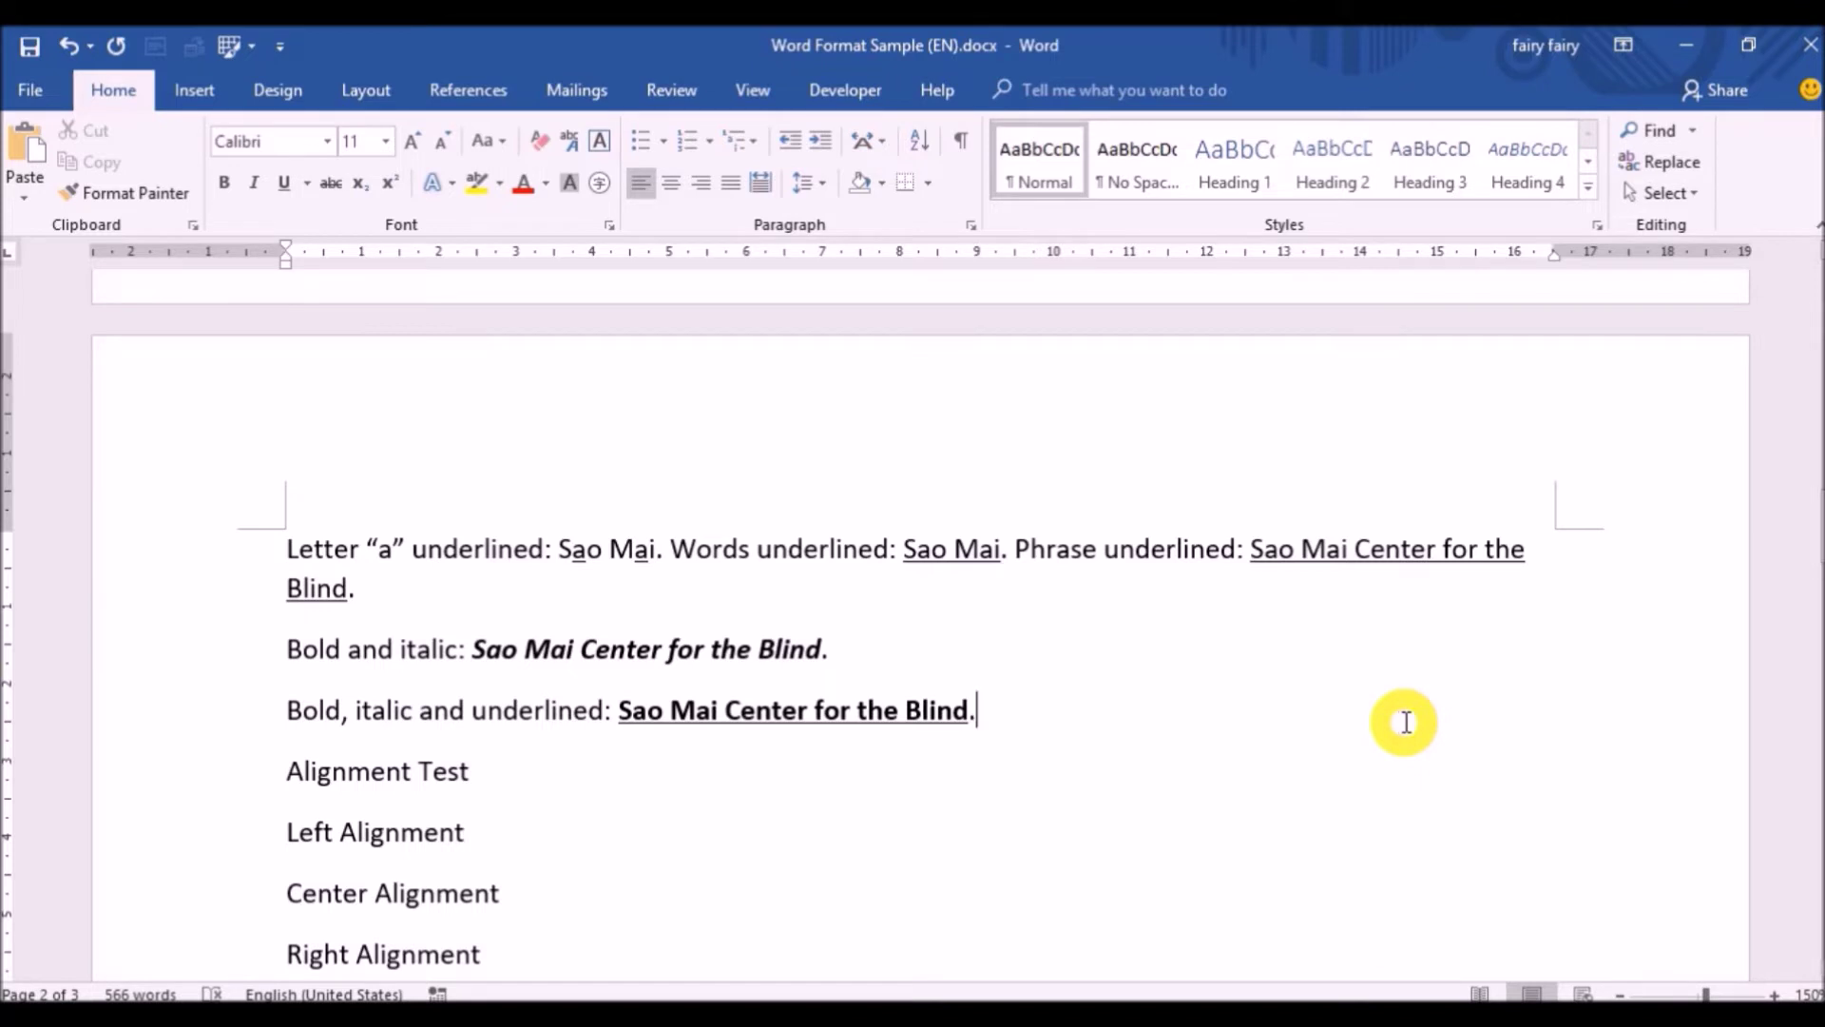
# Step: Apply the Heading 2 style to the line "Alignment Test"
pyautogui.scroll(-3, 1405, 723)
pyautogui.click(252, 579)
pyautogui.click(1328, 191)
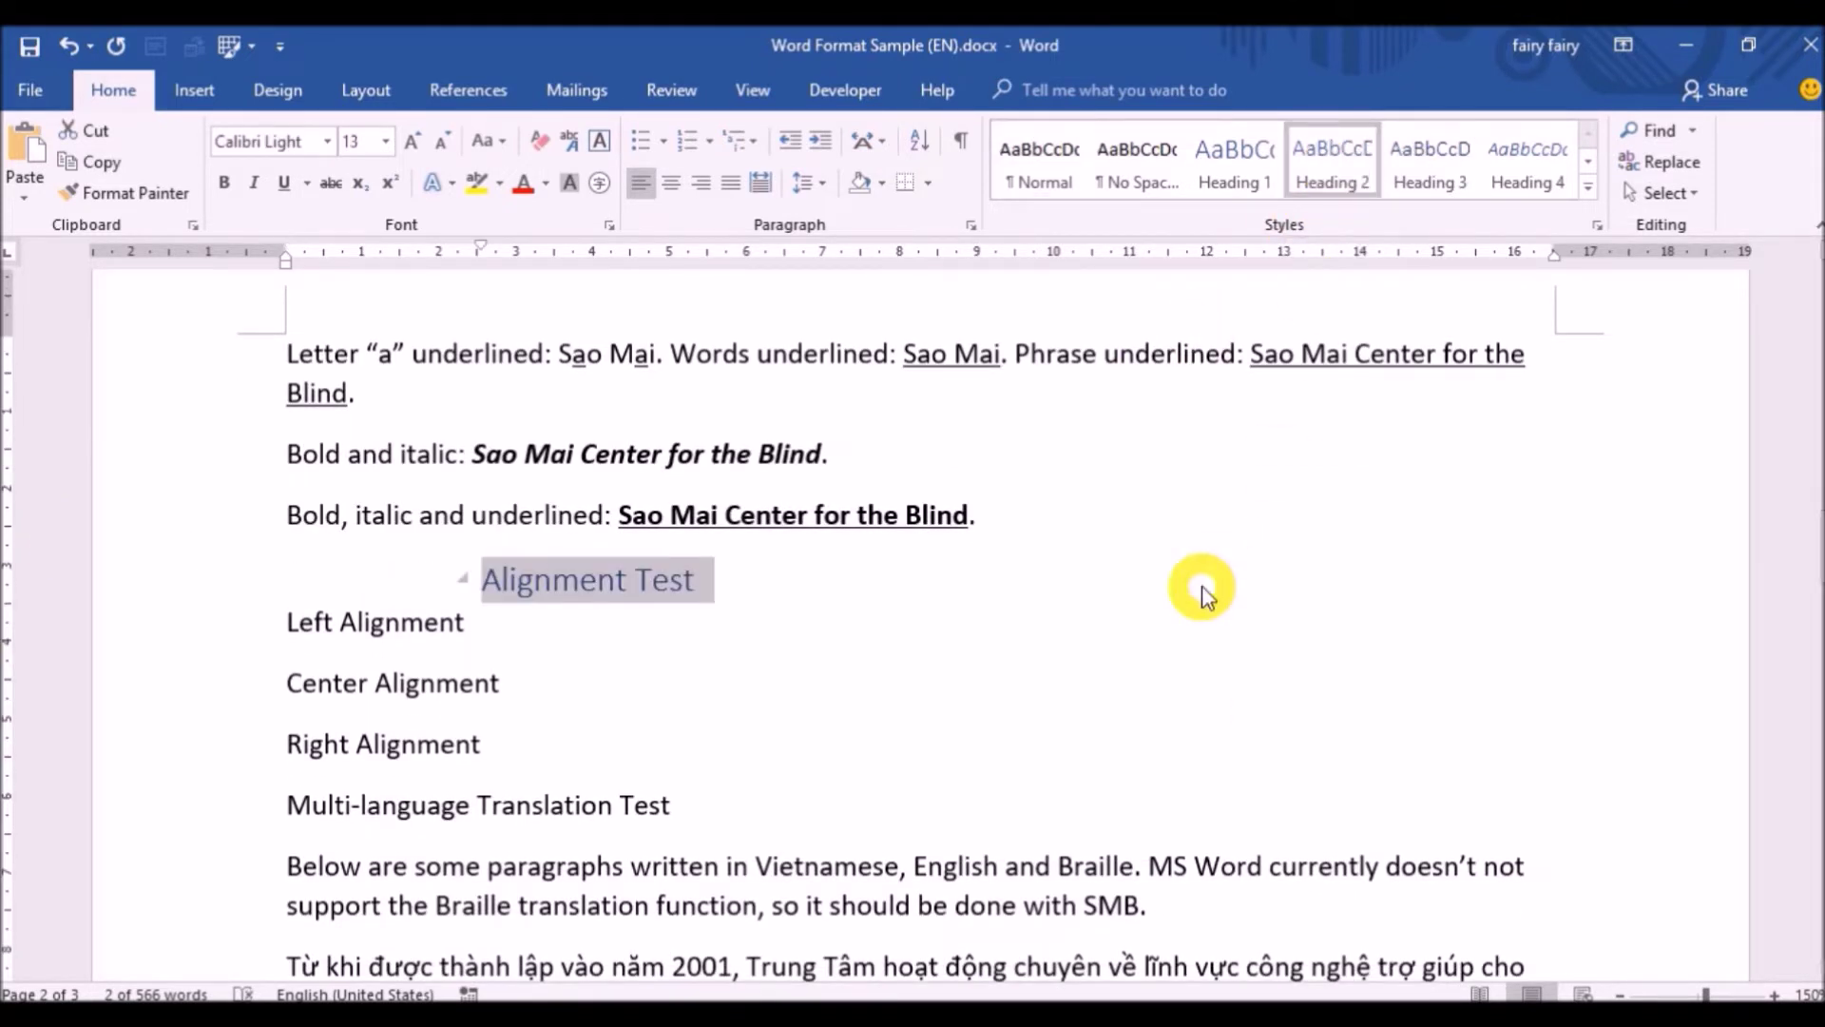
# Step: Left-align the "Left Alignment" line under the "Alignment Test" heading
pyautogui.scroll(-2, 1201, 586)
pyautogui.click(298, 516)
pyautogui.click(249, 521)
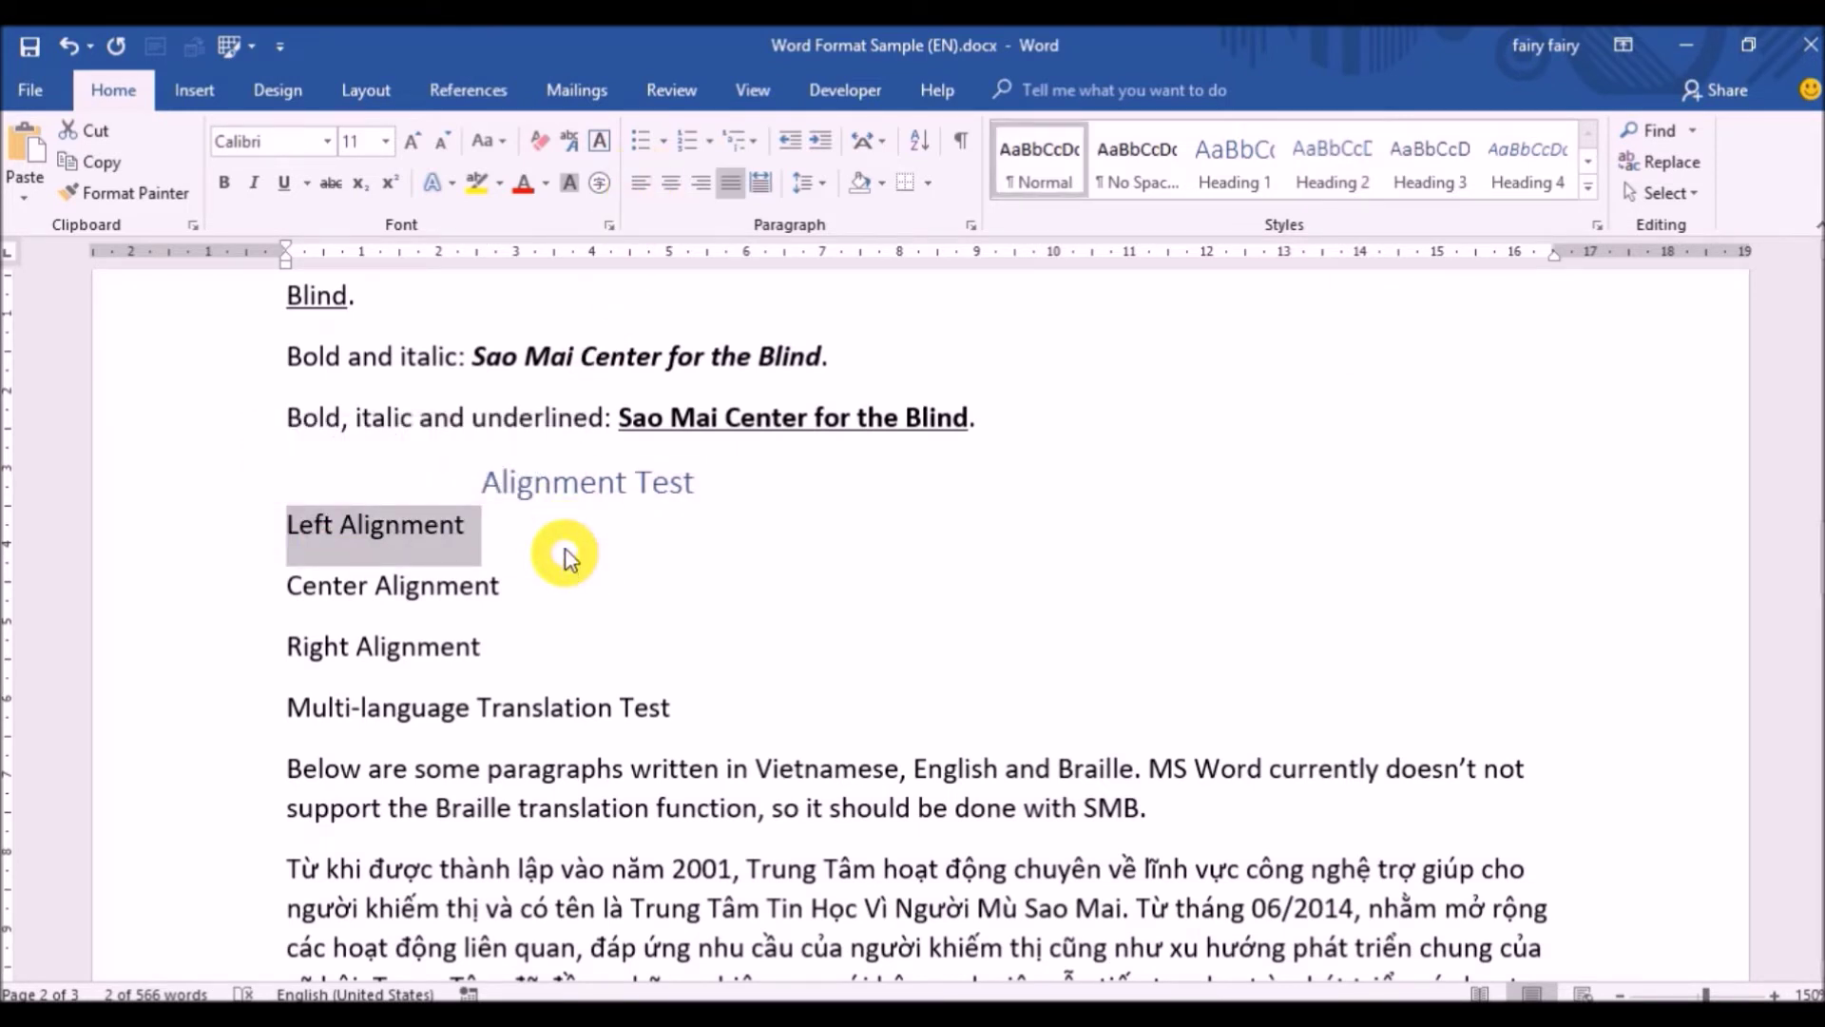
pyautogui.hotkey('ctrl', 'l')
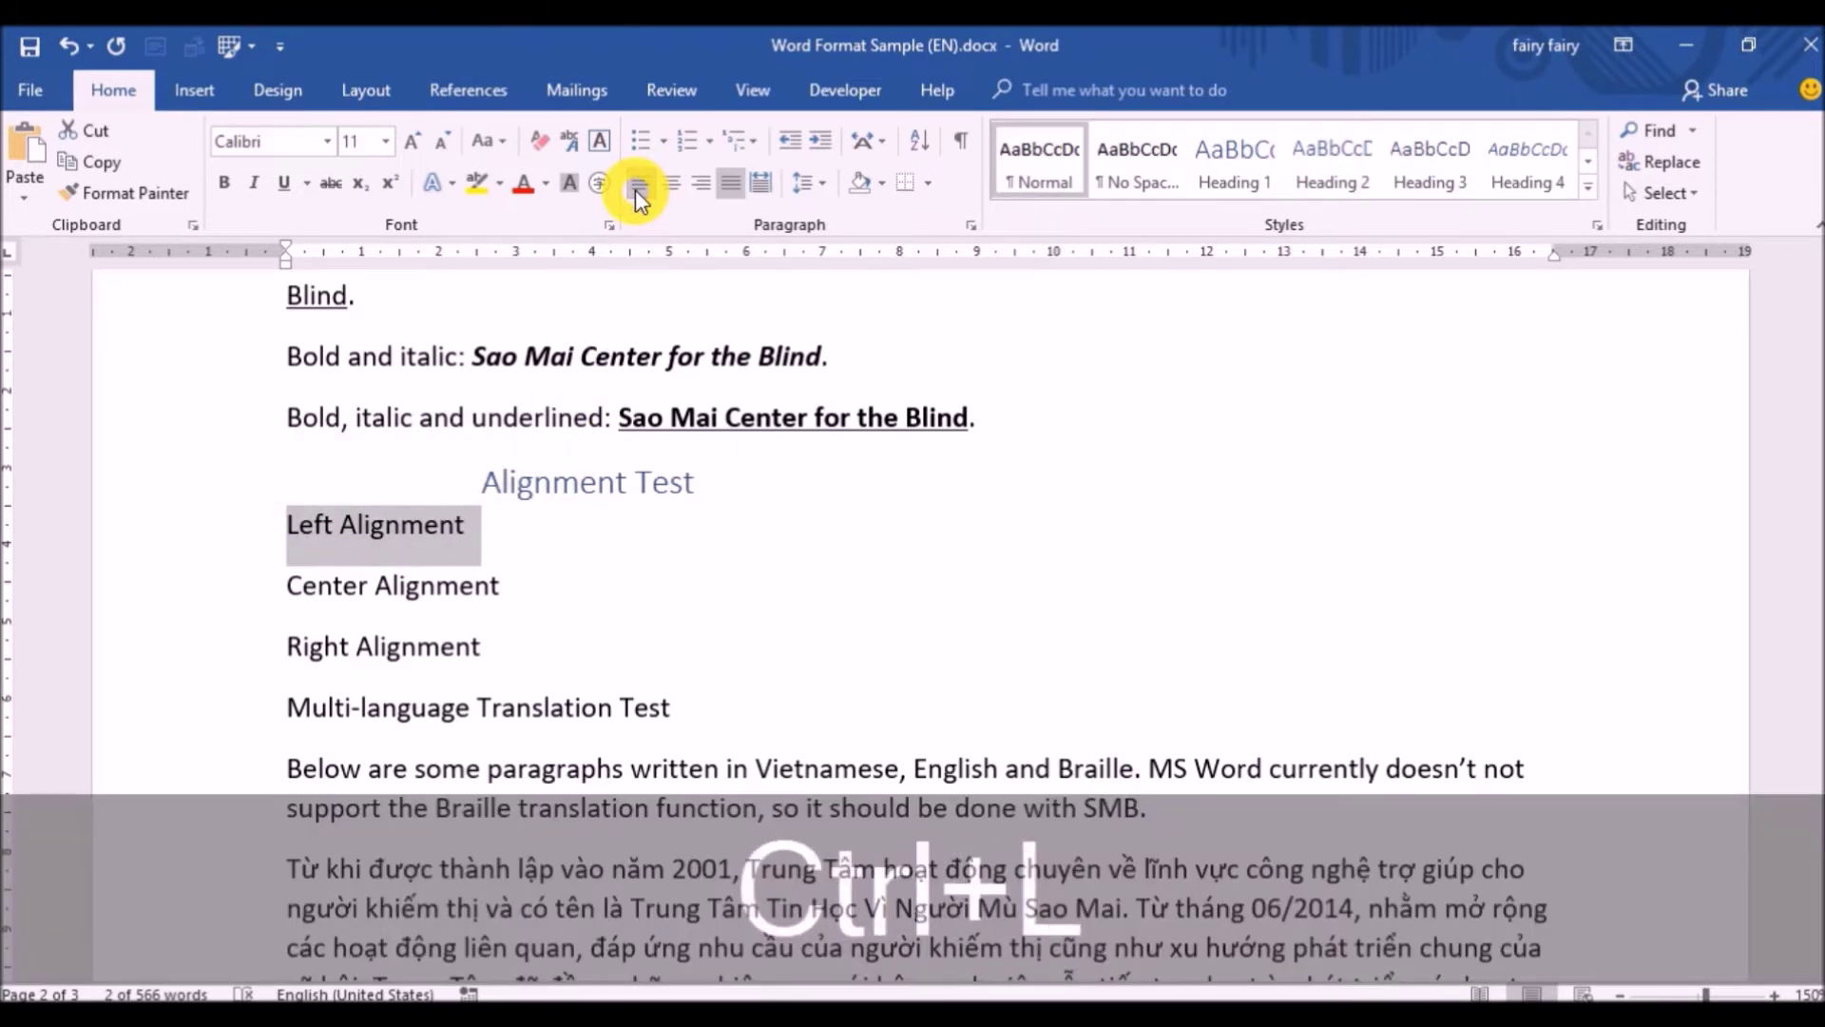
# Step: Center the "Center Alignment" line and right-align the "Right Alignment" line
pyautogui.click(235, 599)
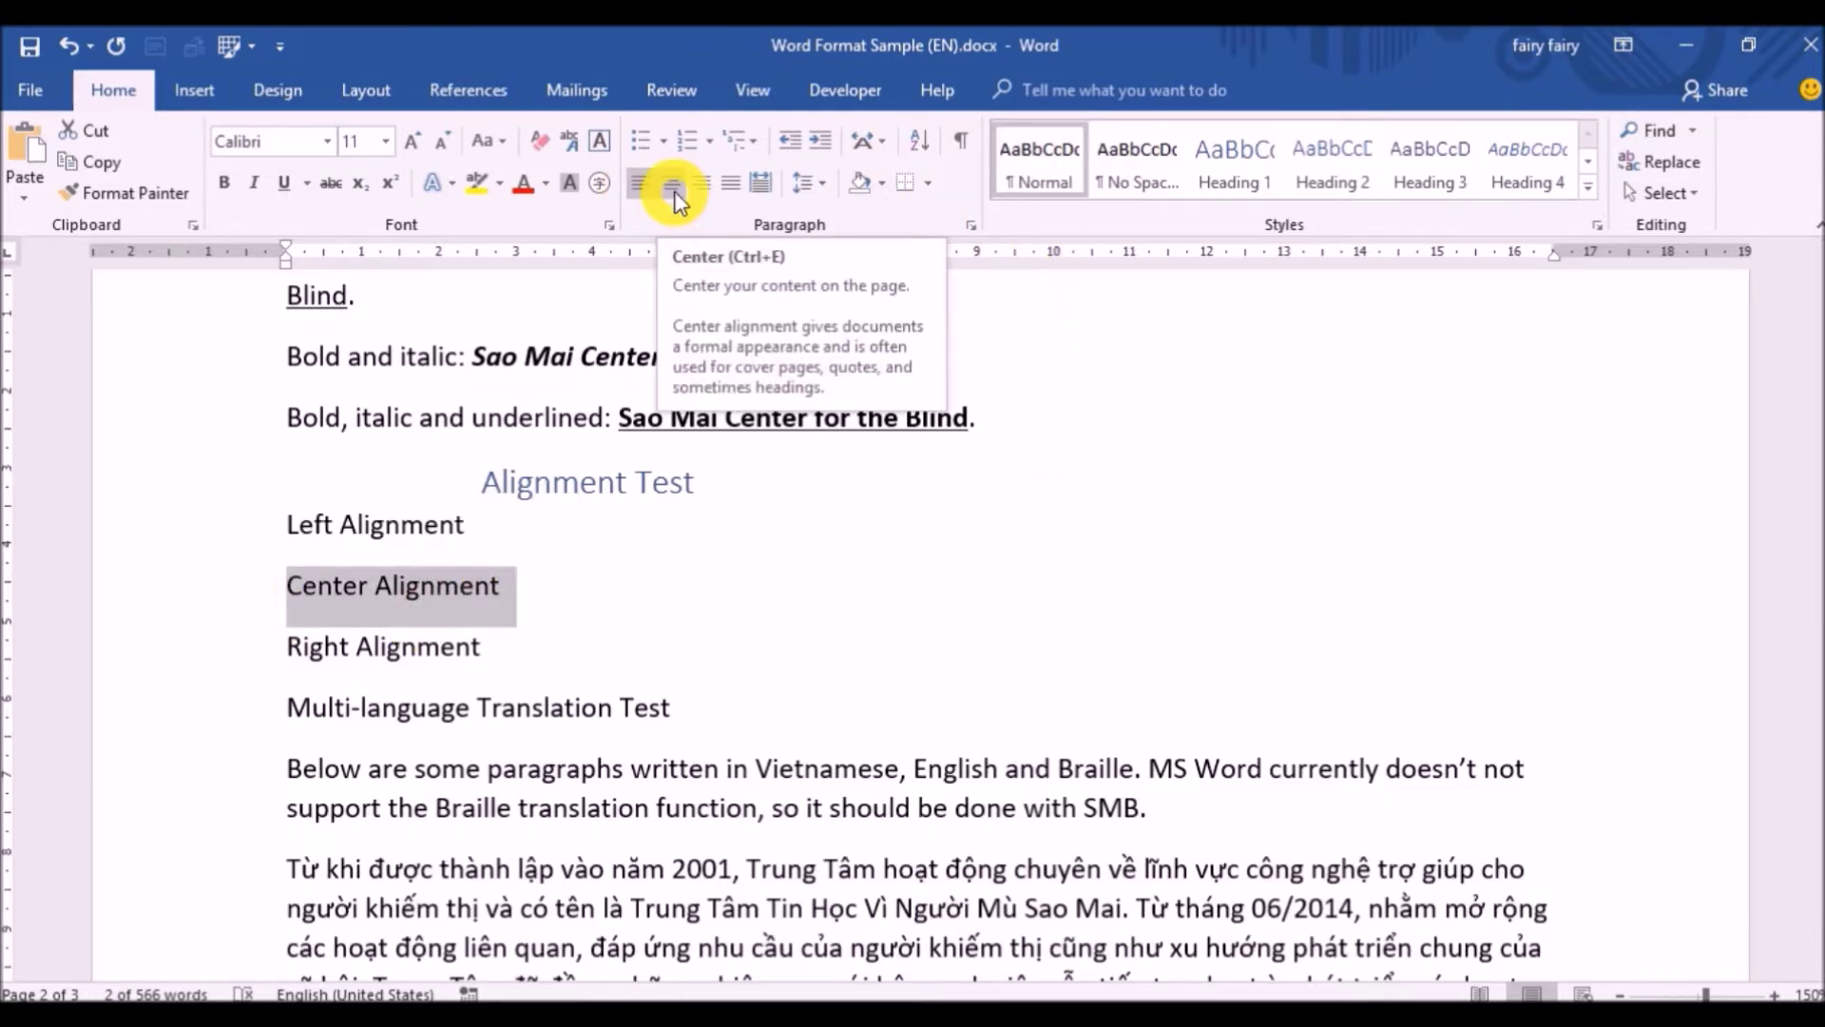
pyautogui.hotkey('ctrl', 'e')
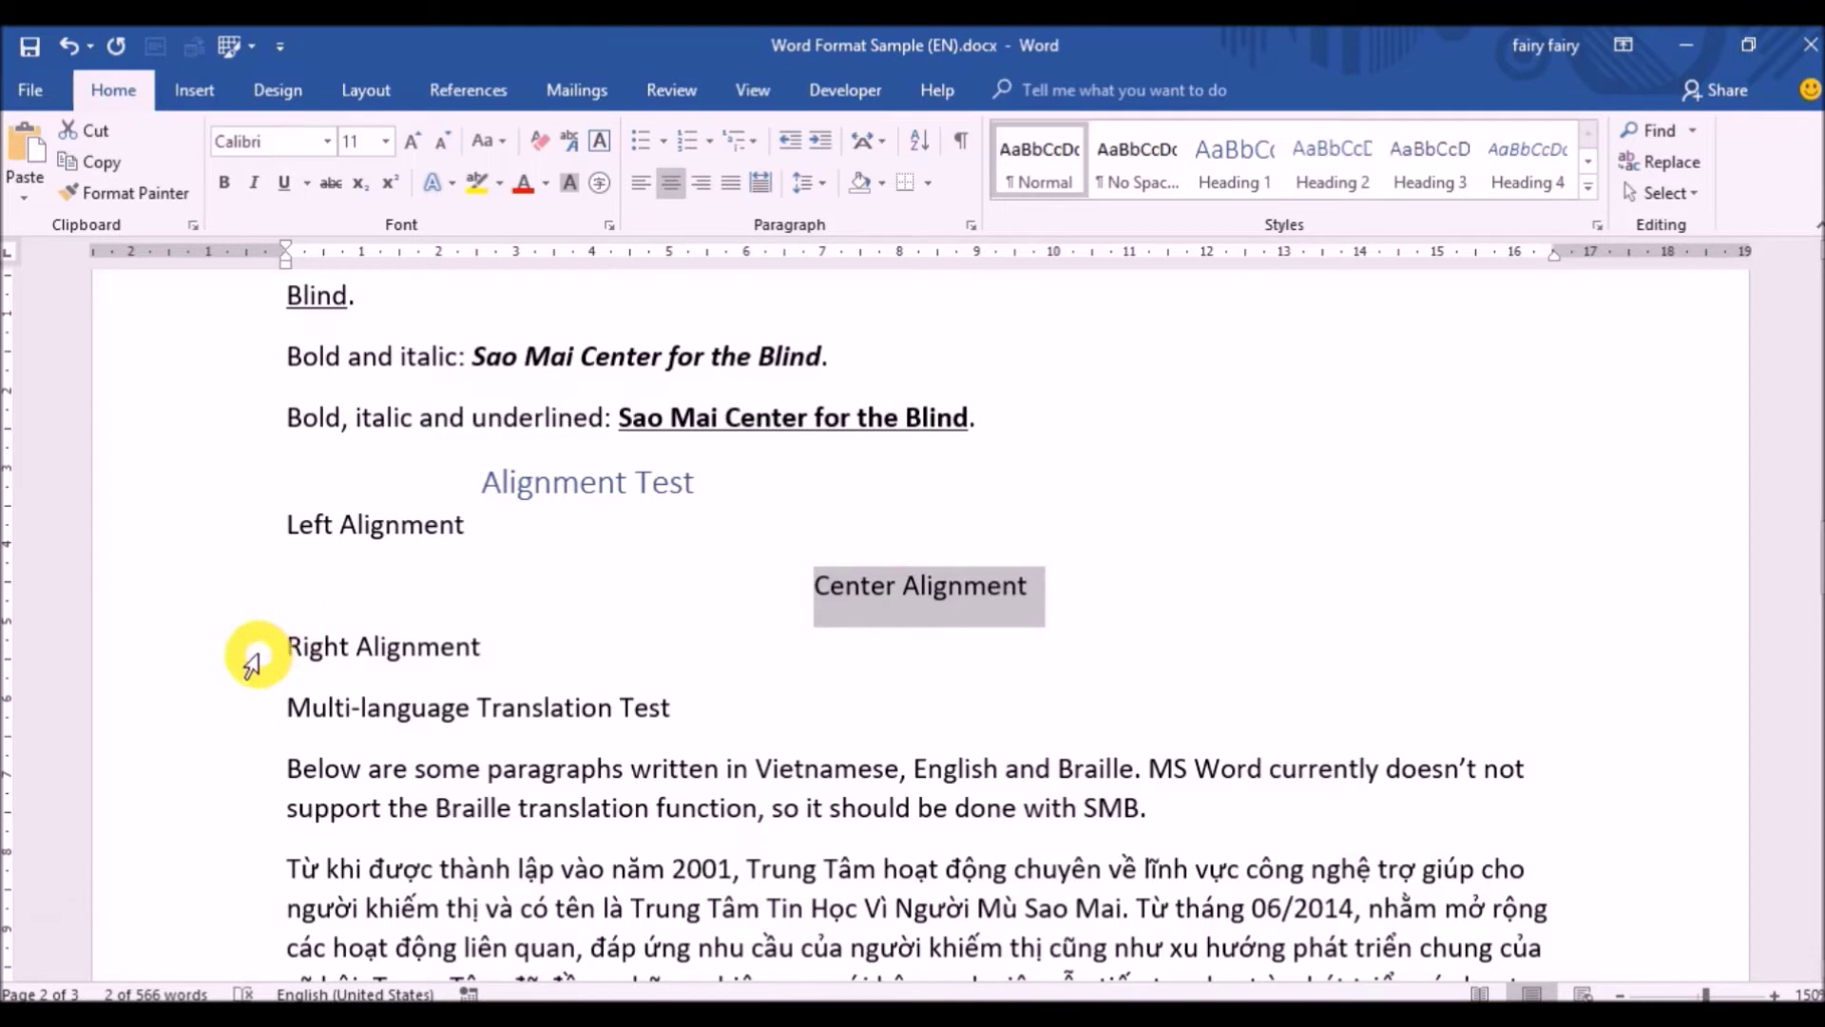
pyautogui.click(252, 663)
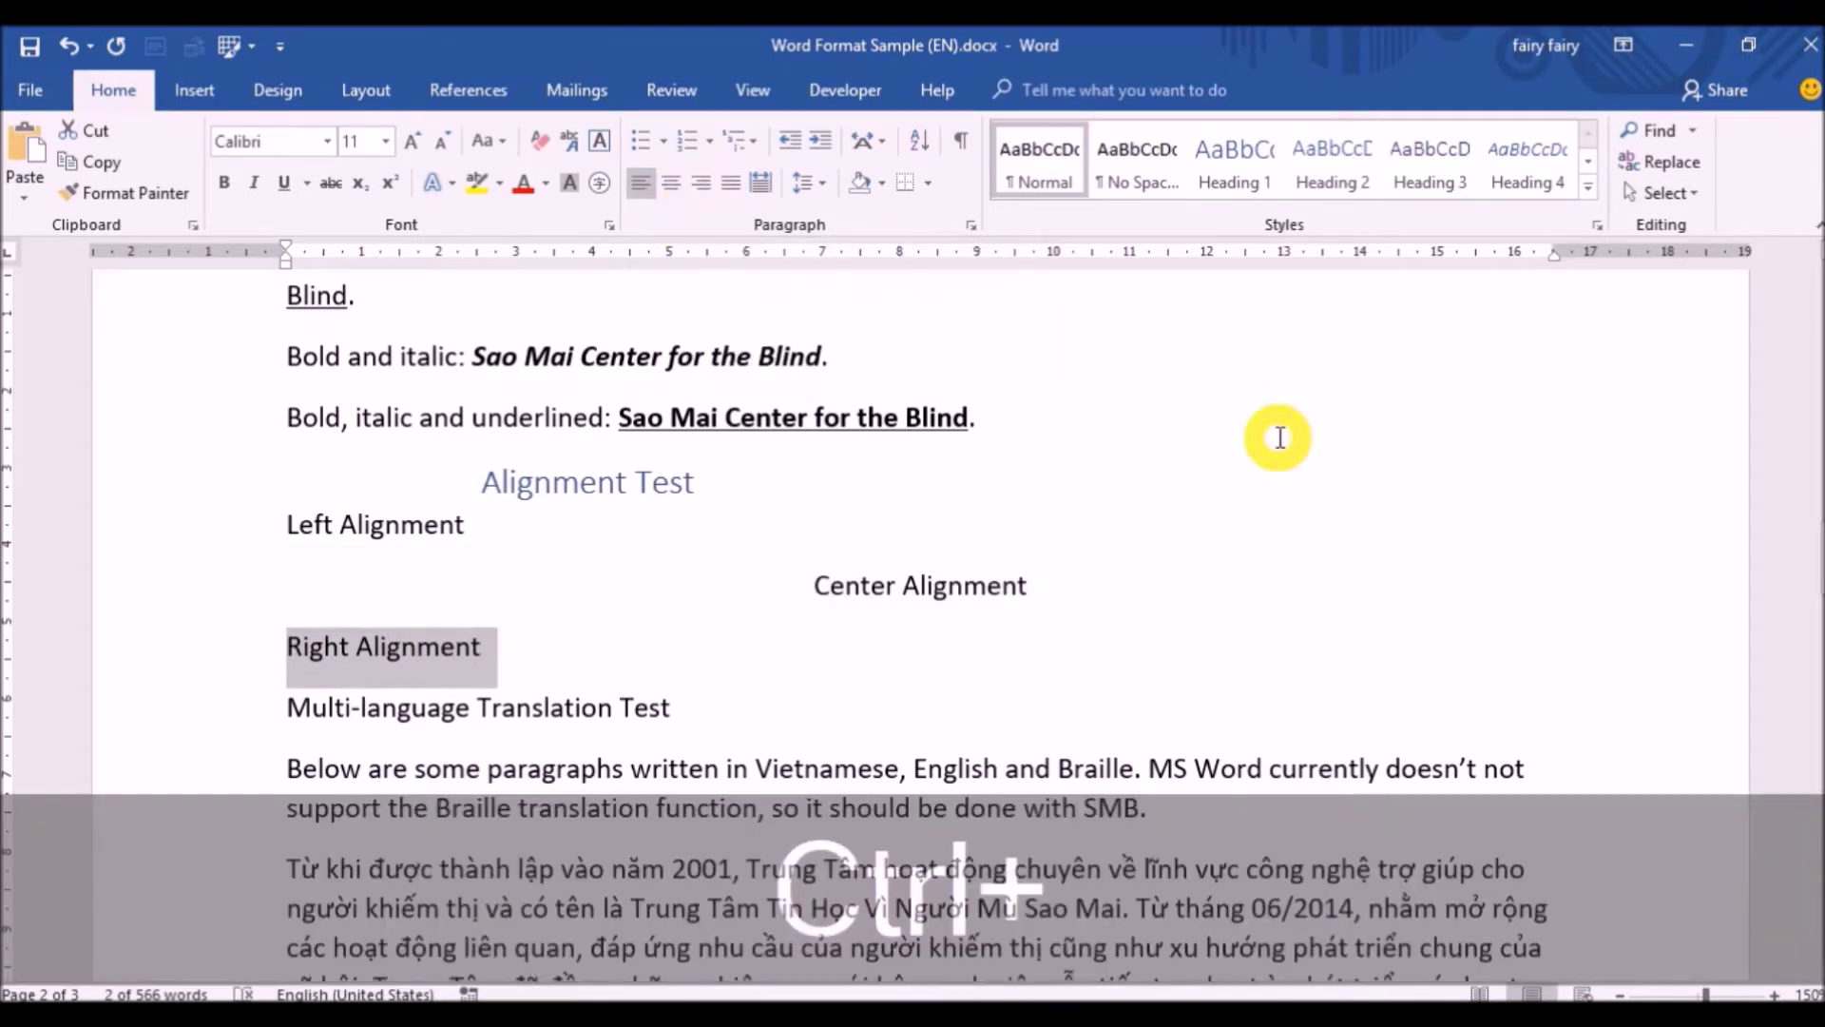
pyautogui.hotkey('ctrl', 'r')
pyautogui.click(1154, 596)
# Step: Apply the Heading 2 style to the line "Multi-language Translation Test"
pyautogui.scroll(-3, 1398, 575)
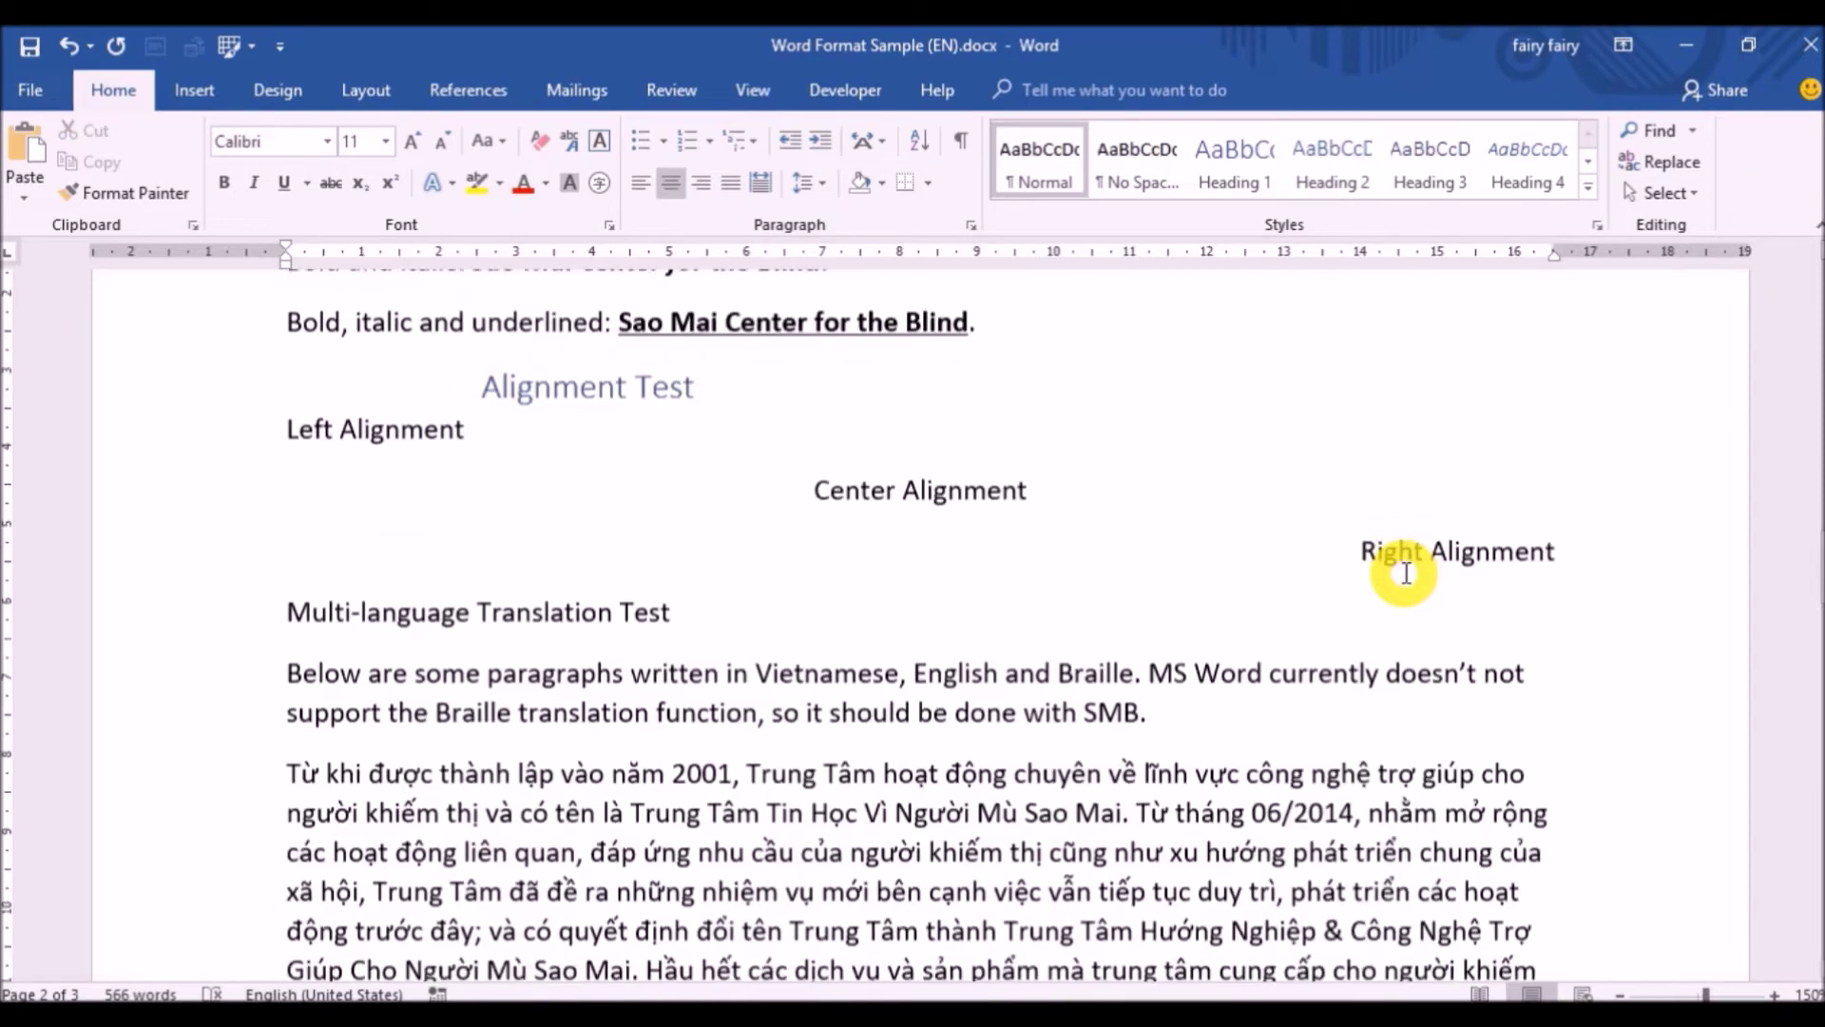
pyautogui.click(232, 419)
pyautogui.click(1331, 162)
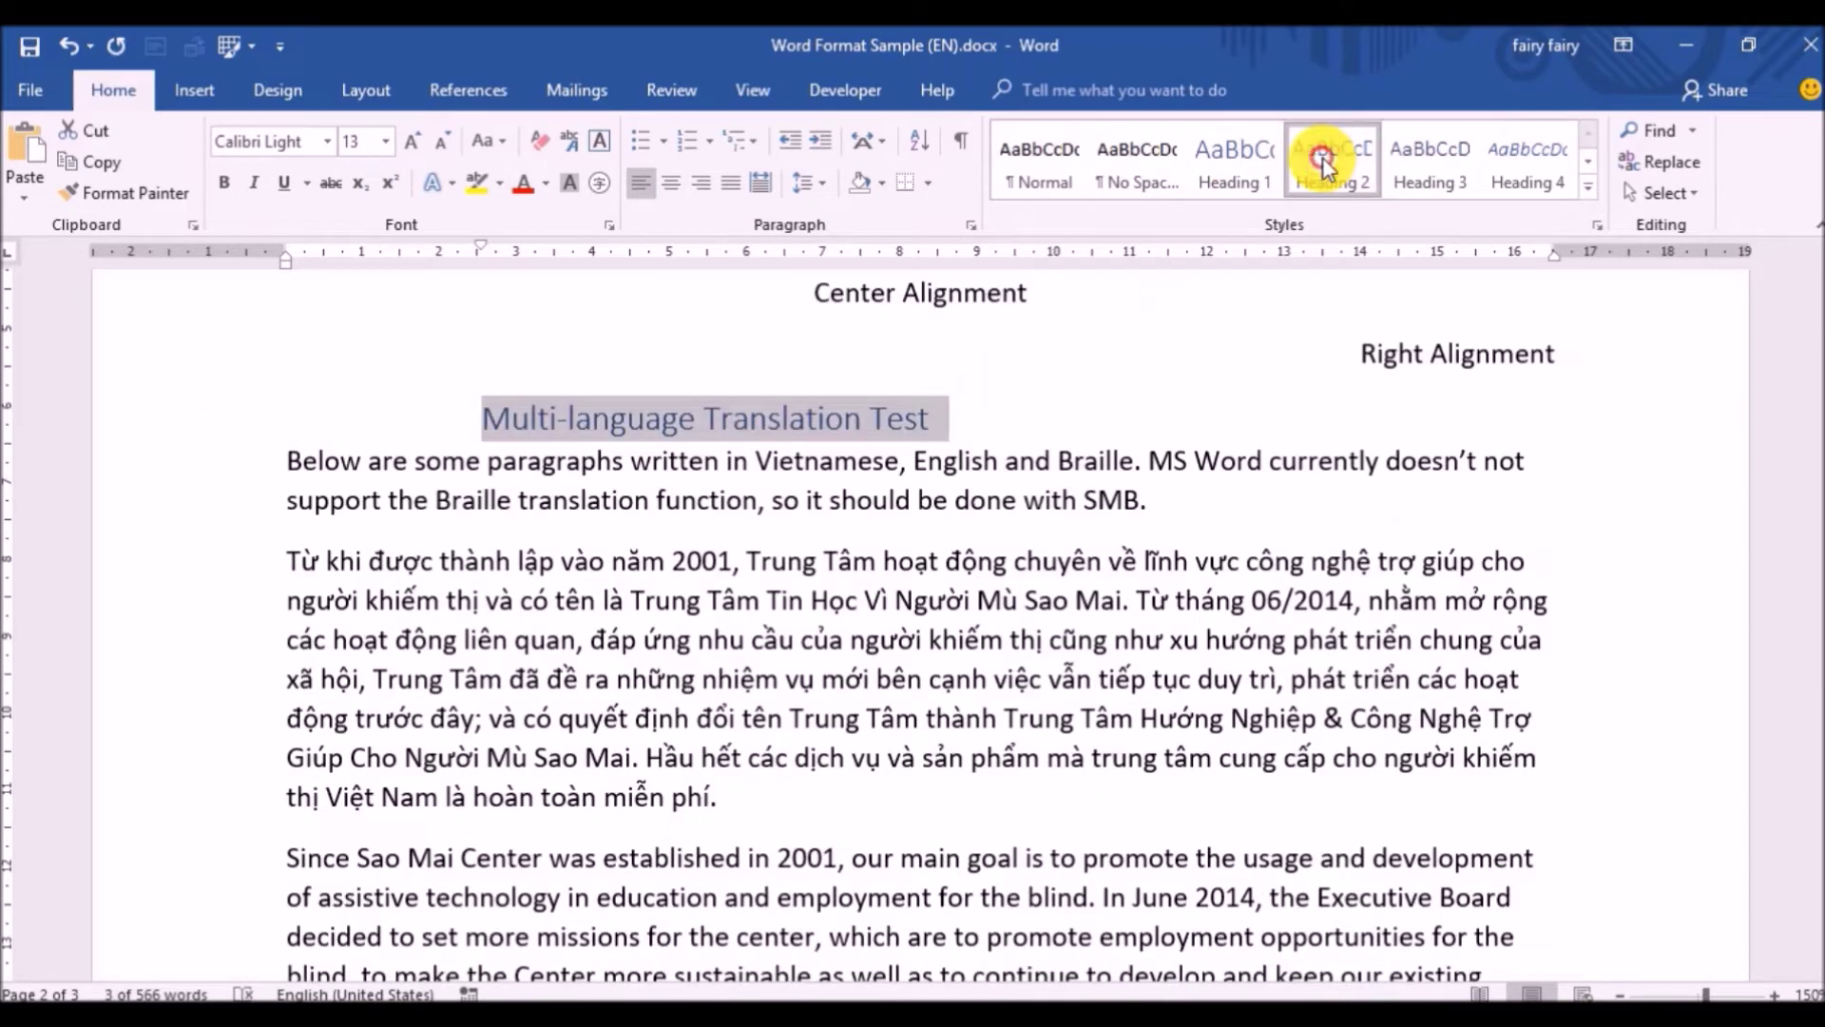
pyautogui.click(1299, 460)
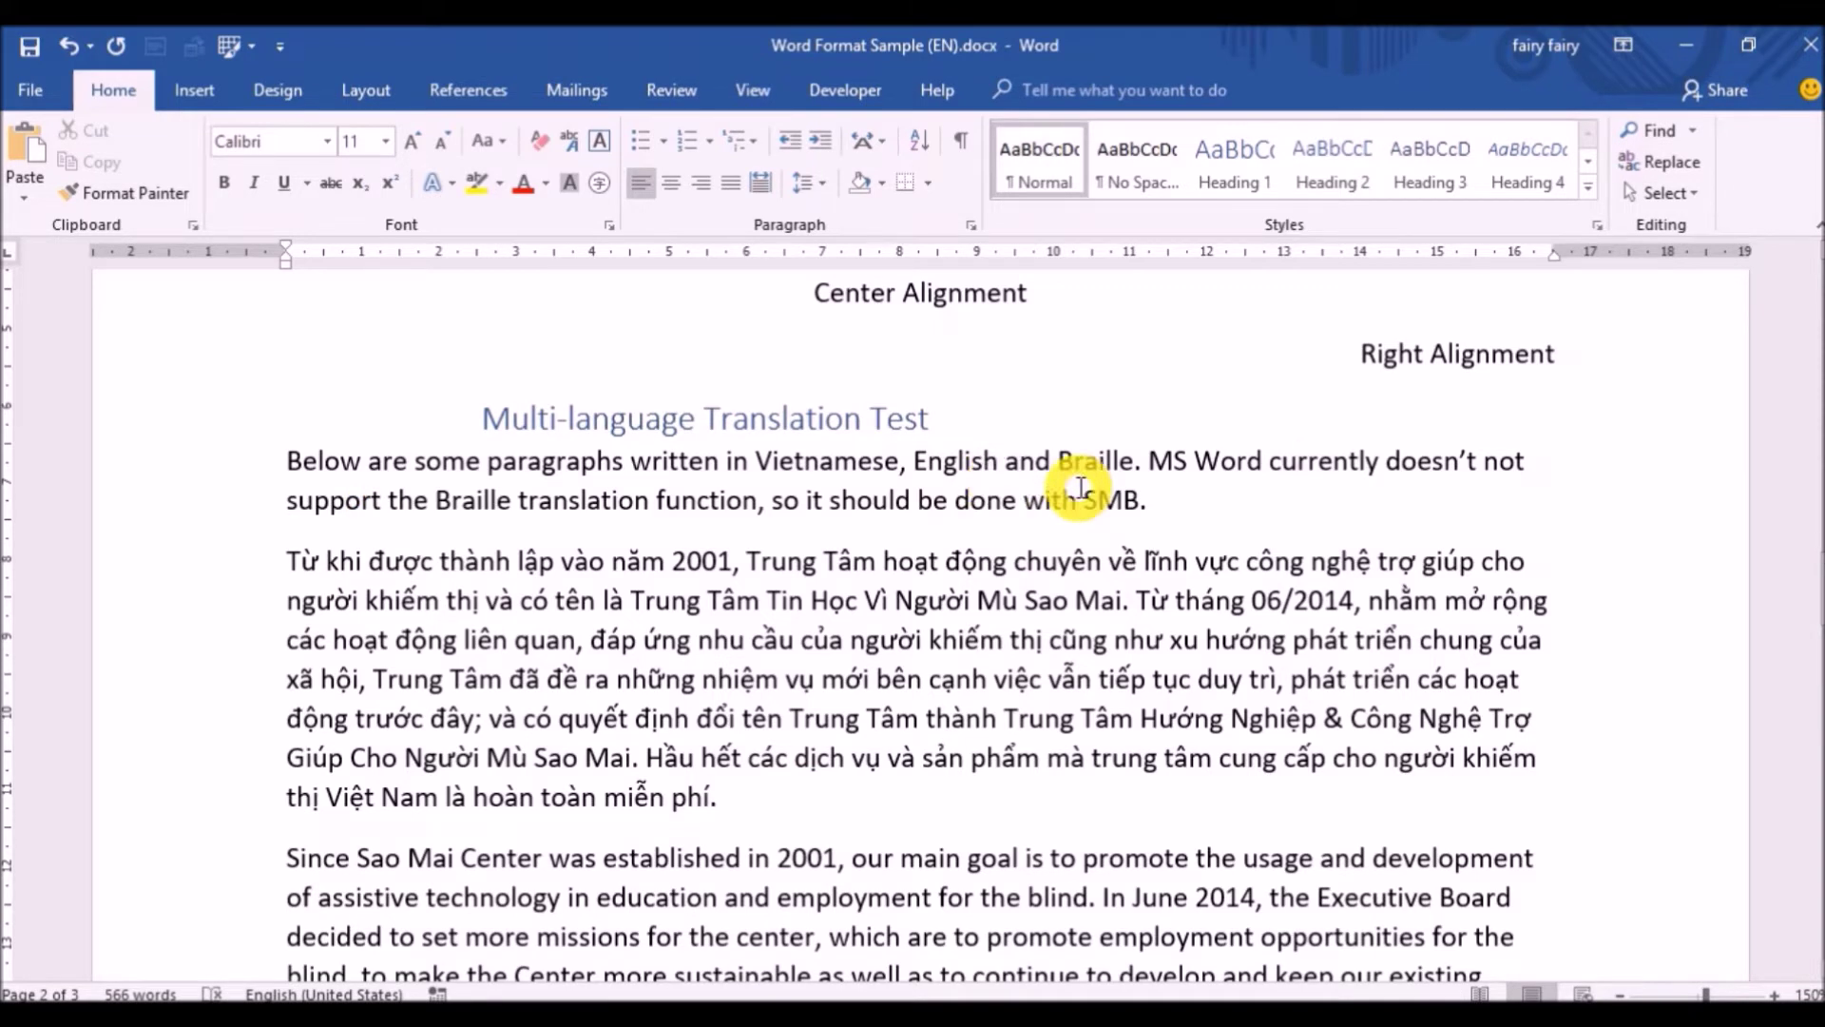
# Step: Apply the Normal style and justified alignment to the introductory, Vietnamese and English paragraphs under "Multi-language Translation Test"
pyautogui.scroll(-7, 1081, 488)
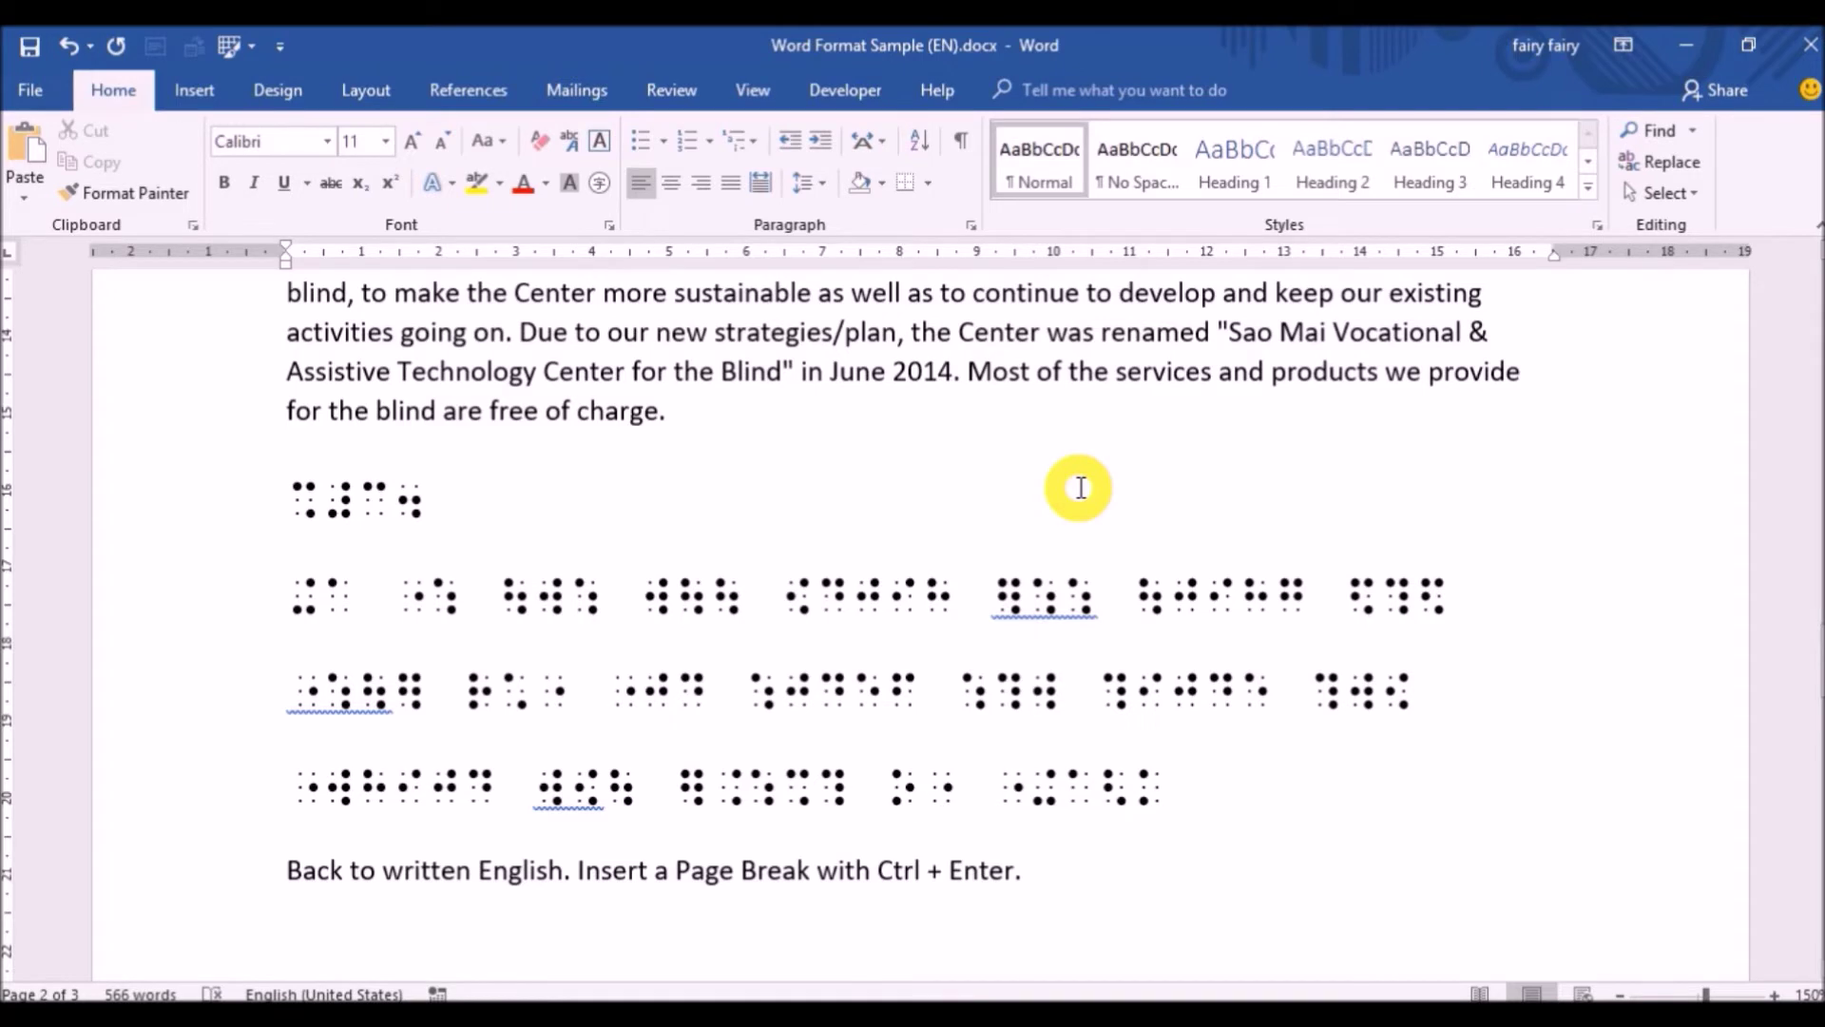
pyautogui.scroll(6, 1081, 488)
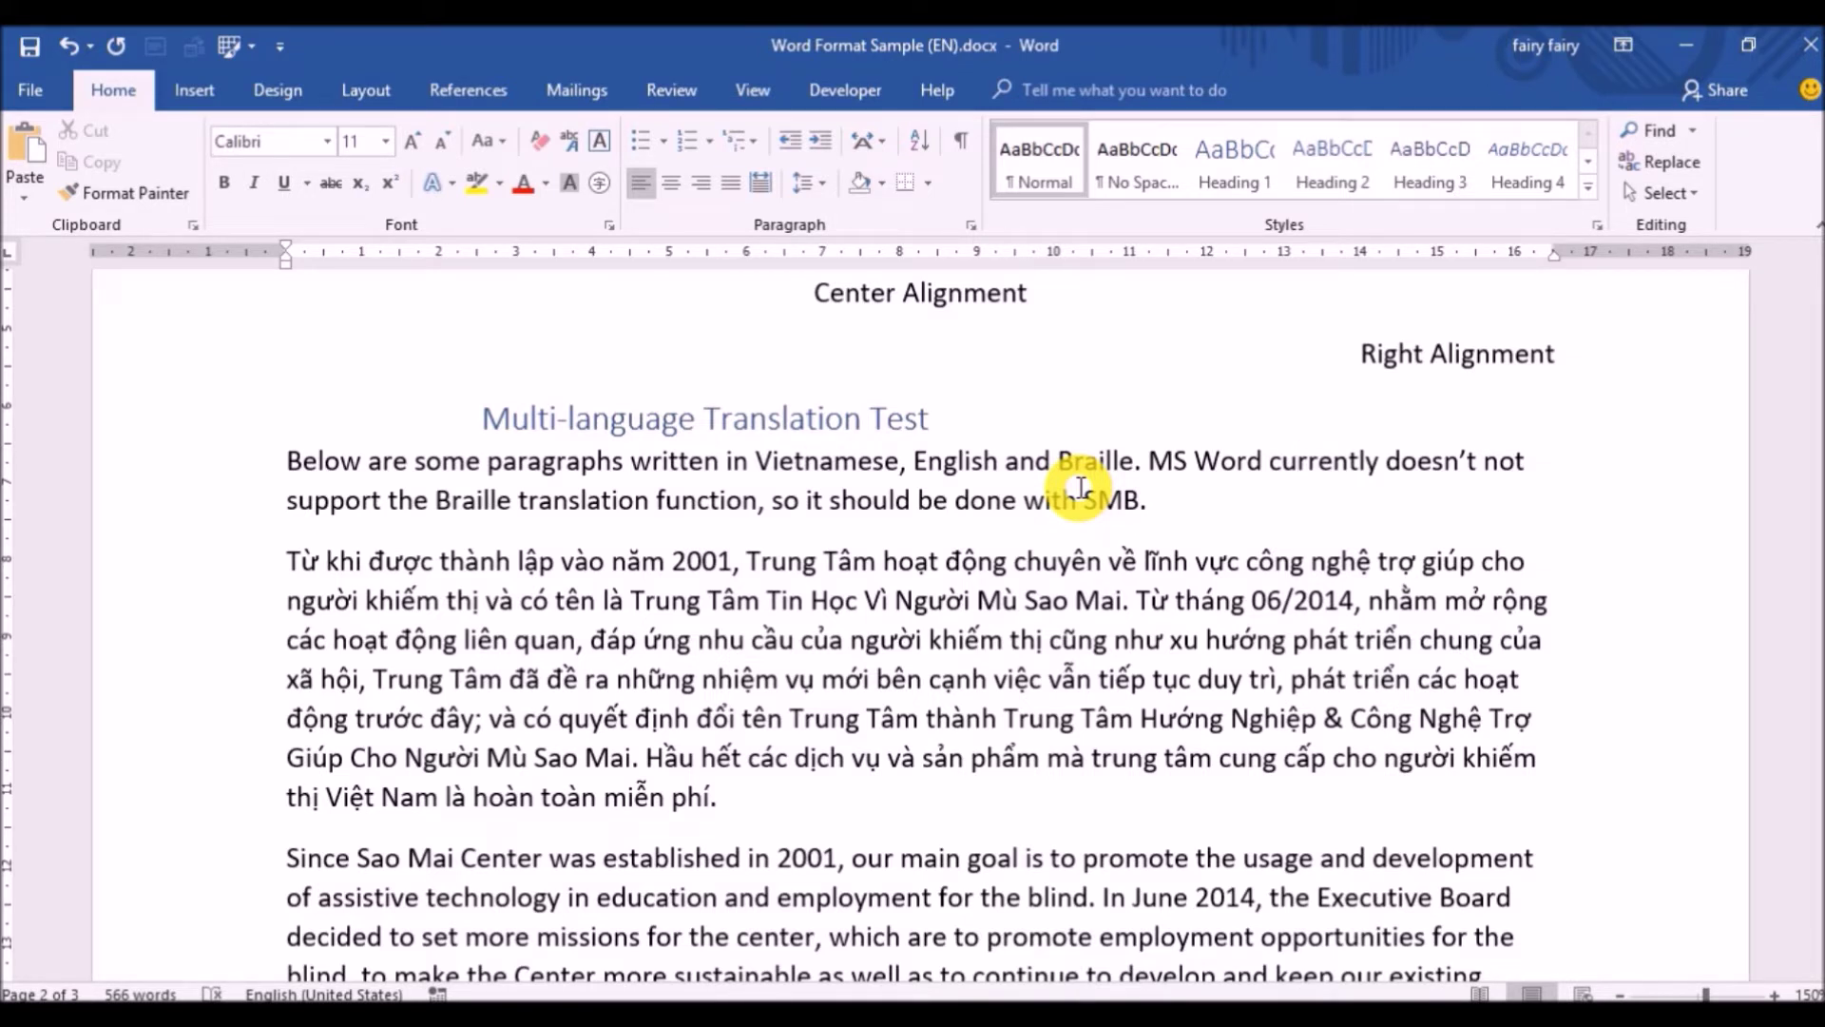
pyautogui.moveTo(253, 460); pyautogui.dragTo(1397, 884)
pyautogui.scroll(-1, 1507, 803)
pyautogui.scroll(-1, 1502, 837)
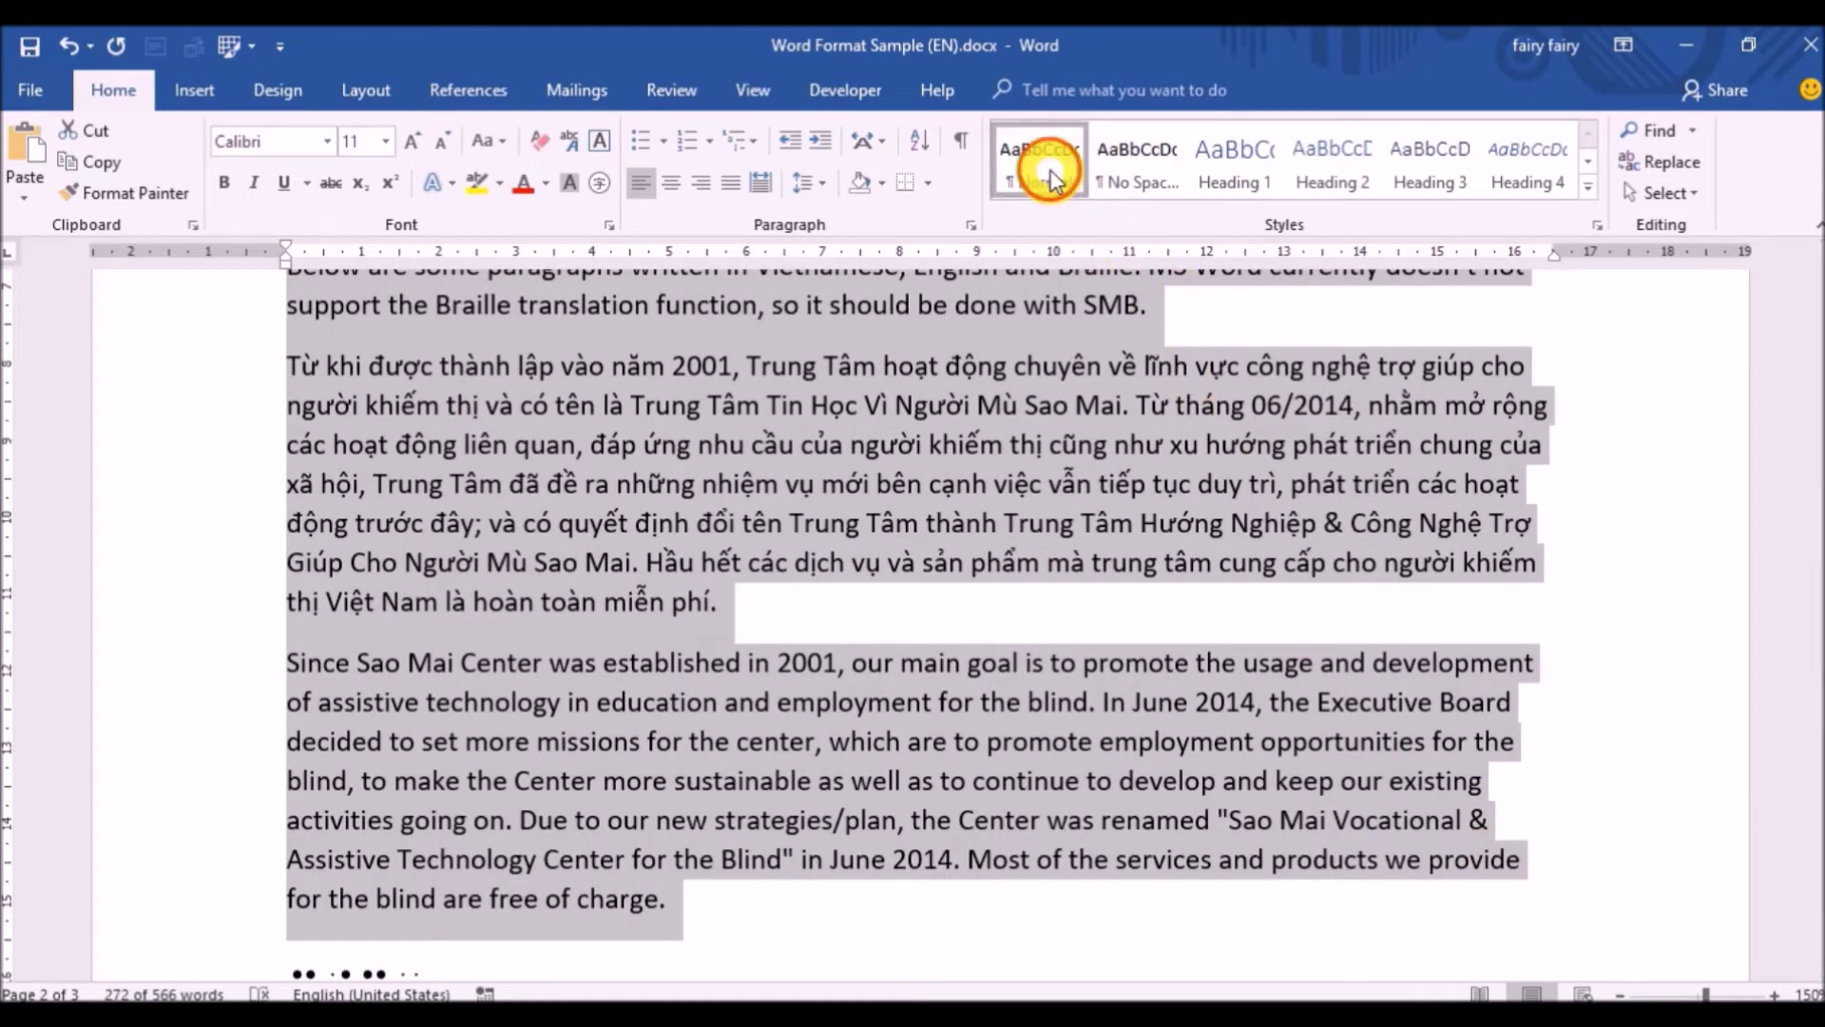
pyautogui.click(1050, 181)
pyautogui.click(732, 184)
pyautogui.click(1124, 444)
# Step: Apply the Normal style to the line "Back to written English. Insert a Page Break with Ctrl + Enter."
pyautogui.scroll(-10, 1440, 534)
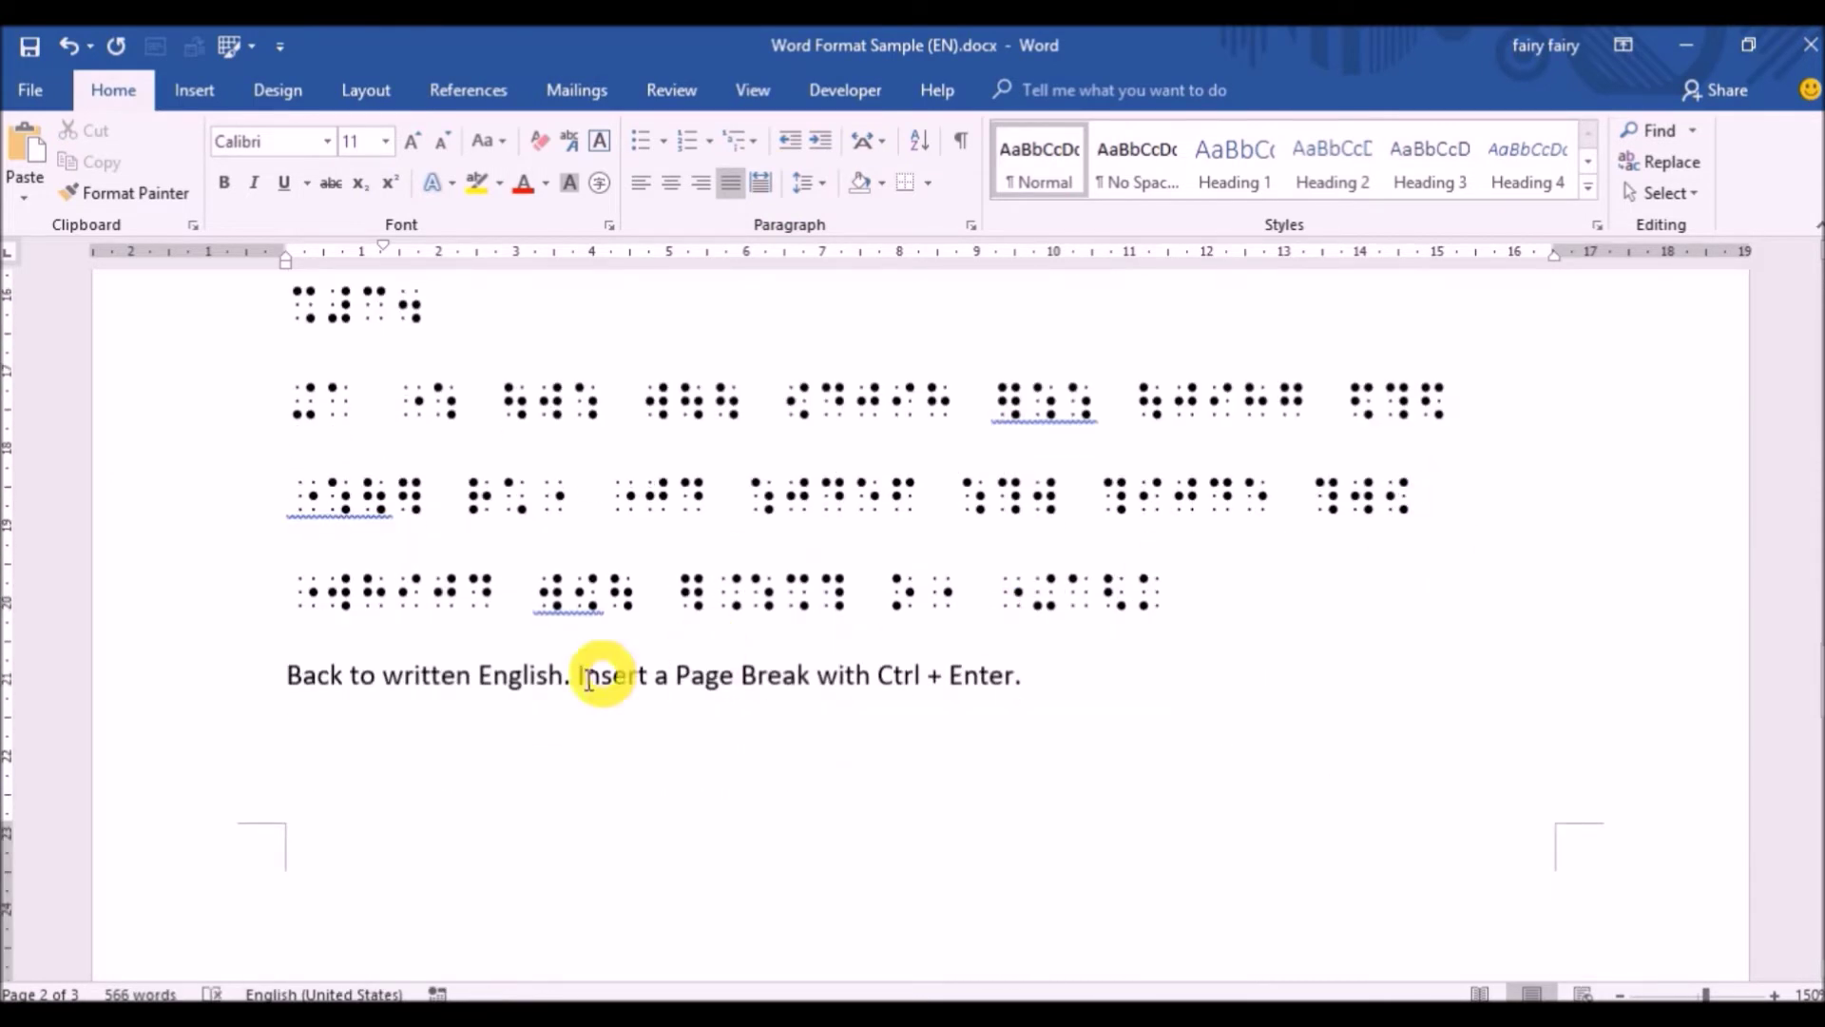
pyautogui.click(253, 676)
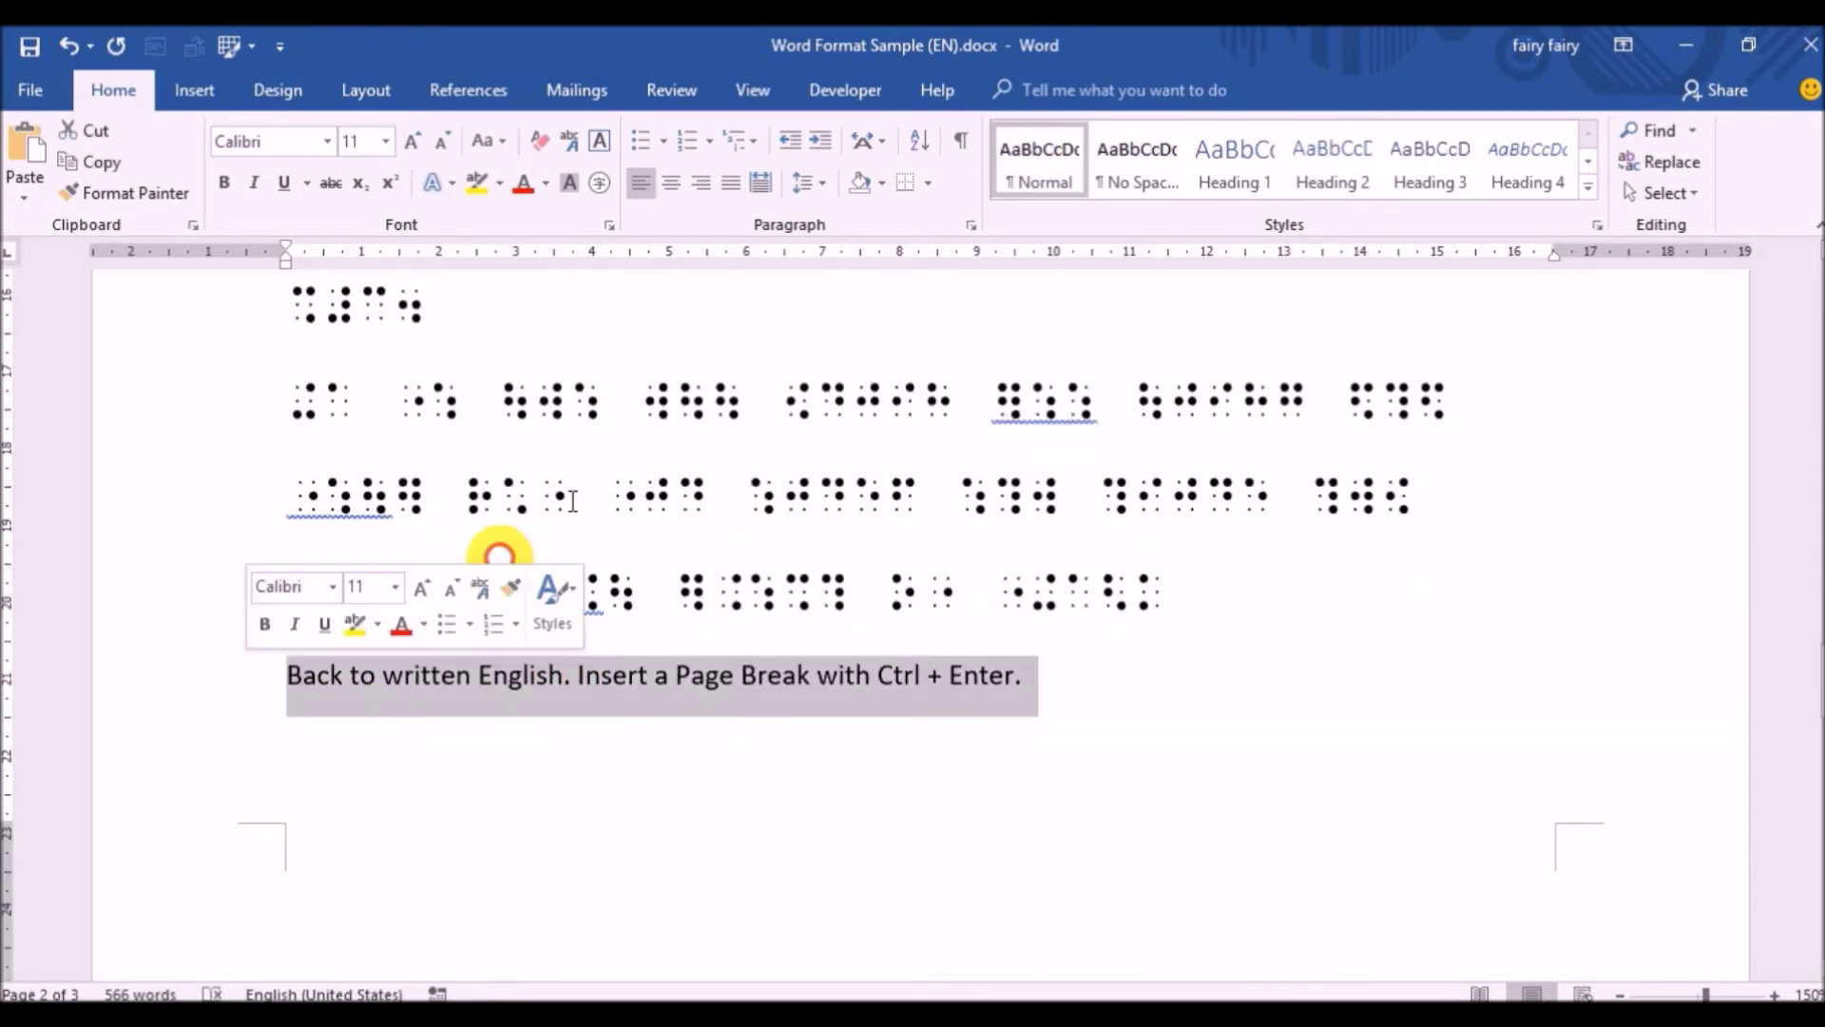
pyautogui.click(1027, 161)
pyautogui.click(1127, 680)
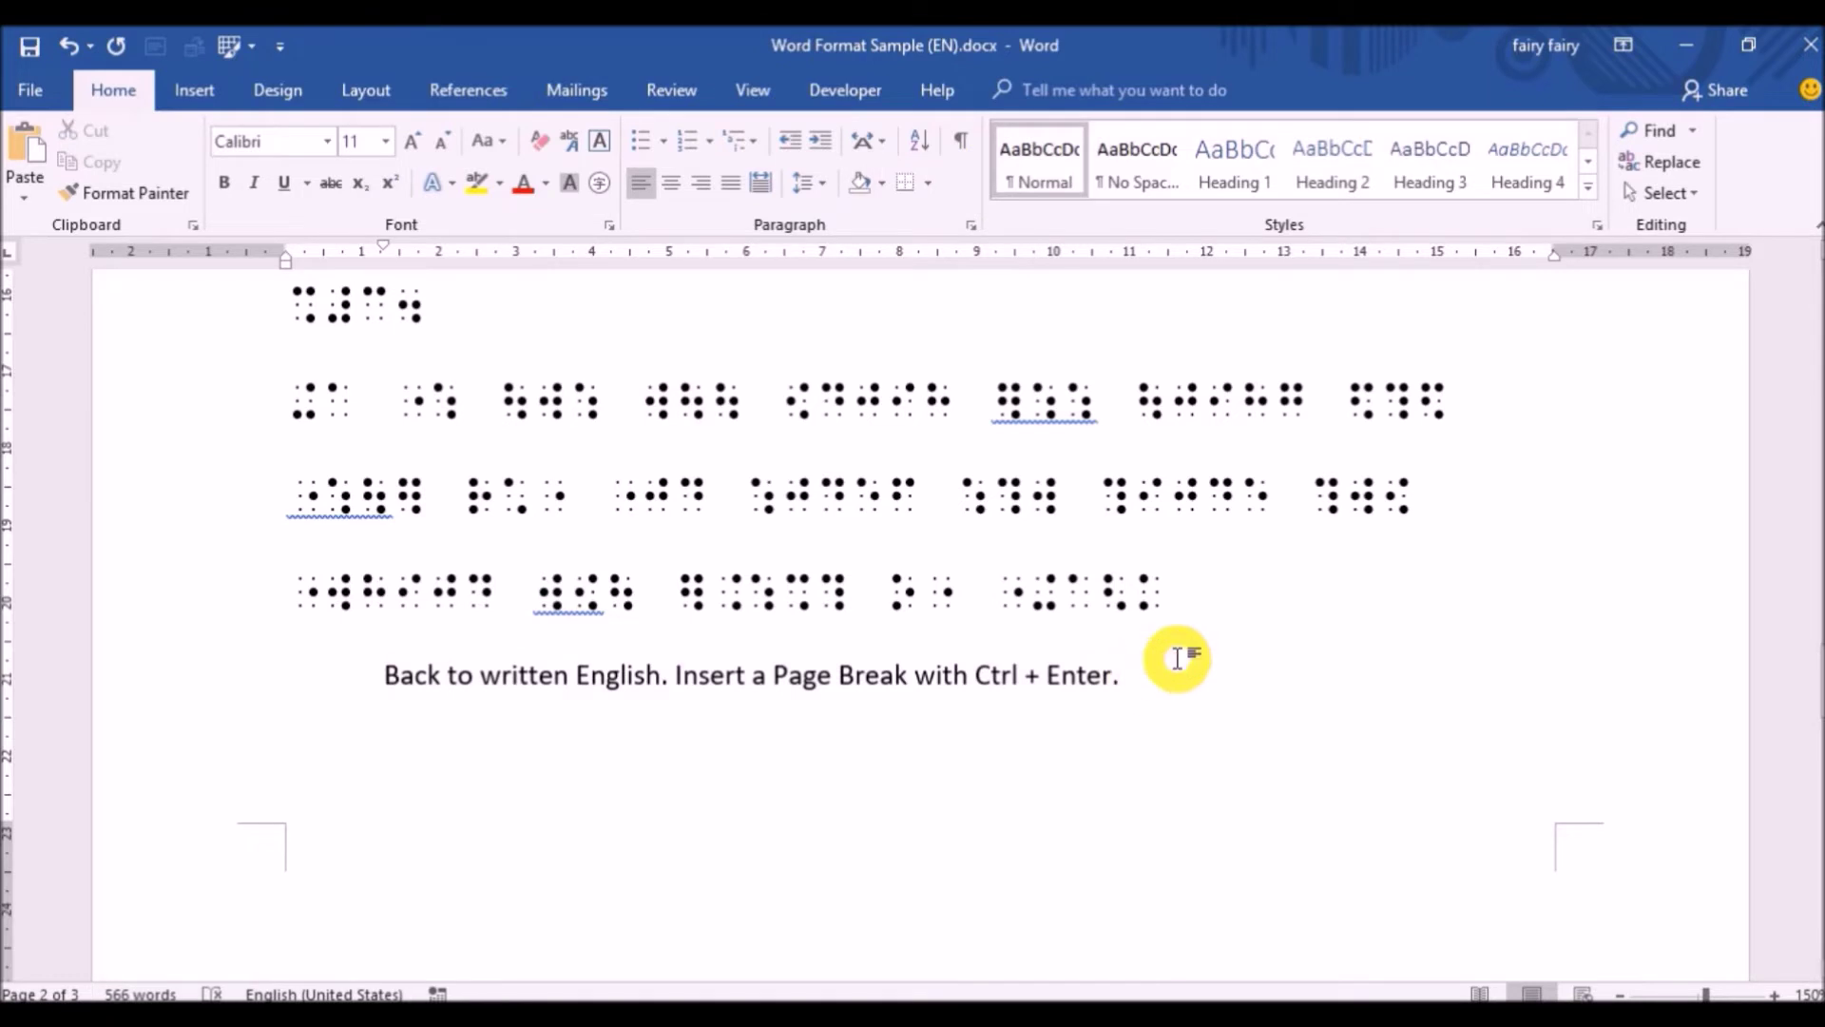
# Step: Apply the Heading 2 style to "Table Test" and the Normal style to the sentence "Below is a table with 3 columns and 5 rows."
pyautogui.scroll(-8, 1445, 677)
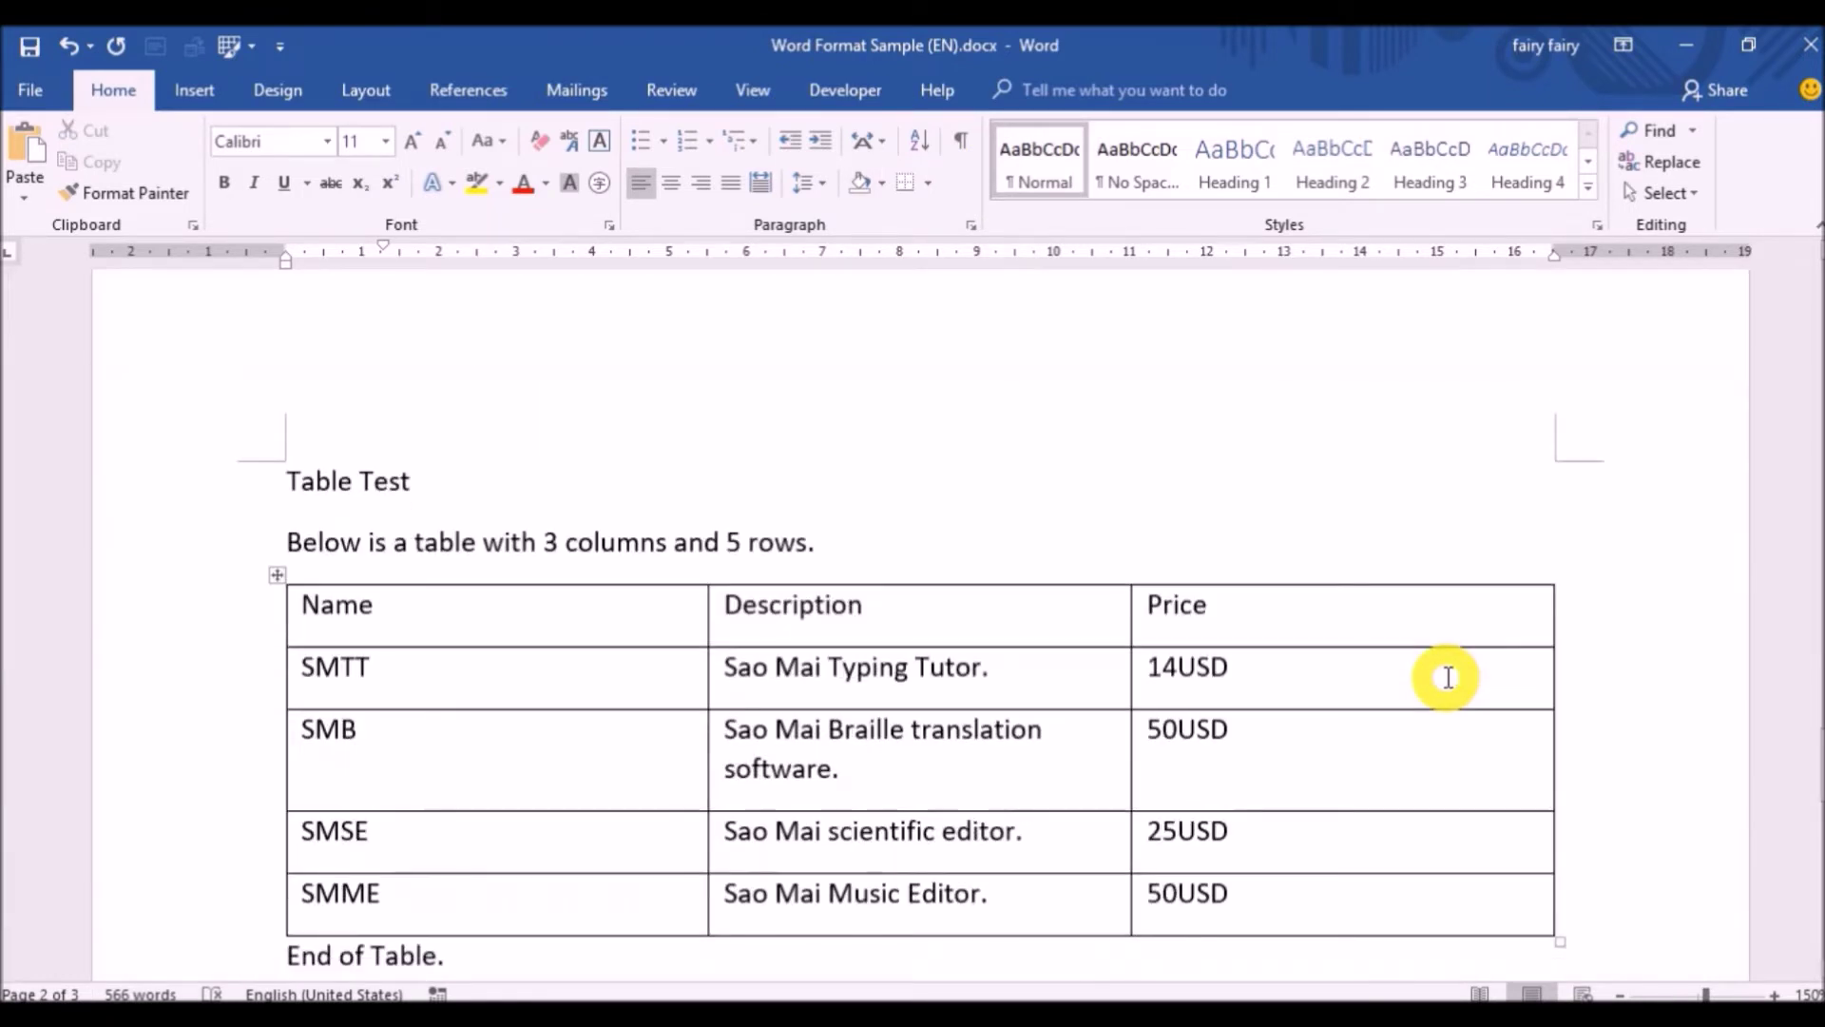
pyautogui.click(193, 385)
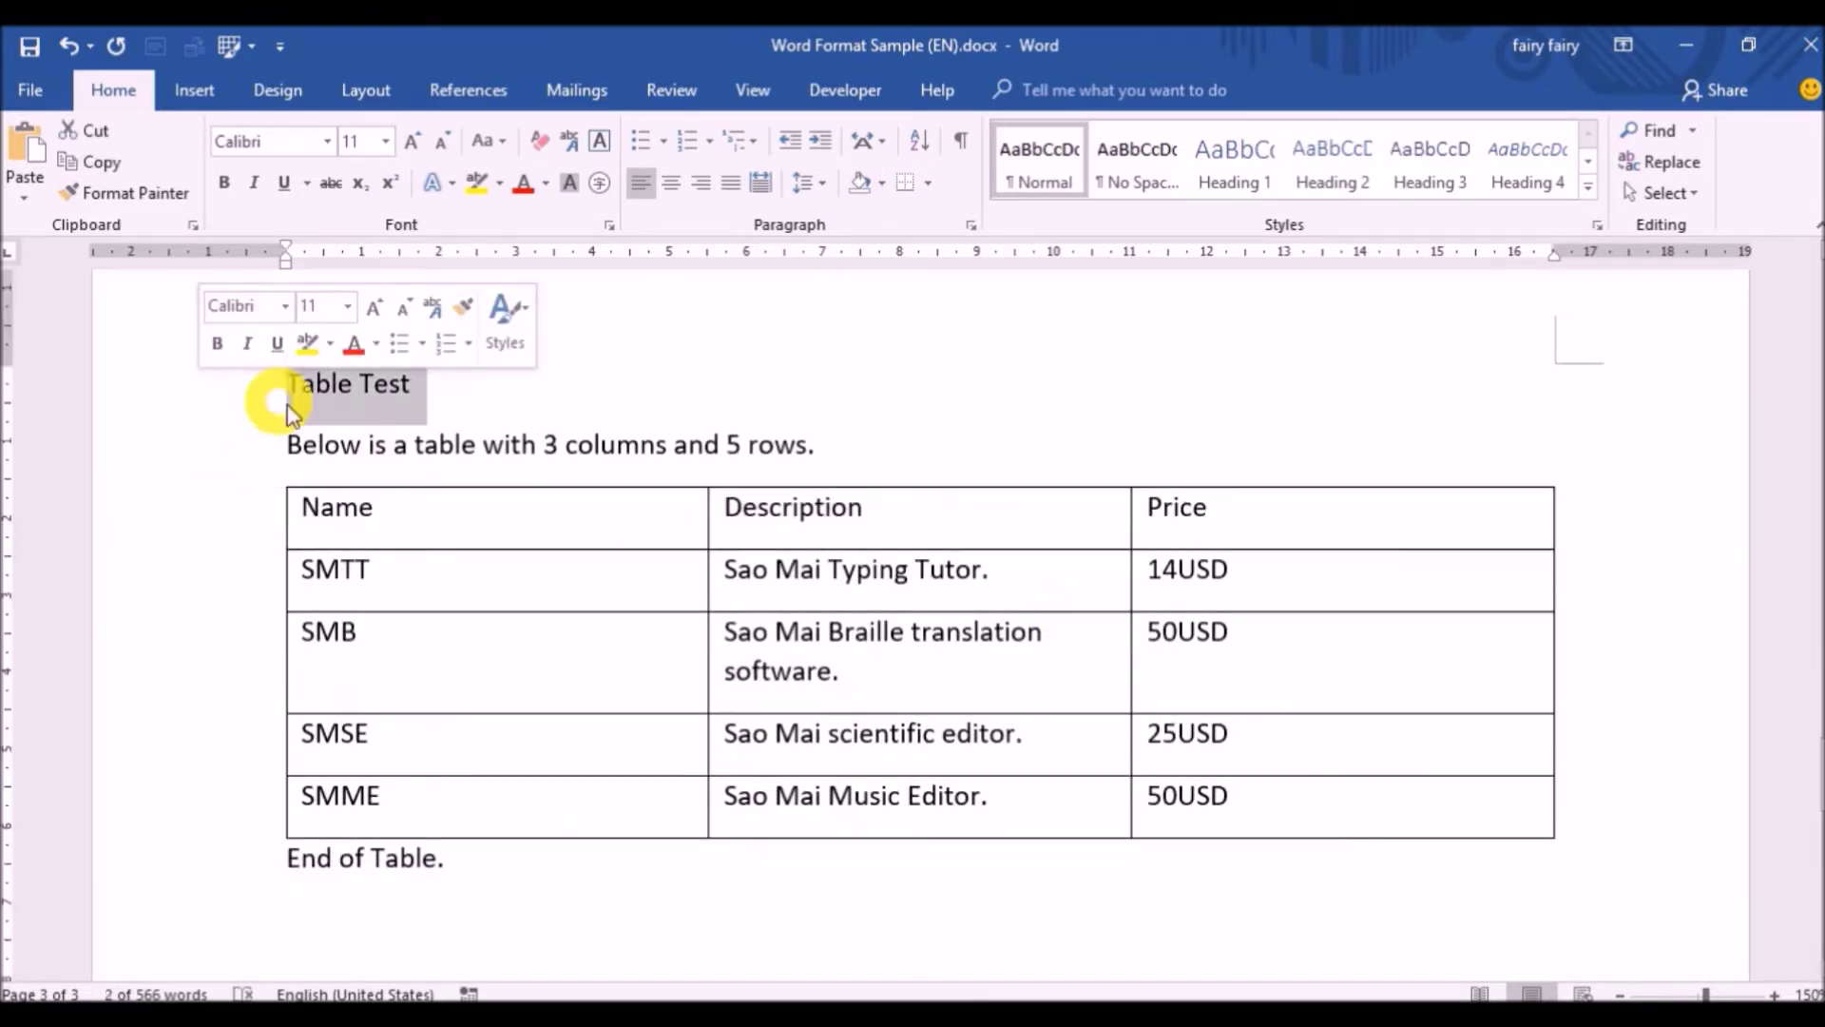
pyautogui.click(1326, 171)
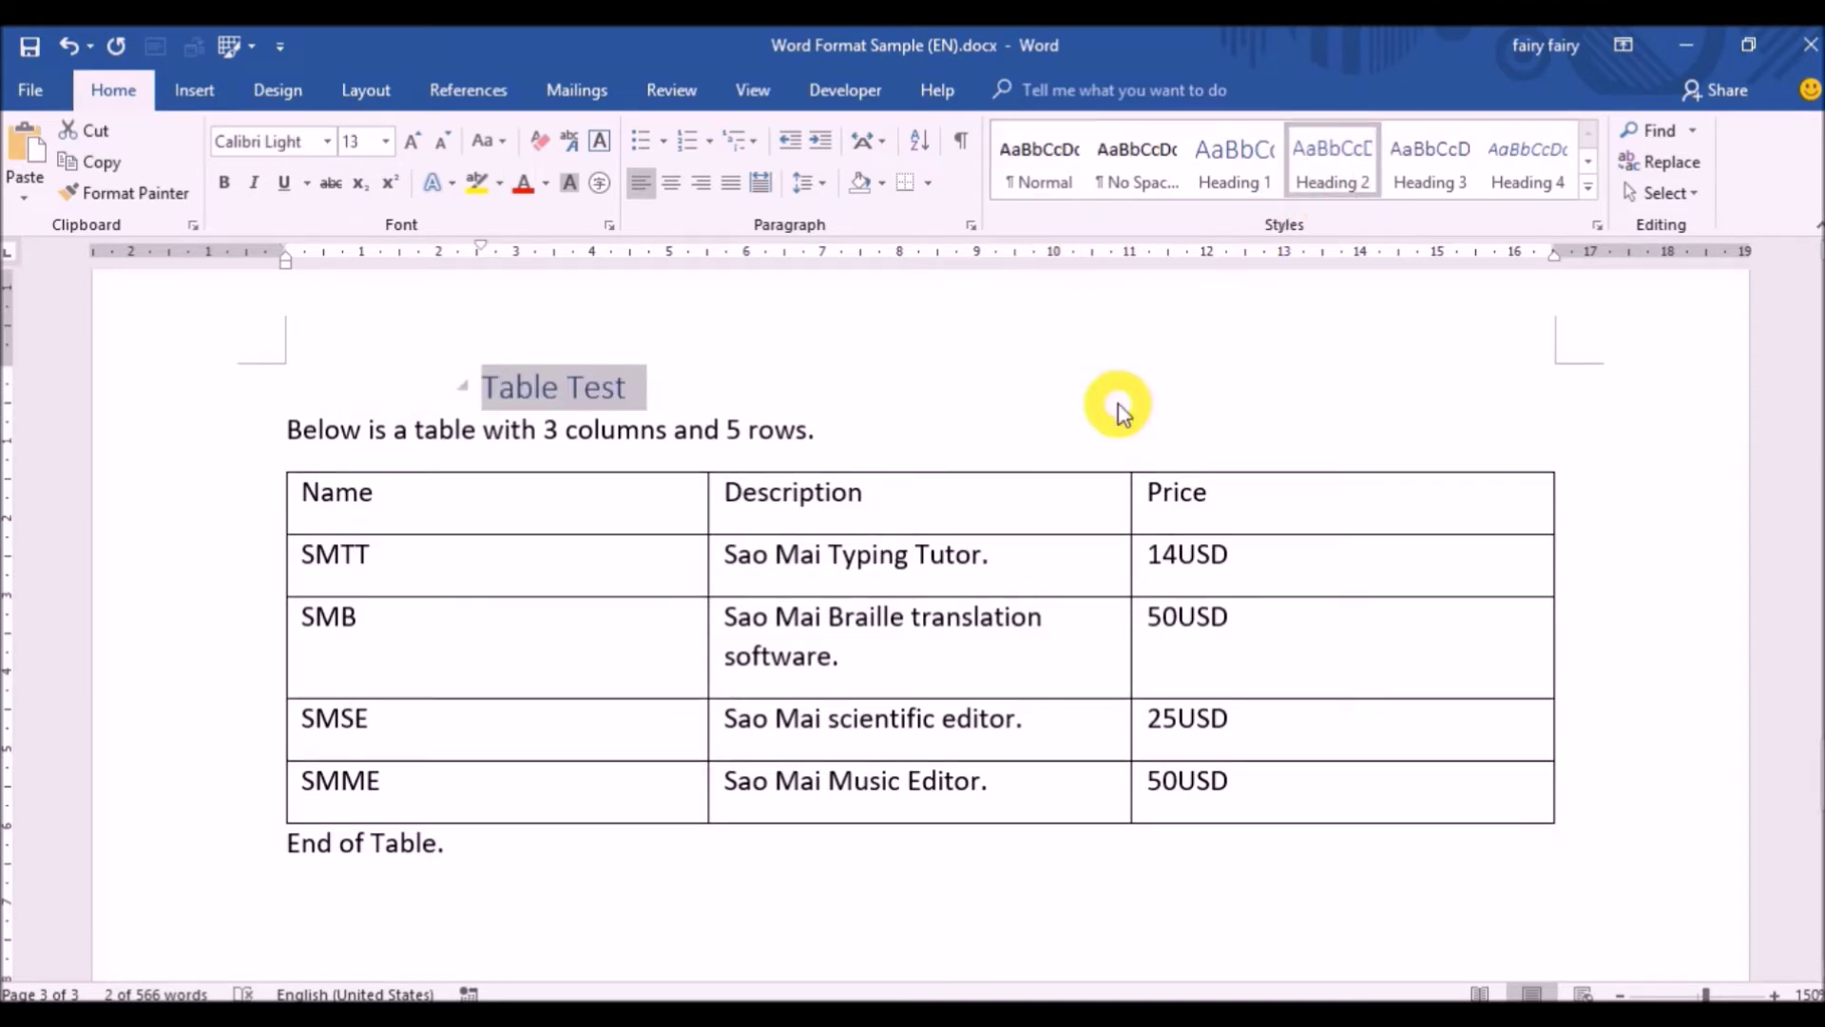
pyautogui.click(226, 441)
pyautogui.click(1041, 171)
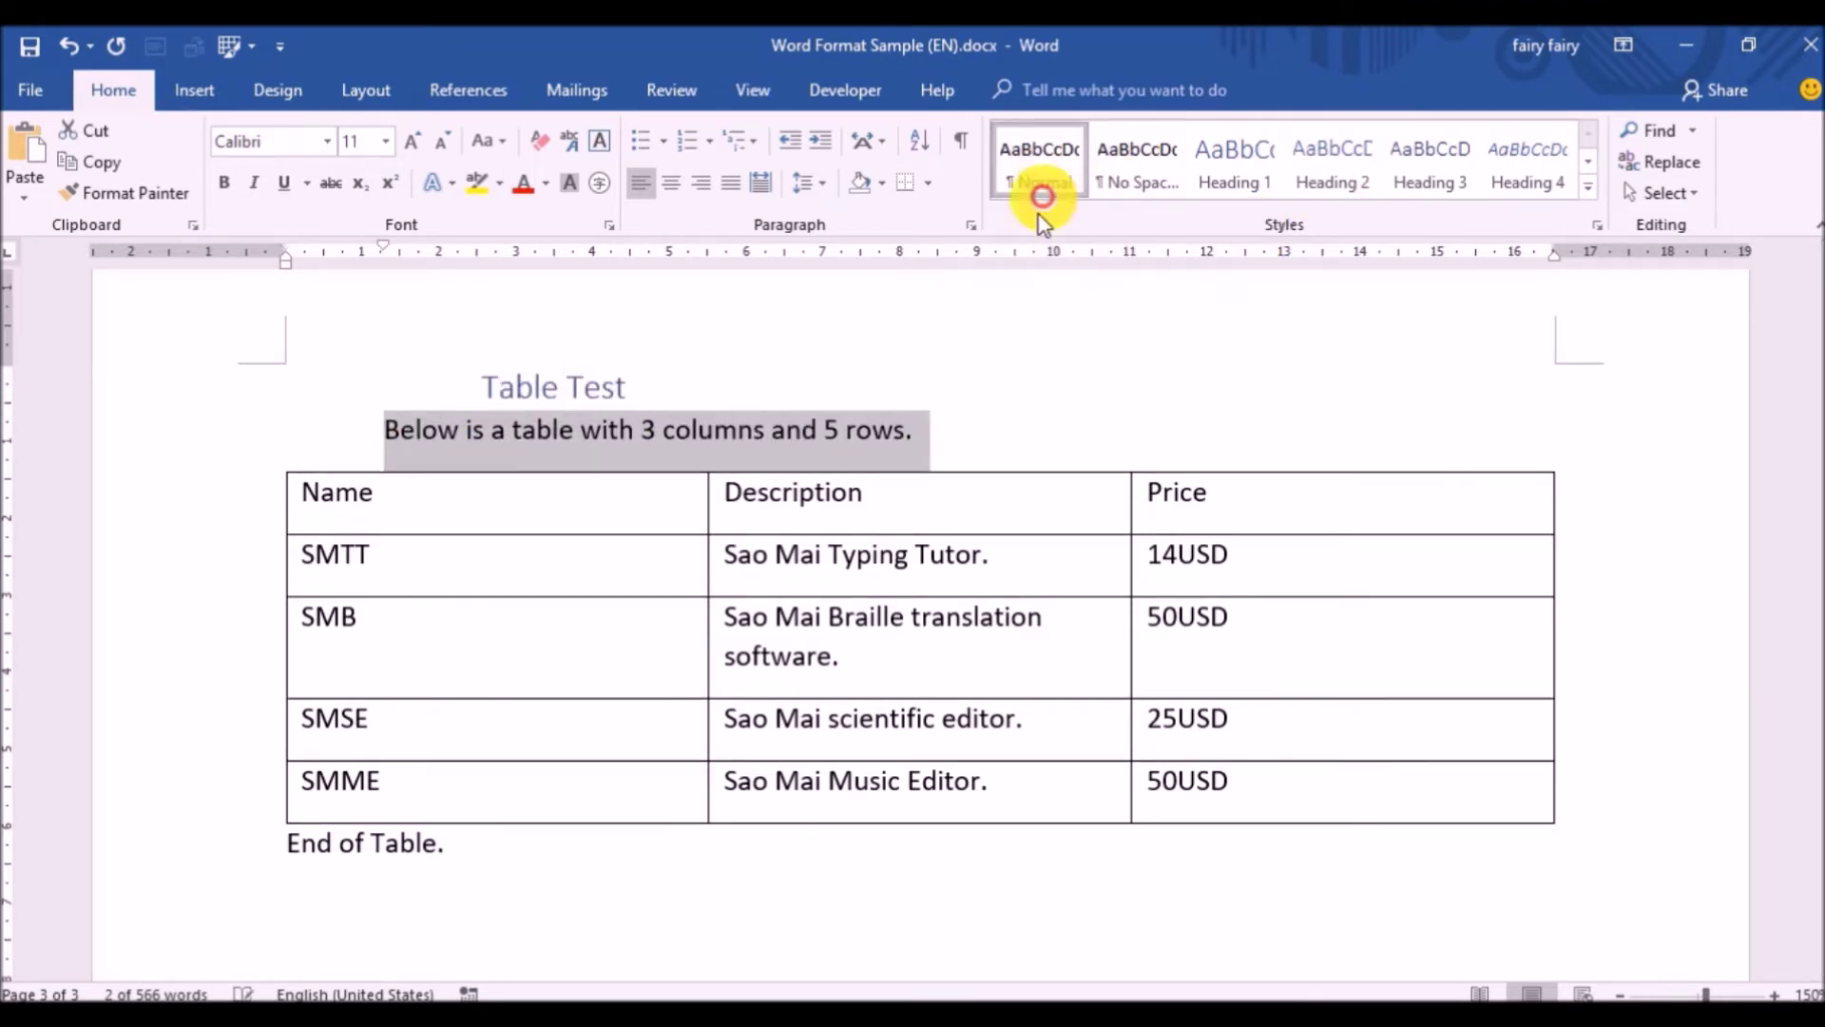
# Step: Add an empty line after the sentence "Below is a table with 3 columns and 5 rows." and preview table sizes there
pyautogui.click(1061, 442)
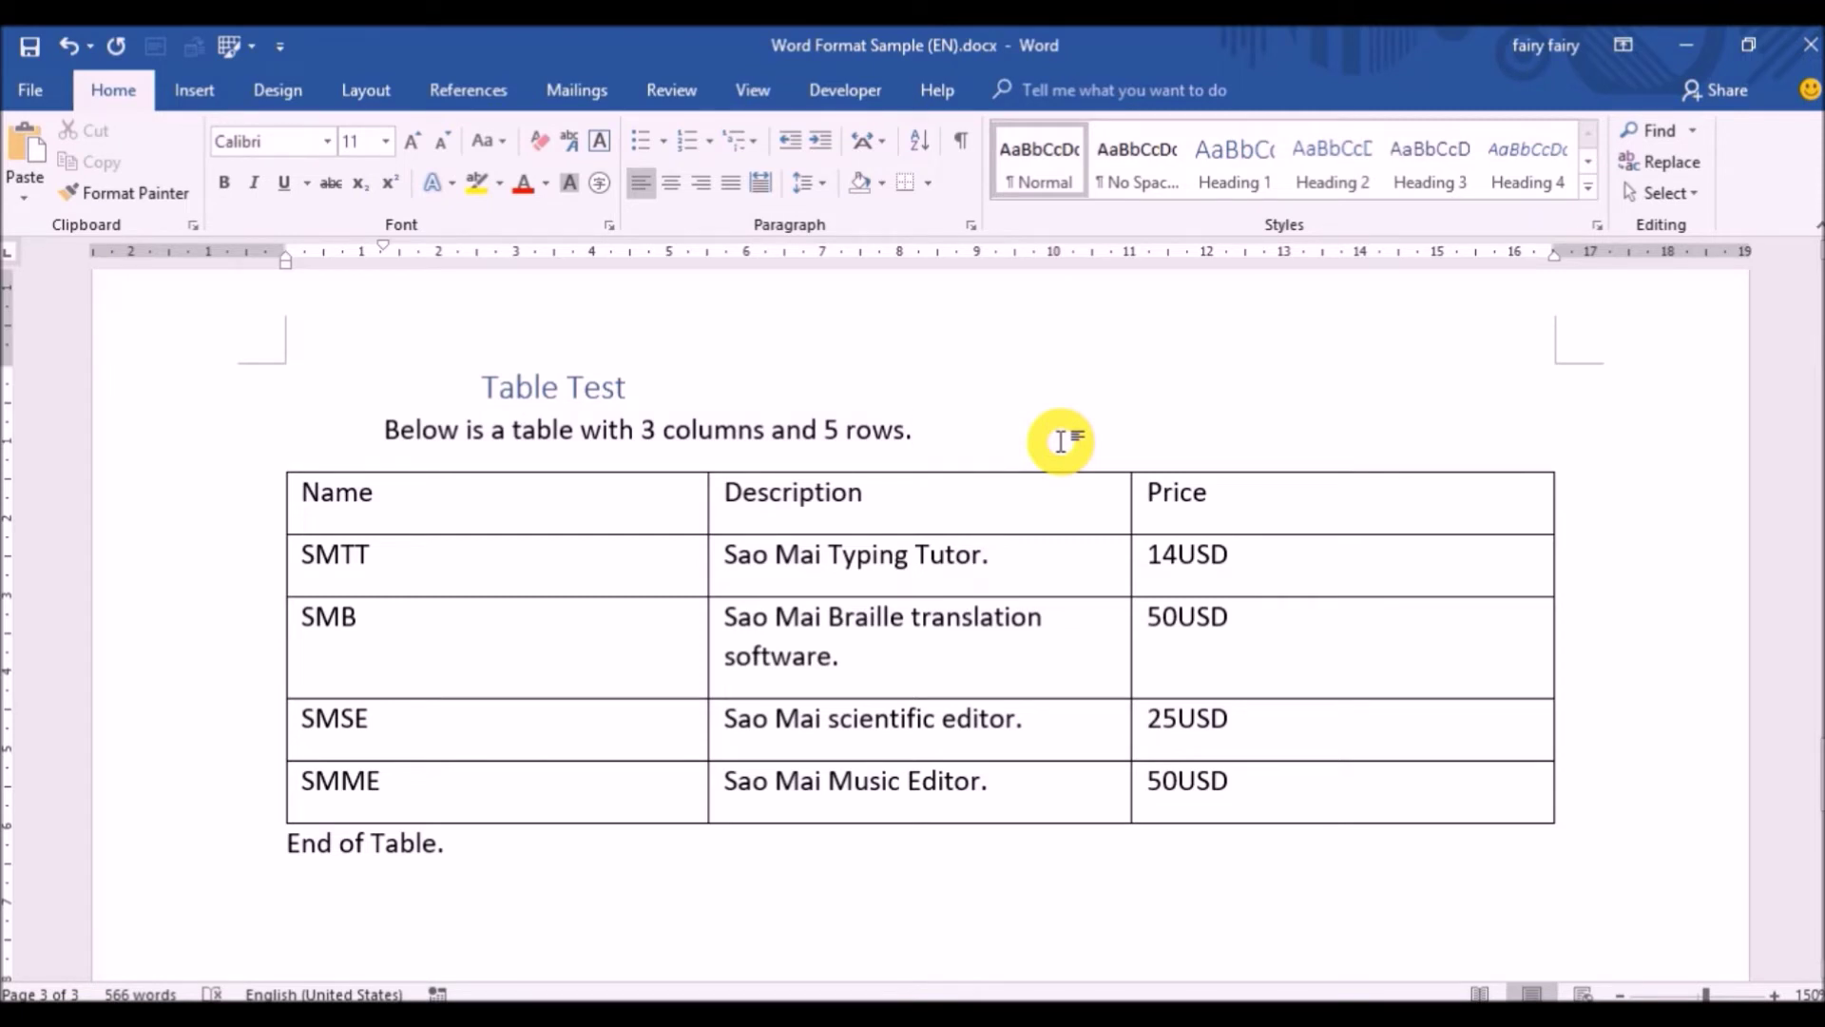
pyautogui.press('Return')
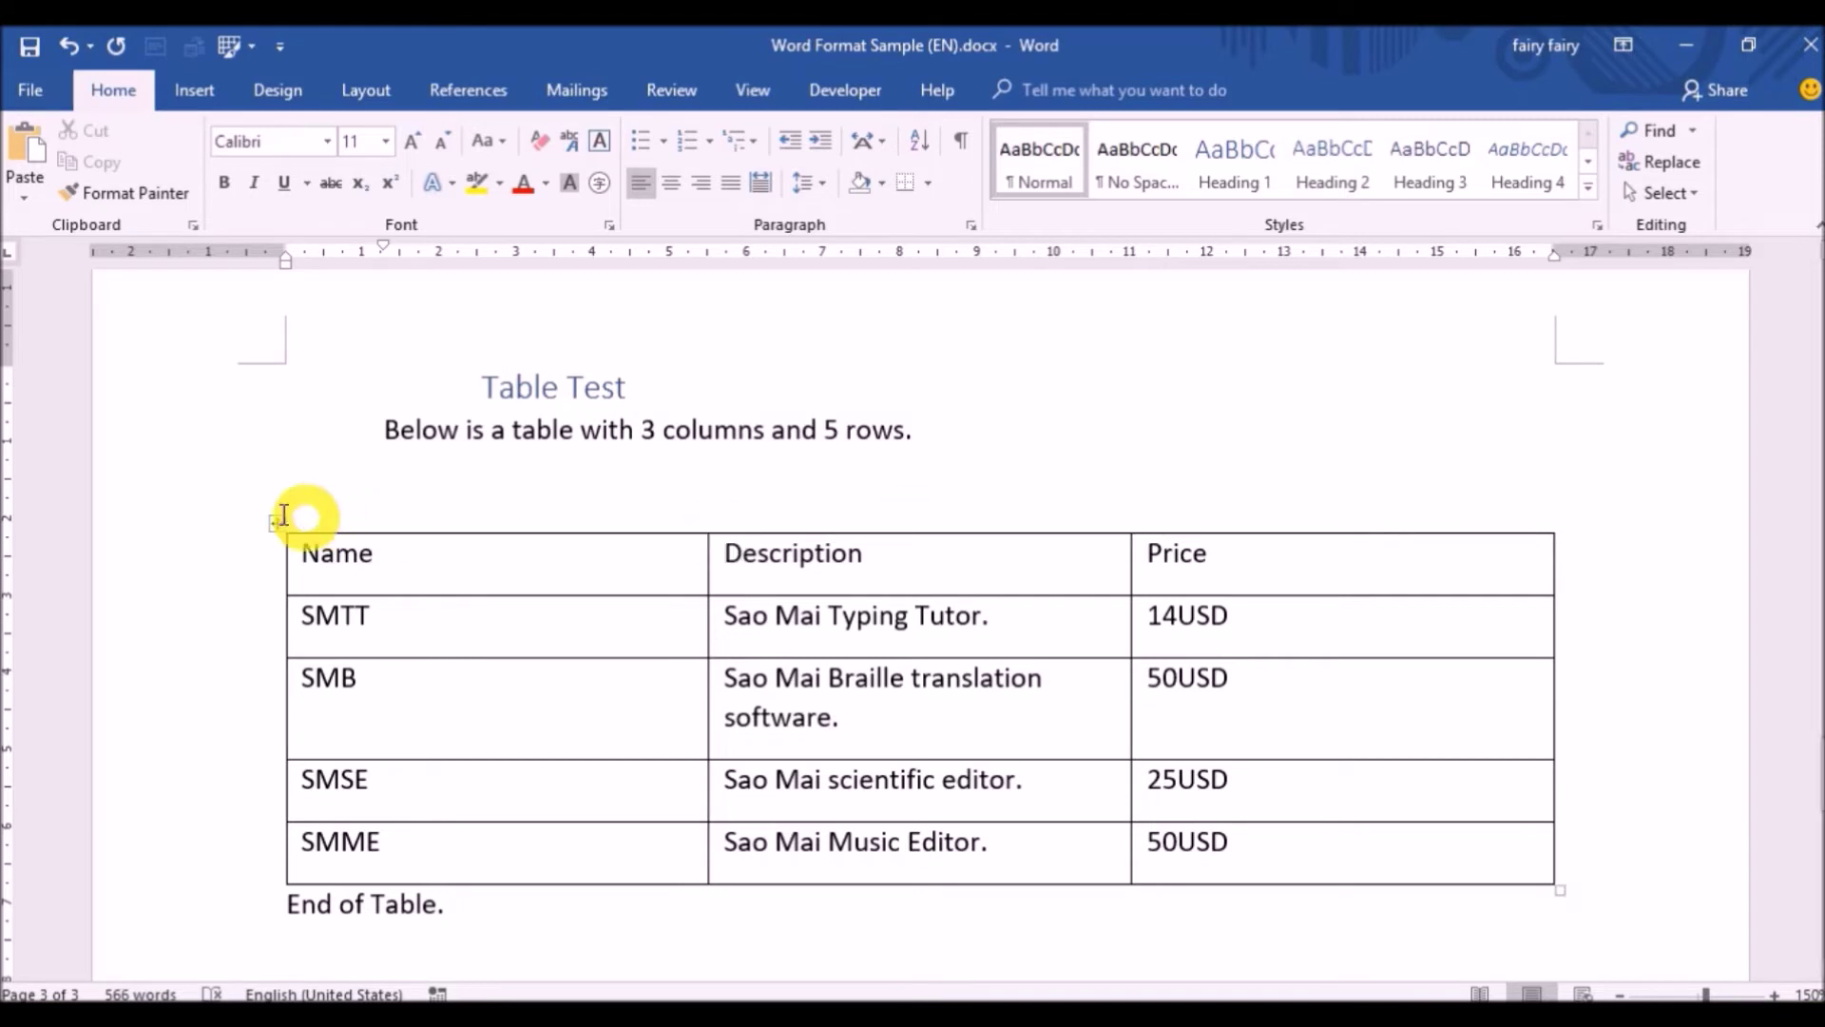
pyautogui.click(193, 104)
pyautogui.click(183, 209)
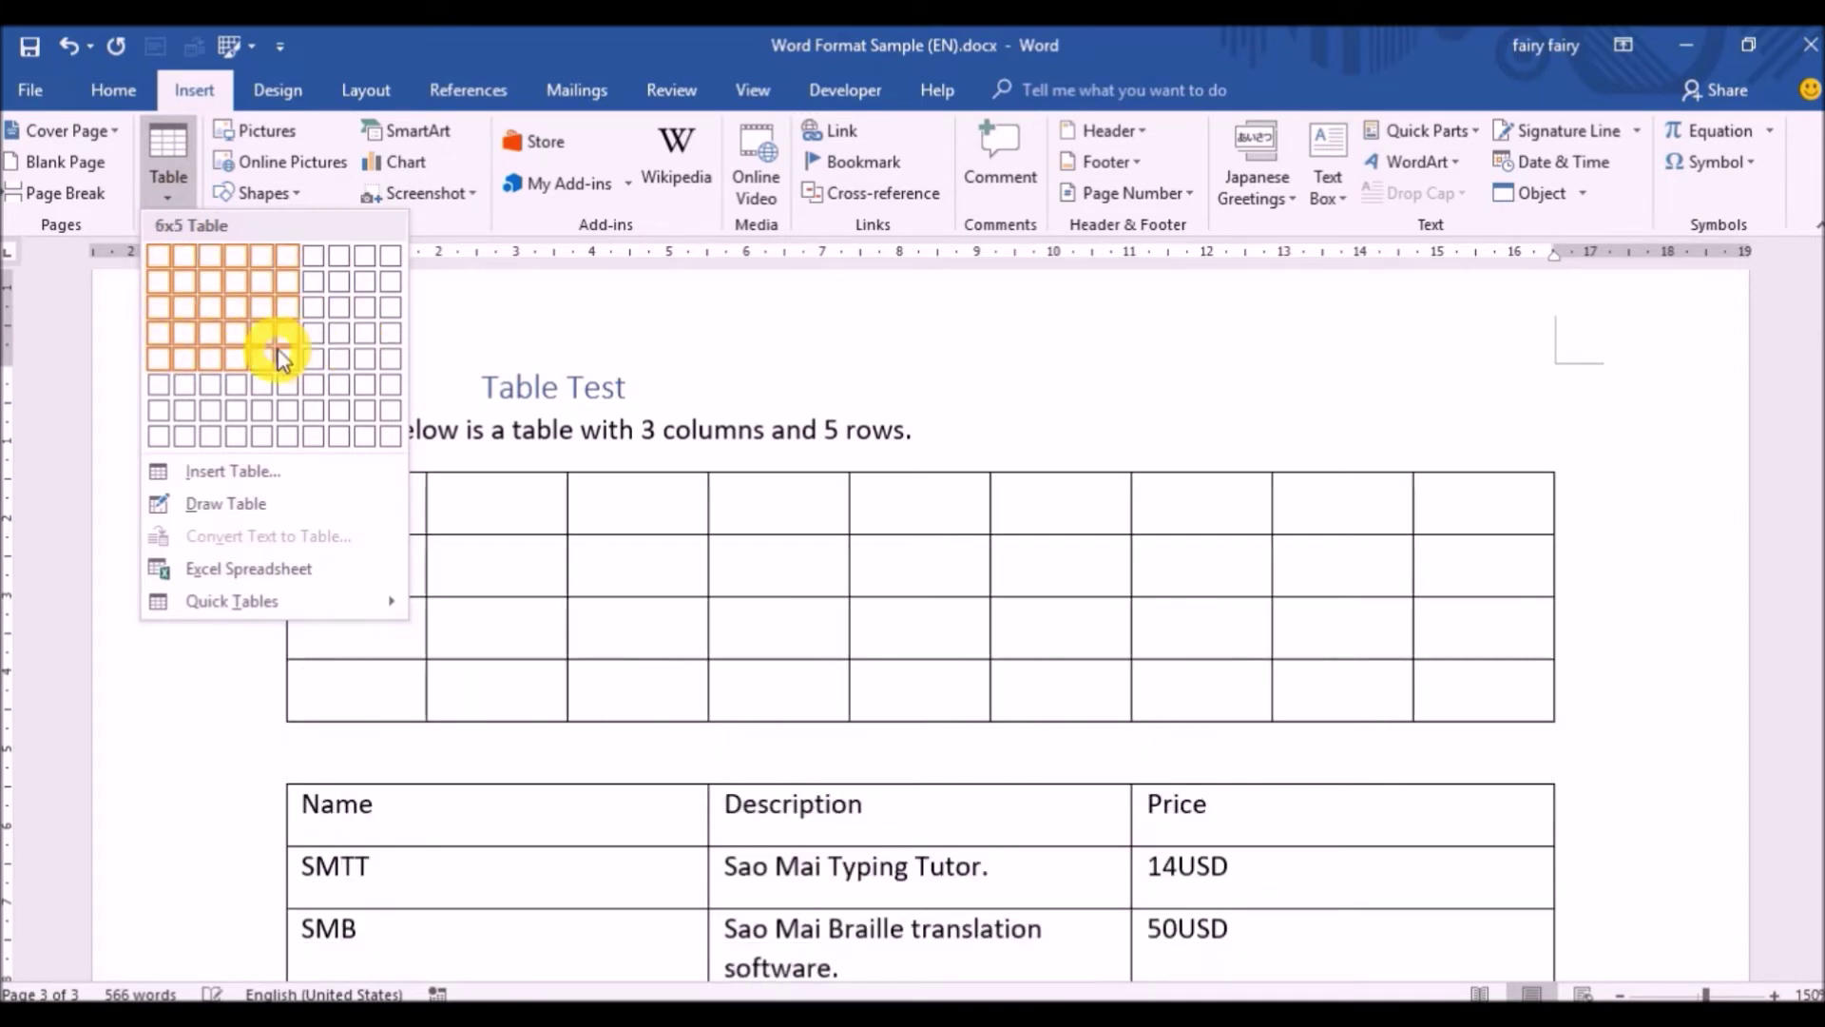
pyautogui.click(626, 341)
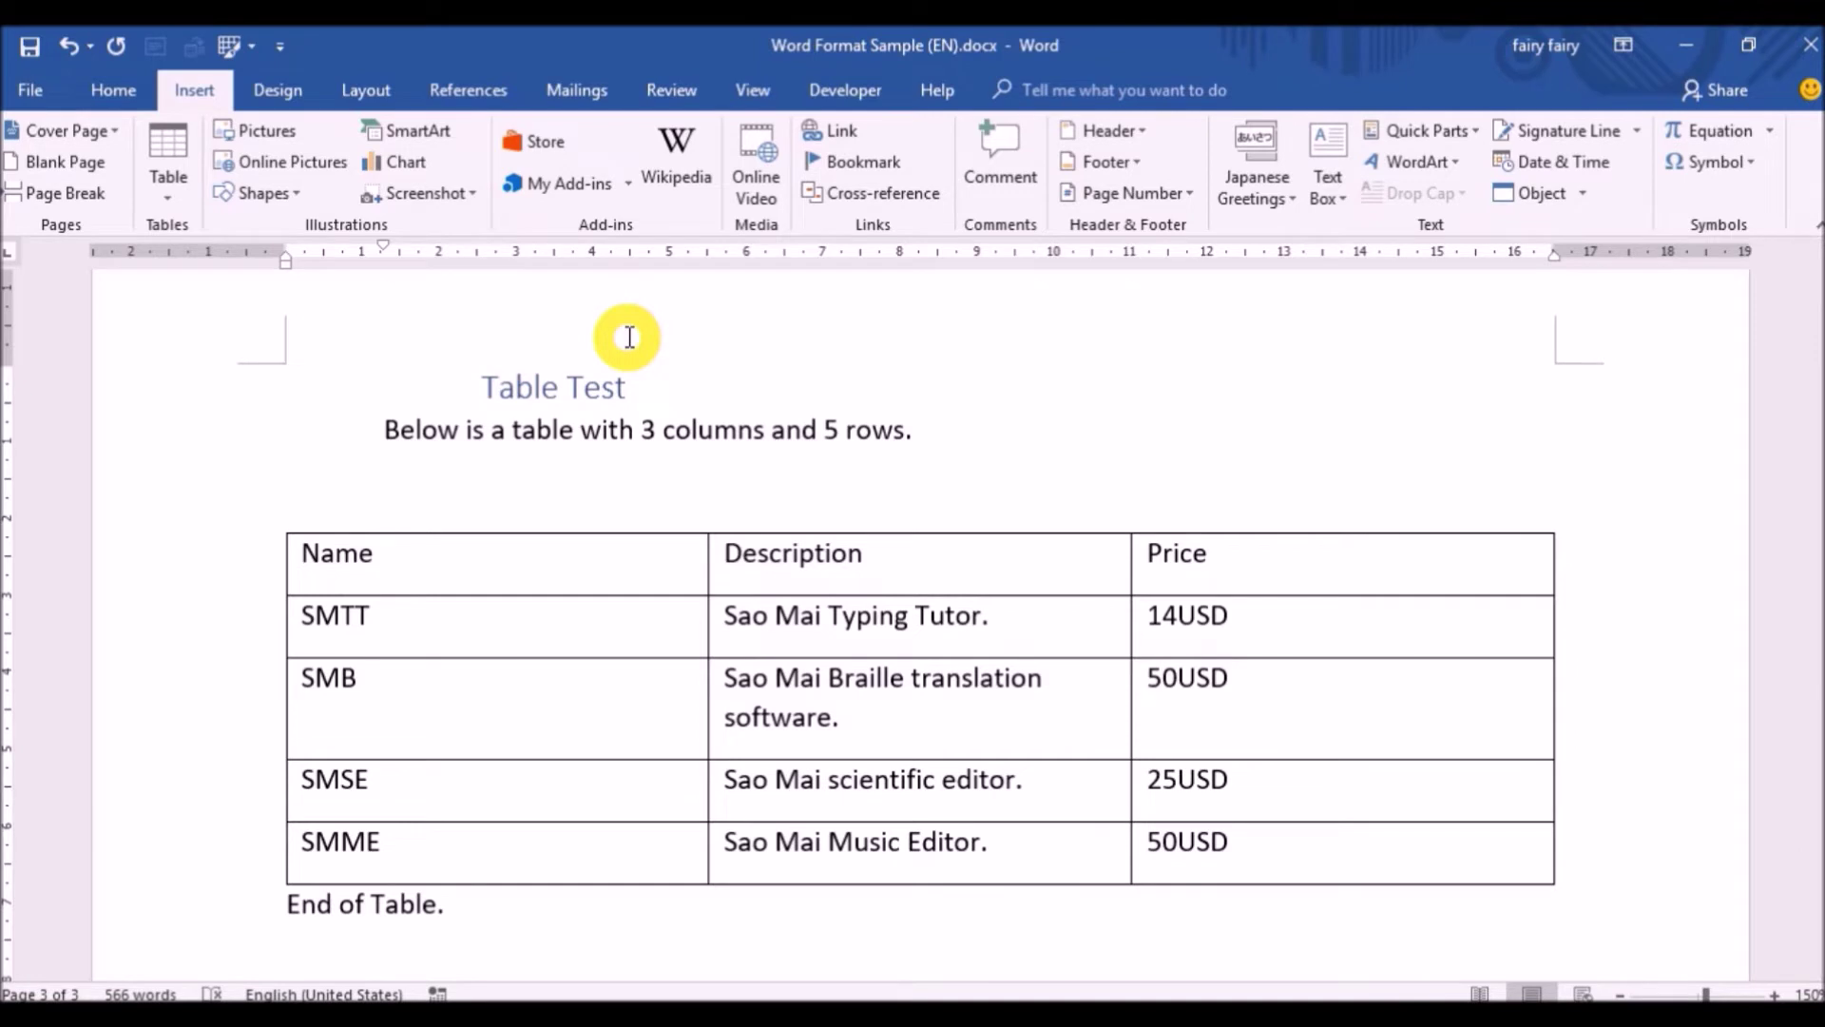
# Step: Insert an empty table with 3 columns and 5 rows below the sentence "Below is a table with 3 columns and 5 rows."
pyautogui.press('alt')
pyautogui.press('n')
pyautogui.press('t')
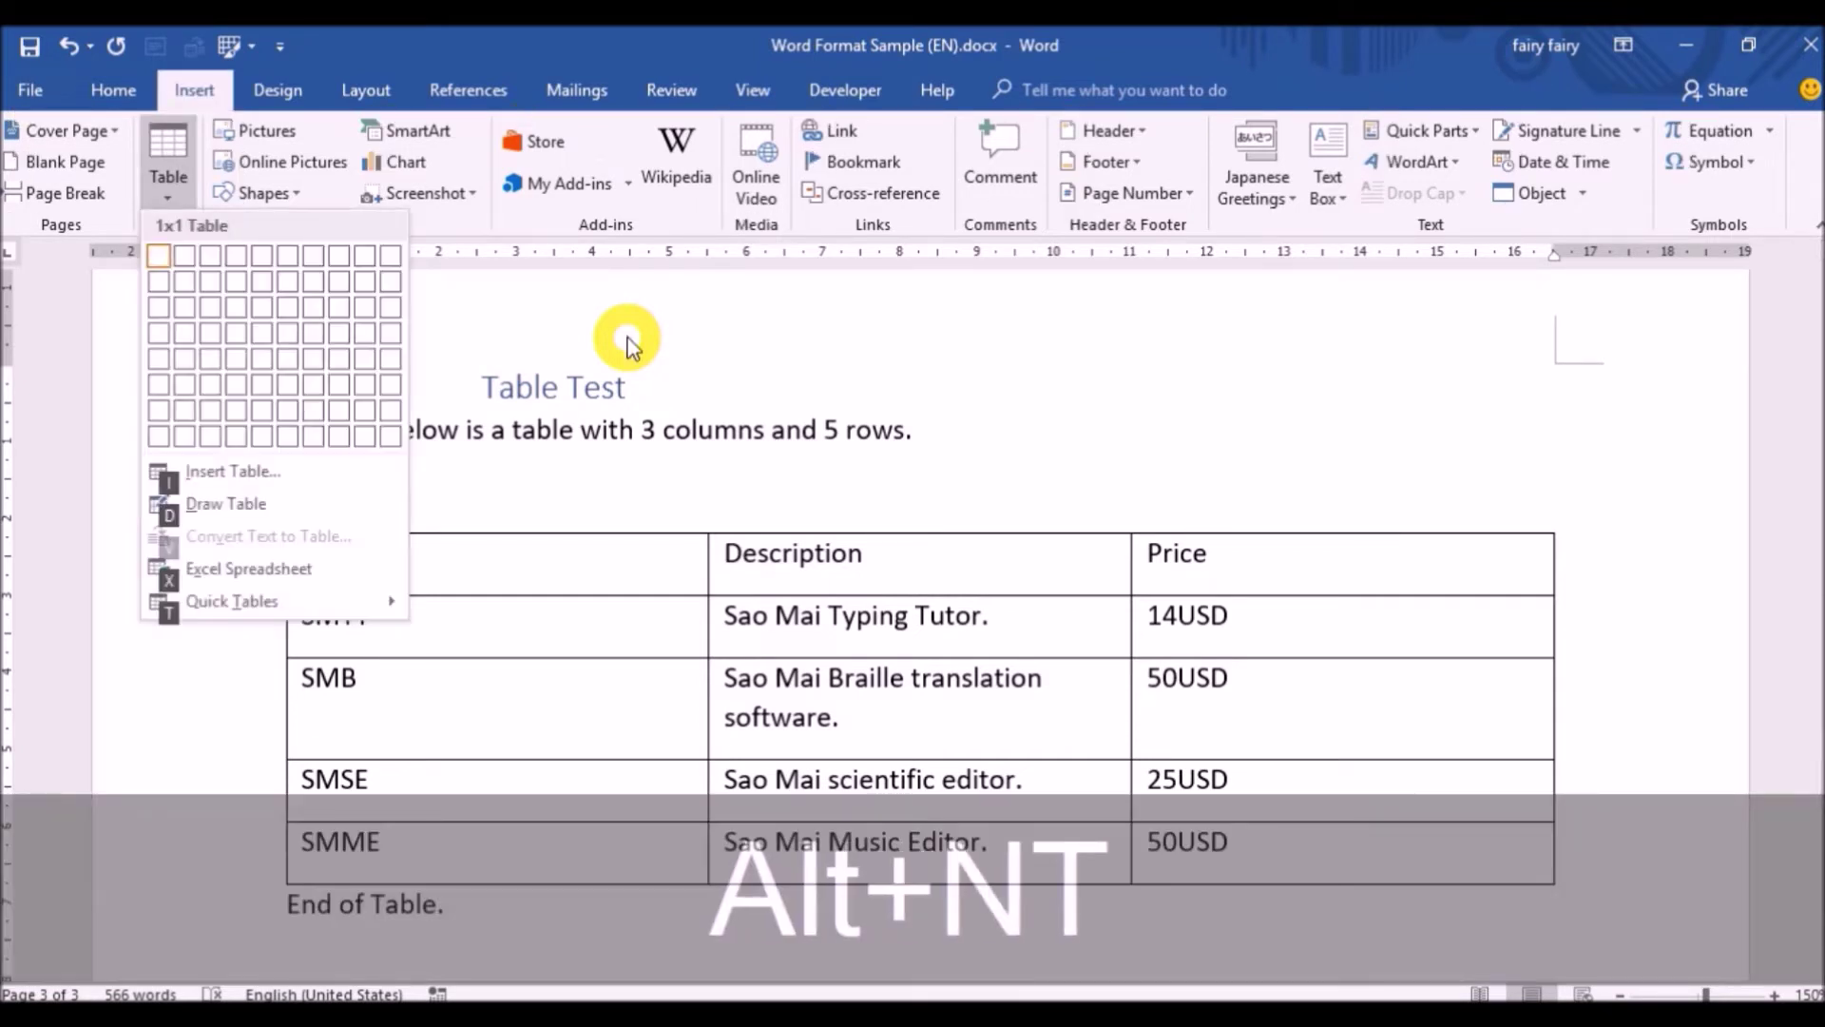
pyautogui.press('Right')
pyautogui.press('Right')
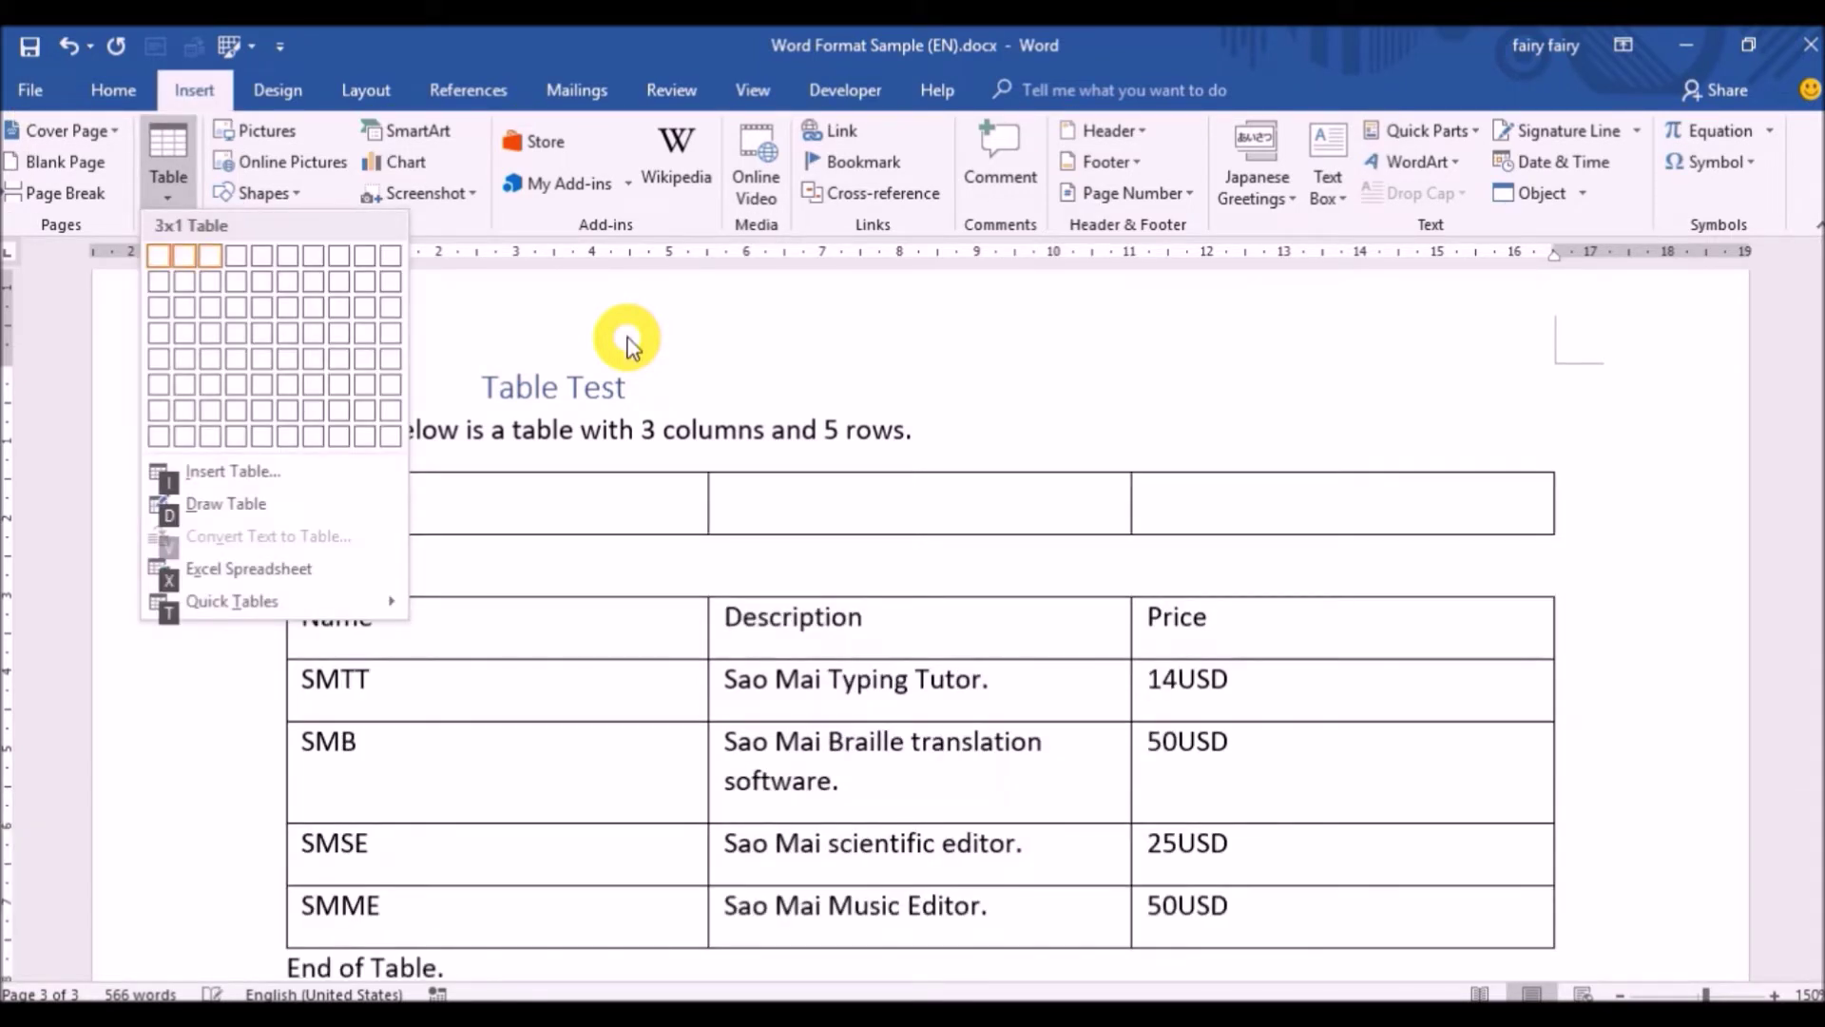
pyautogui.press('Down')
pyautogui.press('Down')
pyautogui.press('Down')
pyautogui.press('Down')
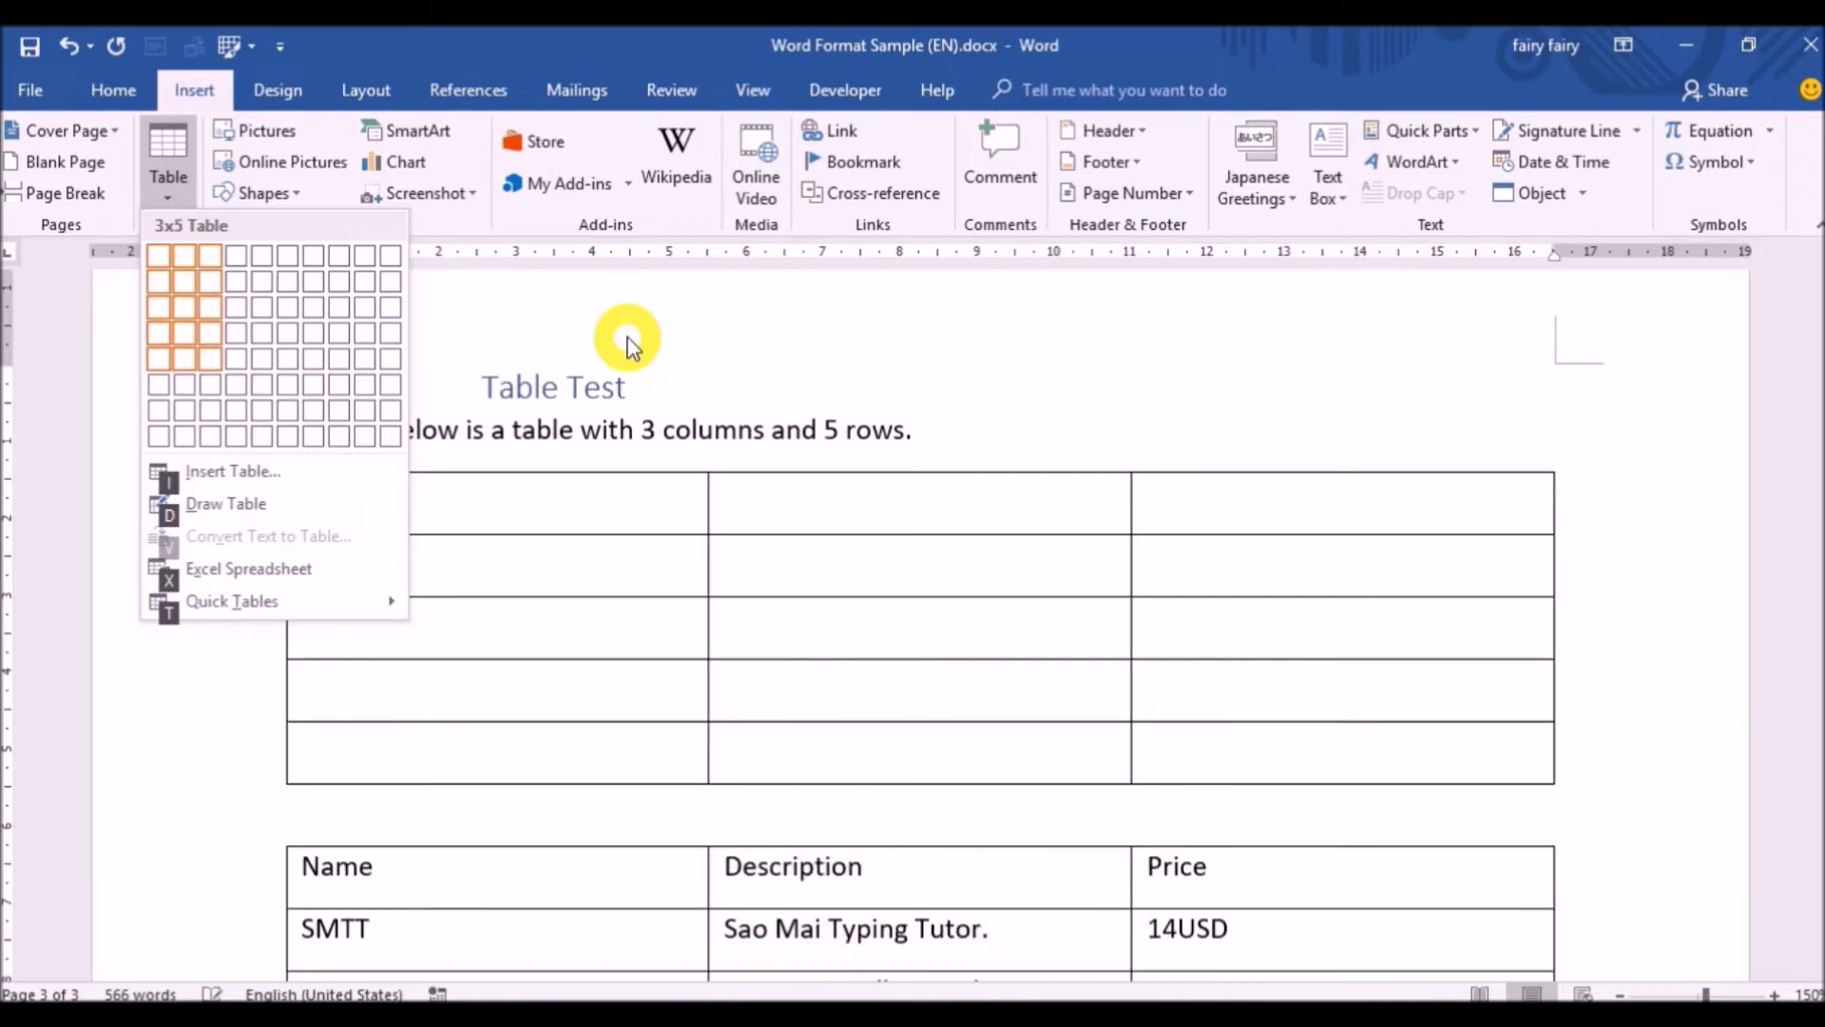
pyautogui.press('Return')
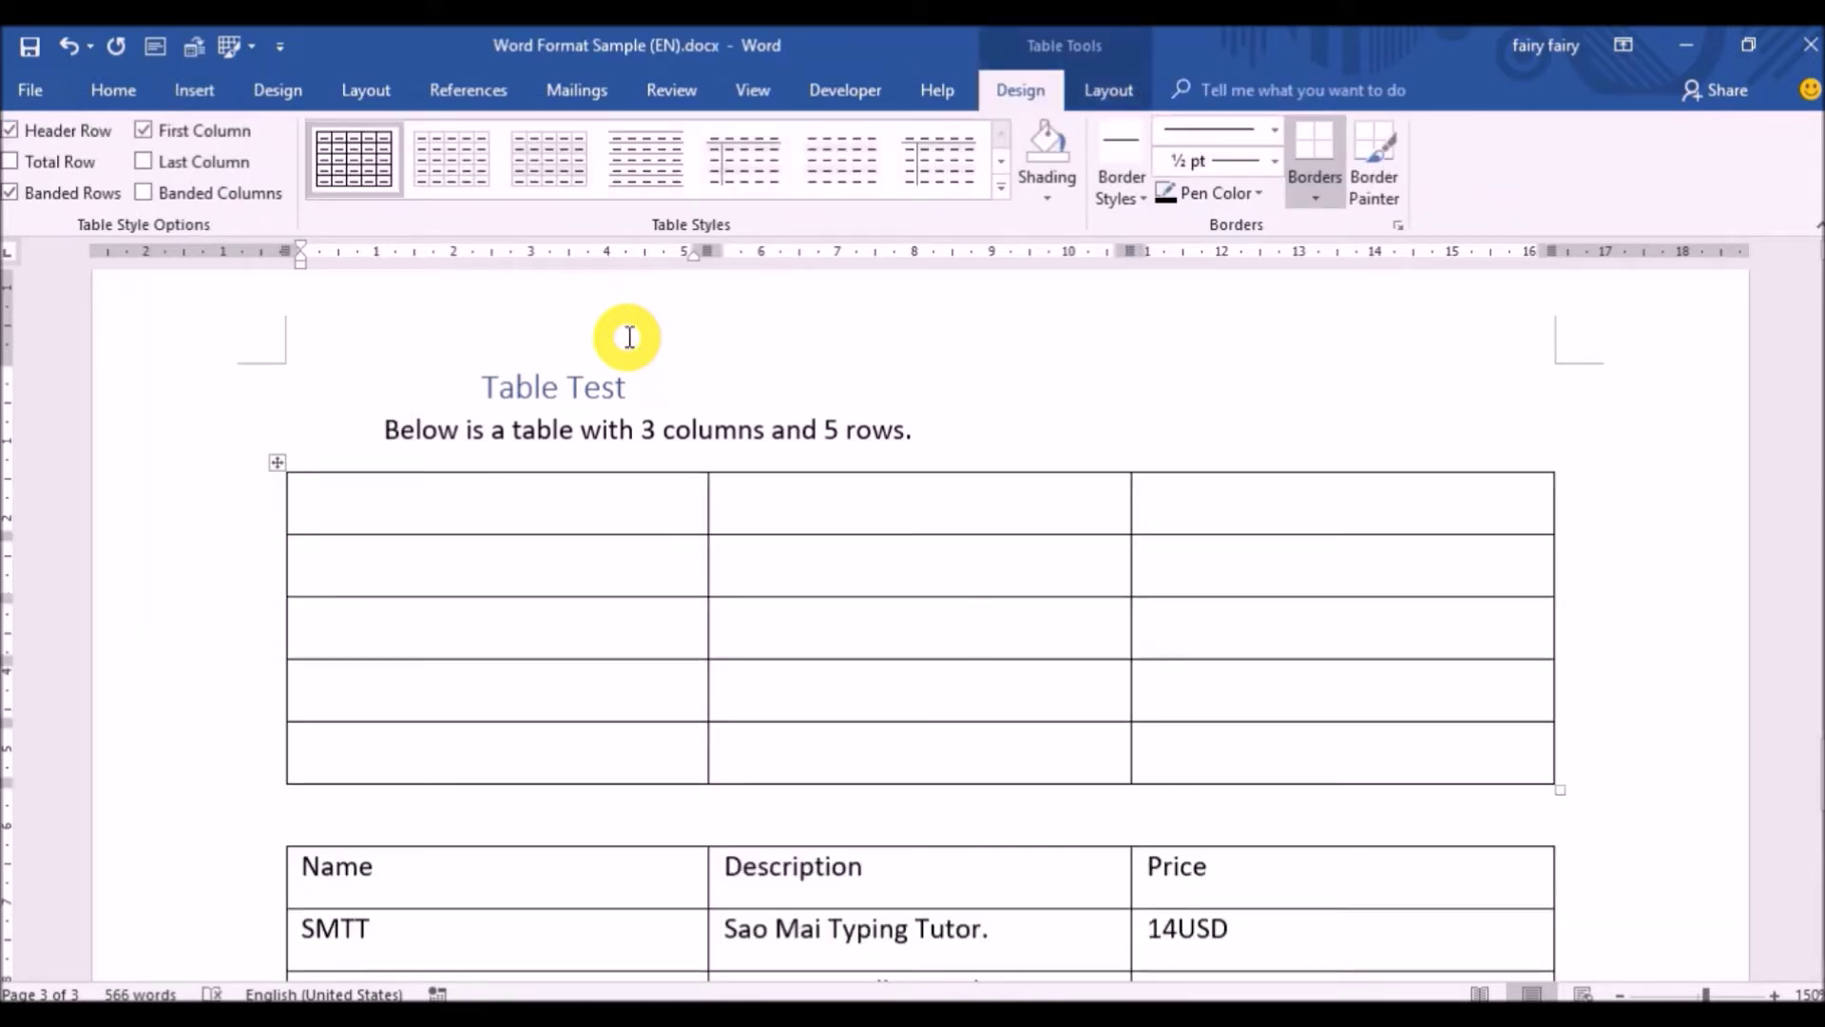
pyautogui.scroll(-1, 314, 723)
pyautogui.moveTo(304, 768); pyautogui.dragTo(380, 779)
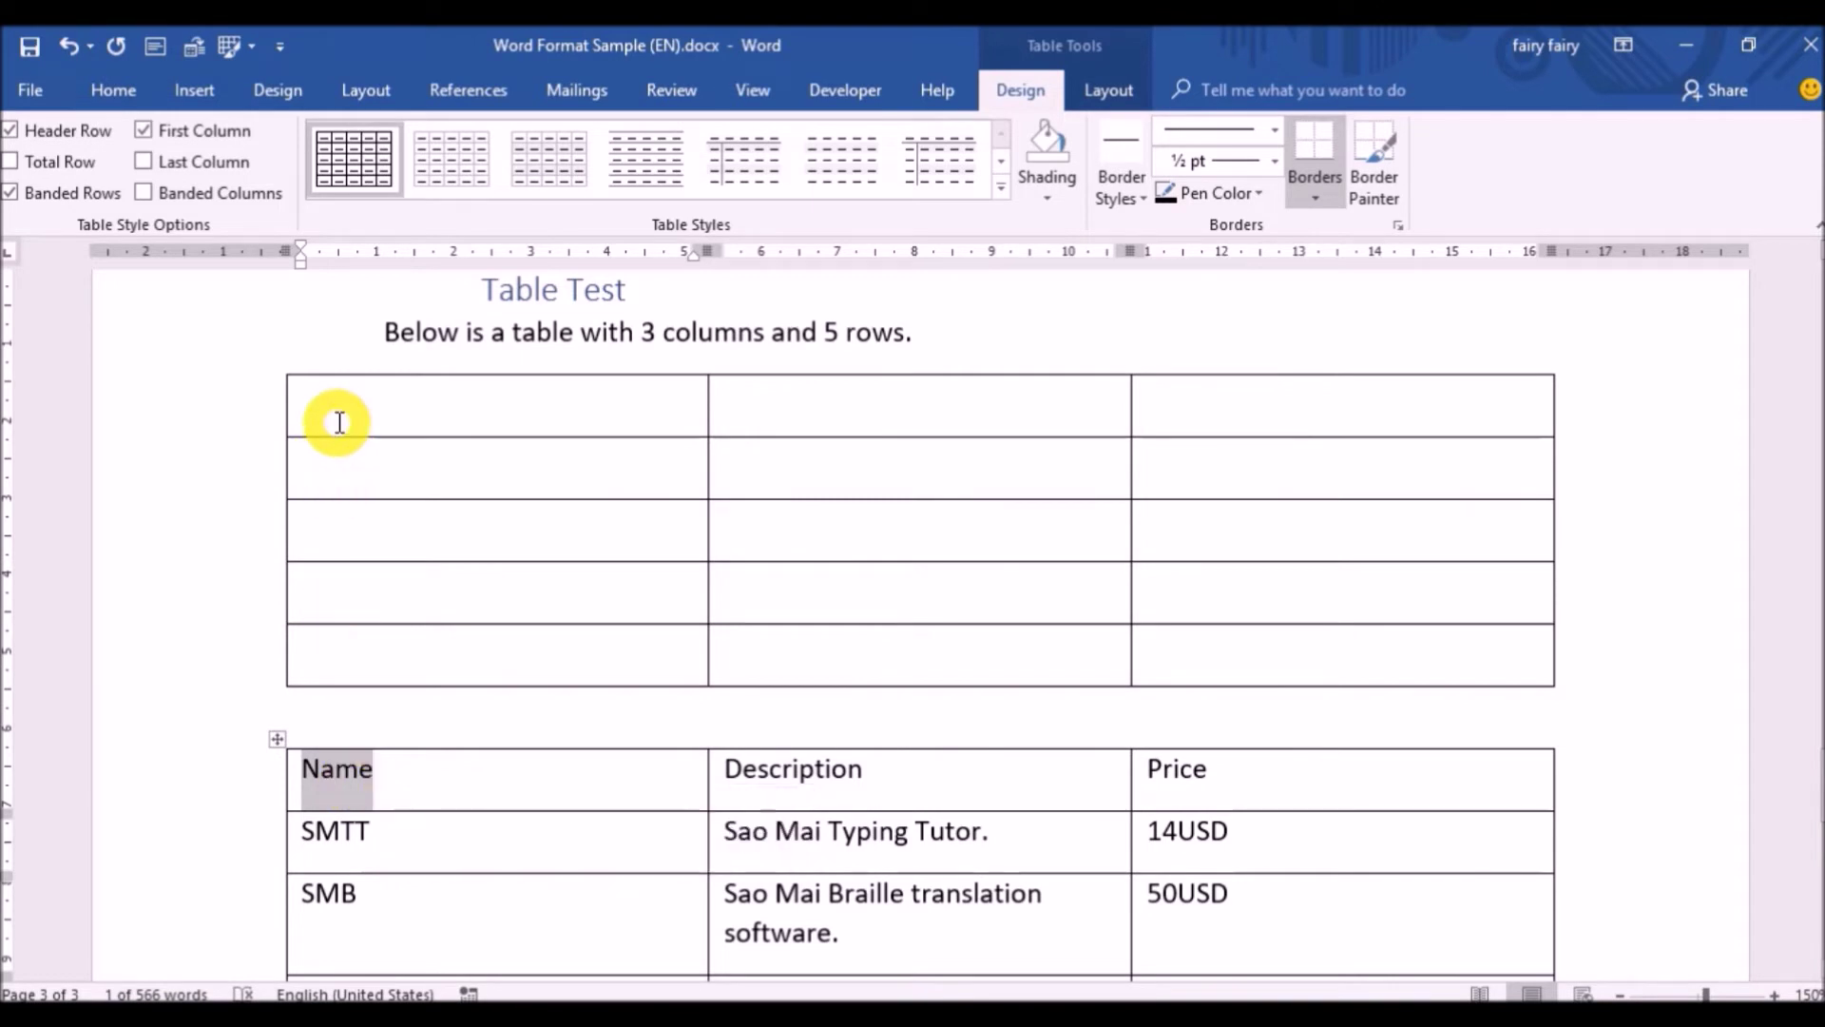
pyautogui.click(572, 433)
# Step: Insert a page break at the end of the document, after the line "End of Table."
pyautogui.hotkey('ctrl', 'End')
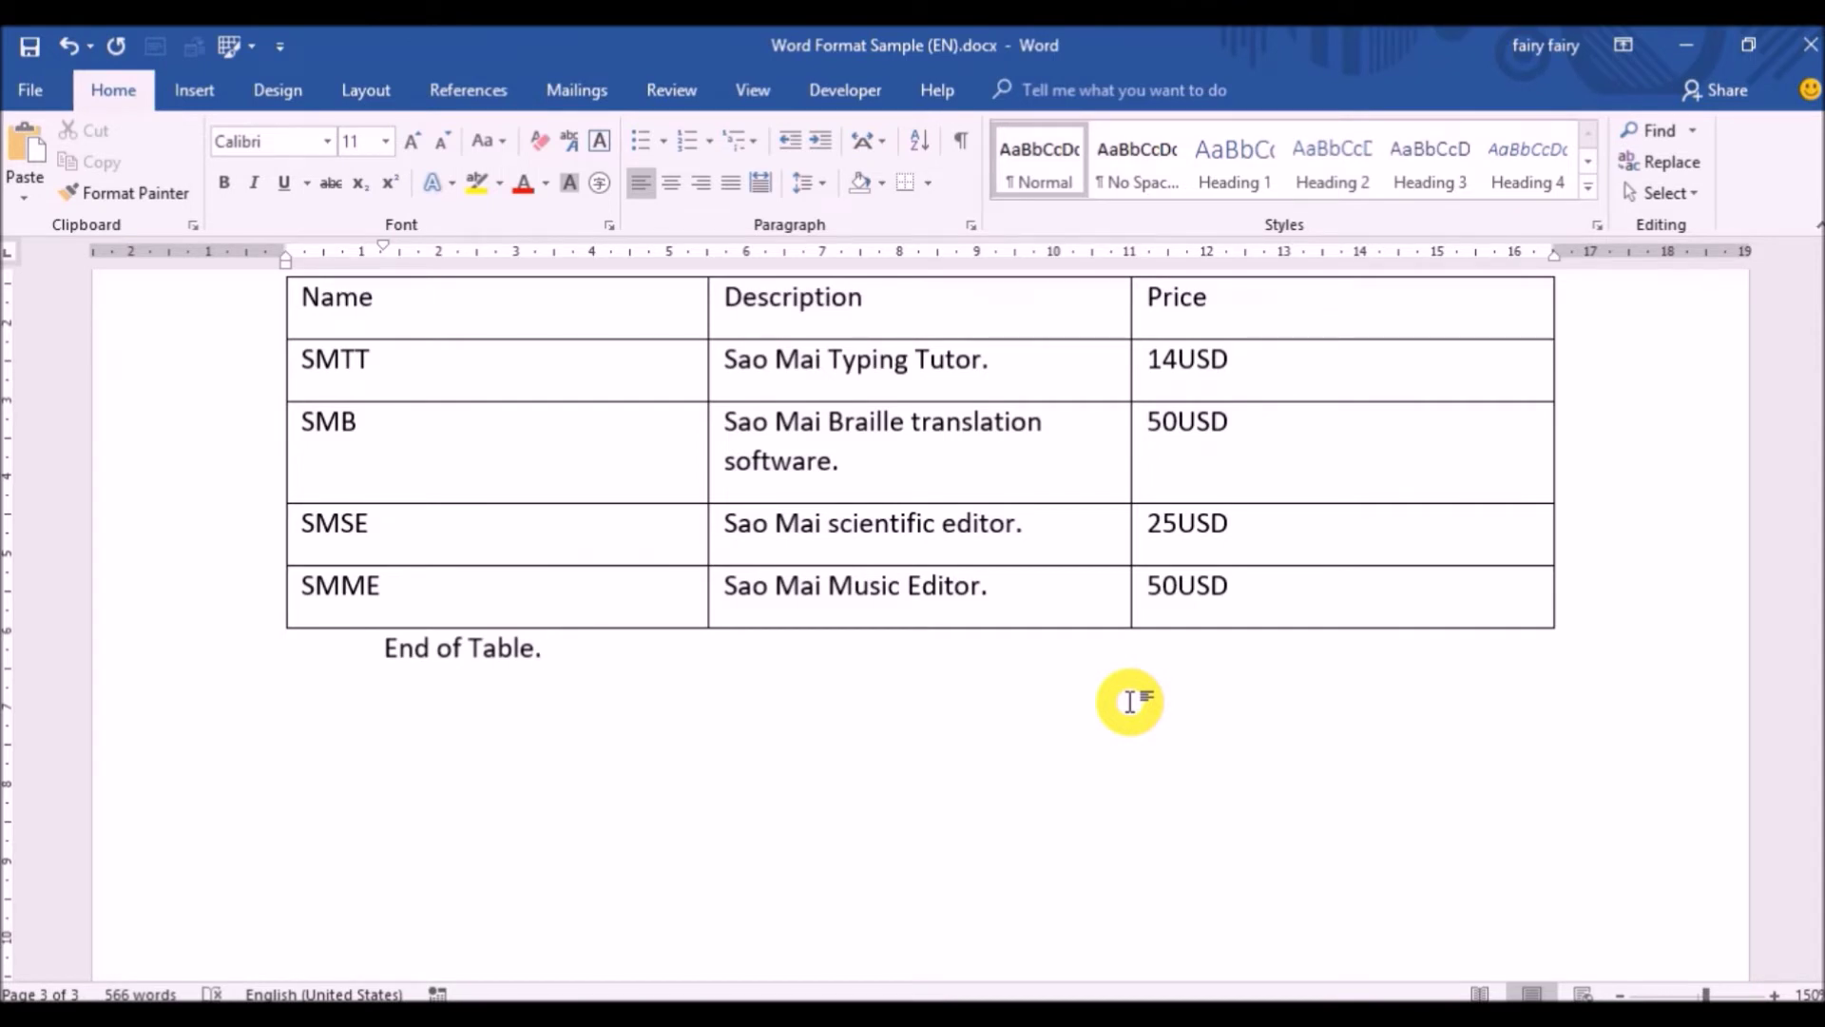
pyautogui.hotkey('ctrl', 'Return')
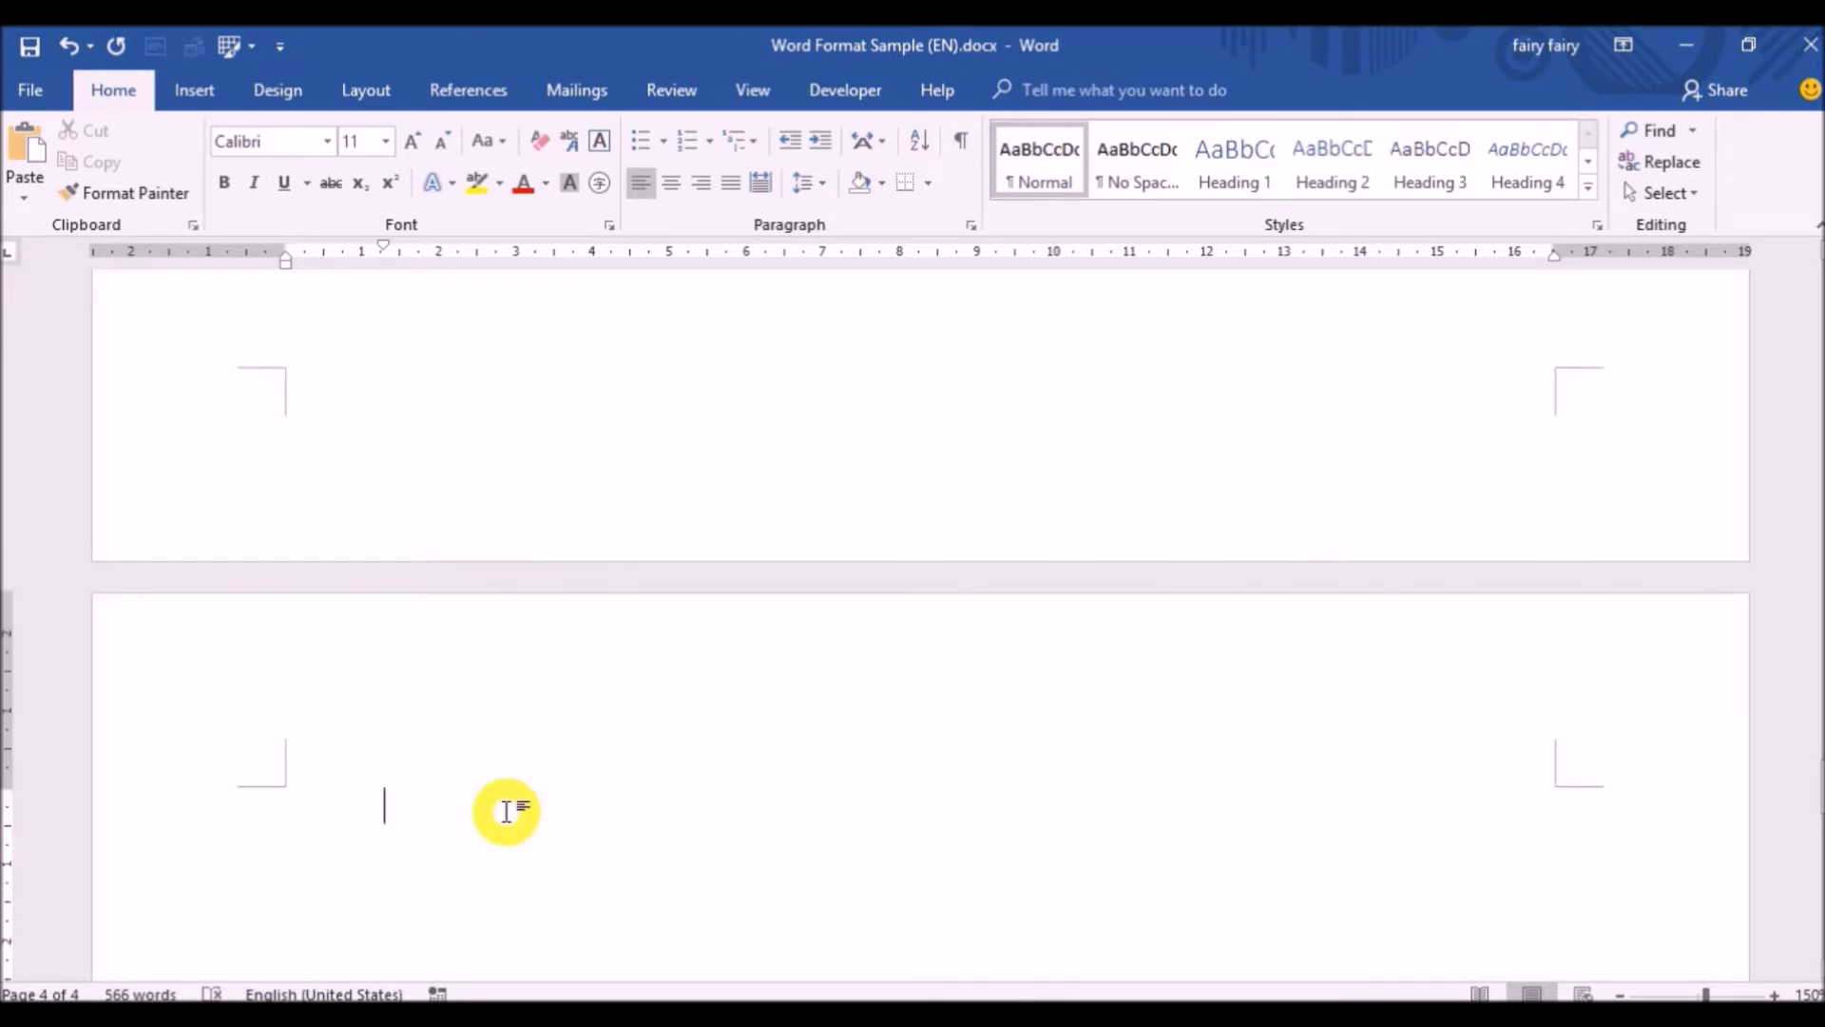
pyautogui.scroll(-3, 506, 811)
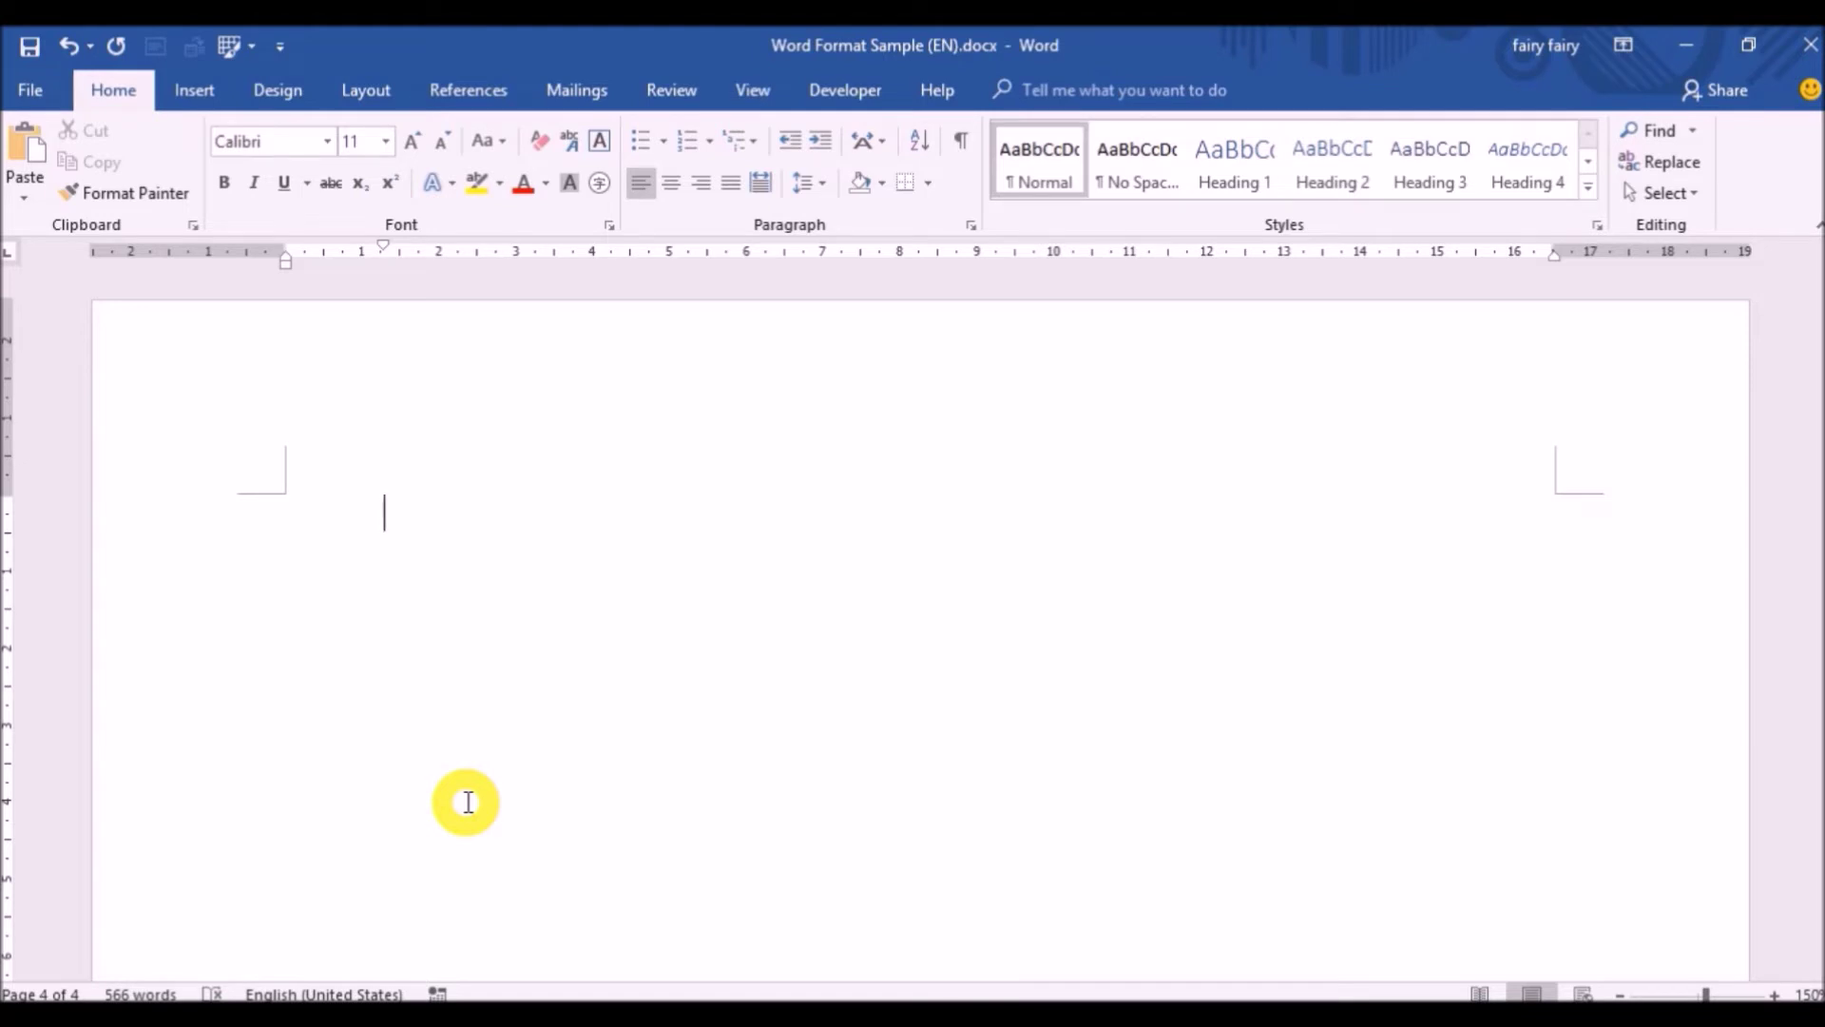
# Step: Insert a table of contents on the new last page using the built-in Automatic Table 1 layout
pyautogui.click(485, 92)
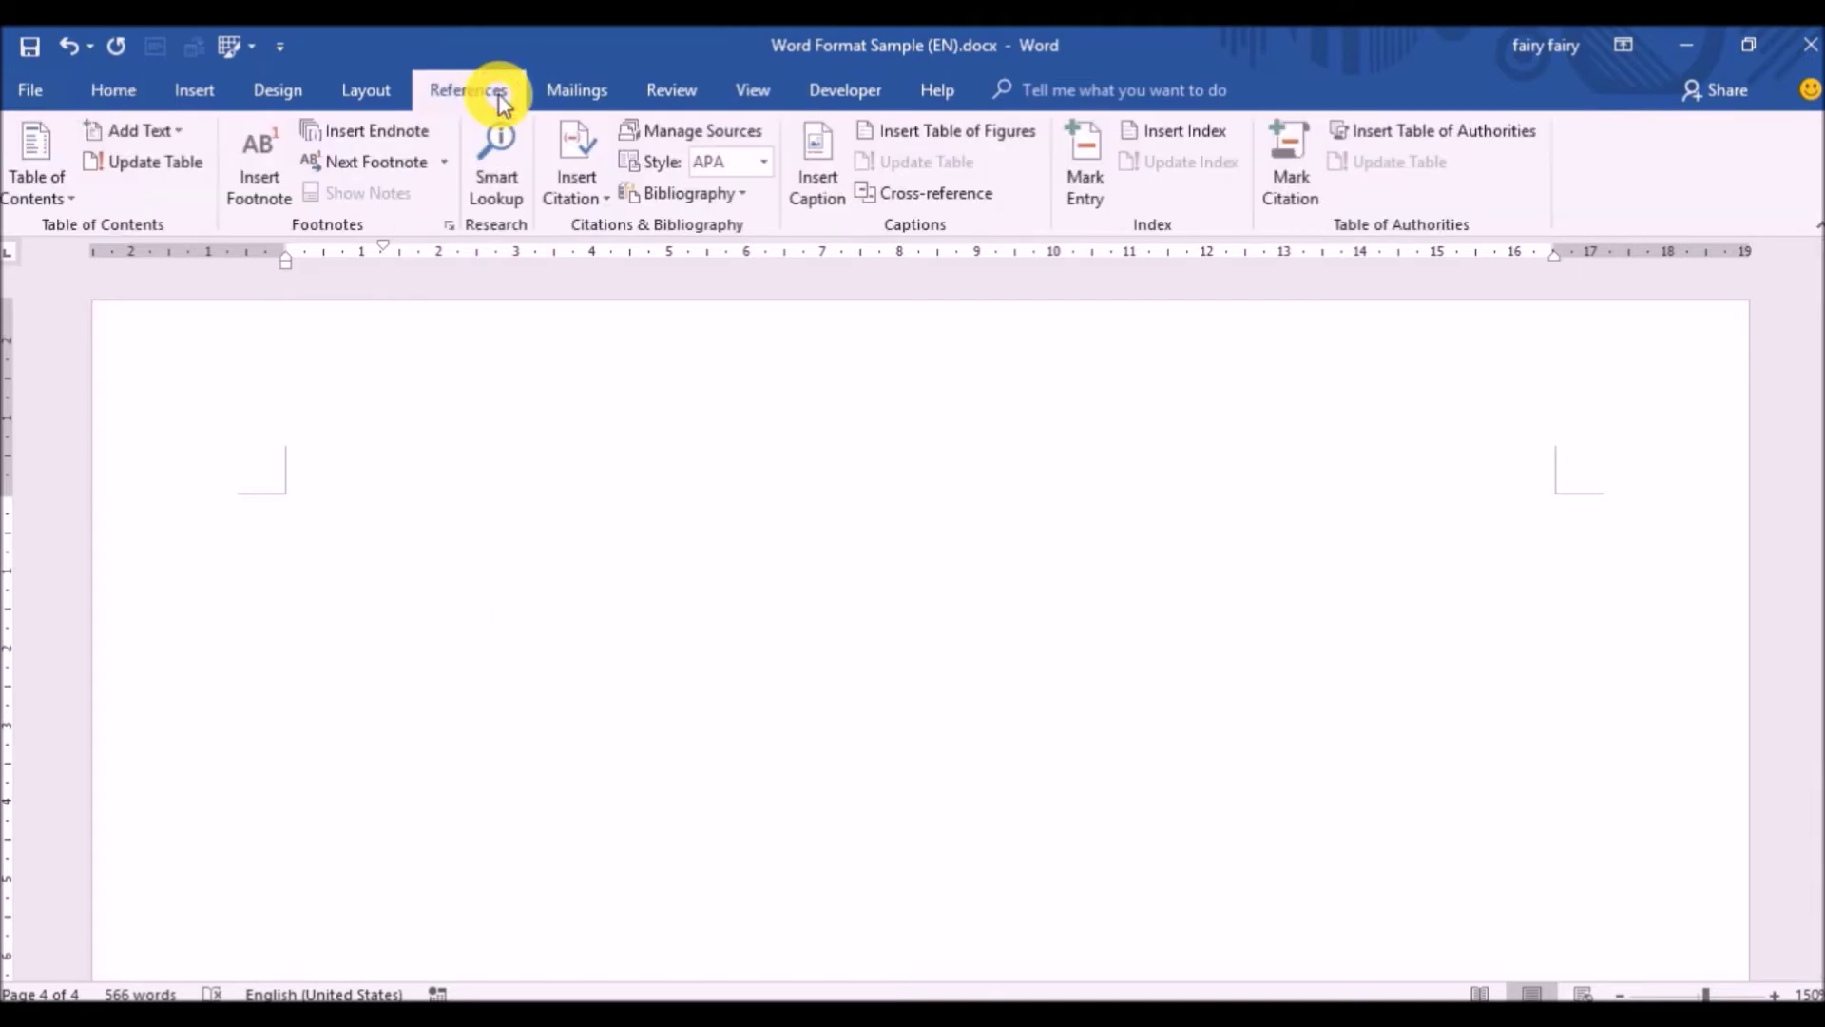
pyautogui.click(63, 192)
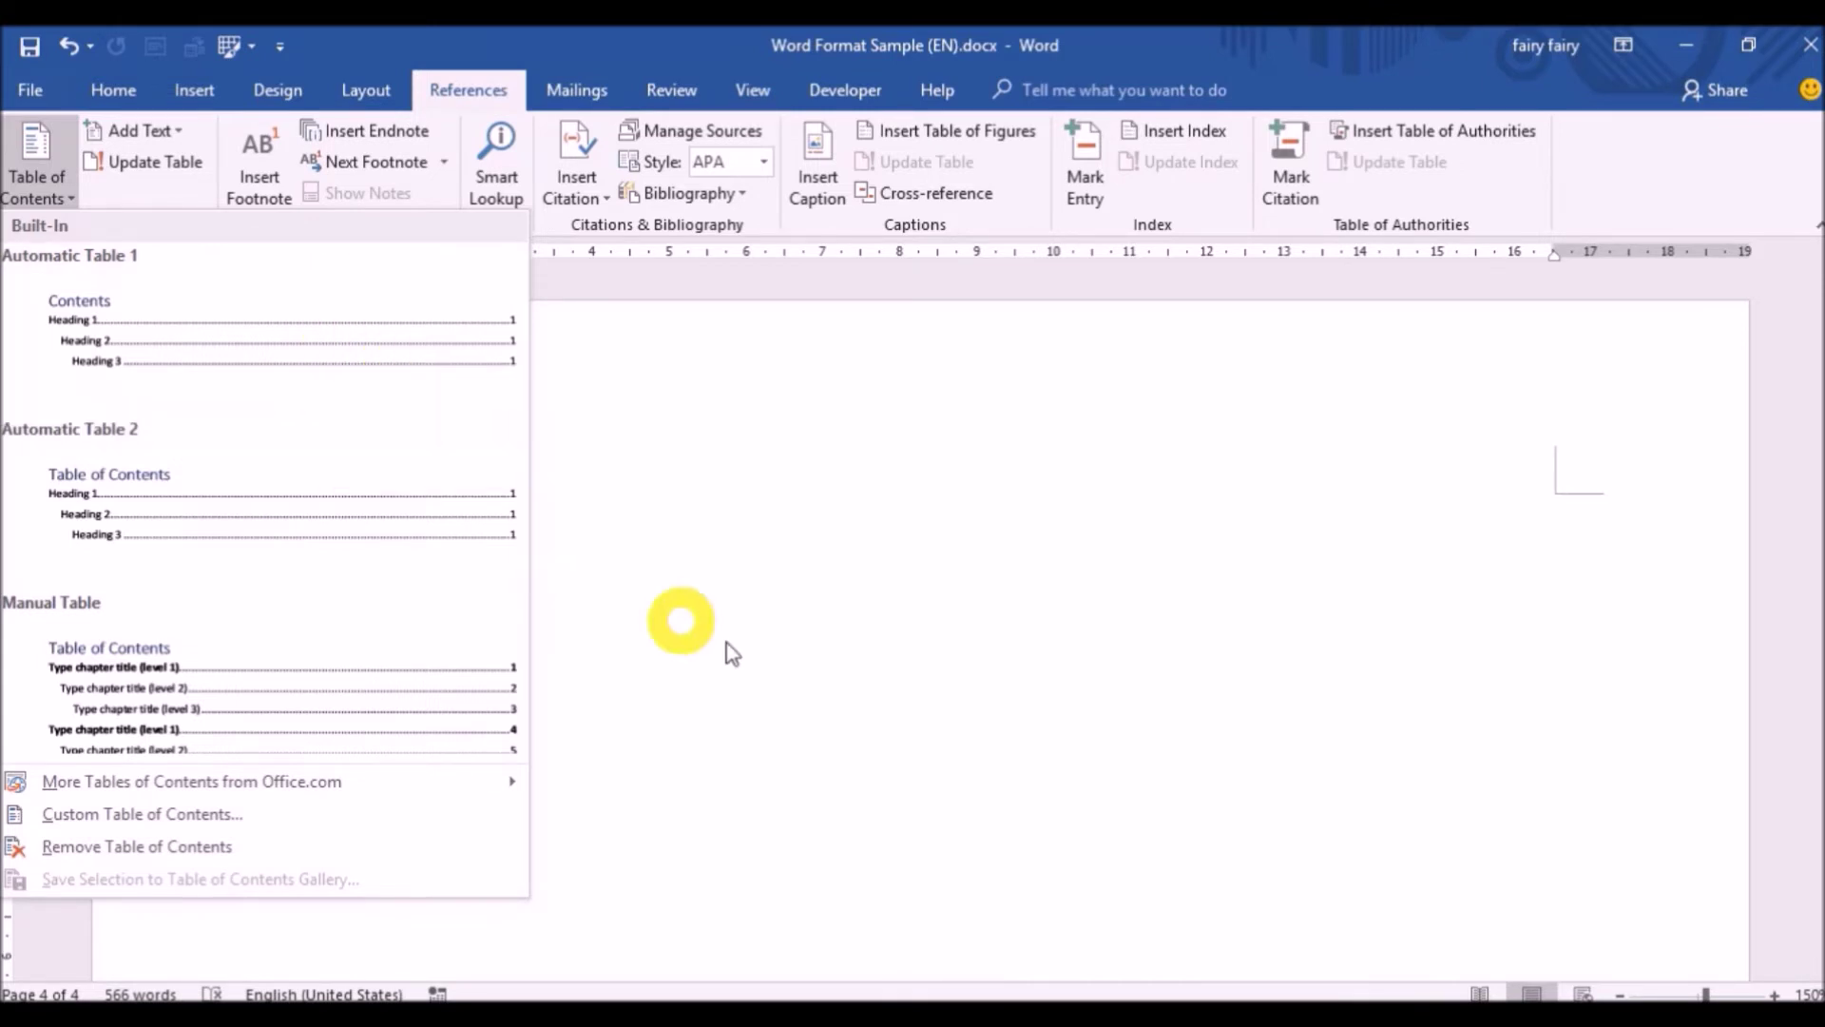
pyautogui.click(975, 654)
pyautogui.press('s')
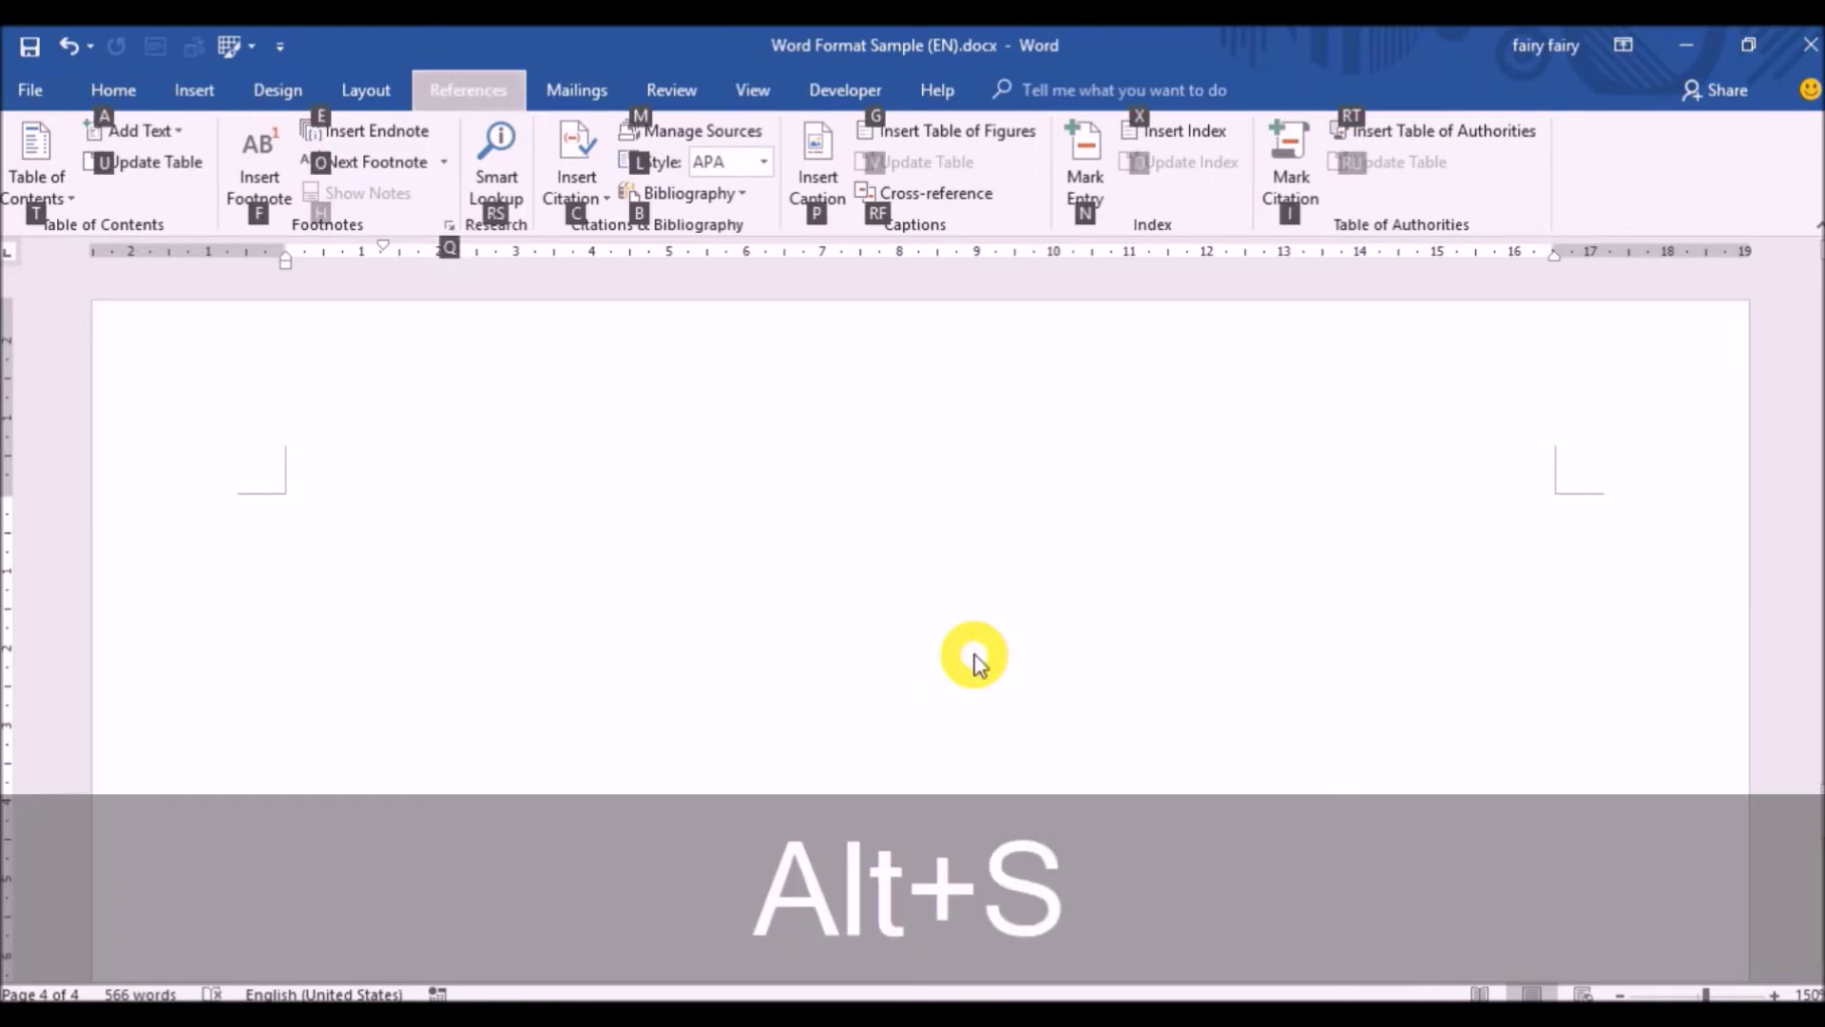
pyautogui.press('t')
pyautogui.press('Down')
pyautogui.press('Up')
pyautogui.press('Return')
pyautogui.scroll(7, 975, 654)
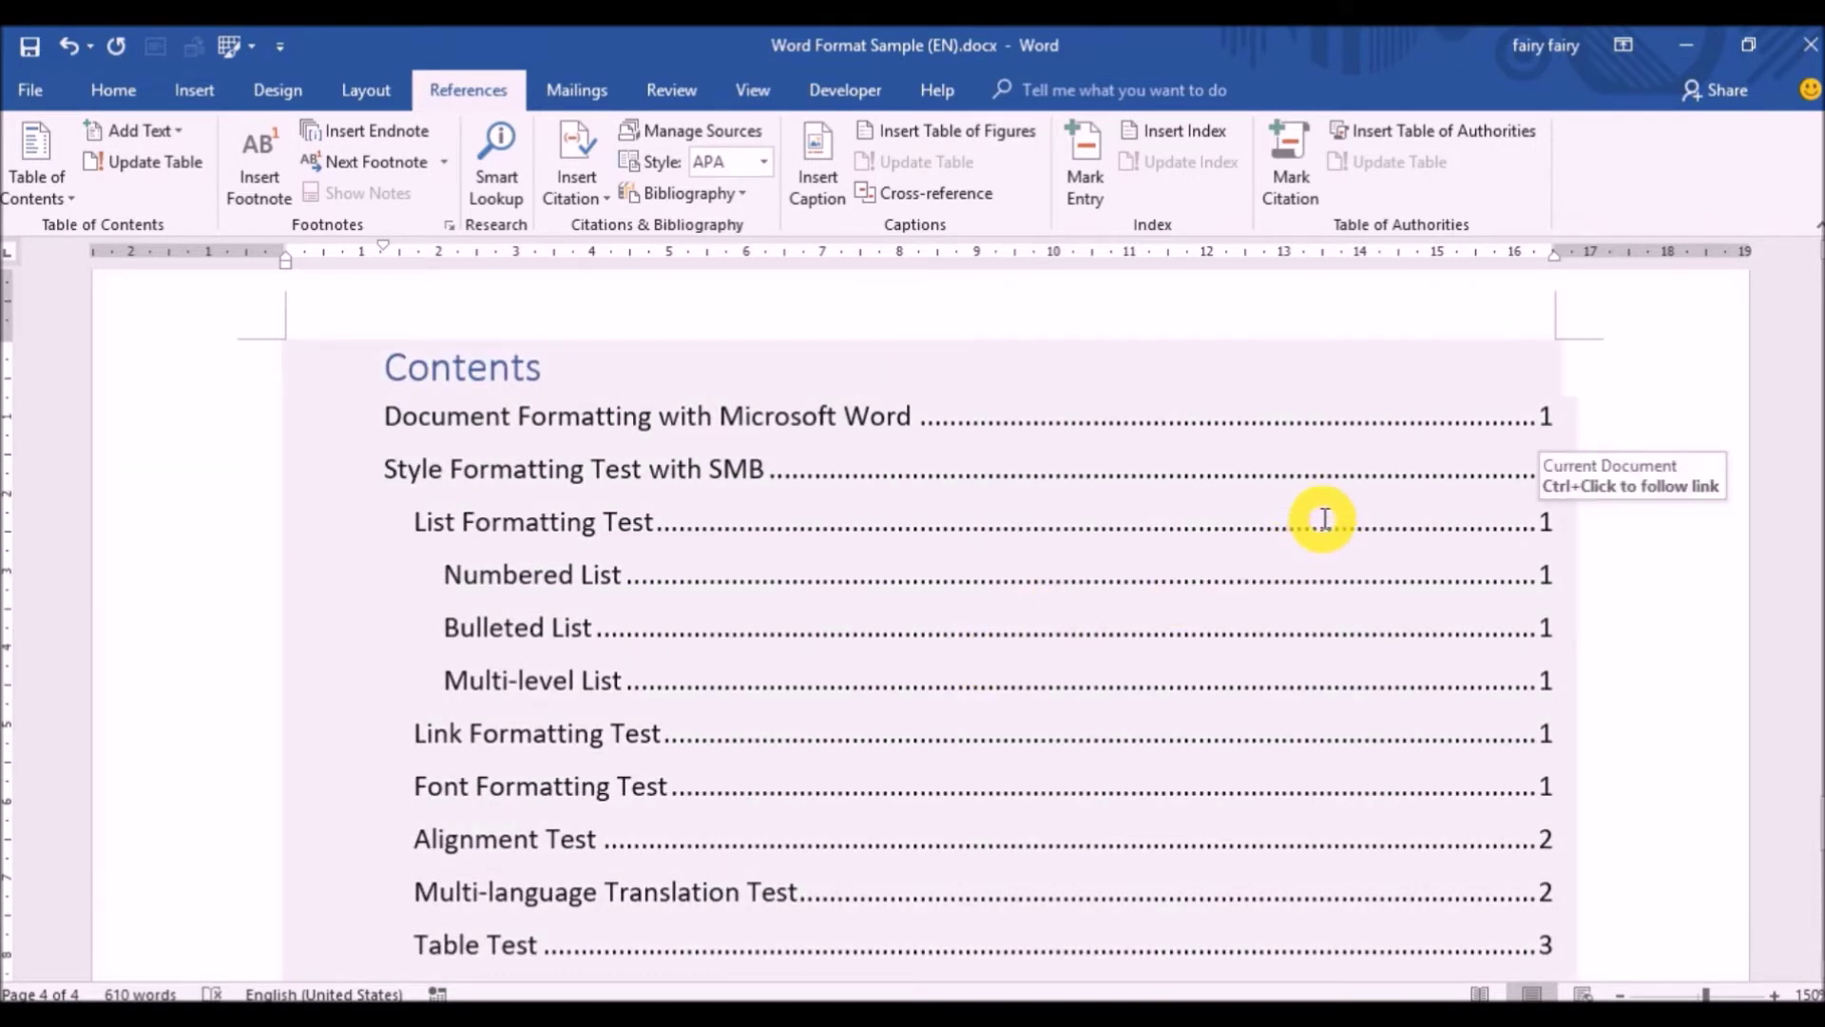
# Step: Examine the entries of the table of contents and place the cursor on the empty line below them
pyautogui.click(1325, 518)
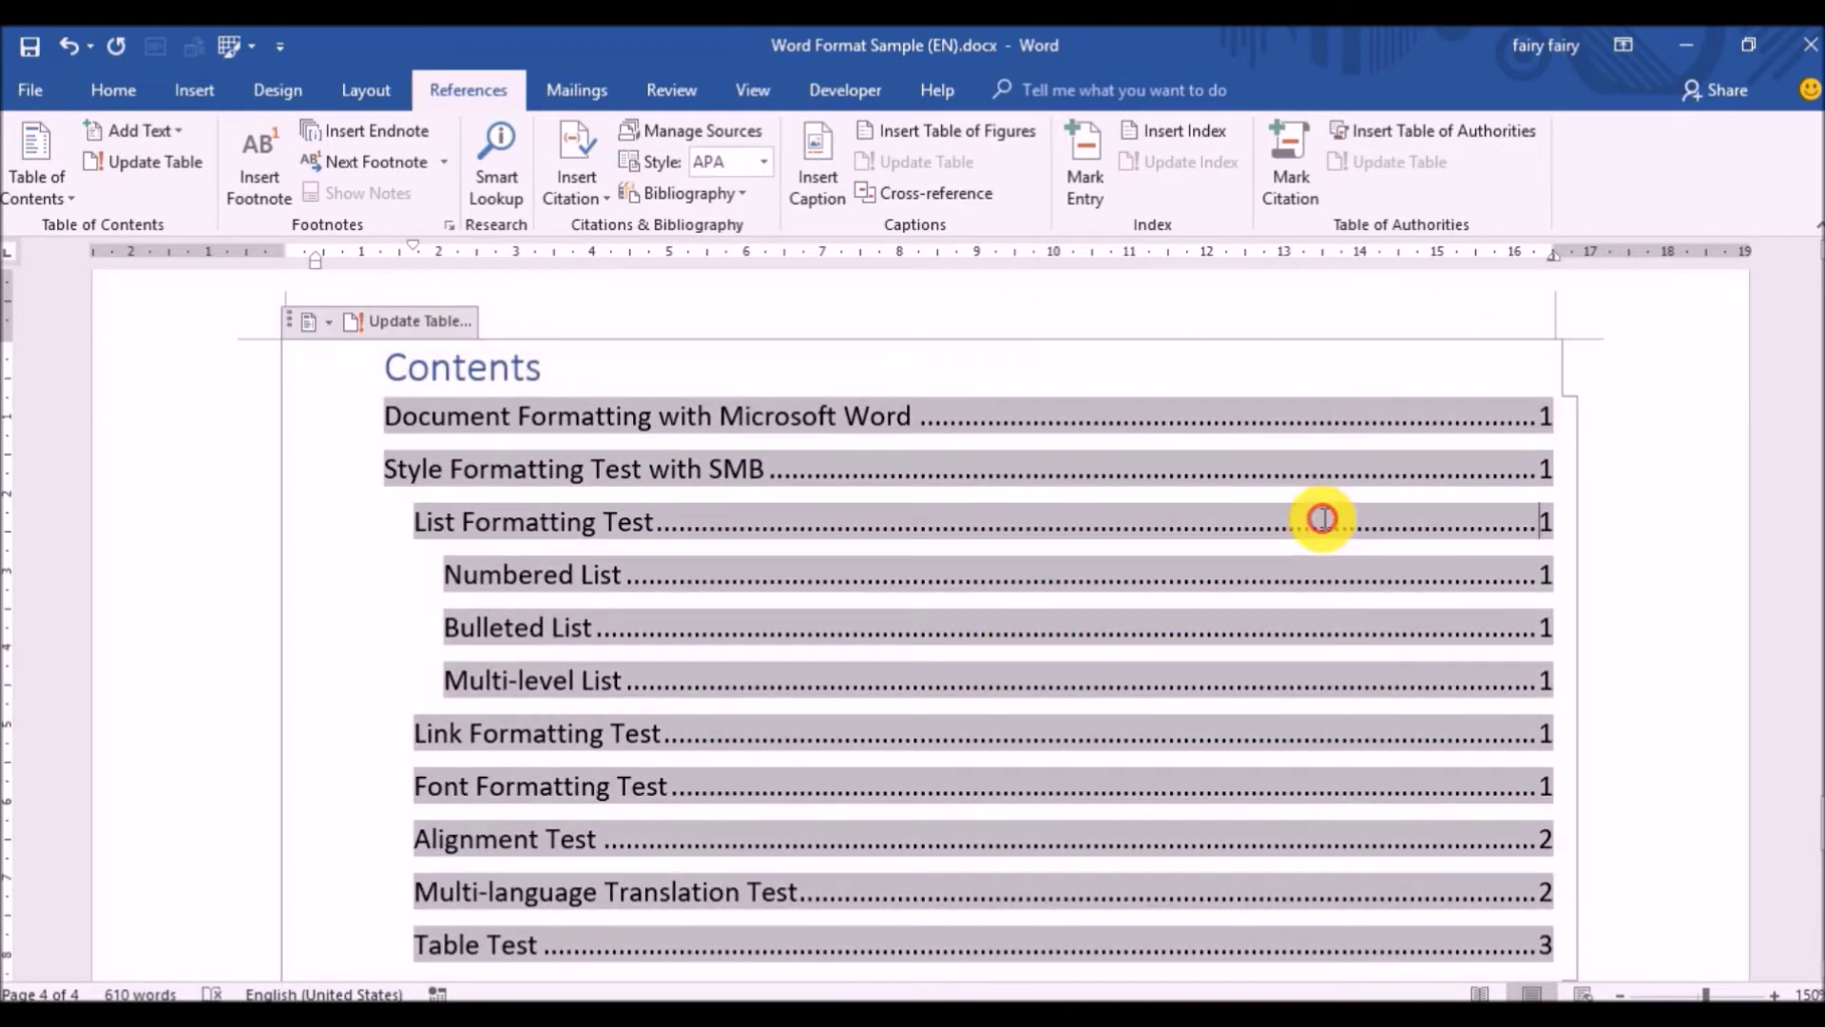
pyautogui.scroll(-1, 1578, 571)
pyautogui.click(1602, 675)
pyautogui.click(147, 811)
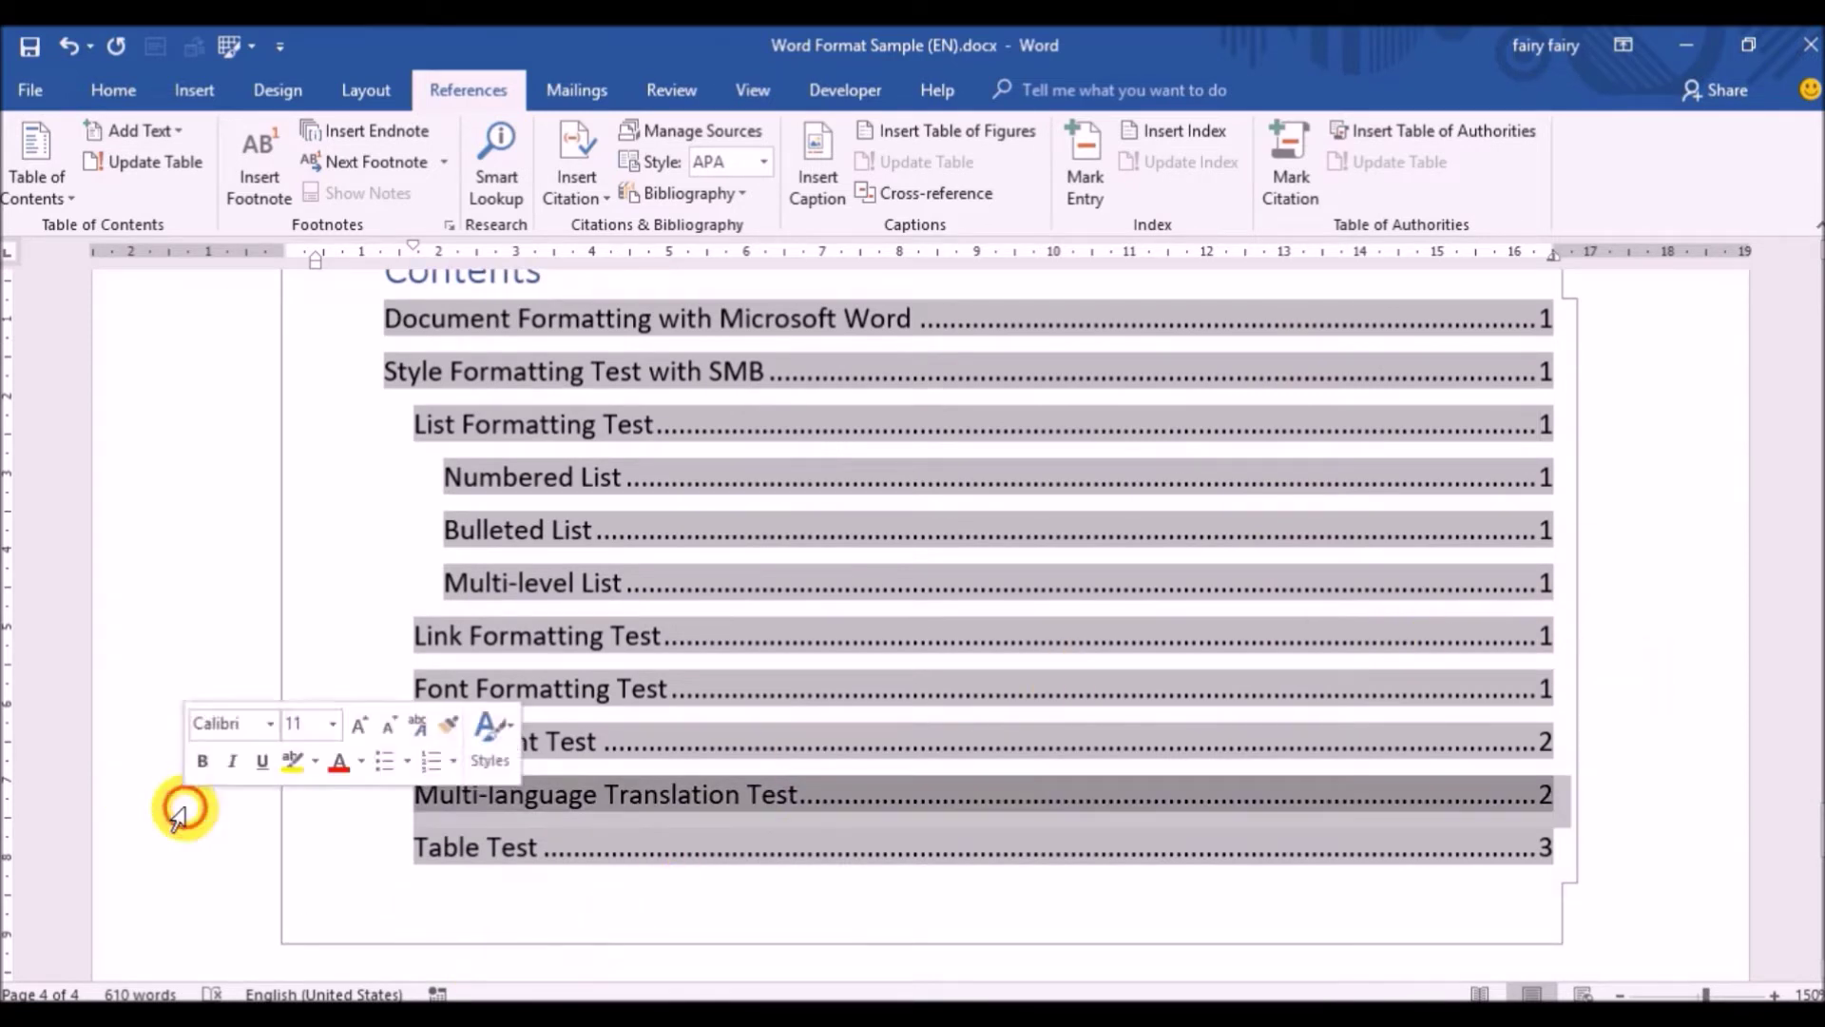
pyautogui.click(983, 927)
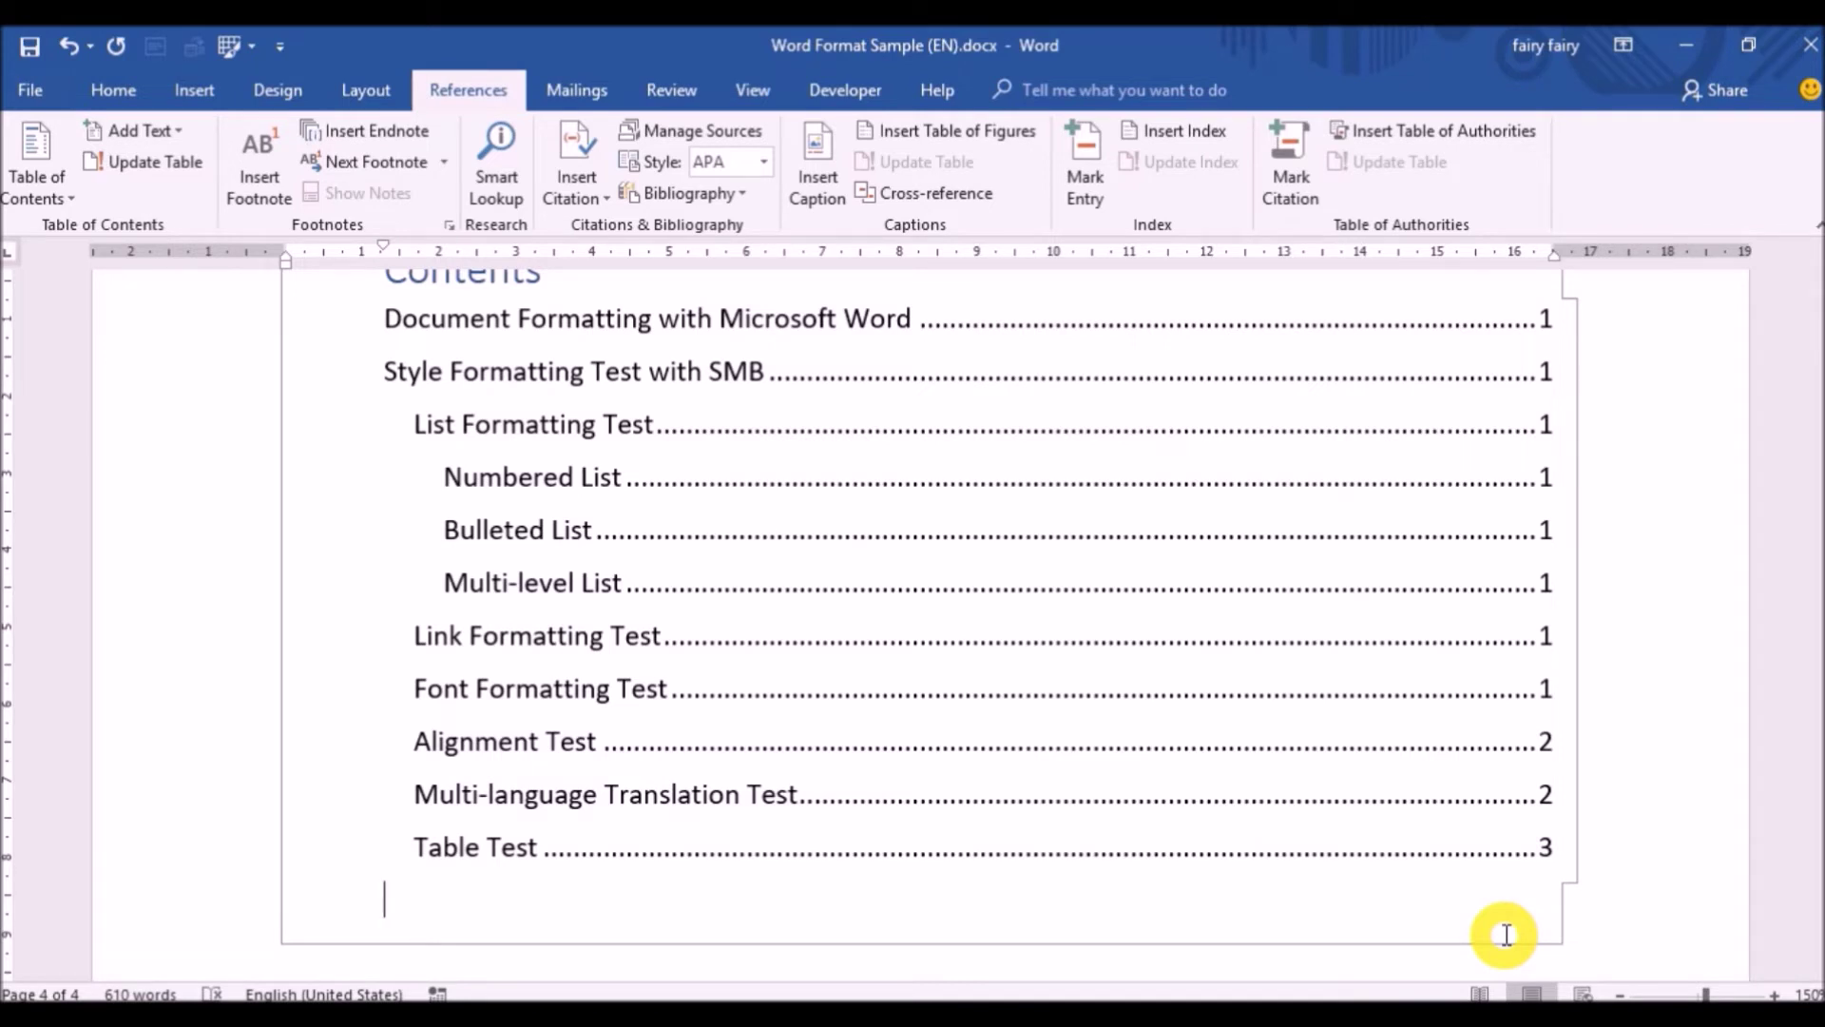
# Step: Run the accessibility check, review the reading-order tip for the table with its suggested fix, and close the results
pyautogui.click(697, 98)
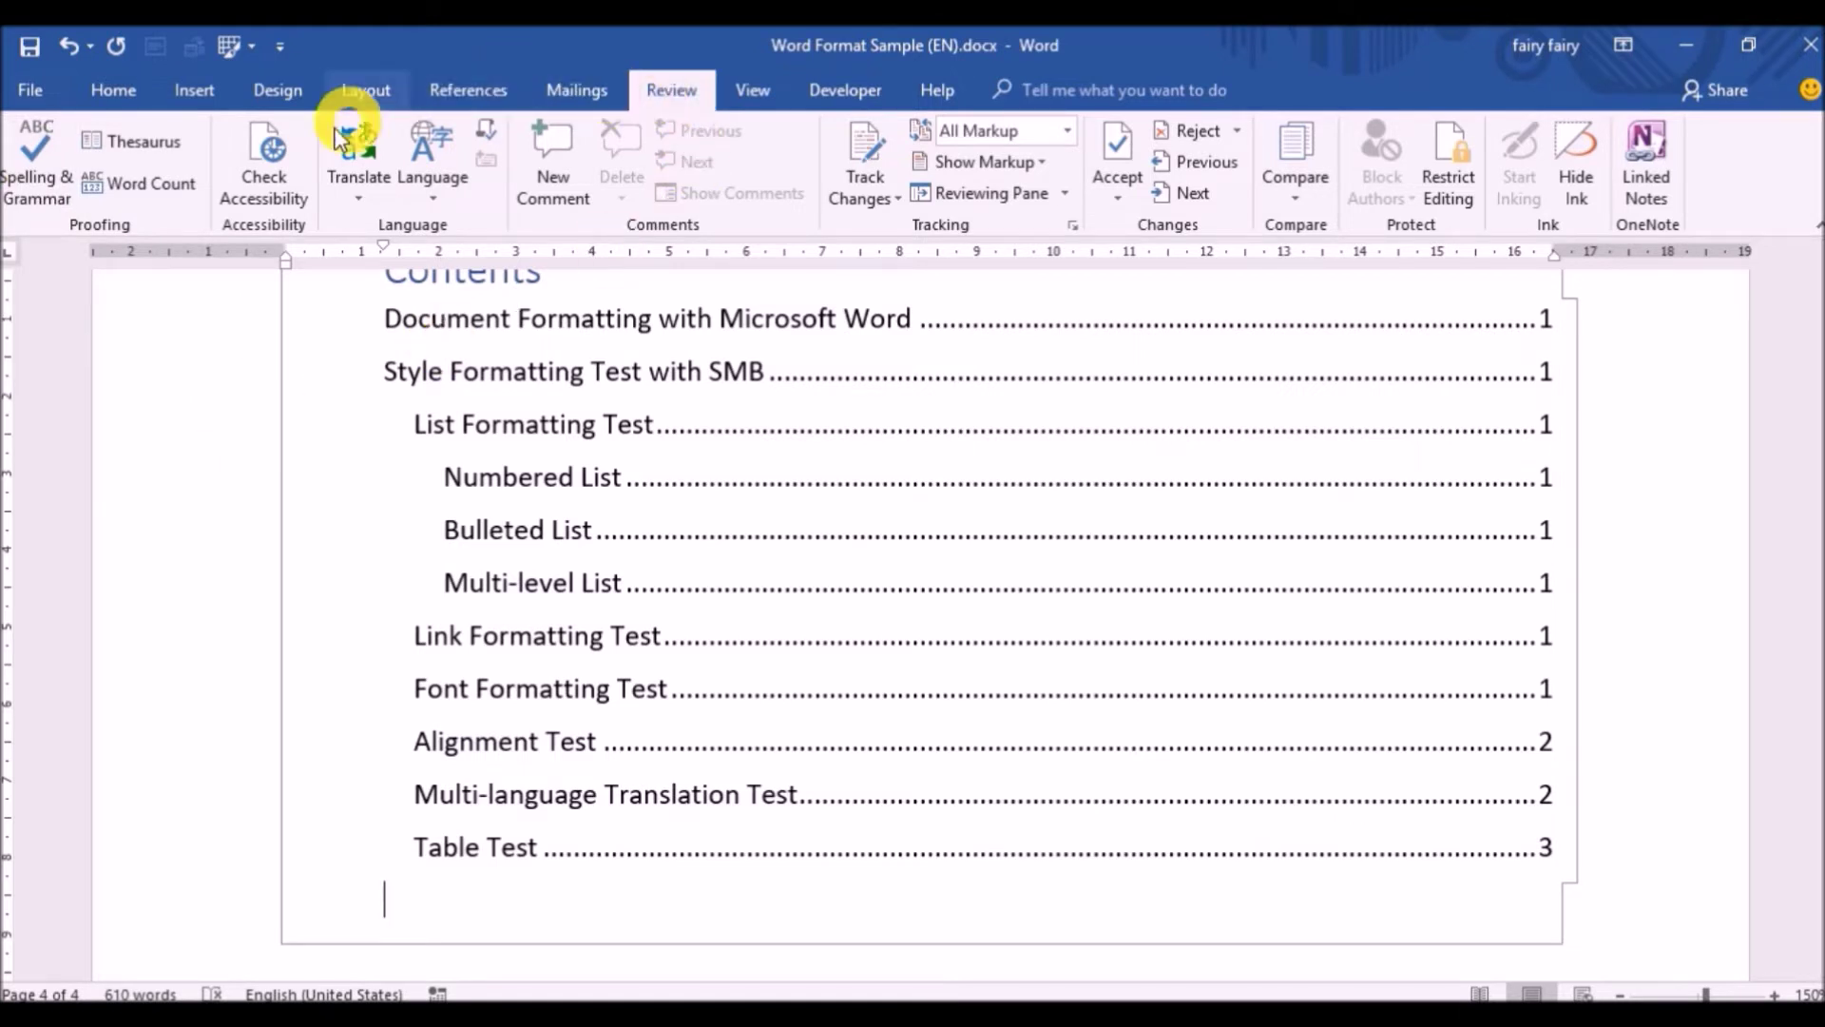
pyautogui.click(298, 207)
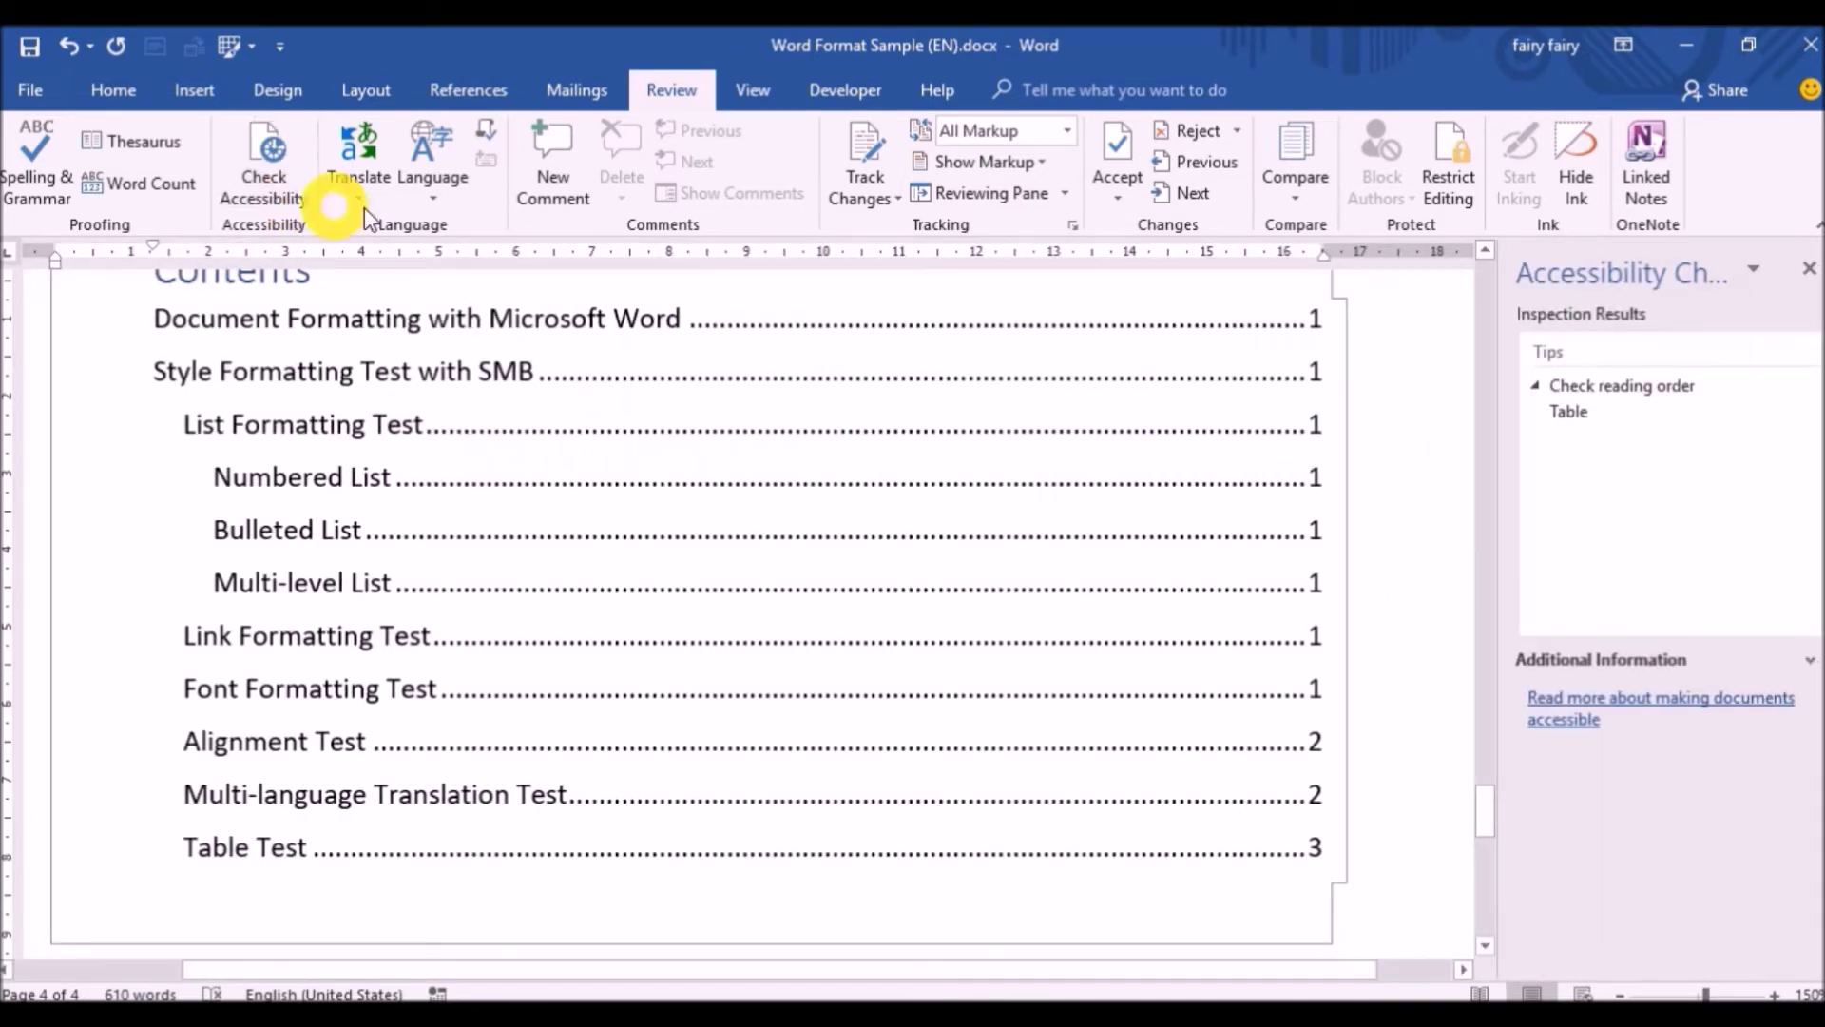
pyautogui.click(1674, 411)
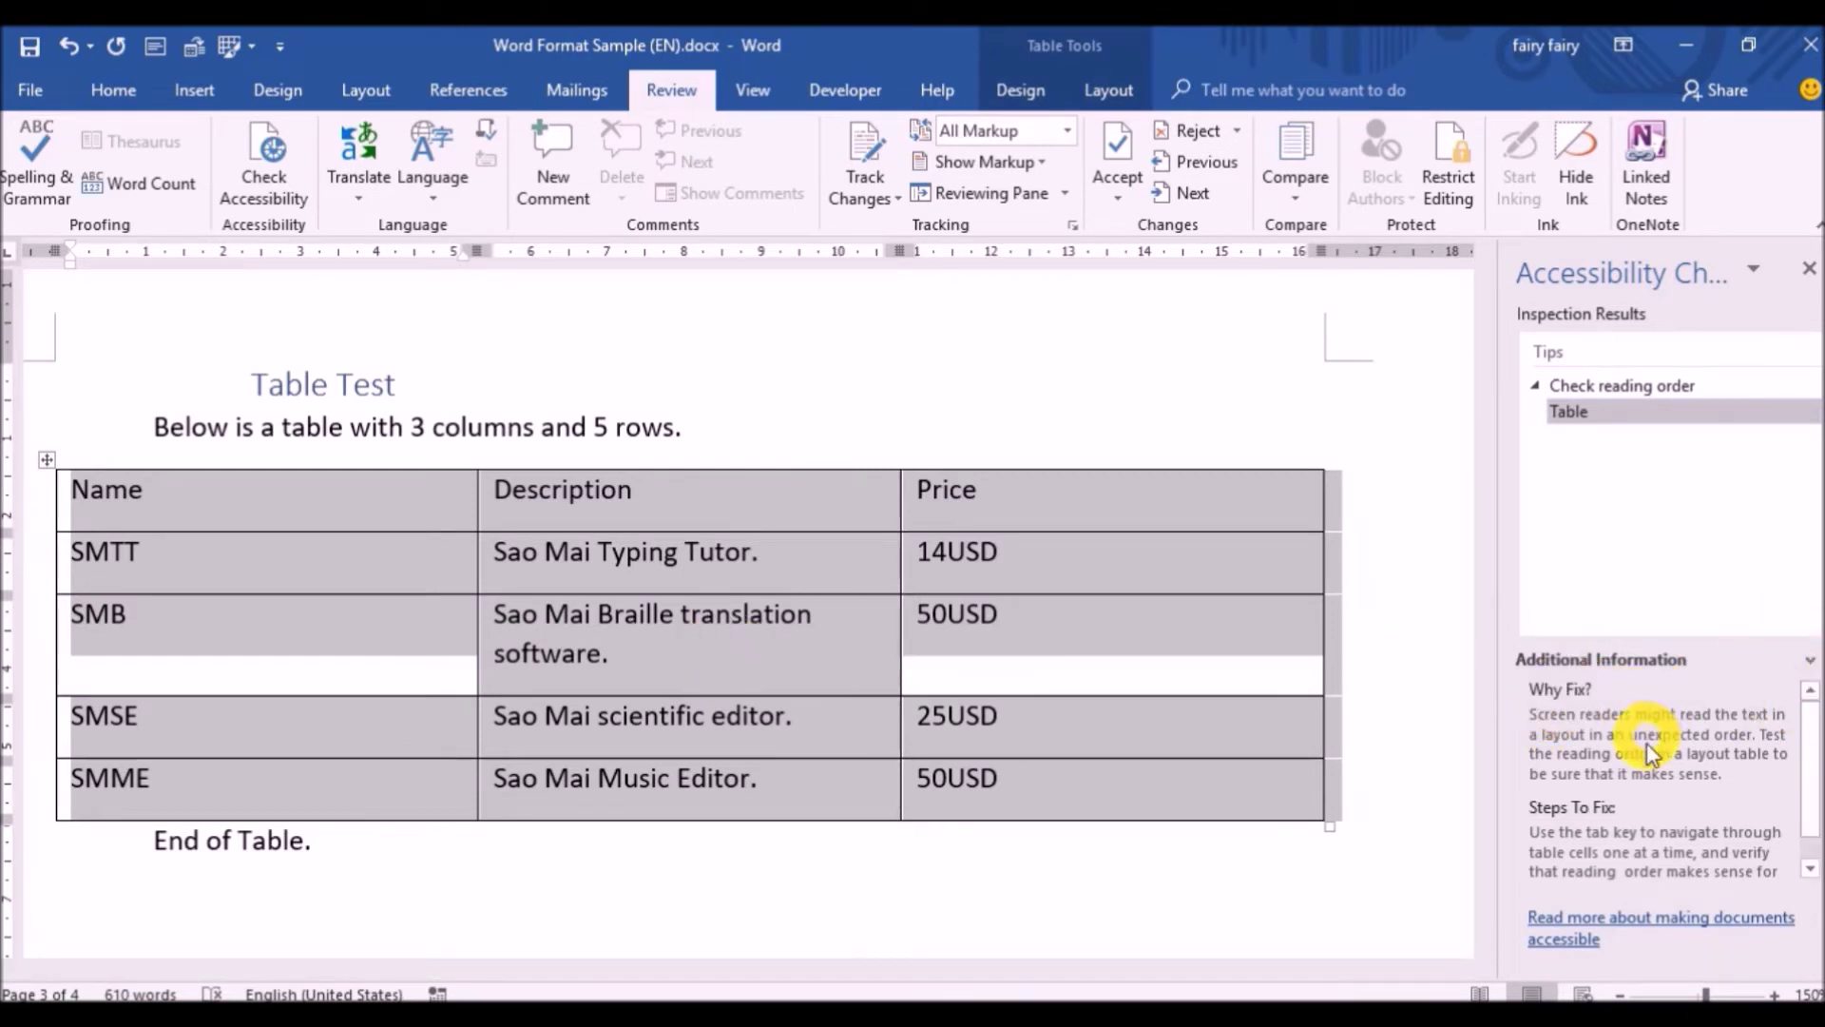
pyautogui.scroll(-1, 1759, 789)
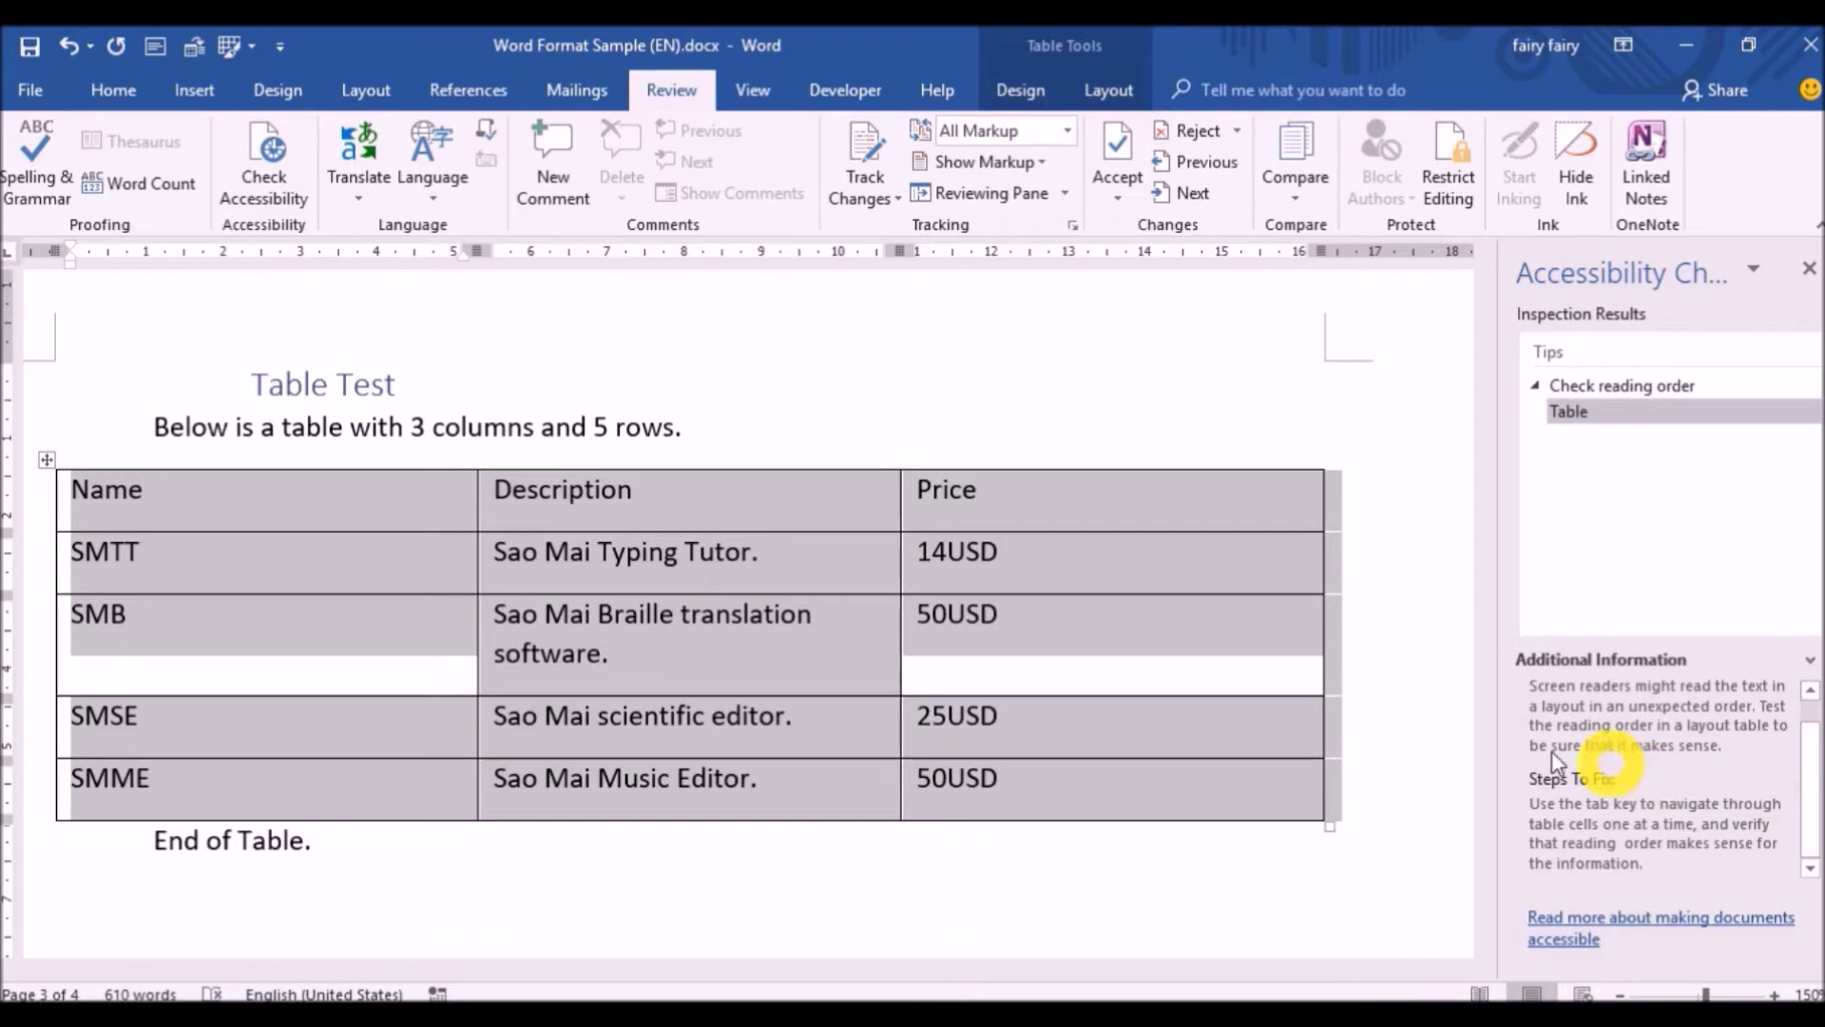
pyautogui.click(1806, 276)
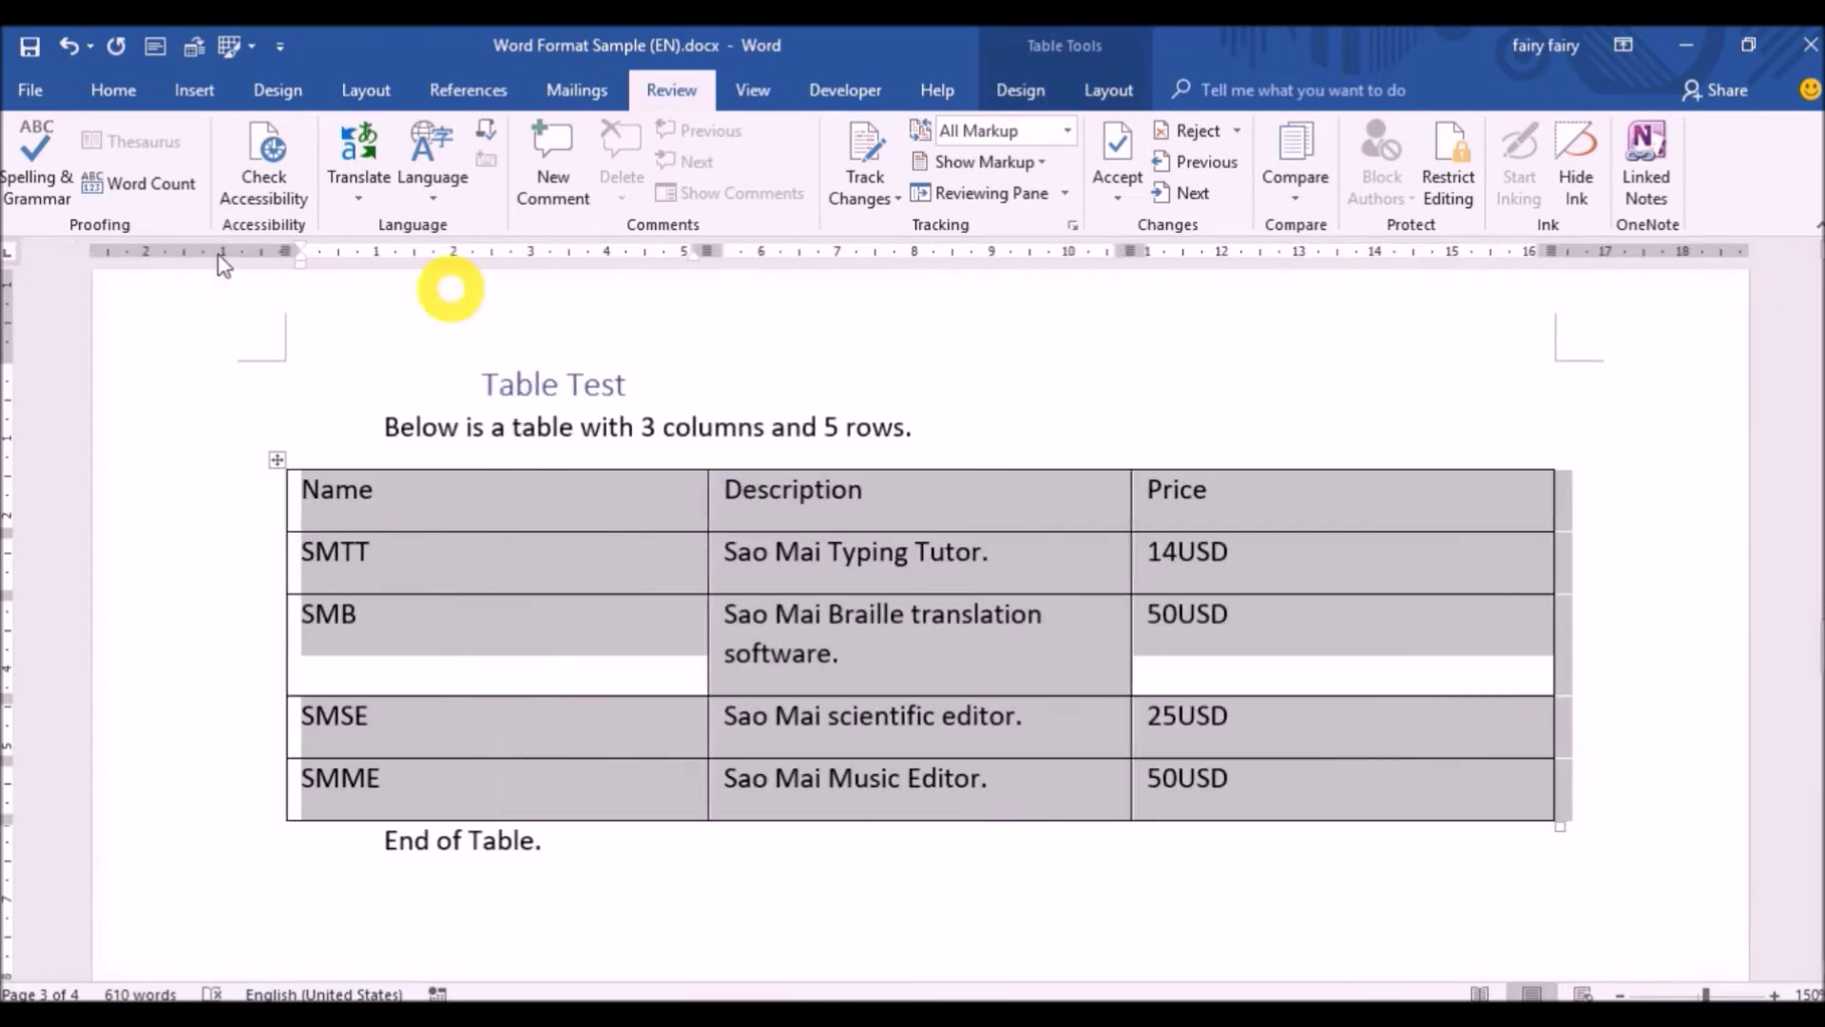
# Step: Save the document, then launch Sao Mai Braille from the desktop and maximize its window
pyautogui.click(31, 47)
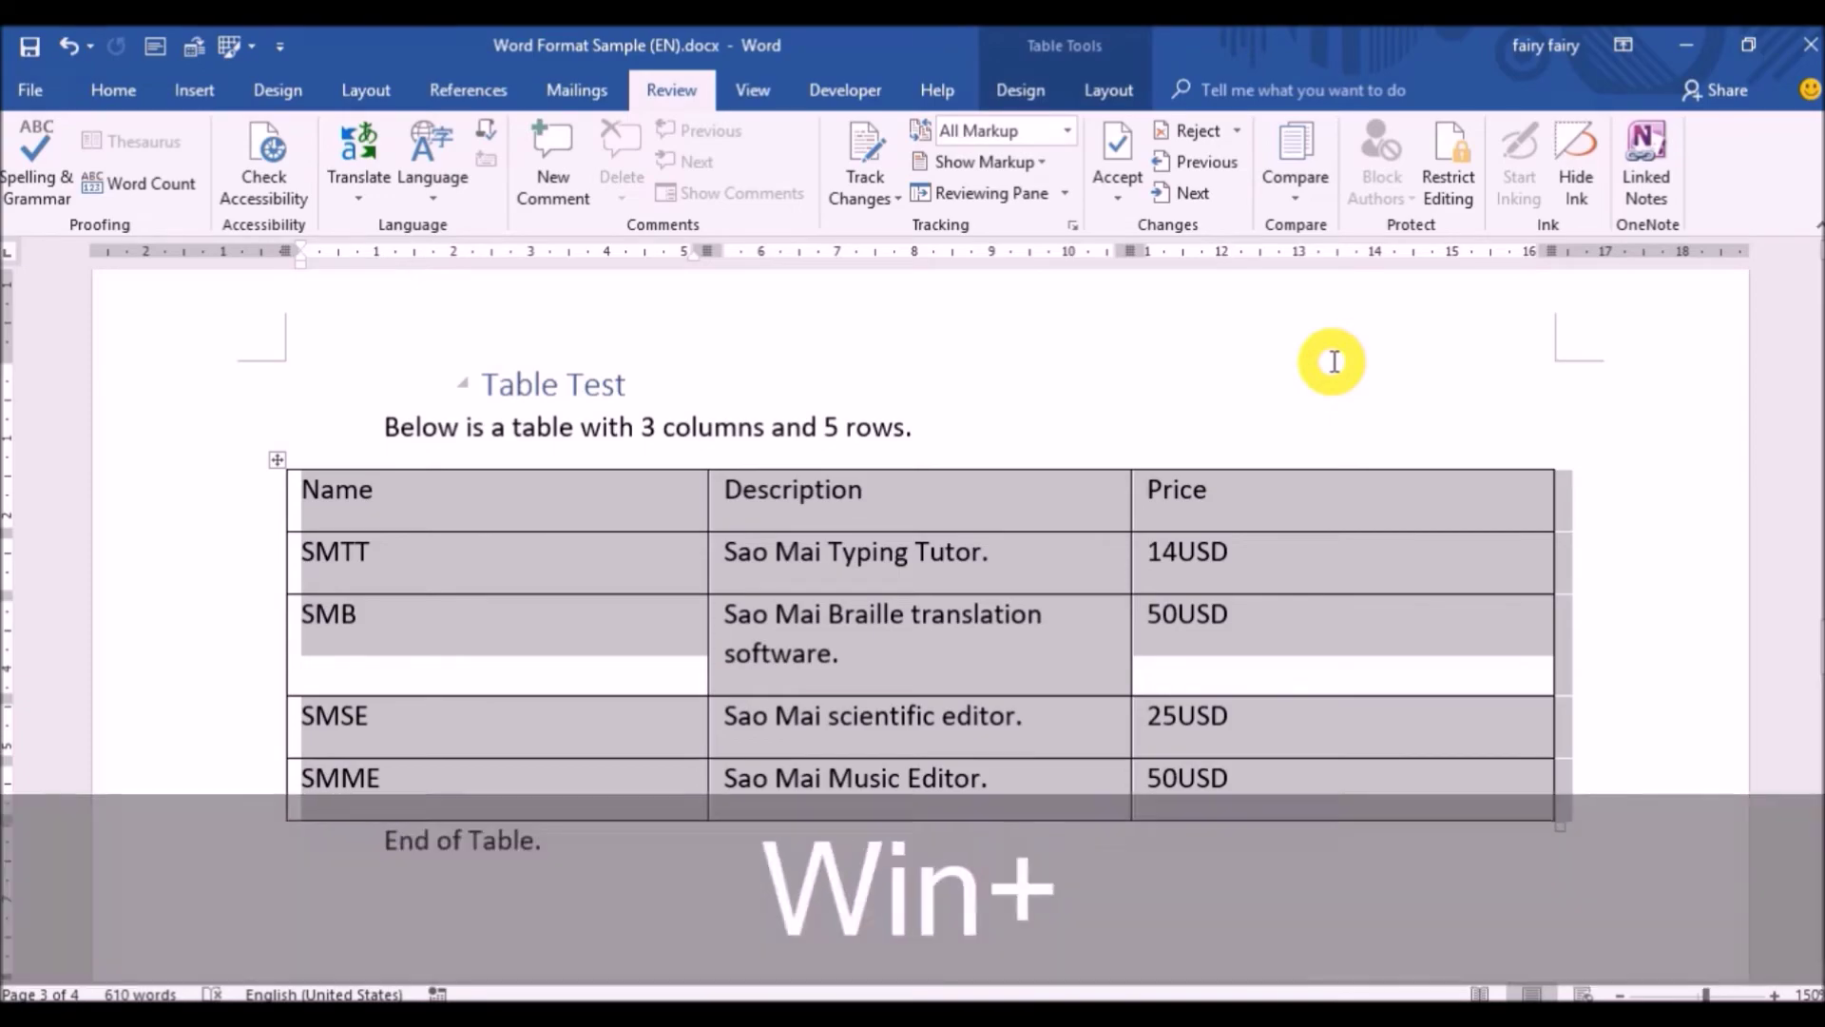
pyautogui.press('super+d')
pyautogui.doubleClick(147, 490)
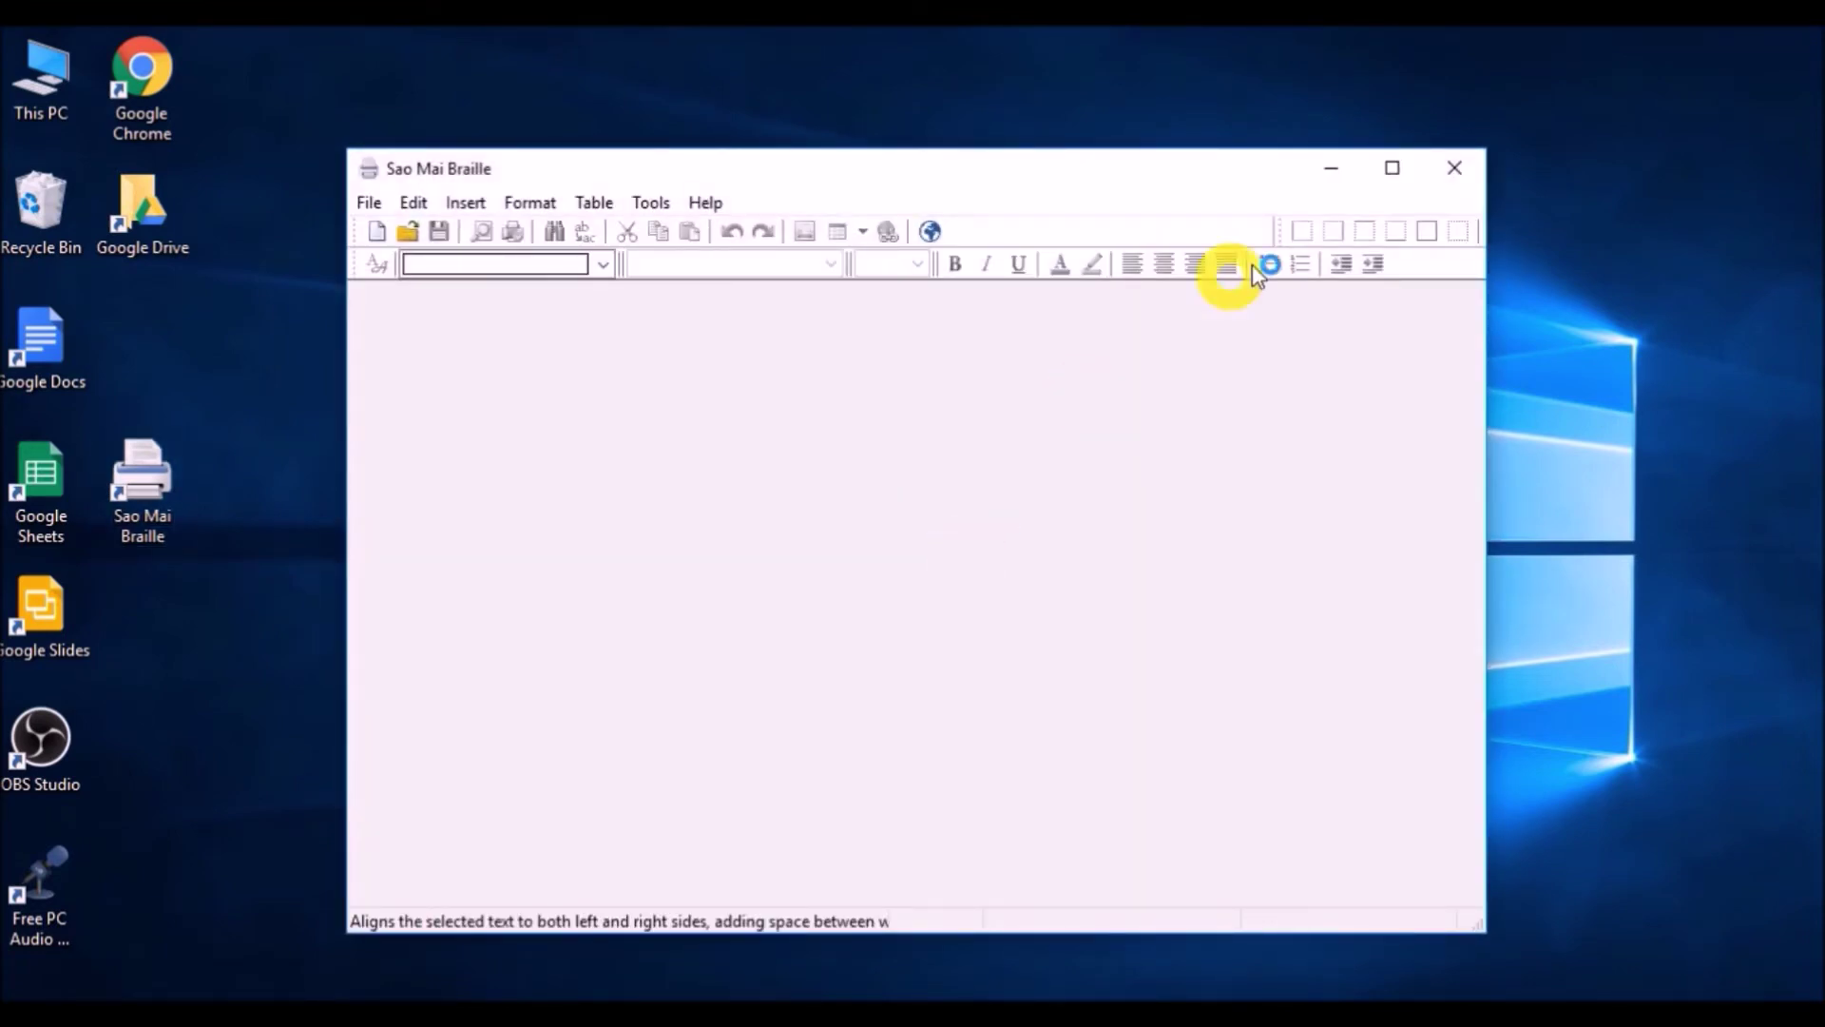
pyautogui.click(1393, 168)
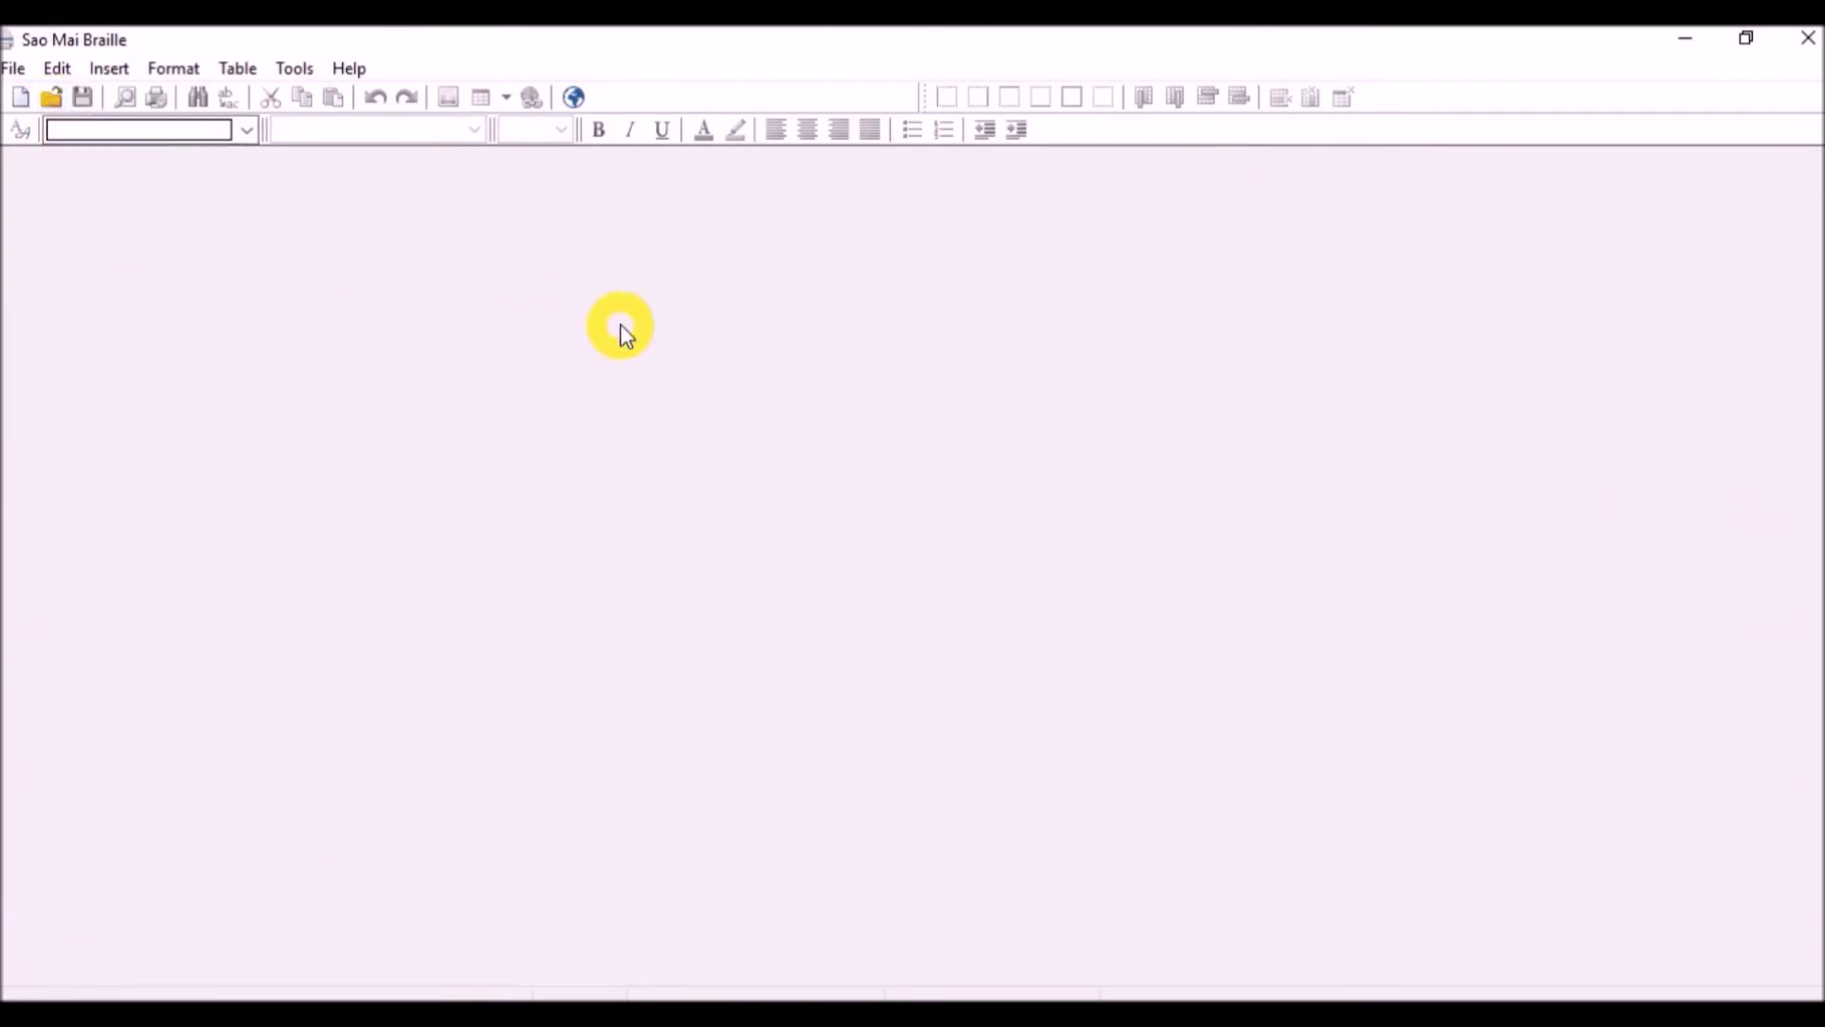
# Step: Open "Word Format Sample (EN).docx" from the Sample folder, with the file type set to Microsoft Word Documents
pyautogui.hotkey('ctrl', 'o')
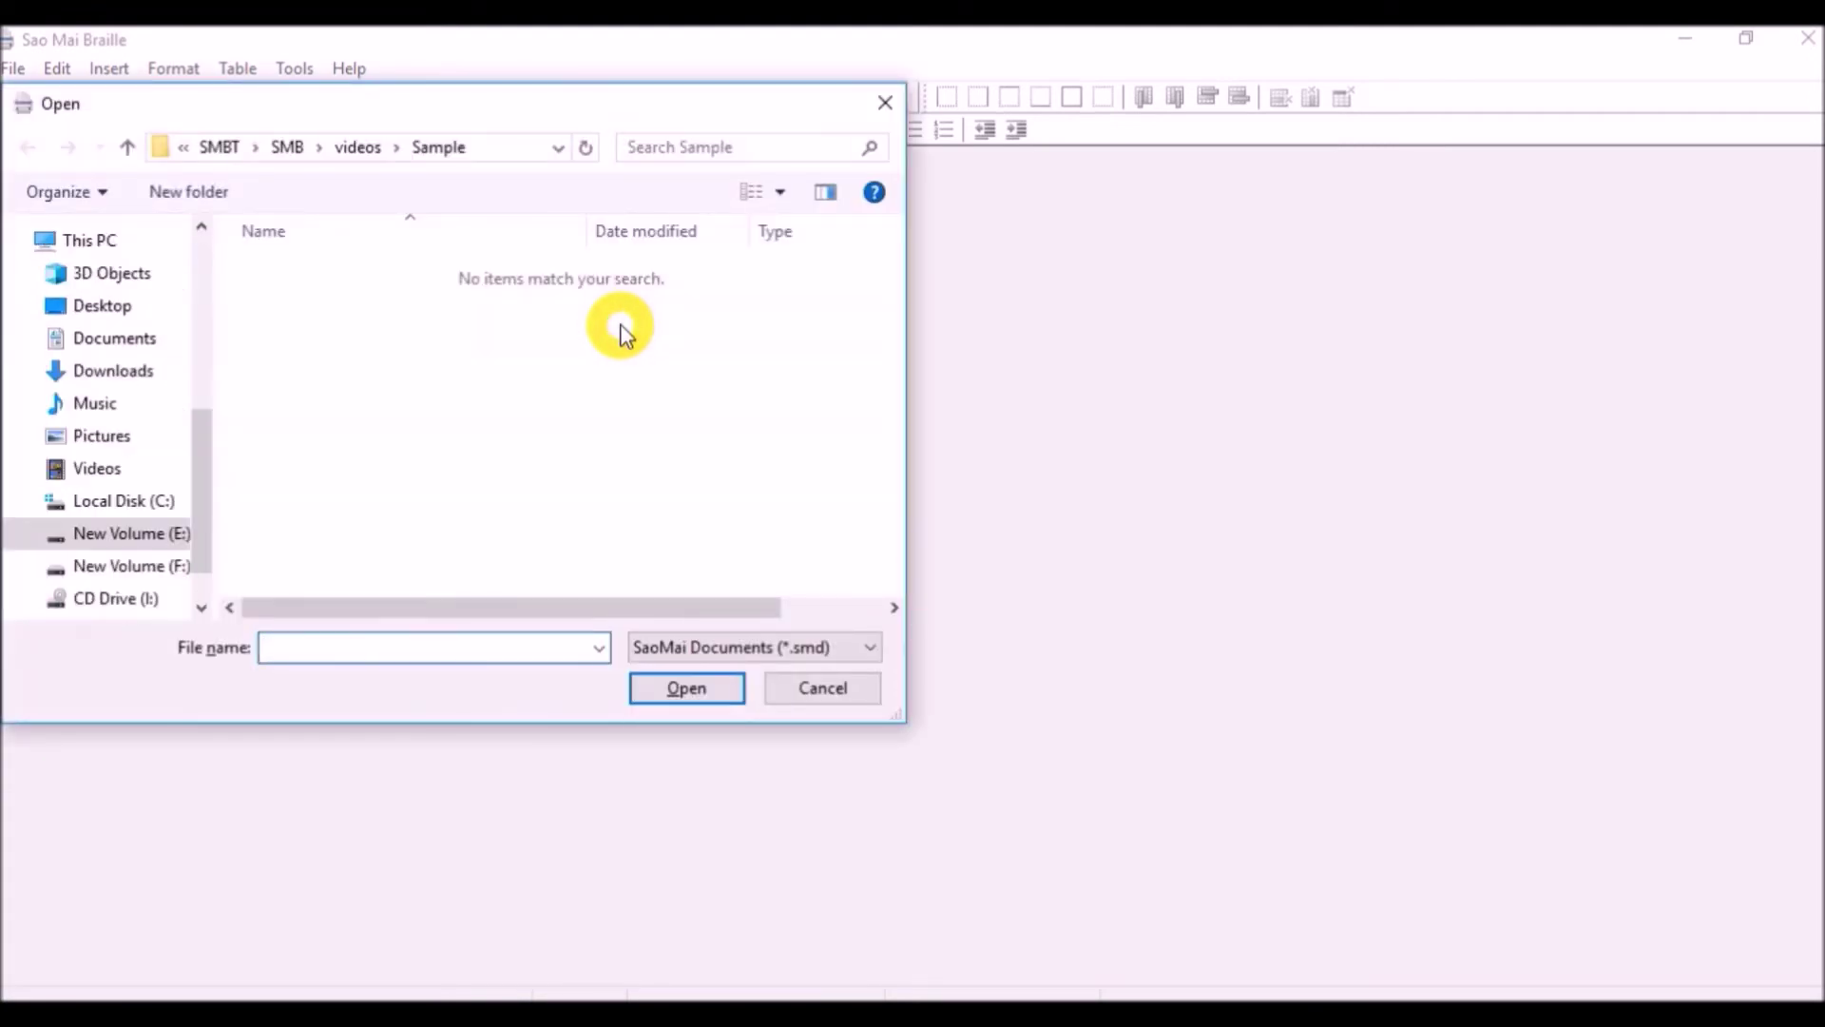
pyautogui.click(827, 649)
pyautogui.click(875, 757)
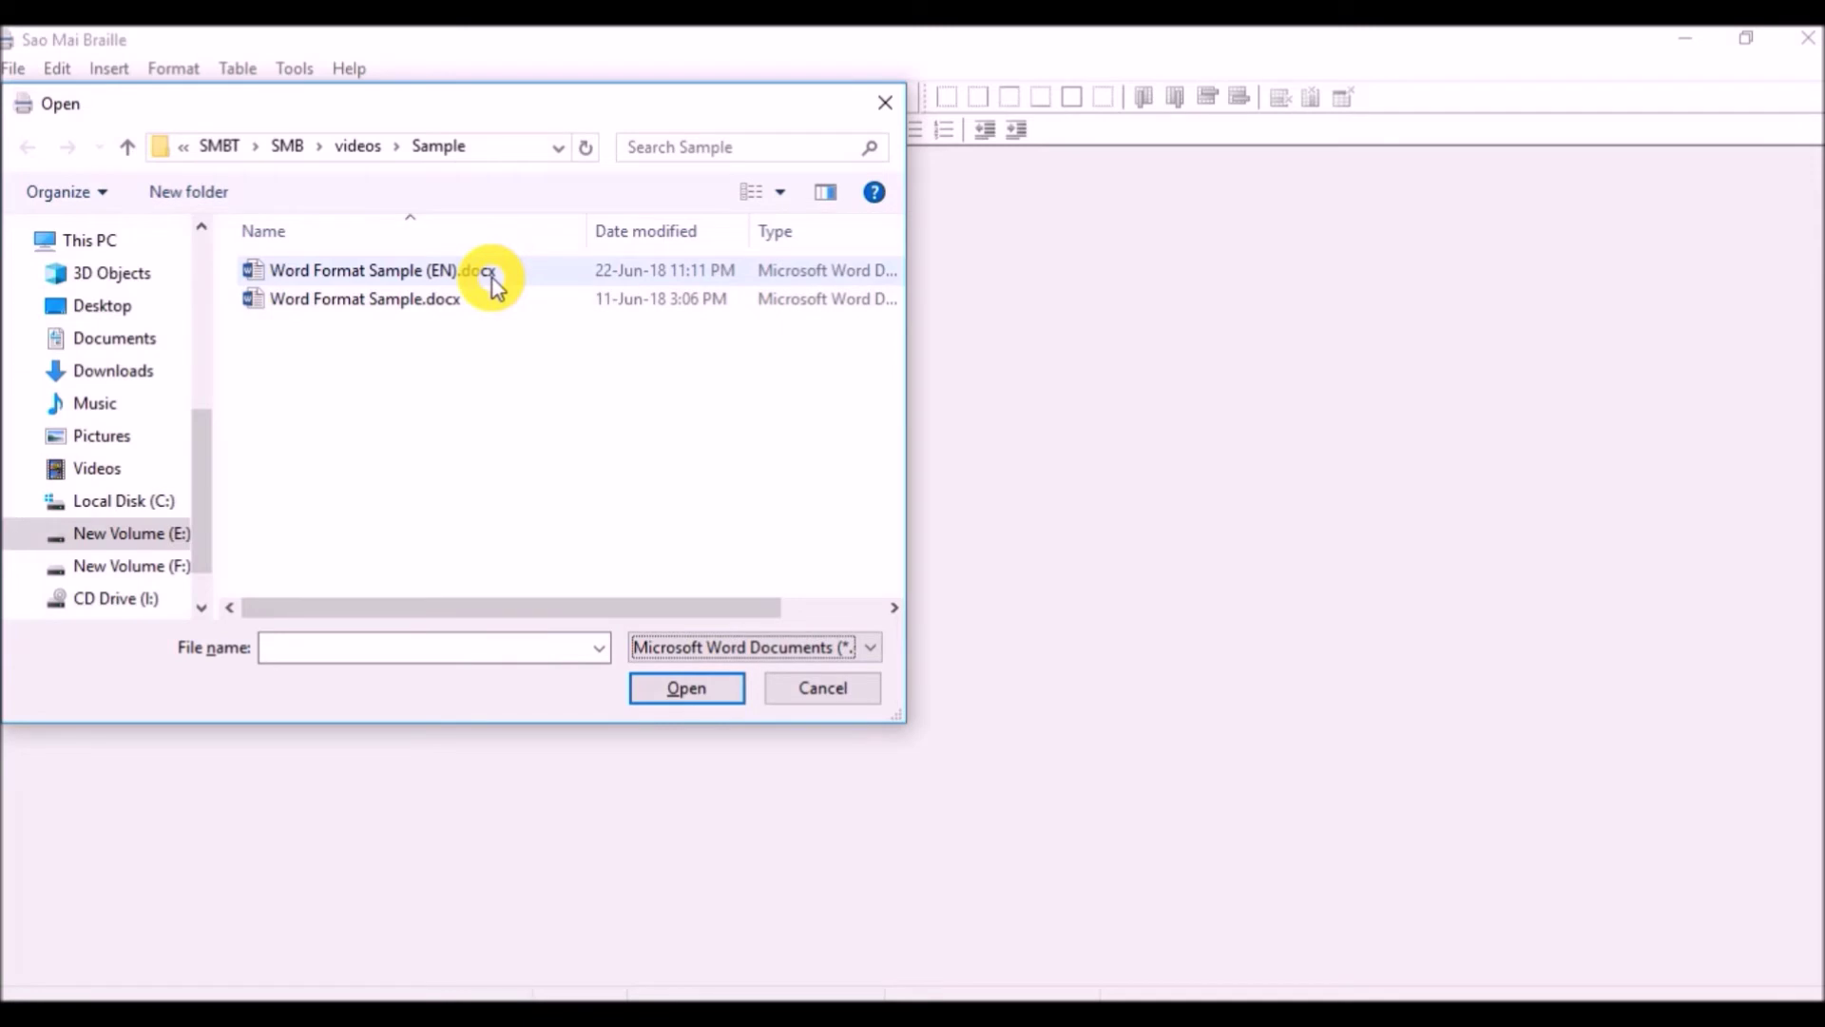
pyautogui.click(492, 280)
pyautogui.click(729, 697)
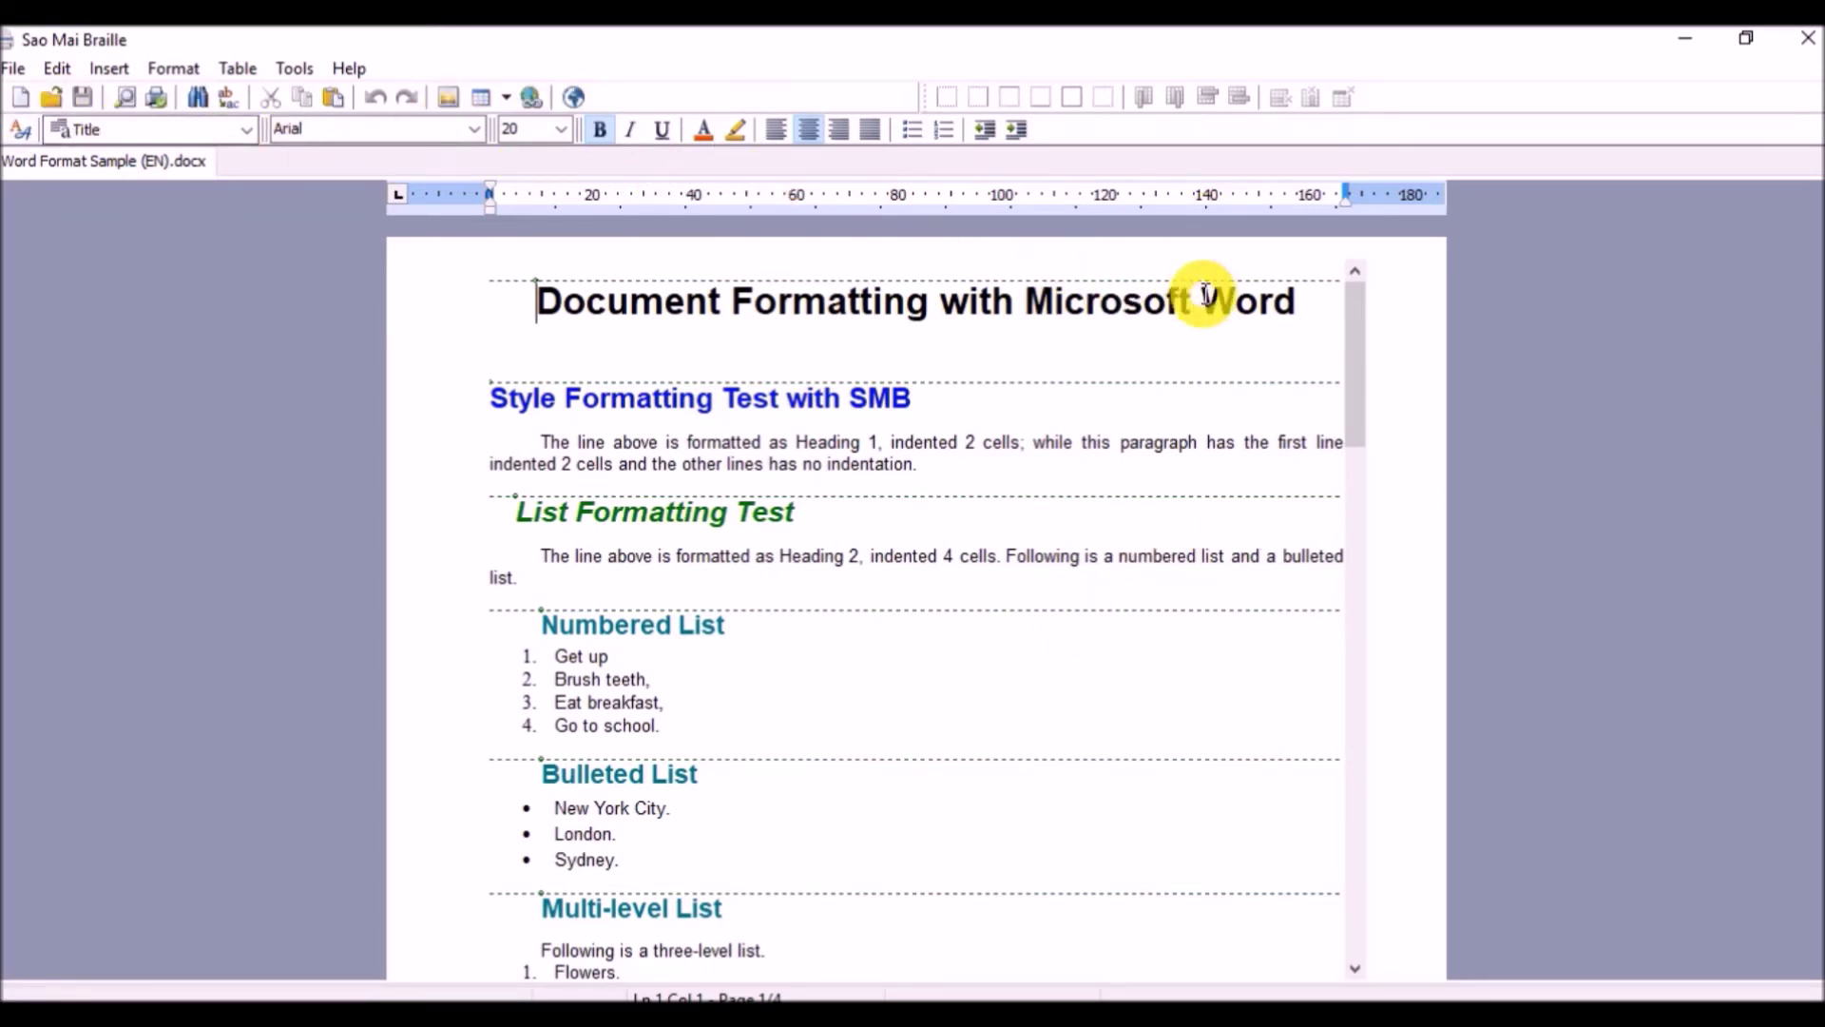
# Step: Review how the headings, lists, links and font formatting were imported in the opened document, returning to its title
pyautogui.scroll(-3, 1093, 456)
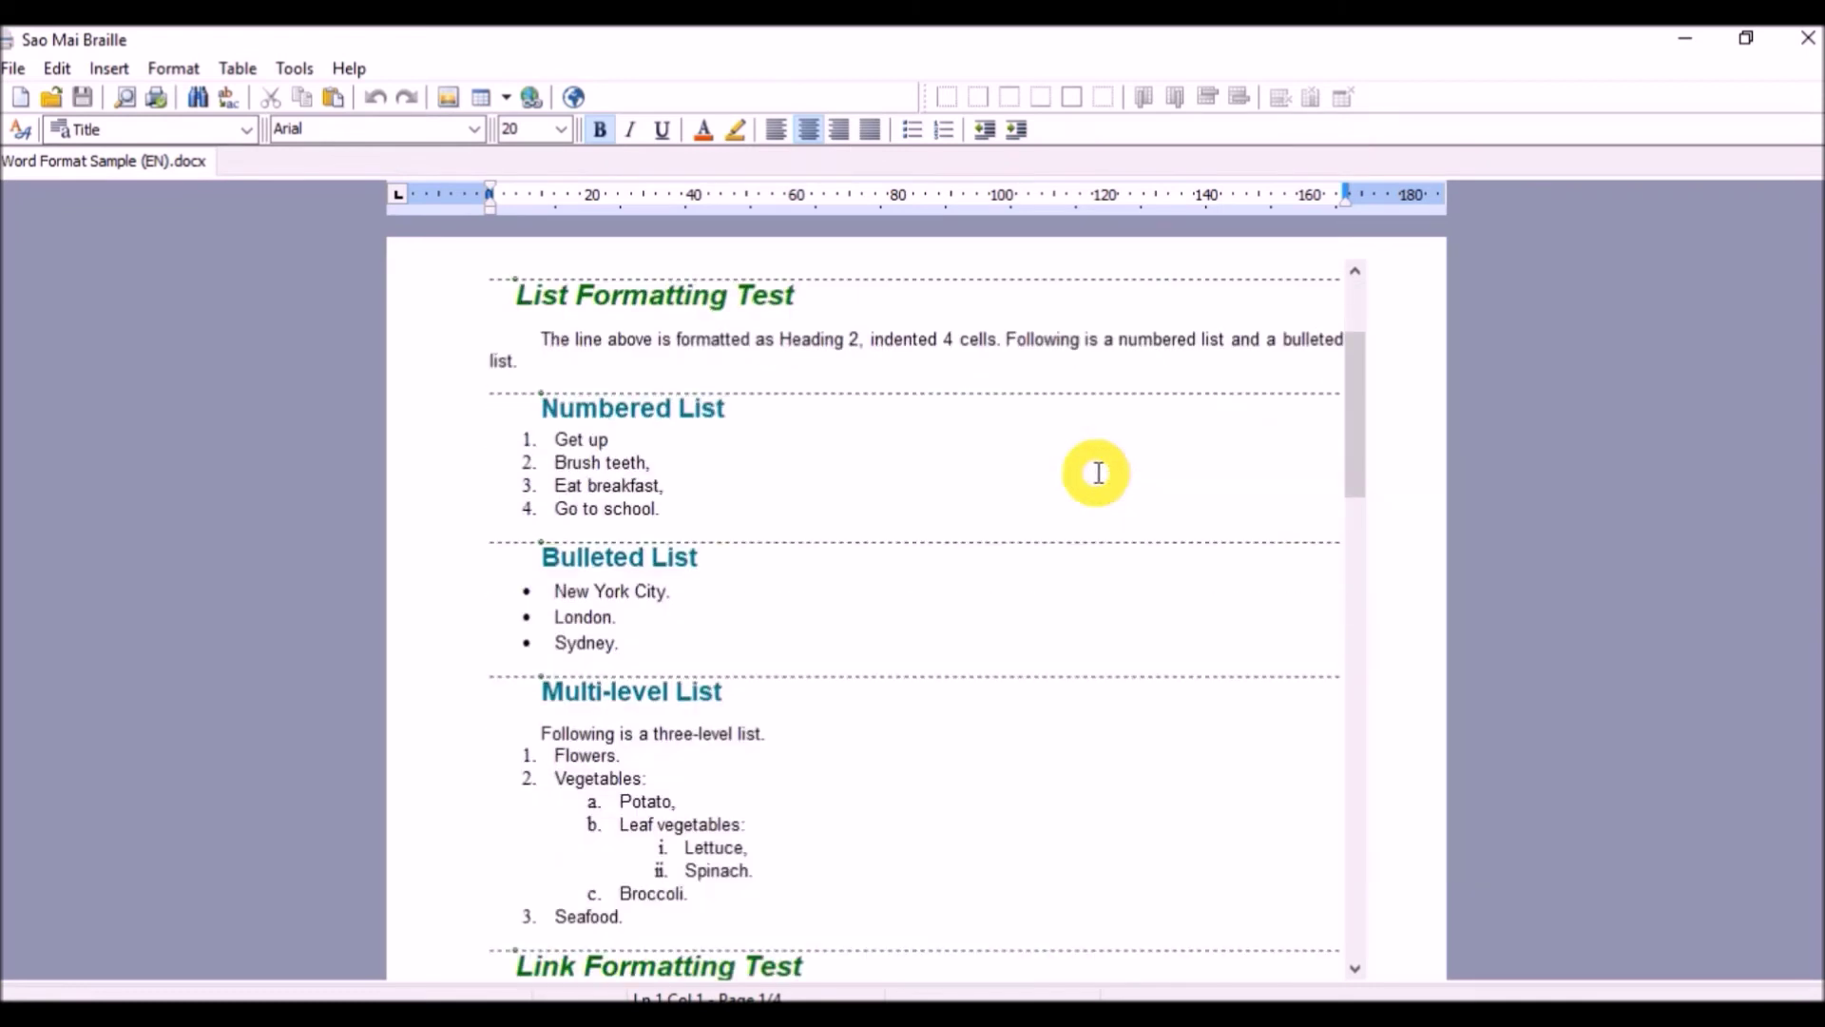
pyautogui.scroll(-3, 1098, 472)
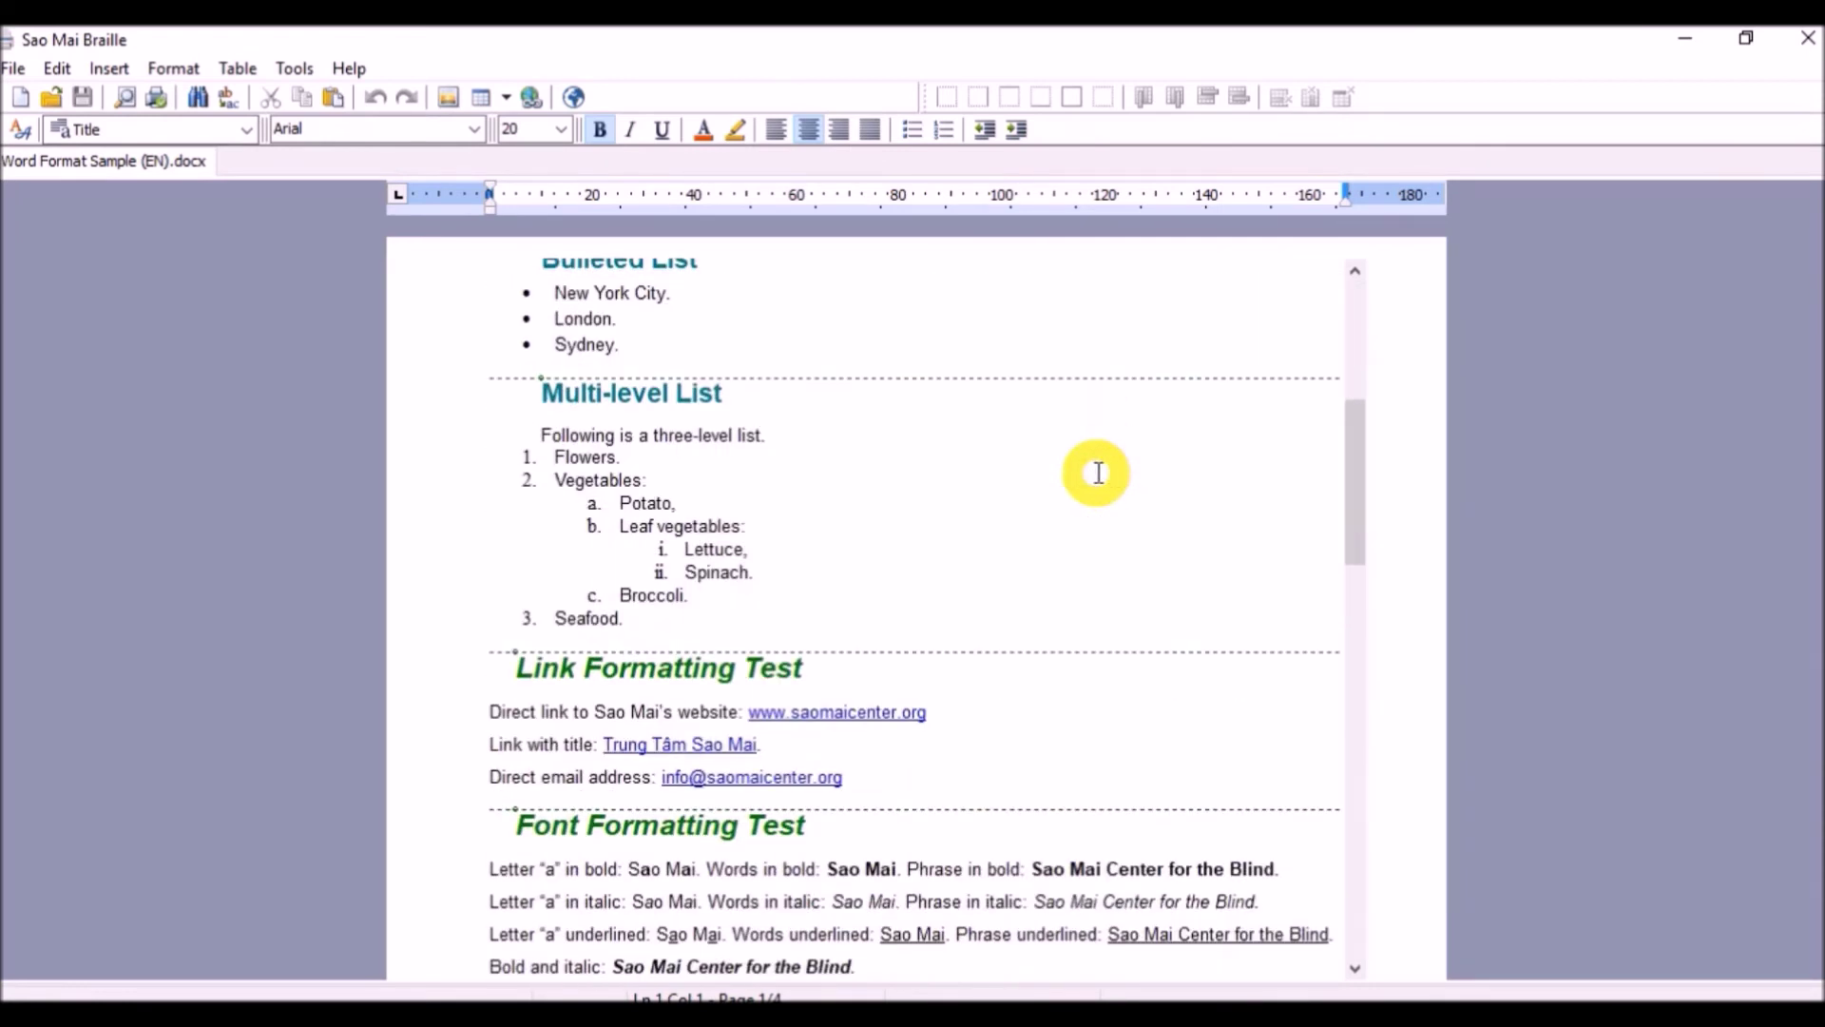
pyautogui.scroll(7, 1098, 472)
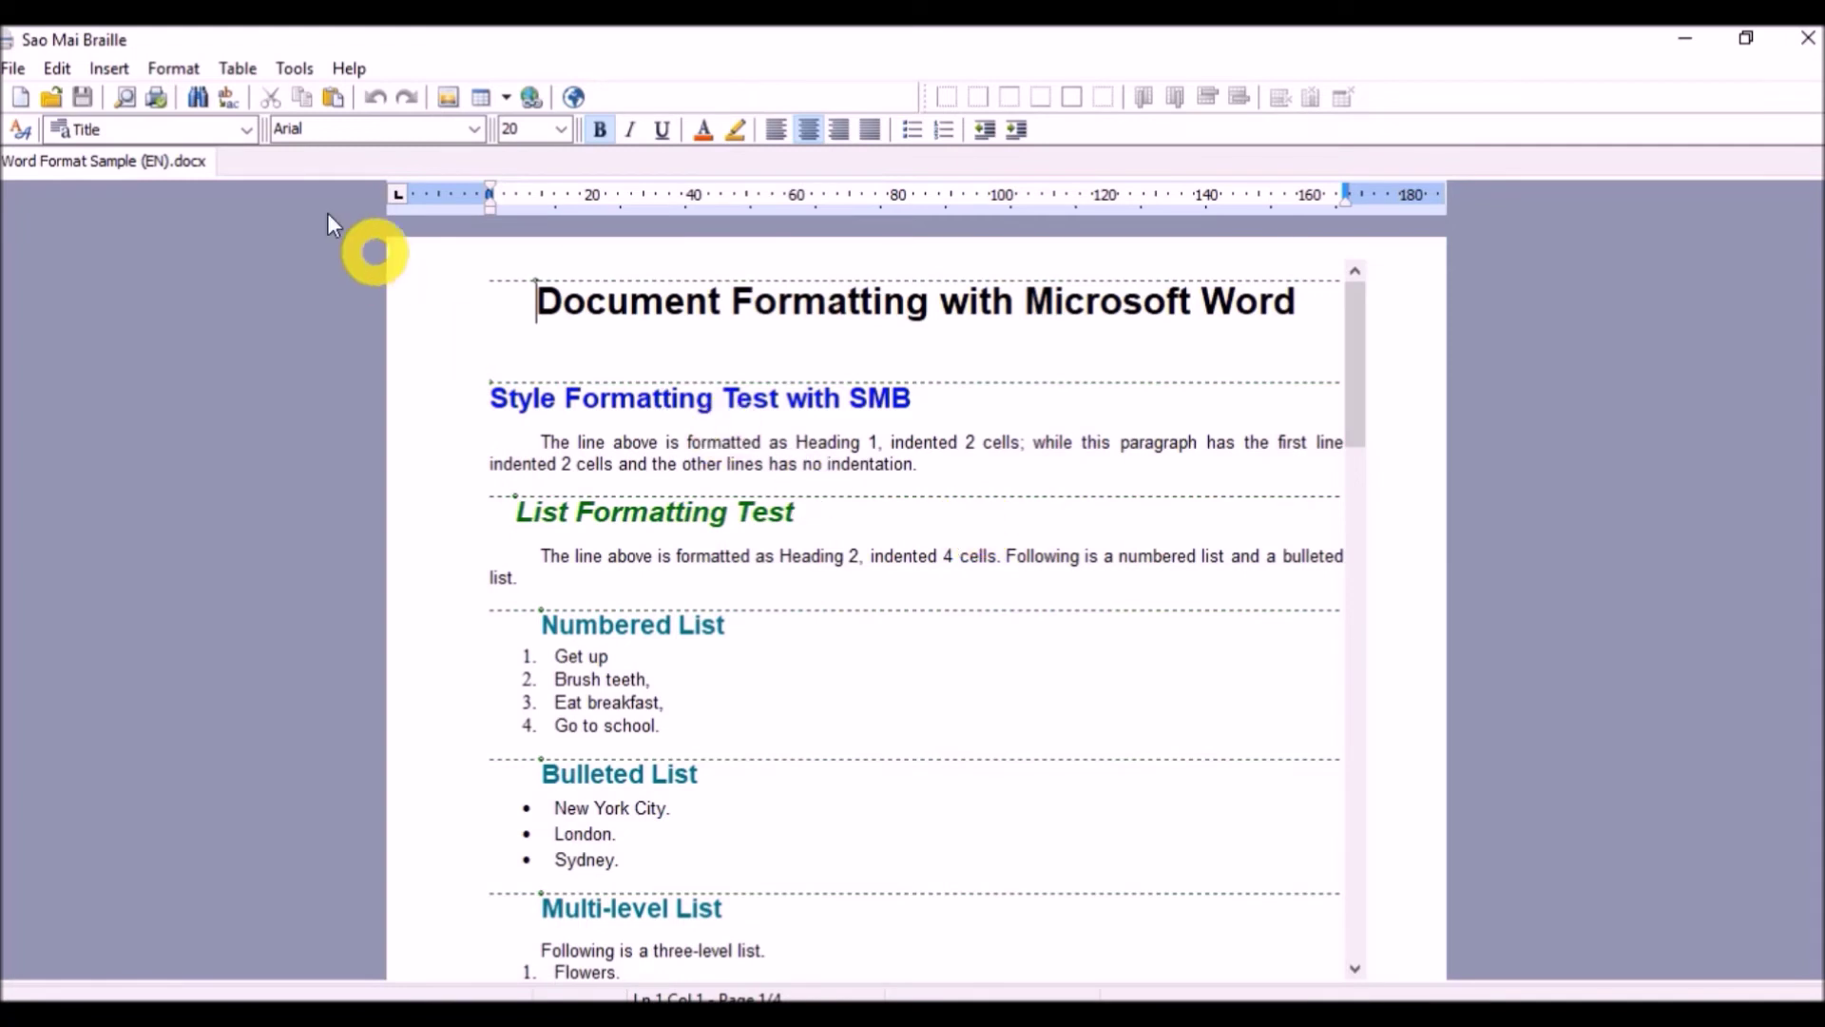
# Step: Browse the paragraph and text styles available for the document title, leaving the title's style as it is
pyautogui.click(249, 129)
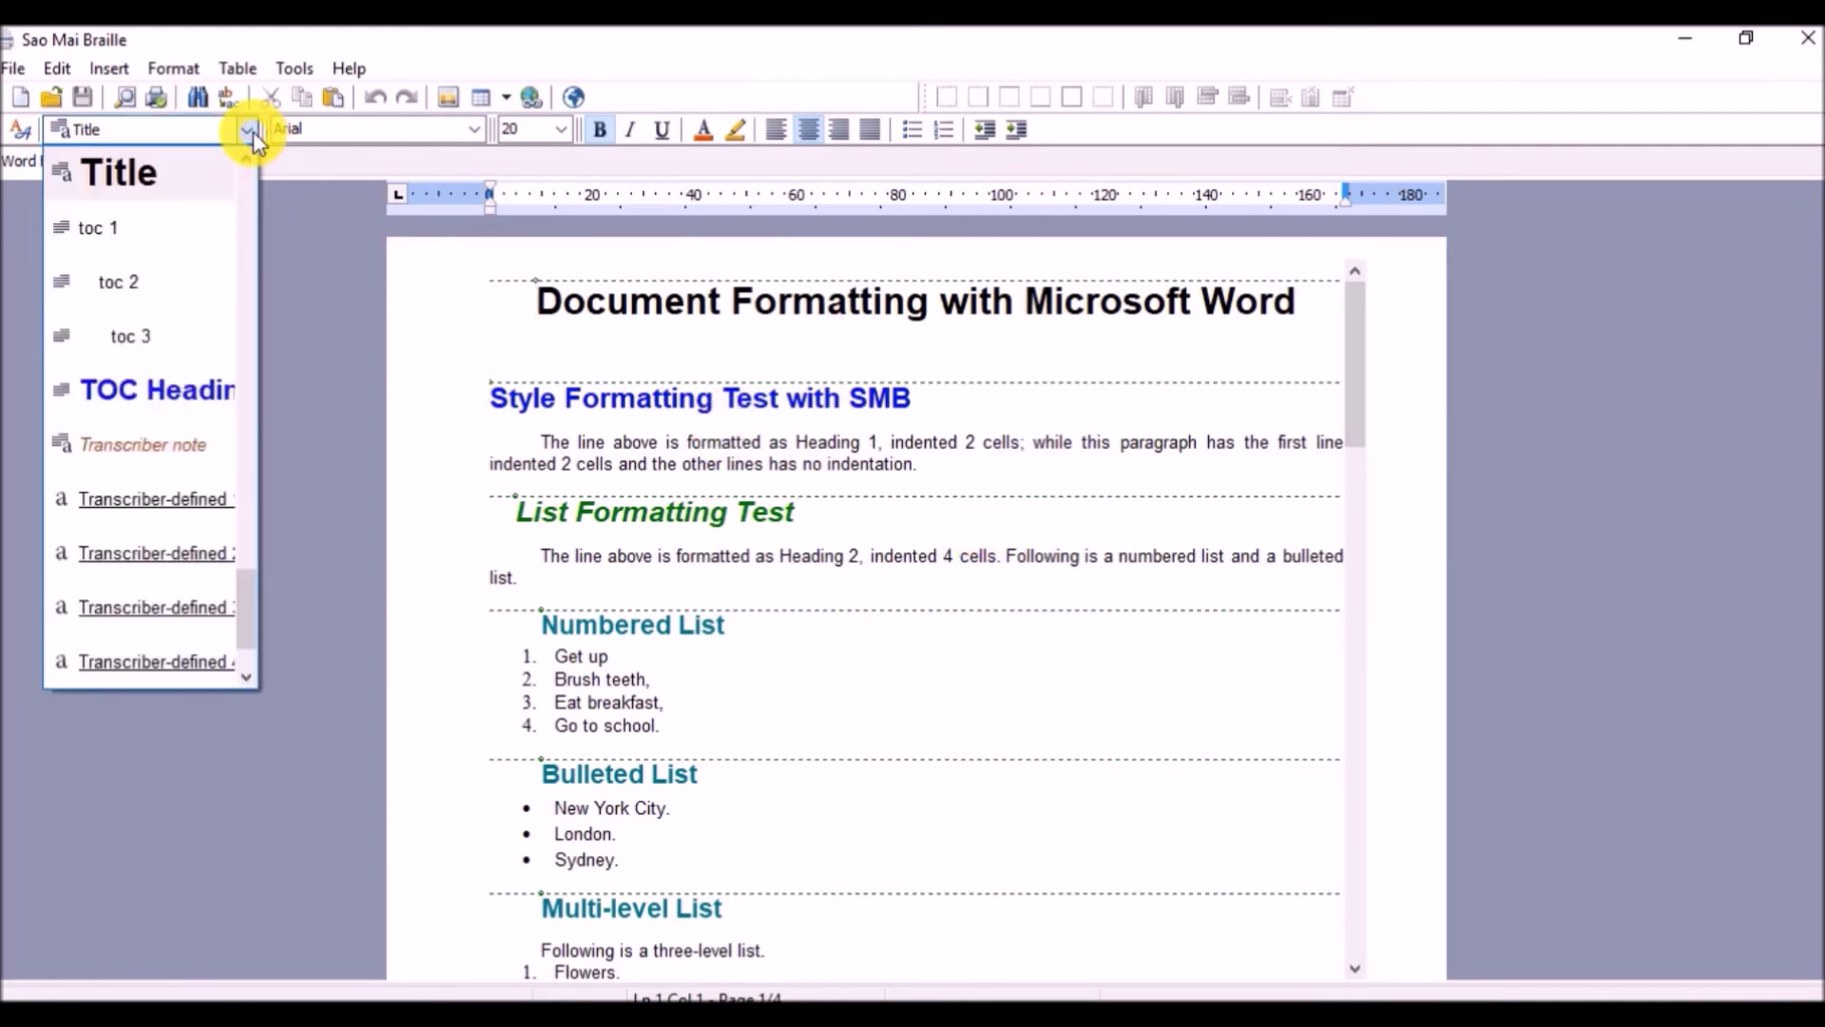
pyautogui.scroll(-1, 195, 395)
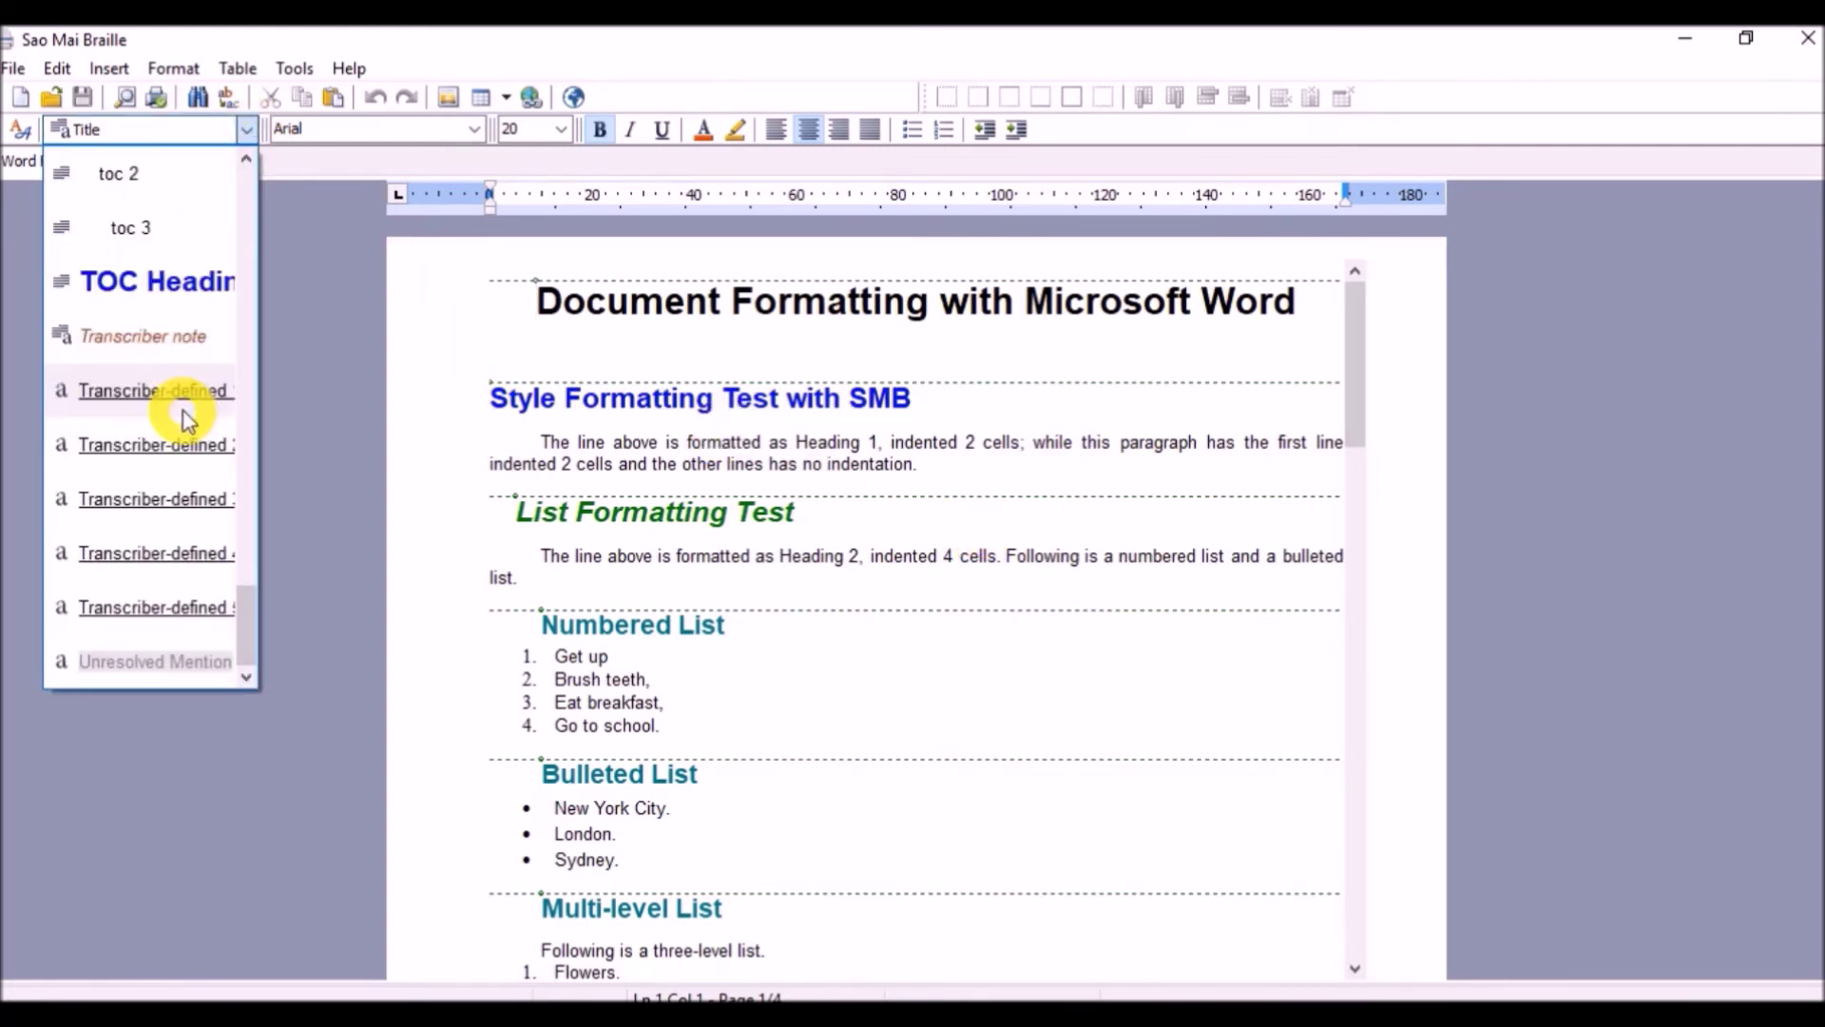
pyautogui.moveTo(244, 475); pyautogui.dragTo(243, 209)
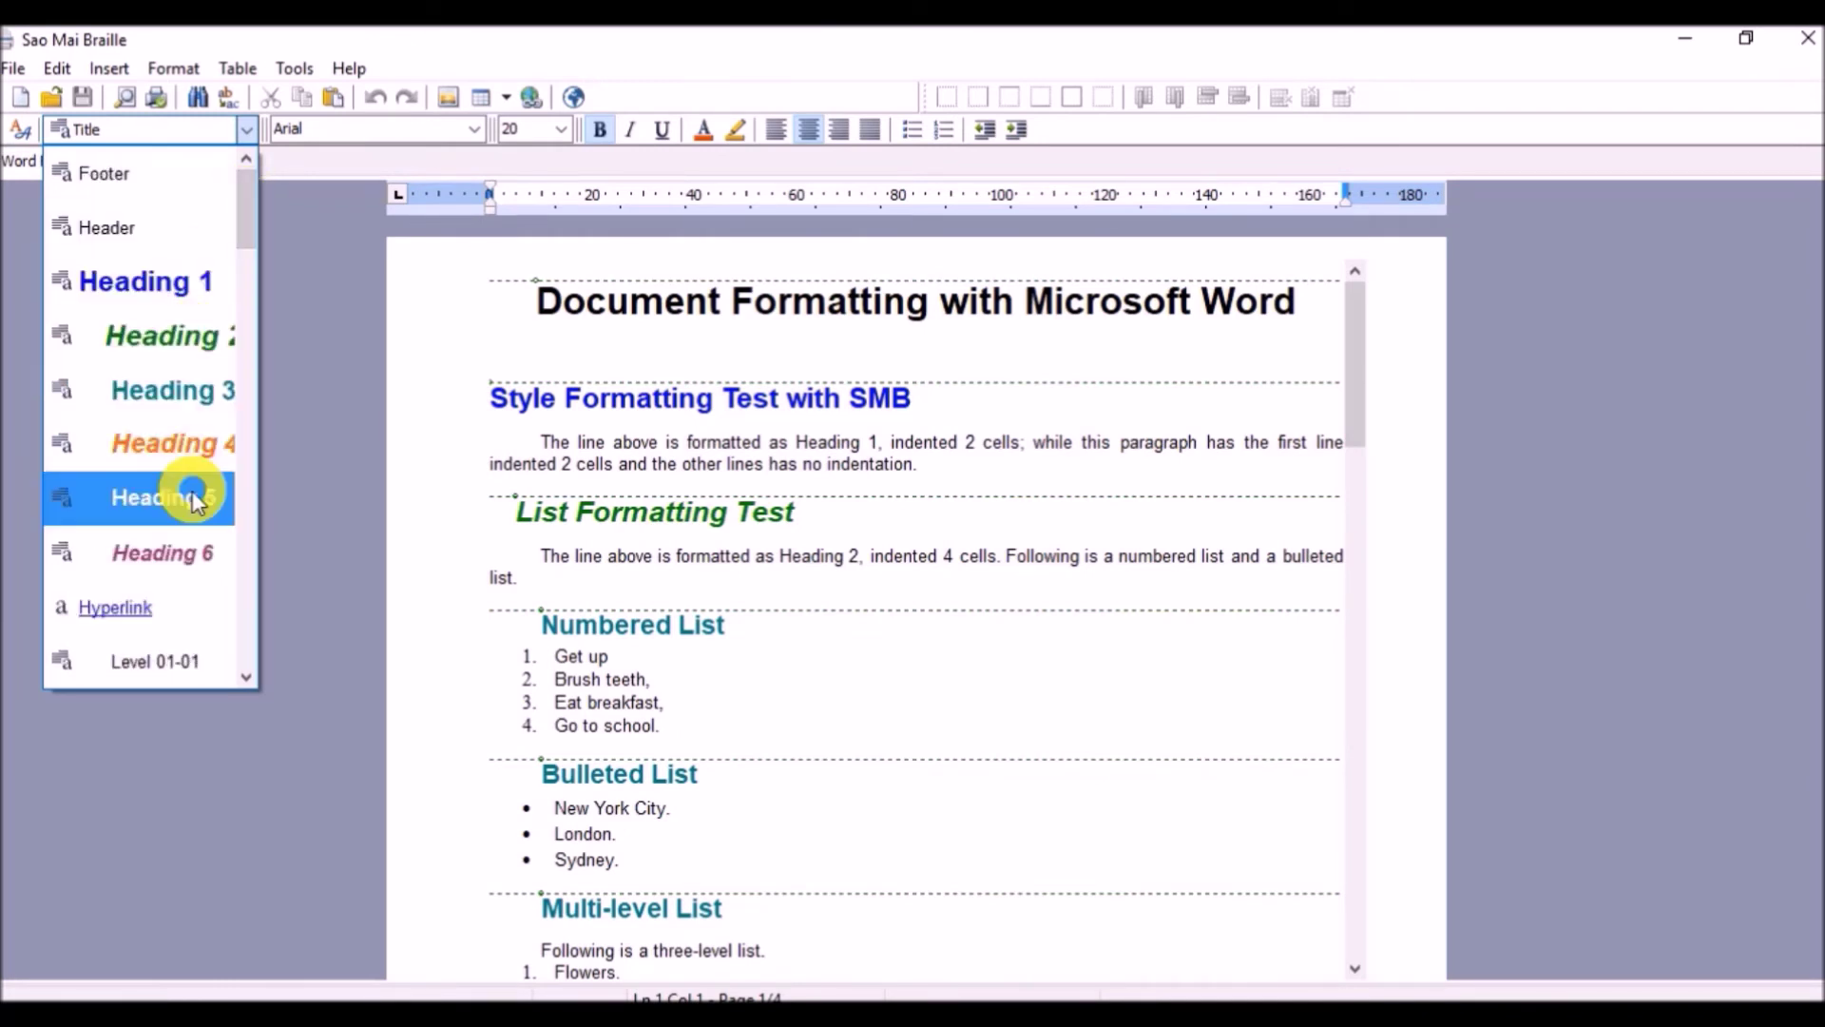
pyautogui.click(901, 302)
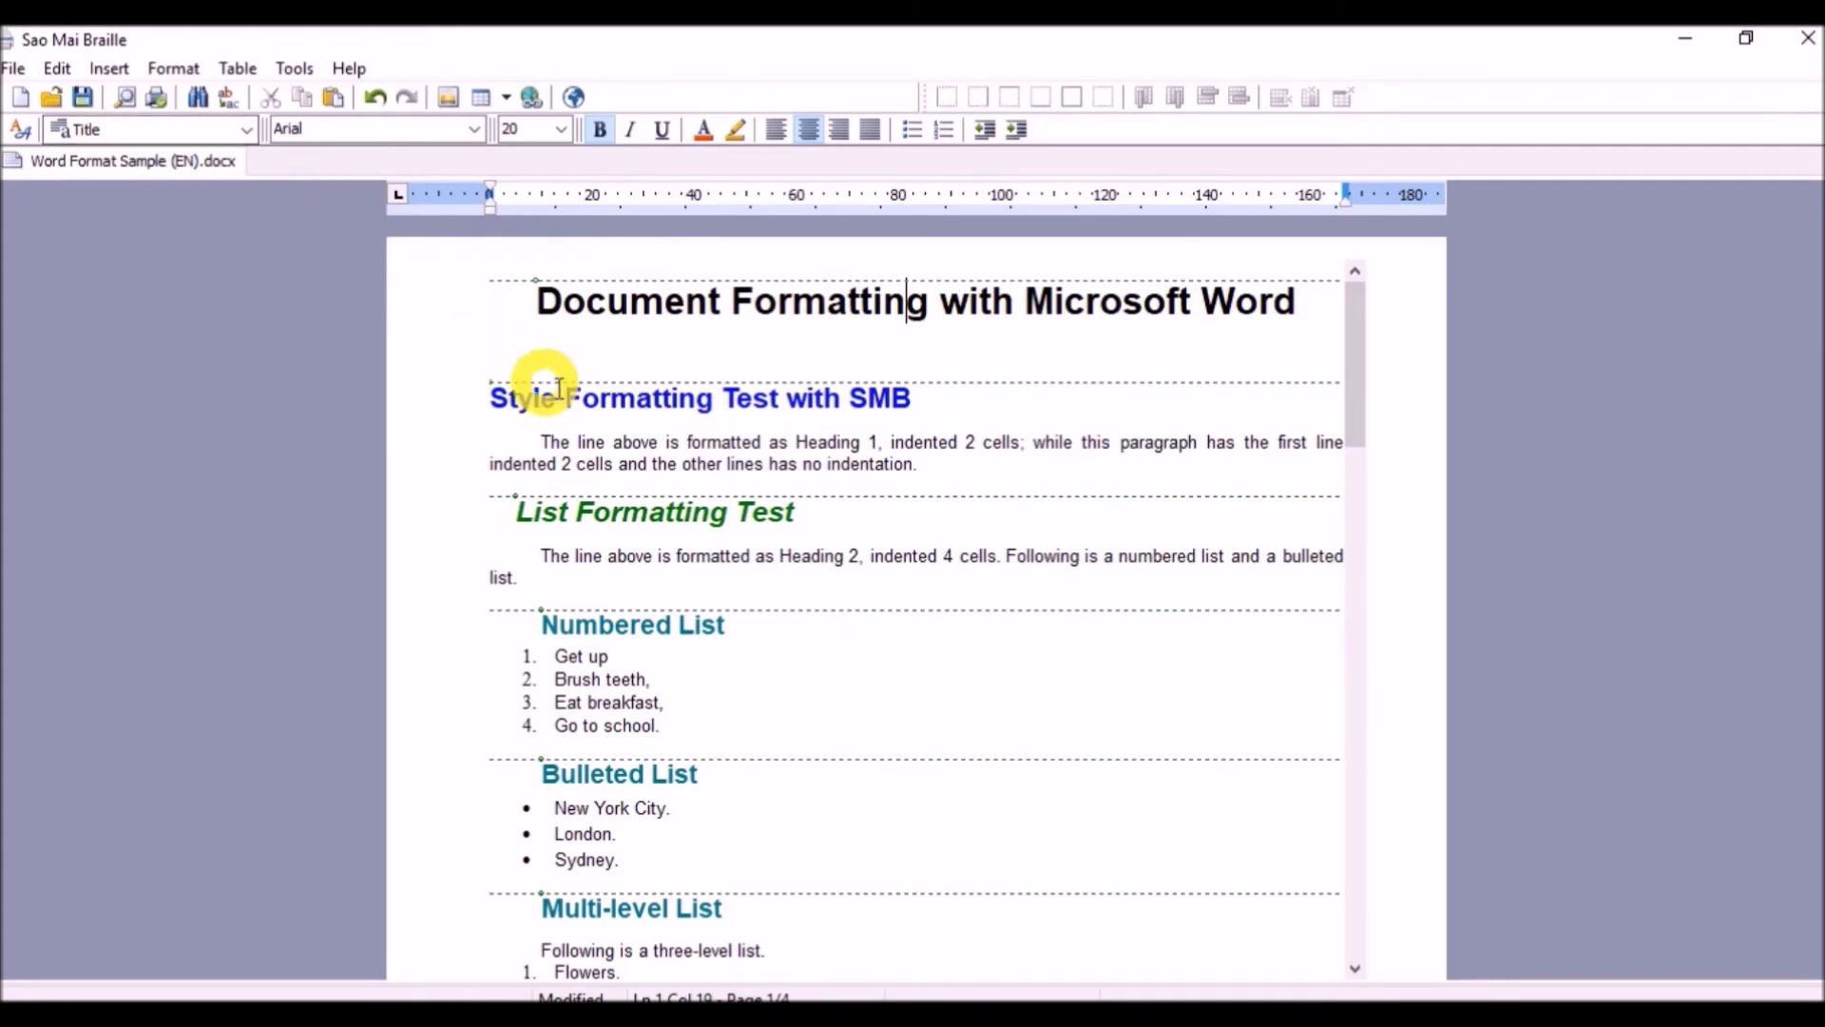
# Step: Check which style is applied to the first-level heading, its body paragraph, the two lower-level headings and a numbered list item
pyautogui.click(734, 397)
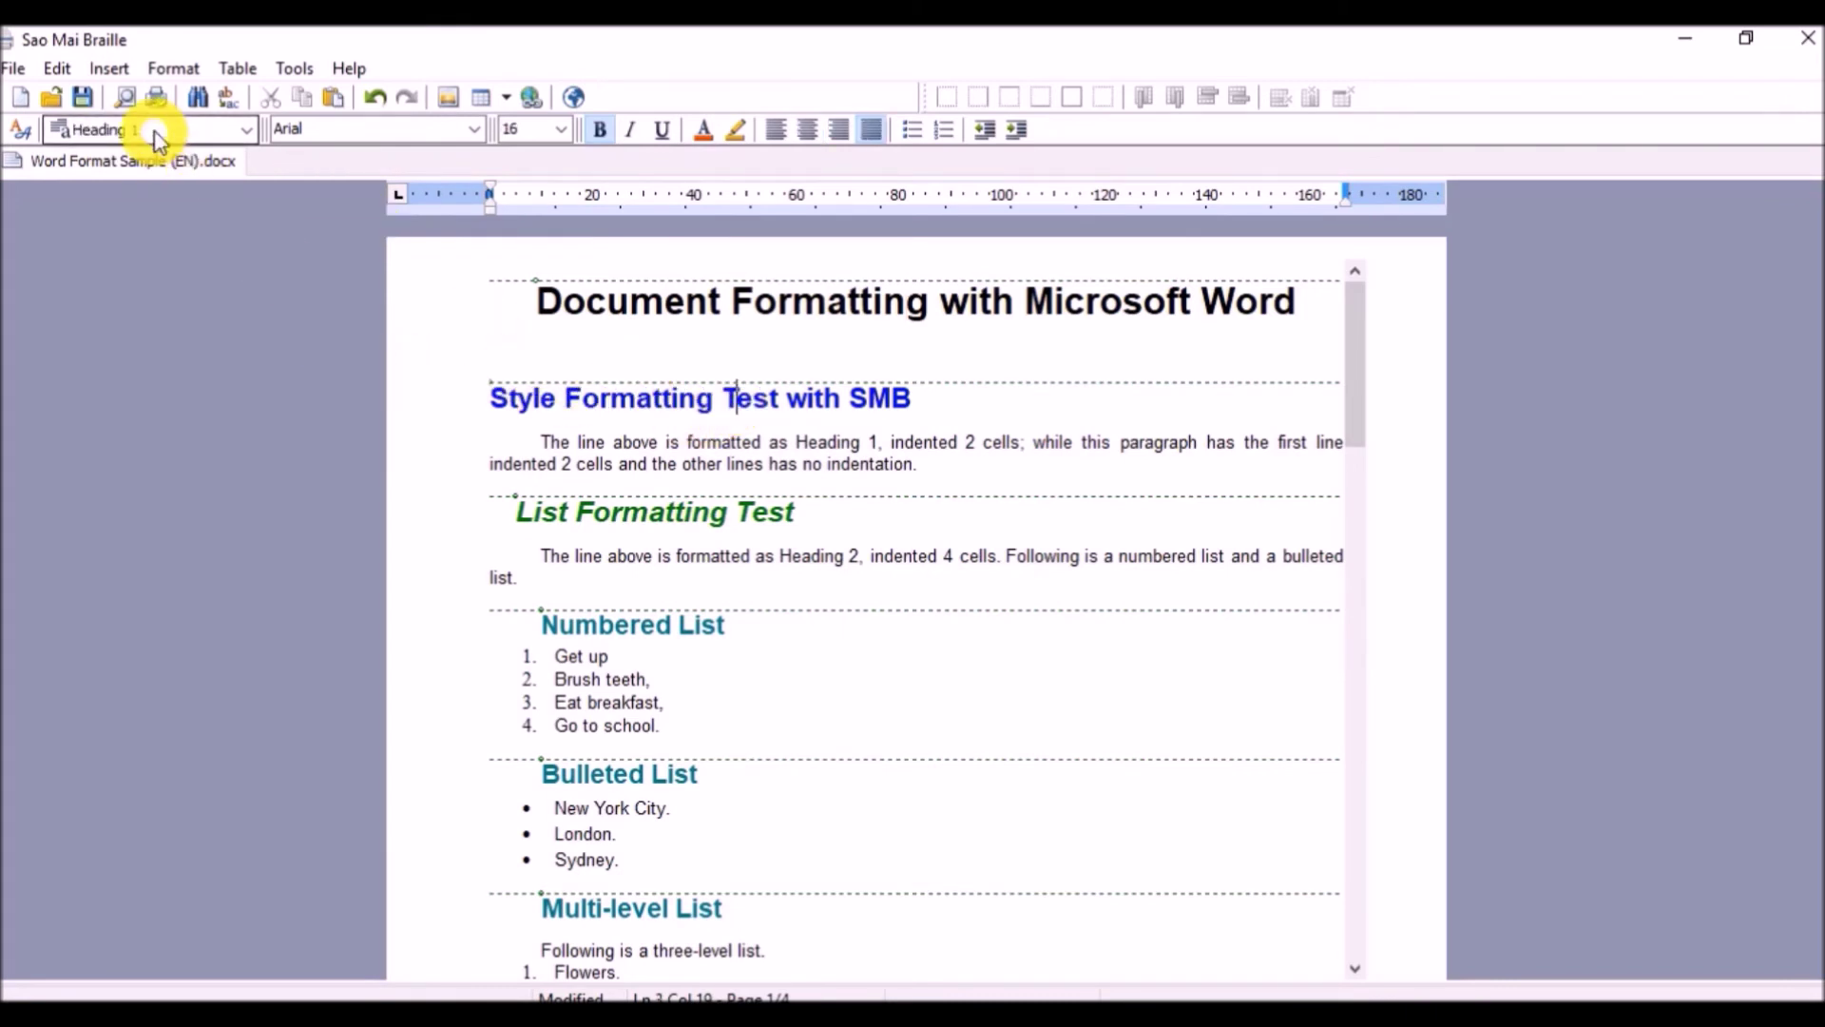
pyautogui.click(720, 441)
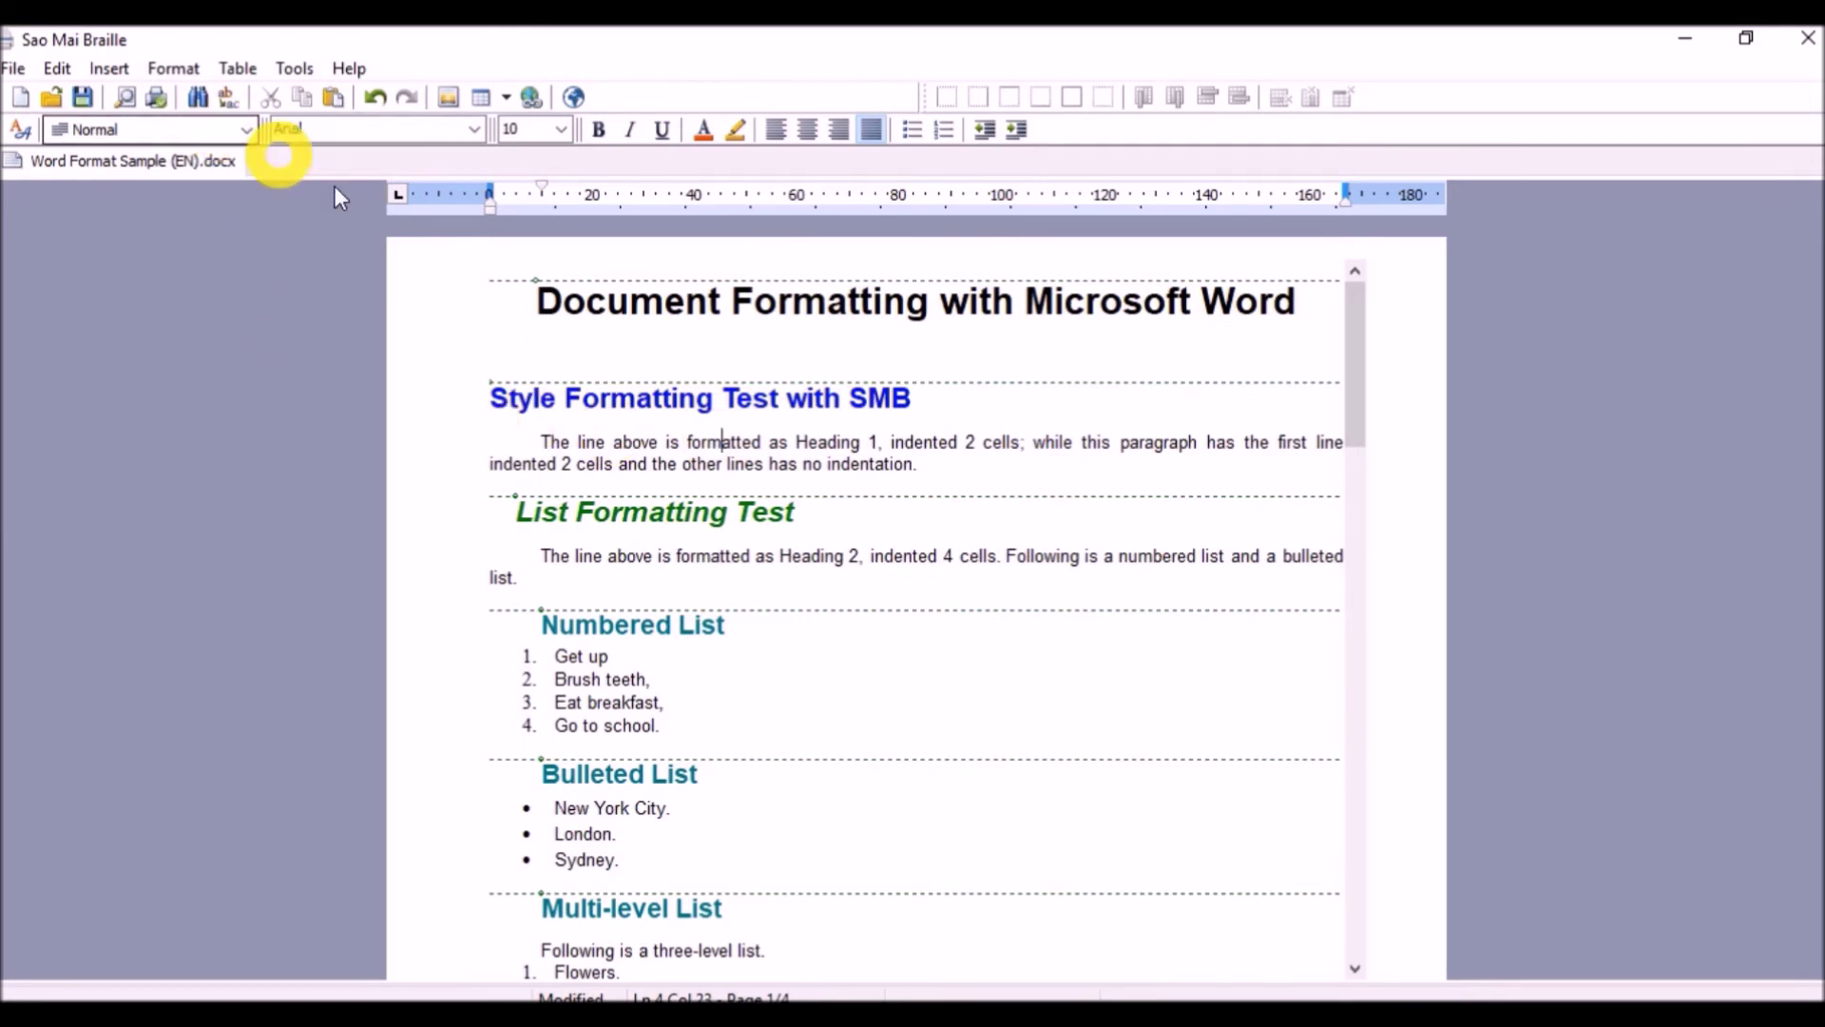
pyautogui.click(705, 514)
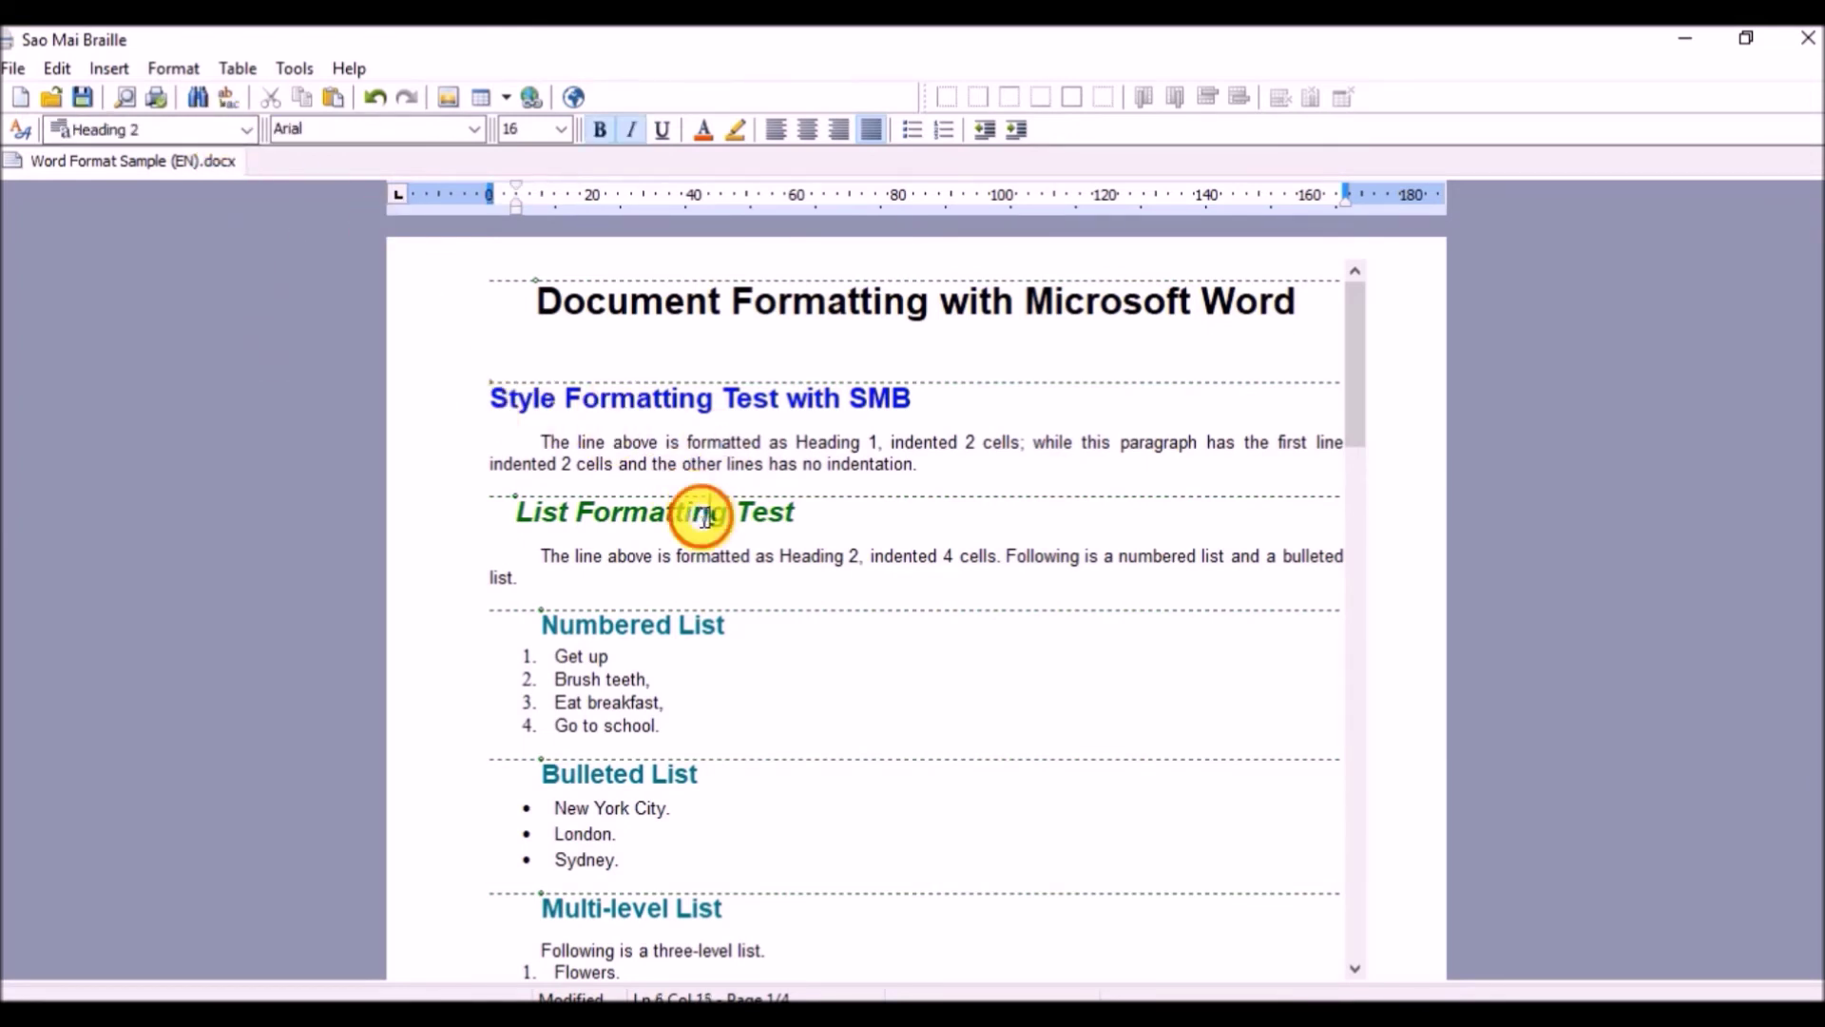
pyautogui.click(701, 619)
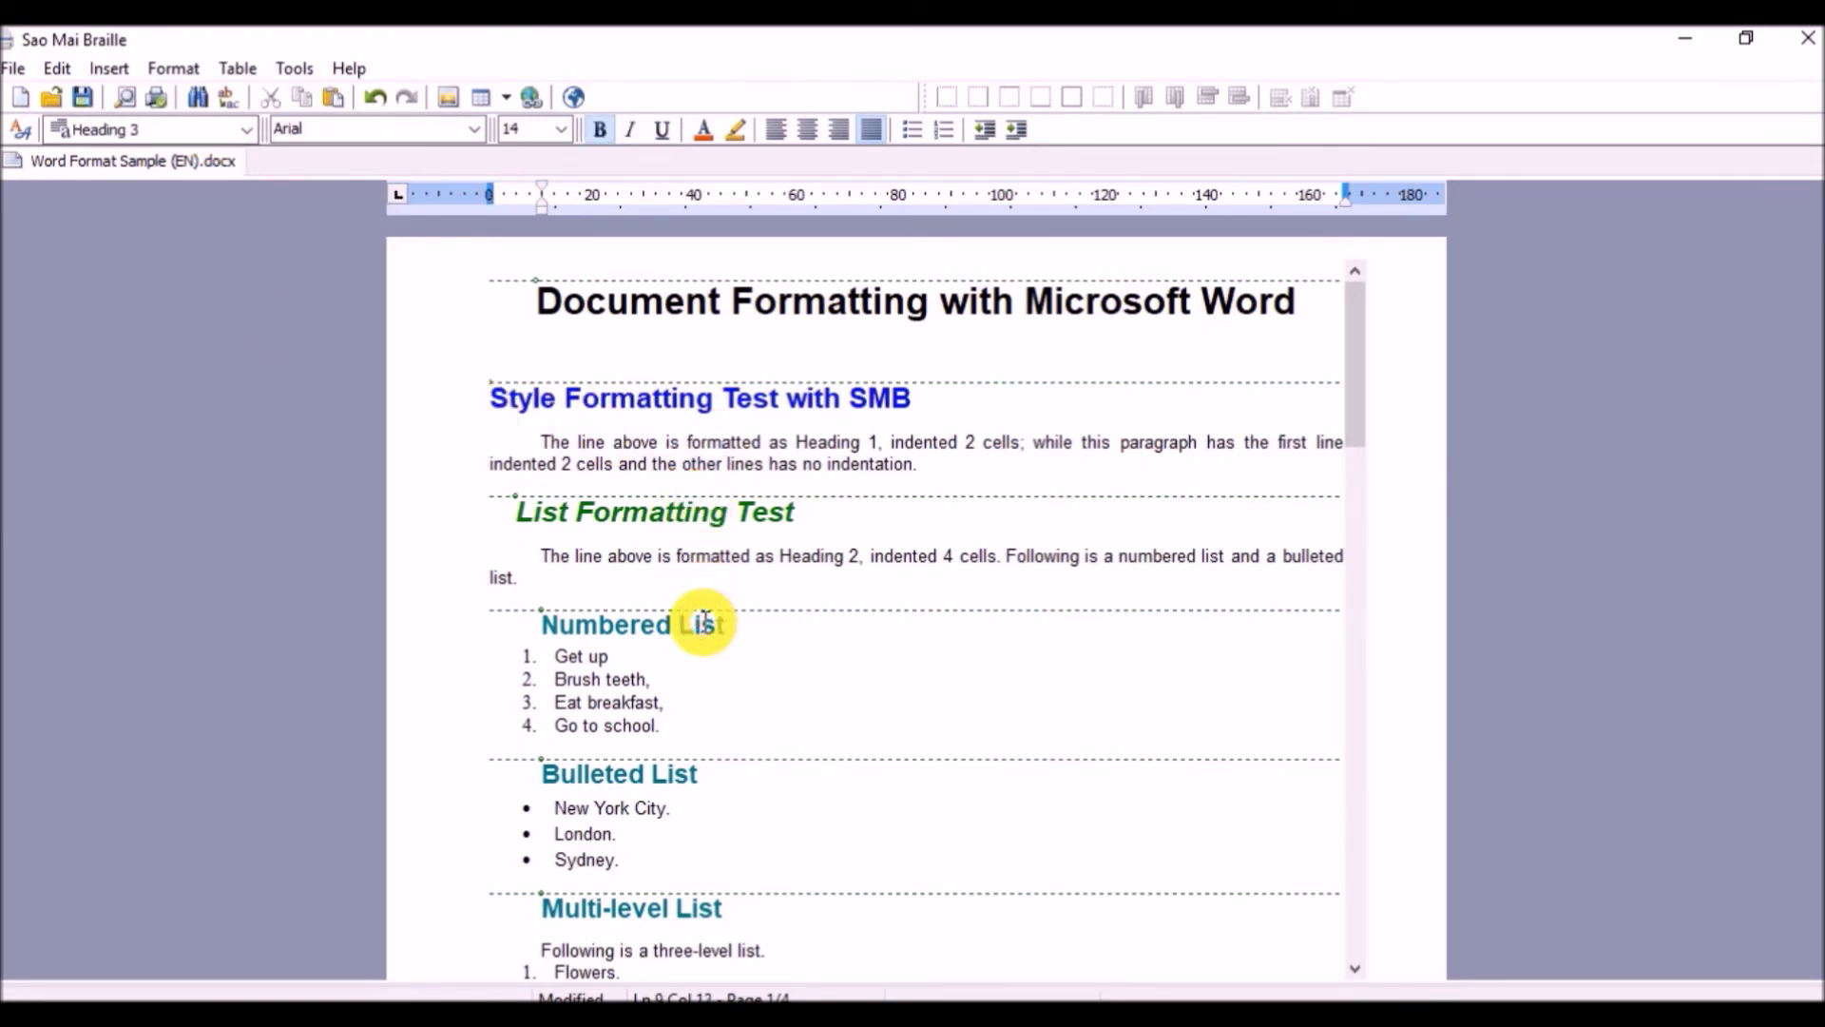
pyautogui.click(598, 680)
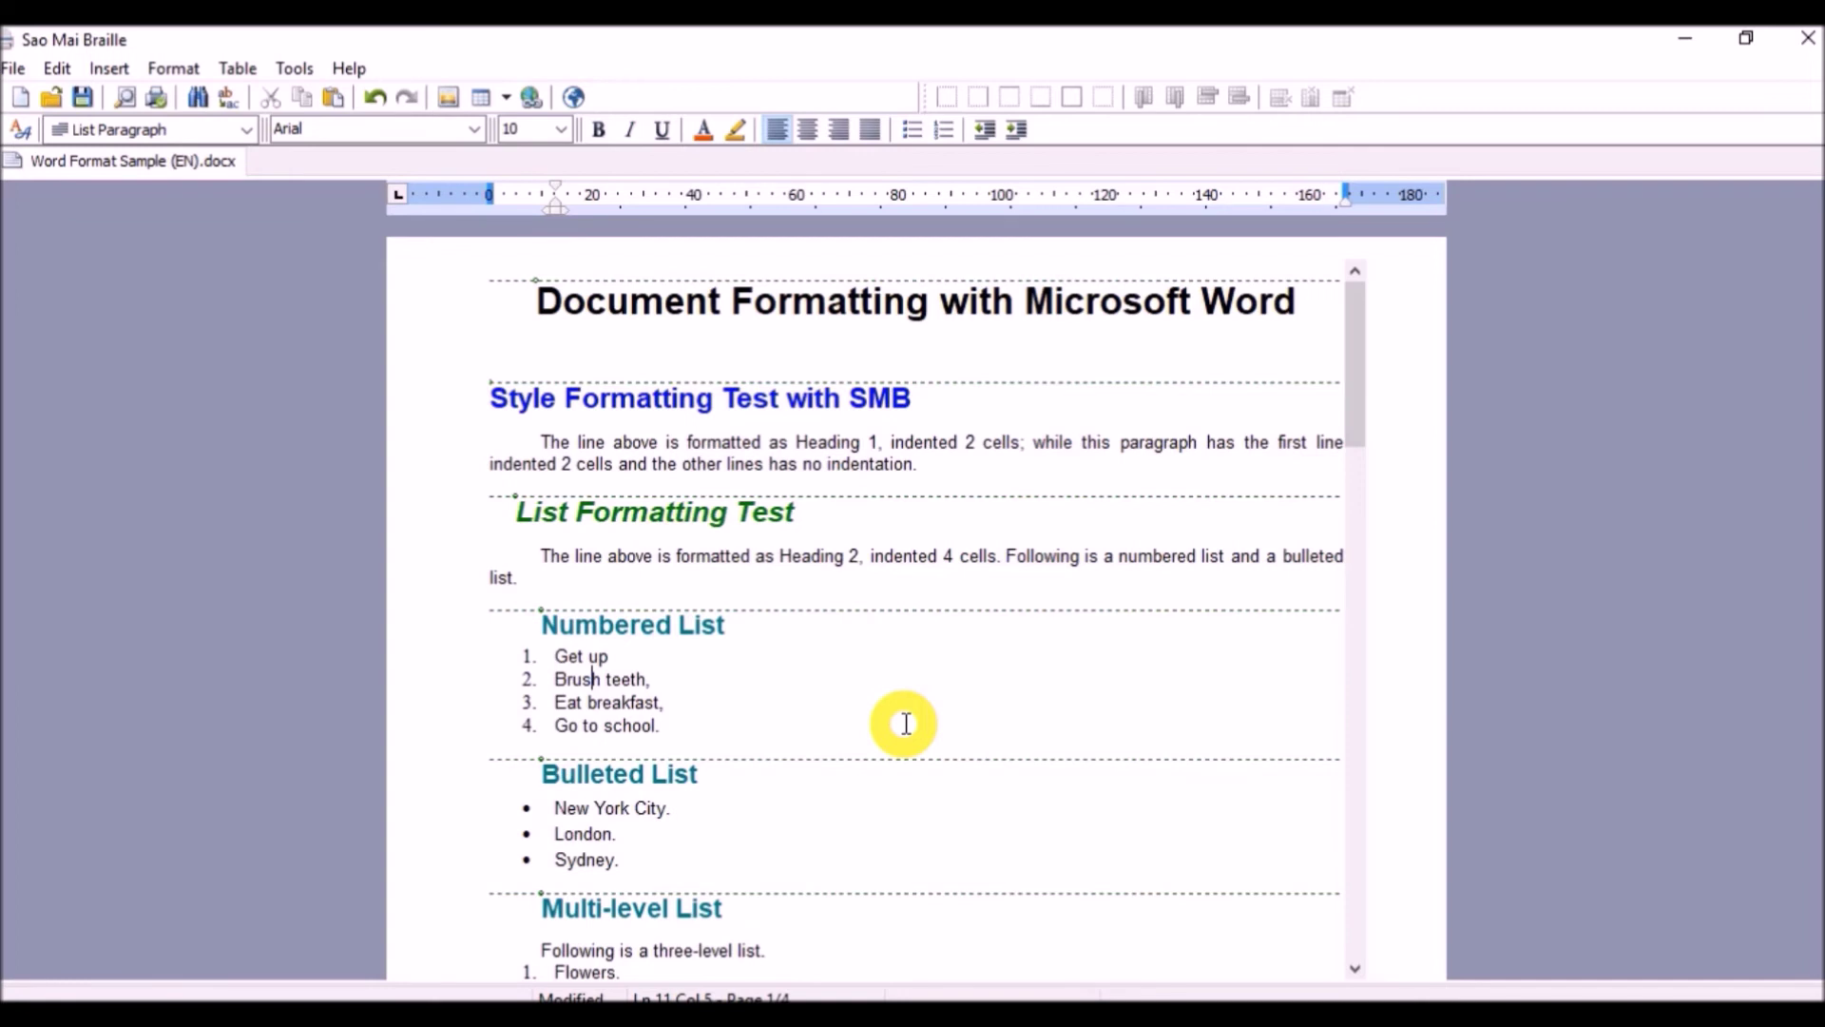
# Step: Select the document title, review its style definition in the Styles dialog, and close the dialog without changes
pyautogui.moveTo(537, 303); pyautogui.dragTo(1238, 315)
pyautogui.click(248, 129)
pyautogui.click(248, 129)
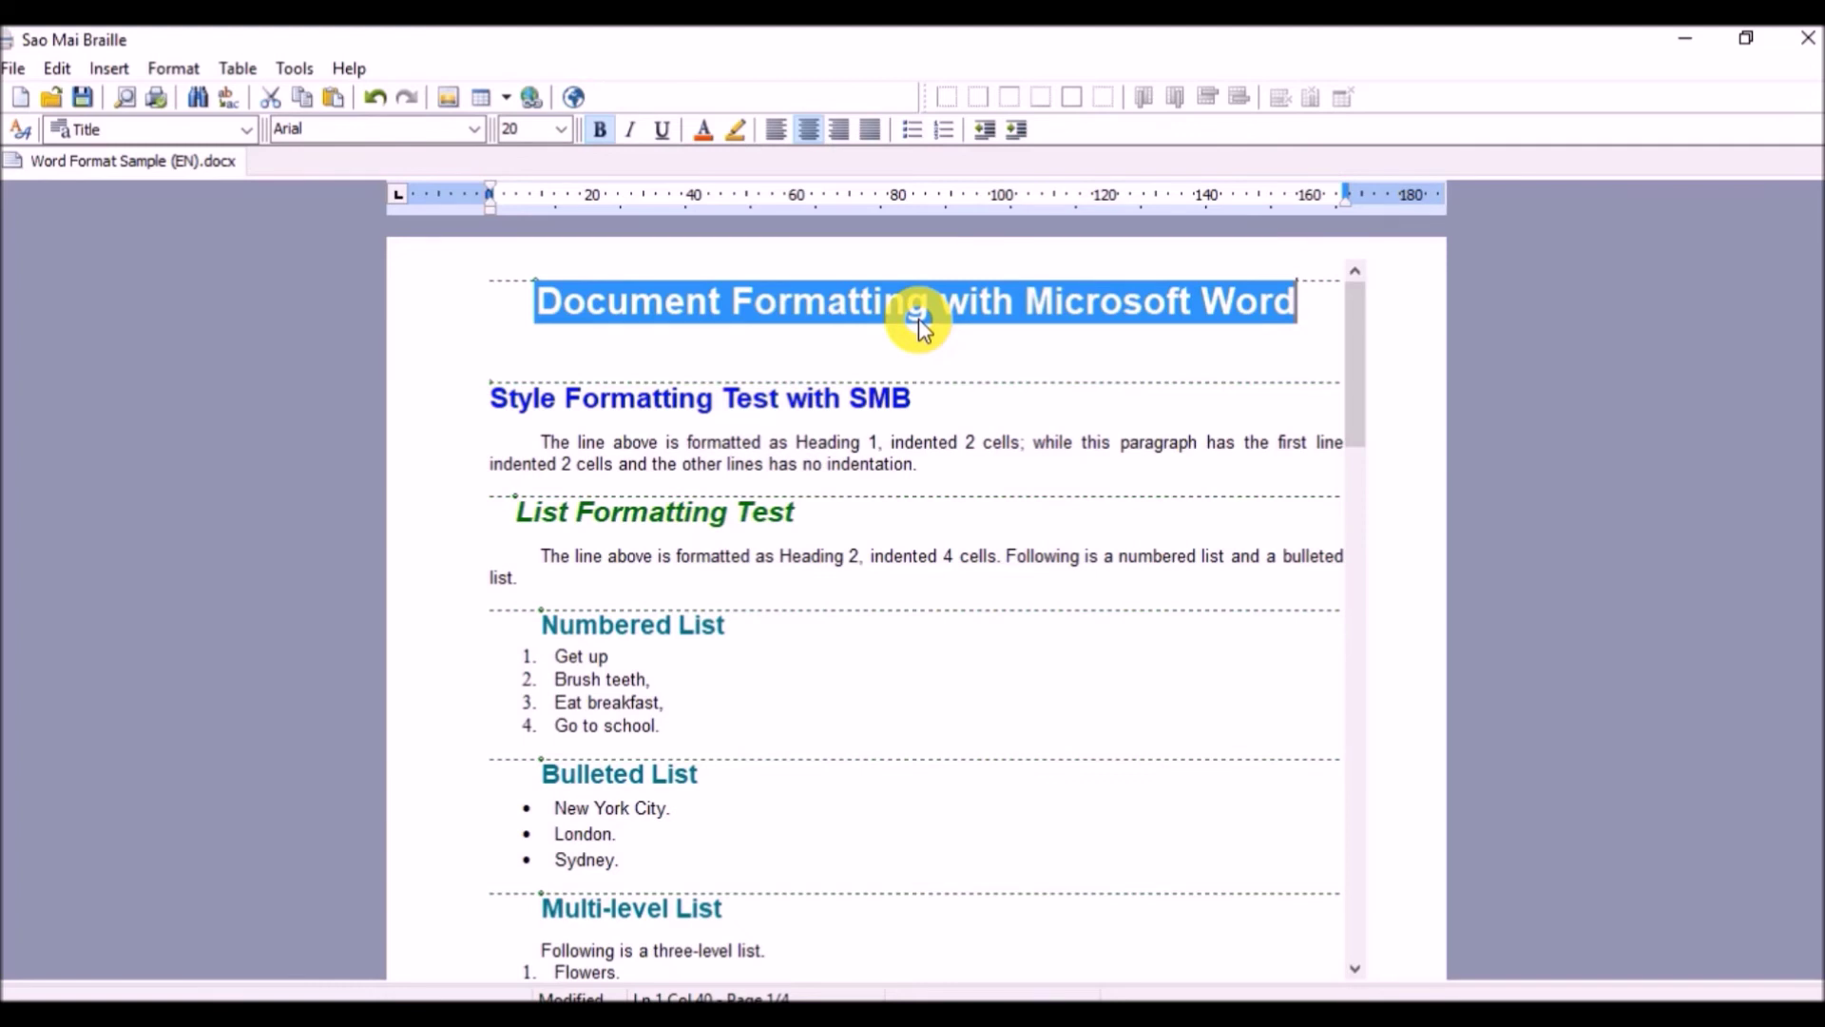
pyautogui.hotkey('ctrl', 'shift', 'alt', 's')
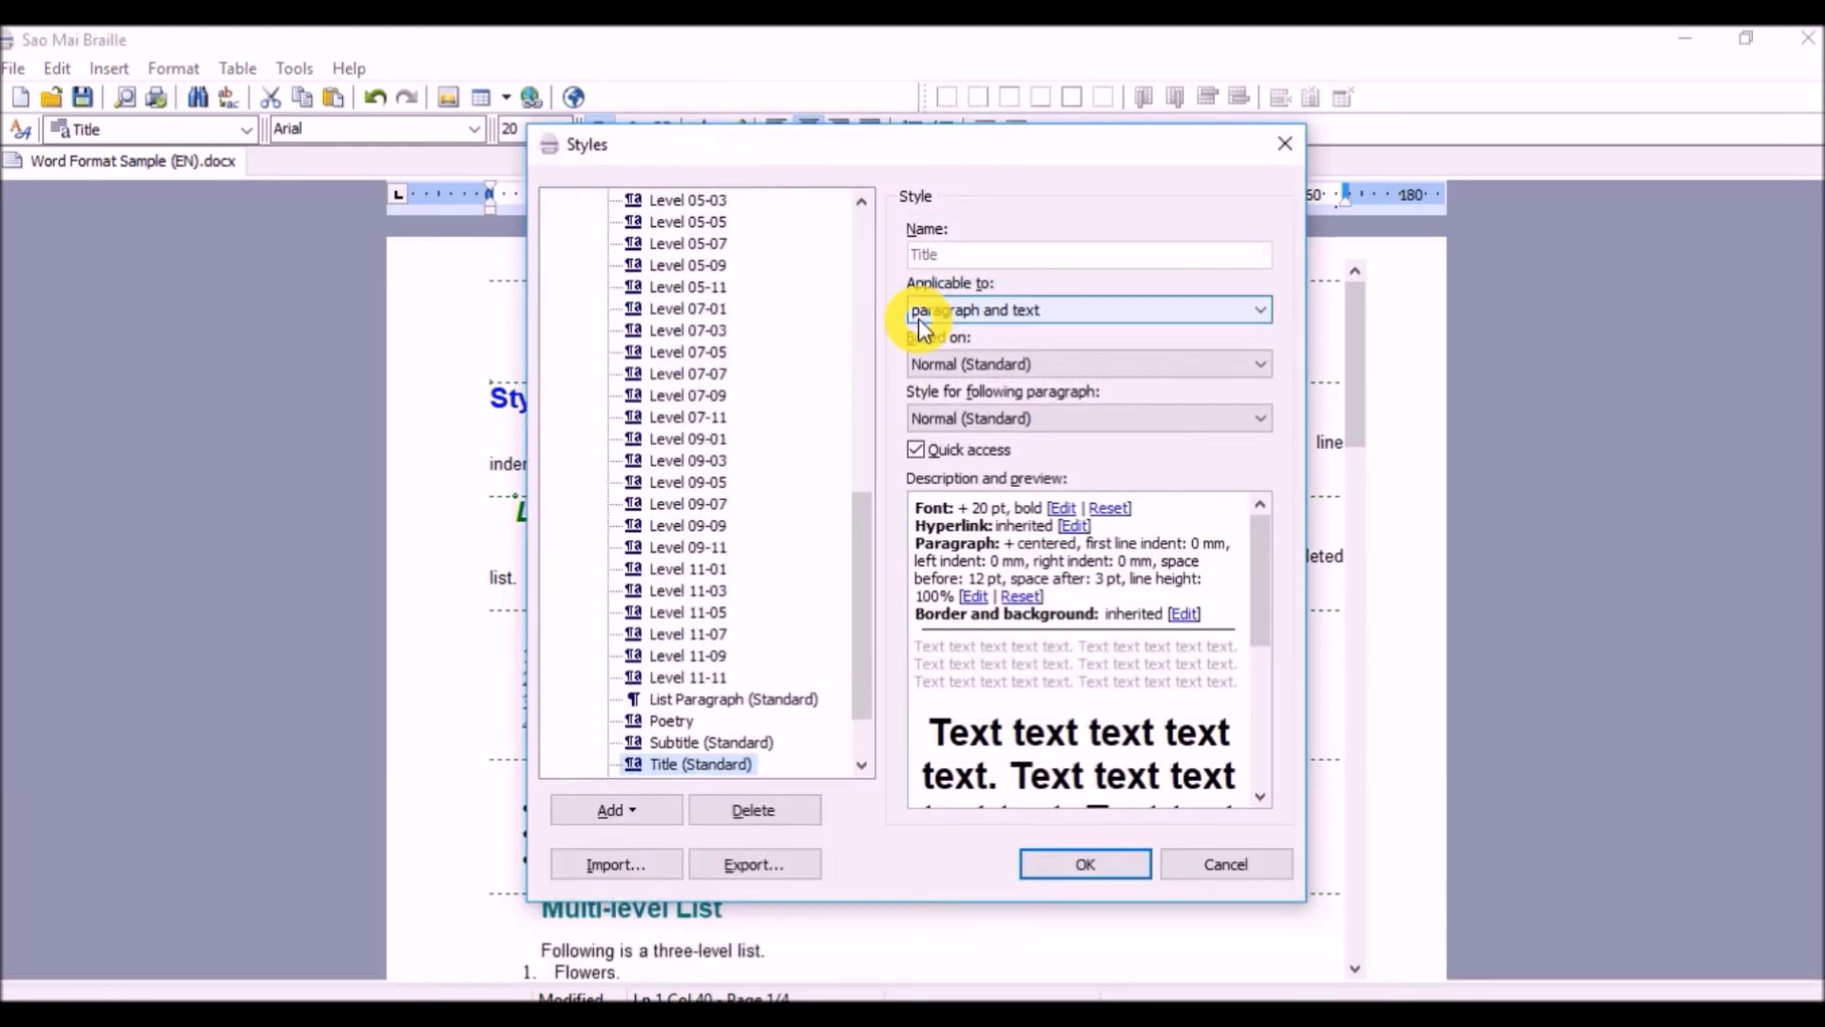
pyautogui.moveTo(868, 632); pyautogui.dragTo(846, 663)
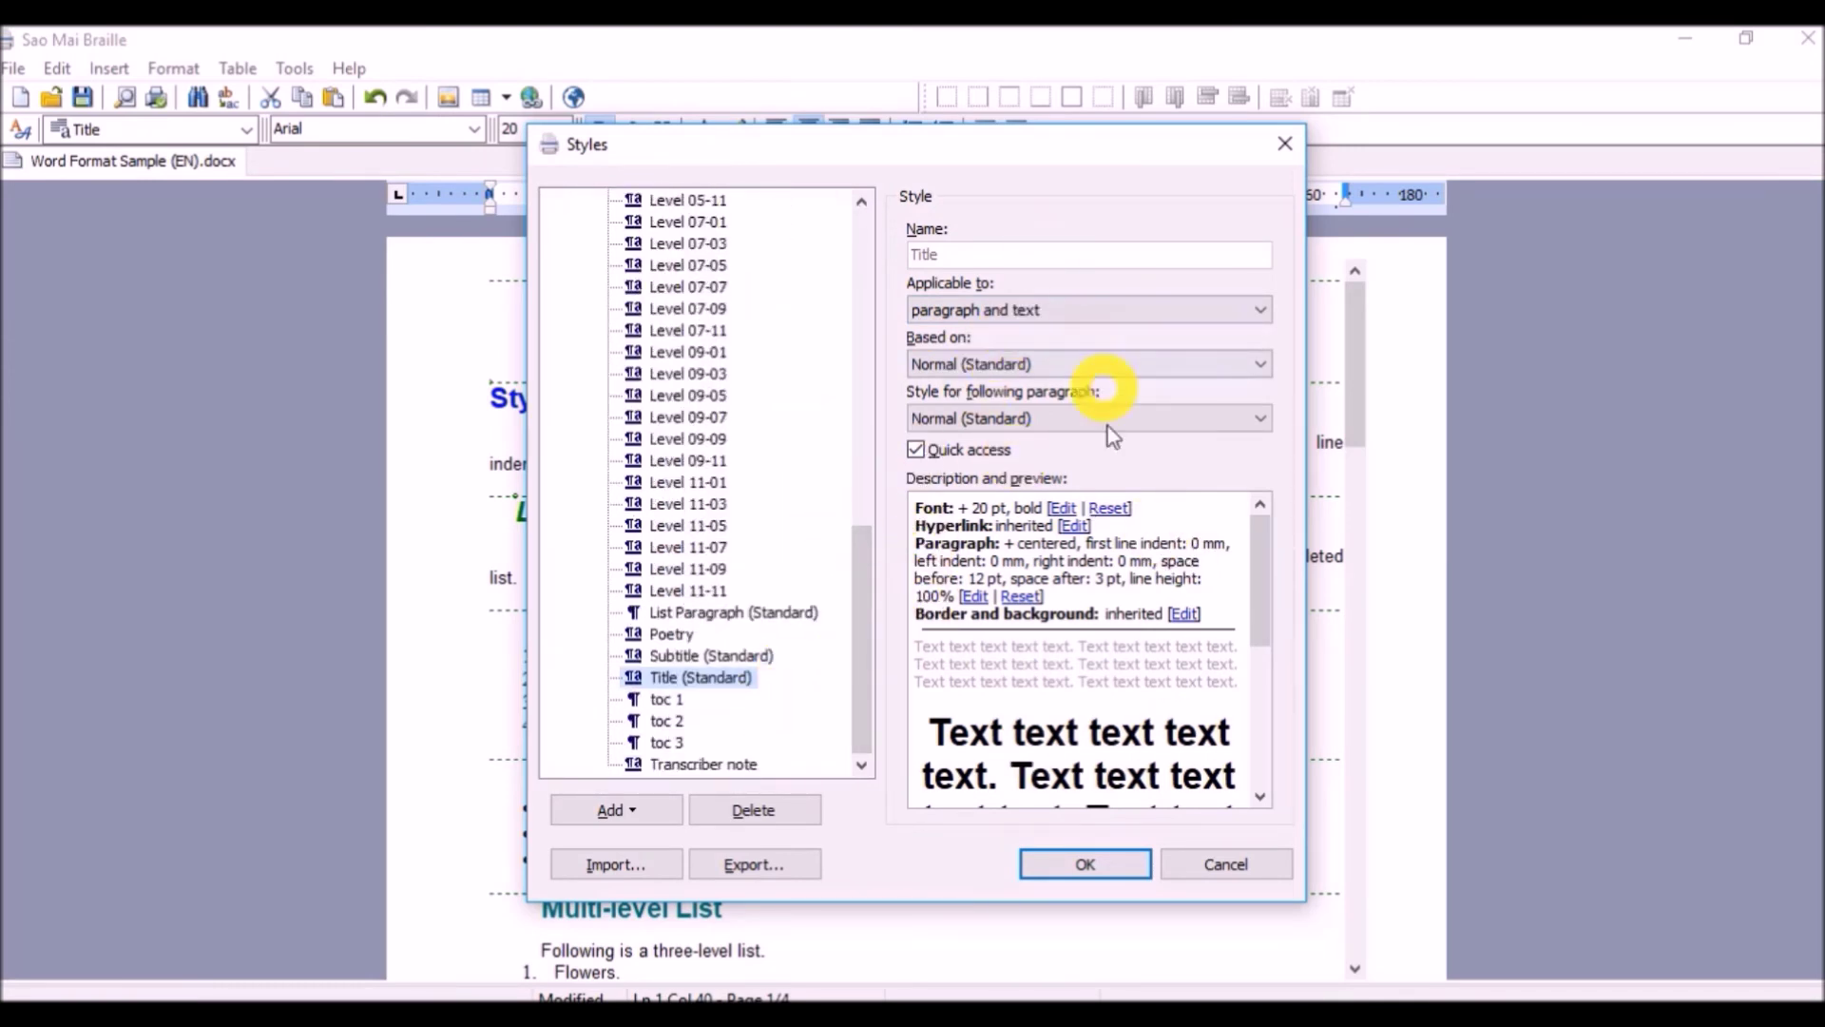
pyautogui.click(1265, 867)
# Step: Try to demote the "Vegetables:" item of the multi-level list with tab characters, then remove the inserted tabs
pyautogui.scroll(-3, 1059, 798)
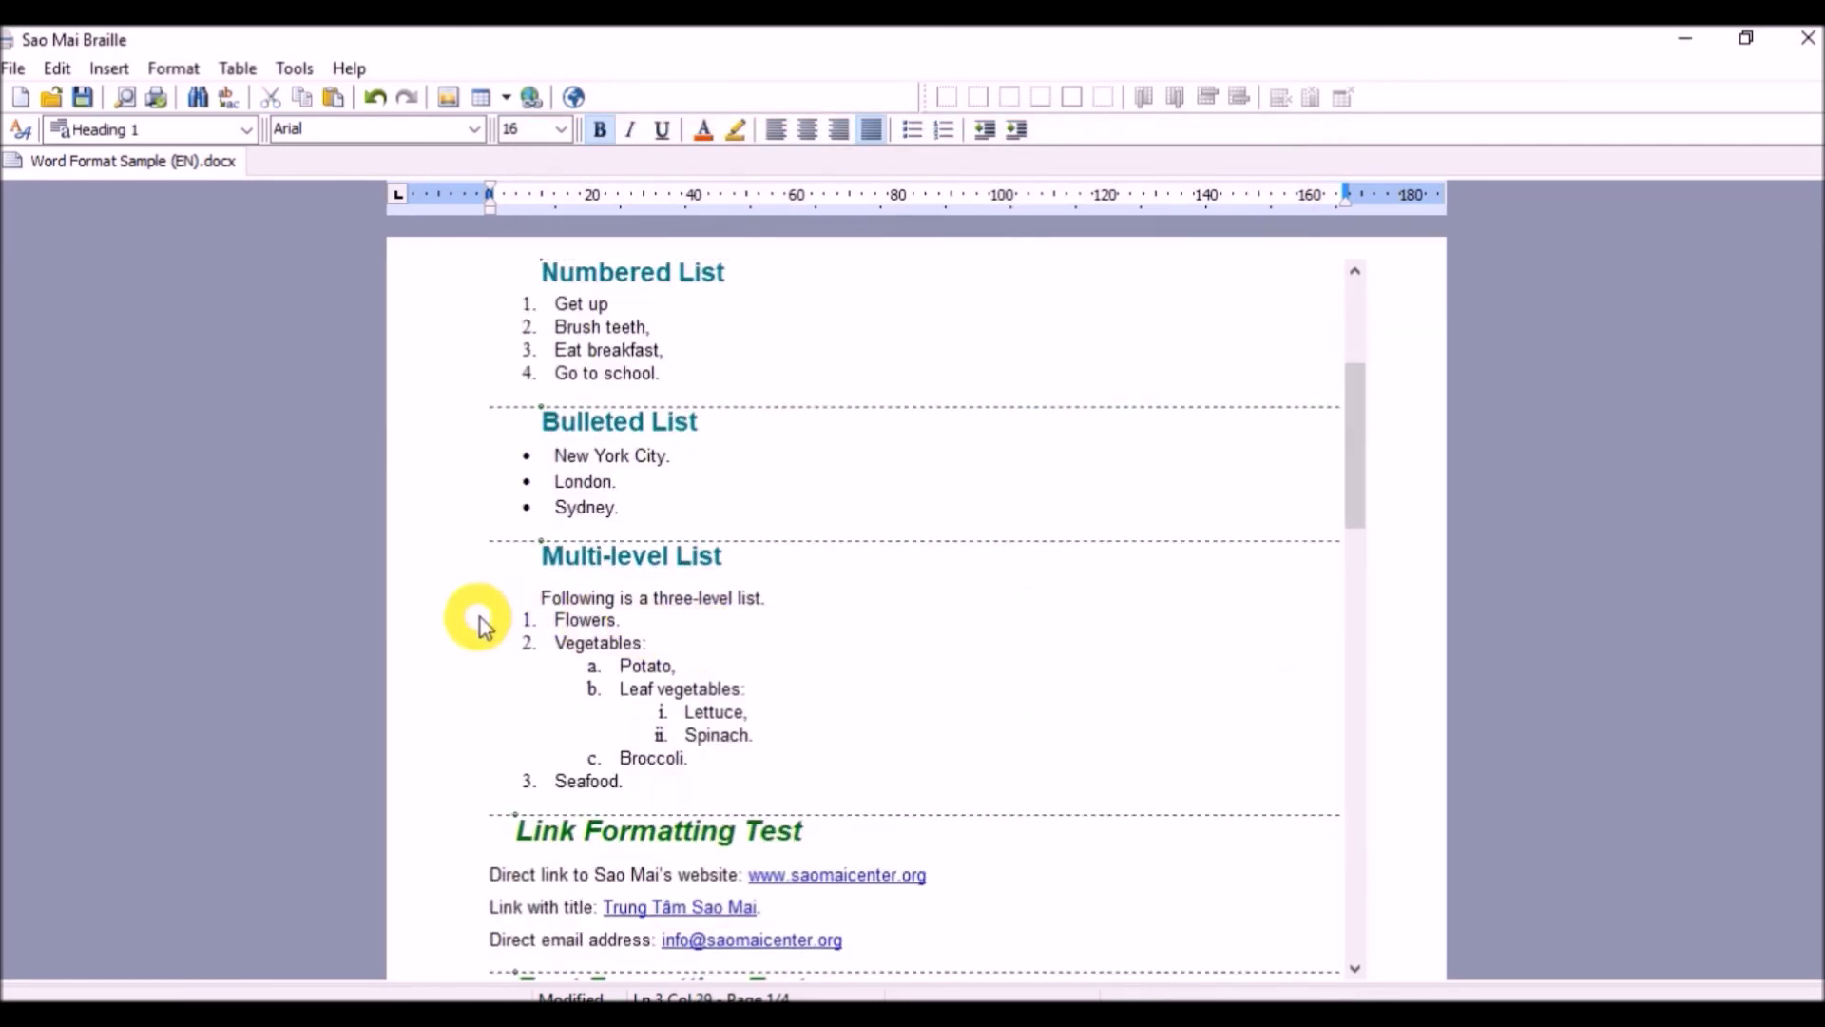
pyautogui.click(553, 642)
pyautogui.press('Tab')
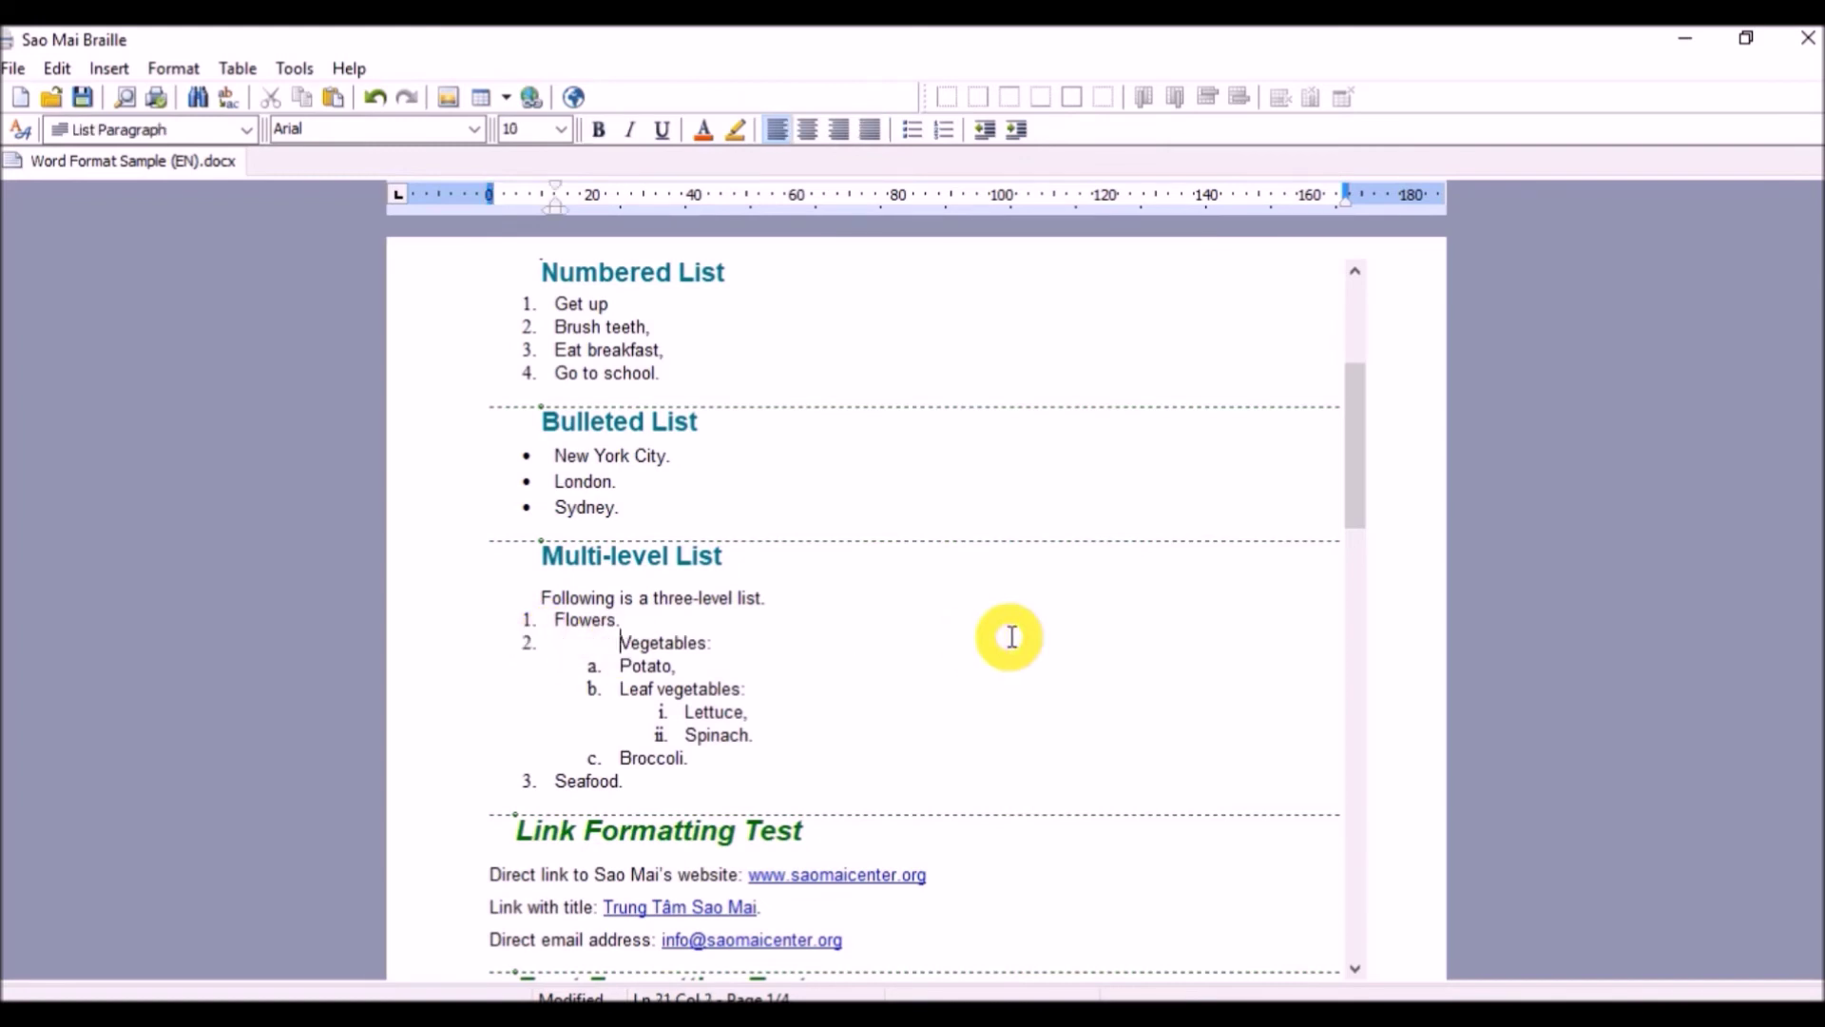
pyautogui.press('Tab')
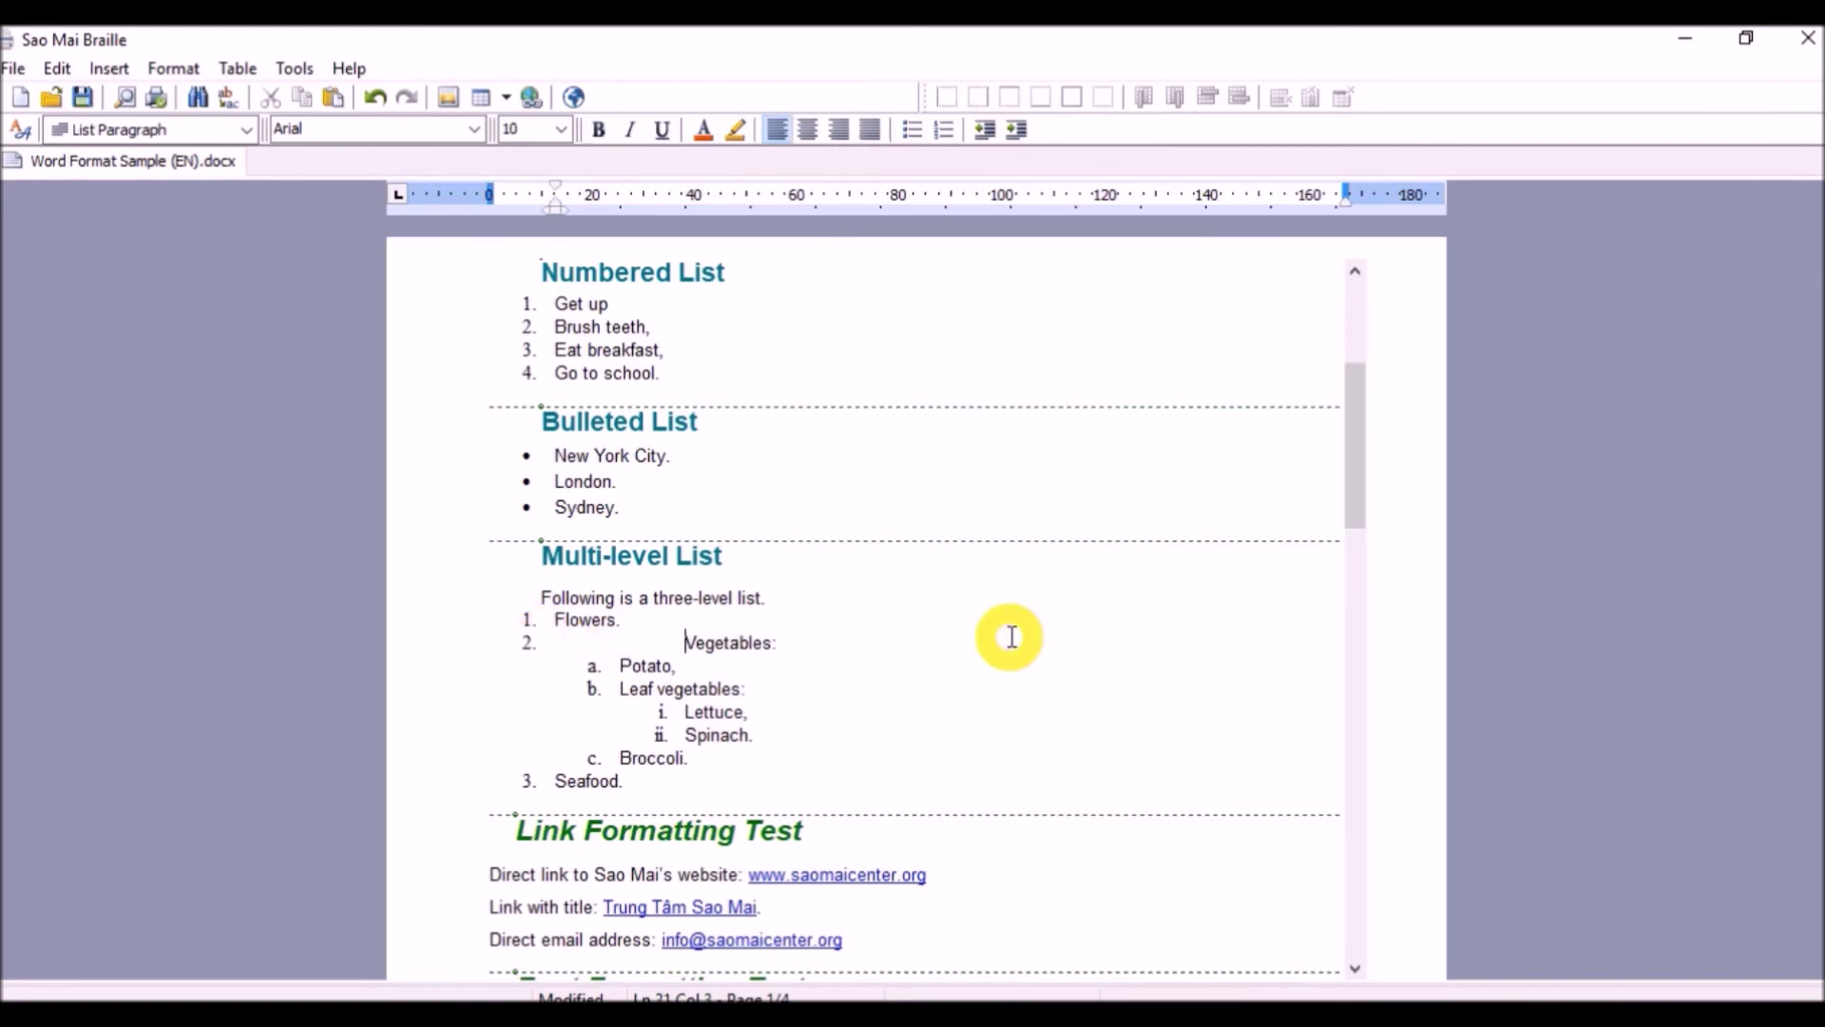
pyautogui.hotkey('shift', 'Tab')
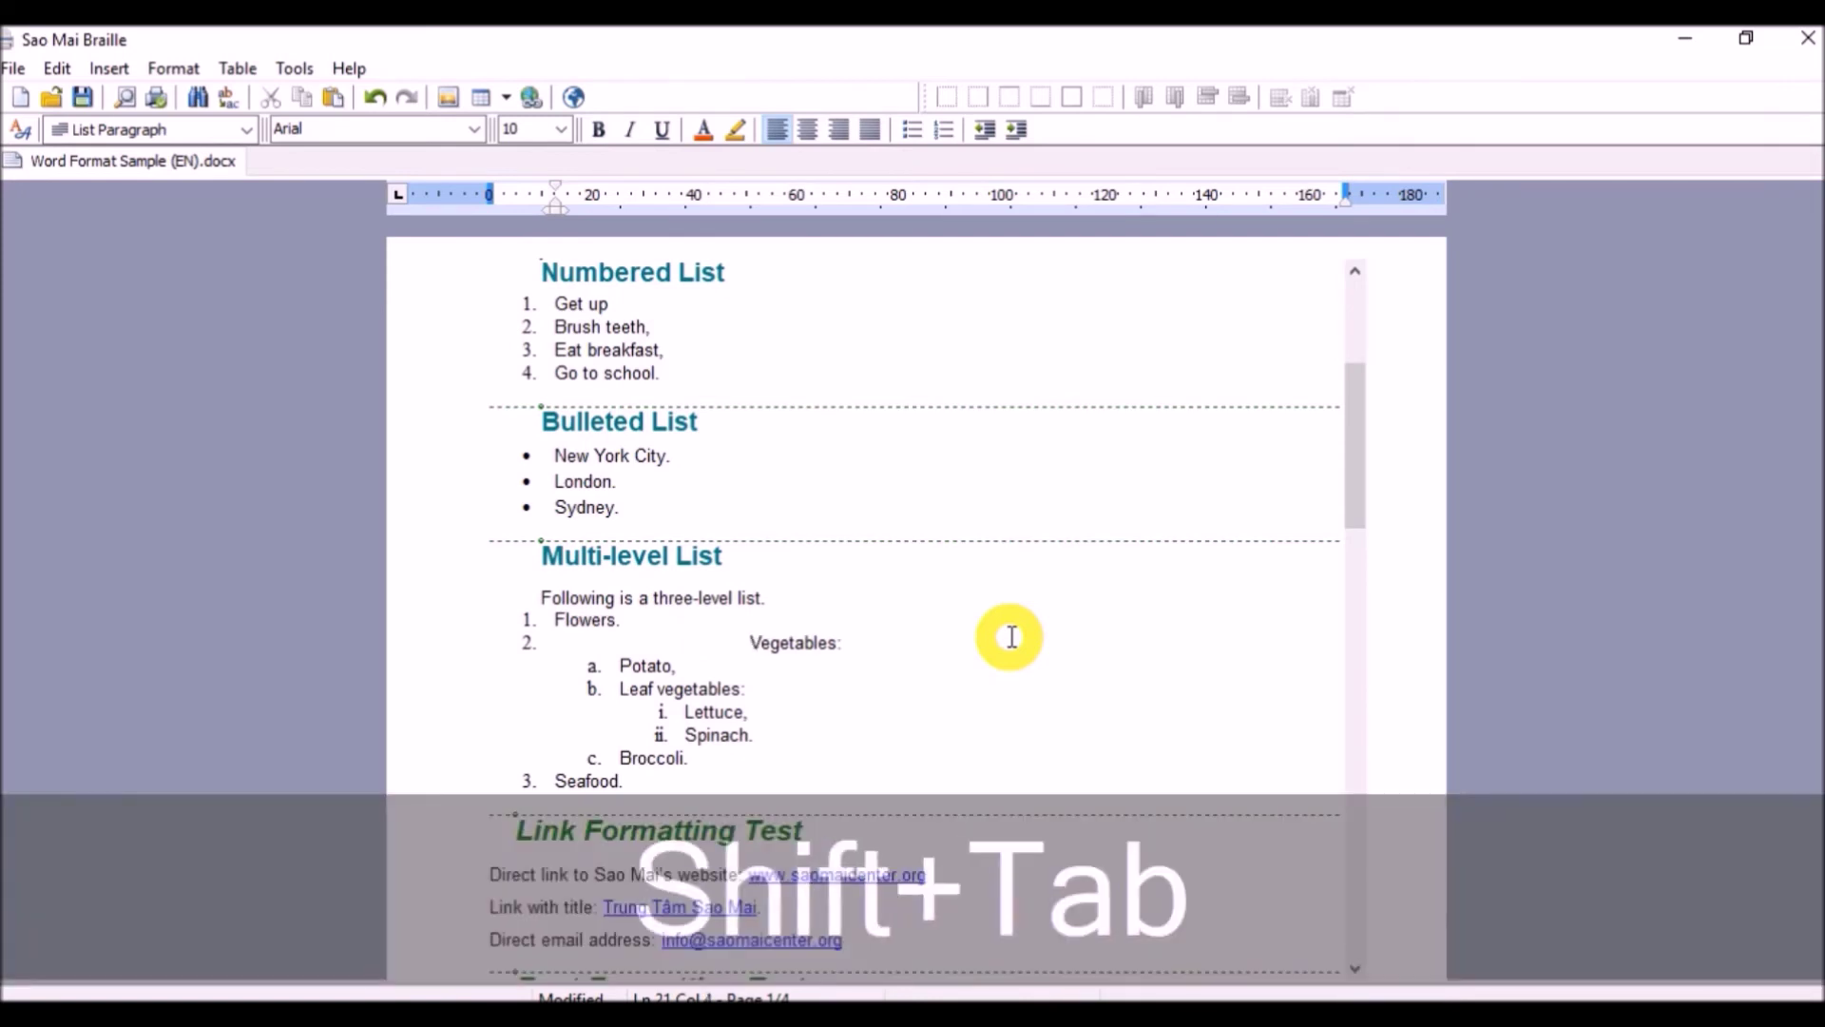
pyautogui.press('BackSpace')
pyautogui.press('BackSpace')
pyautogui.press('BackSpace')
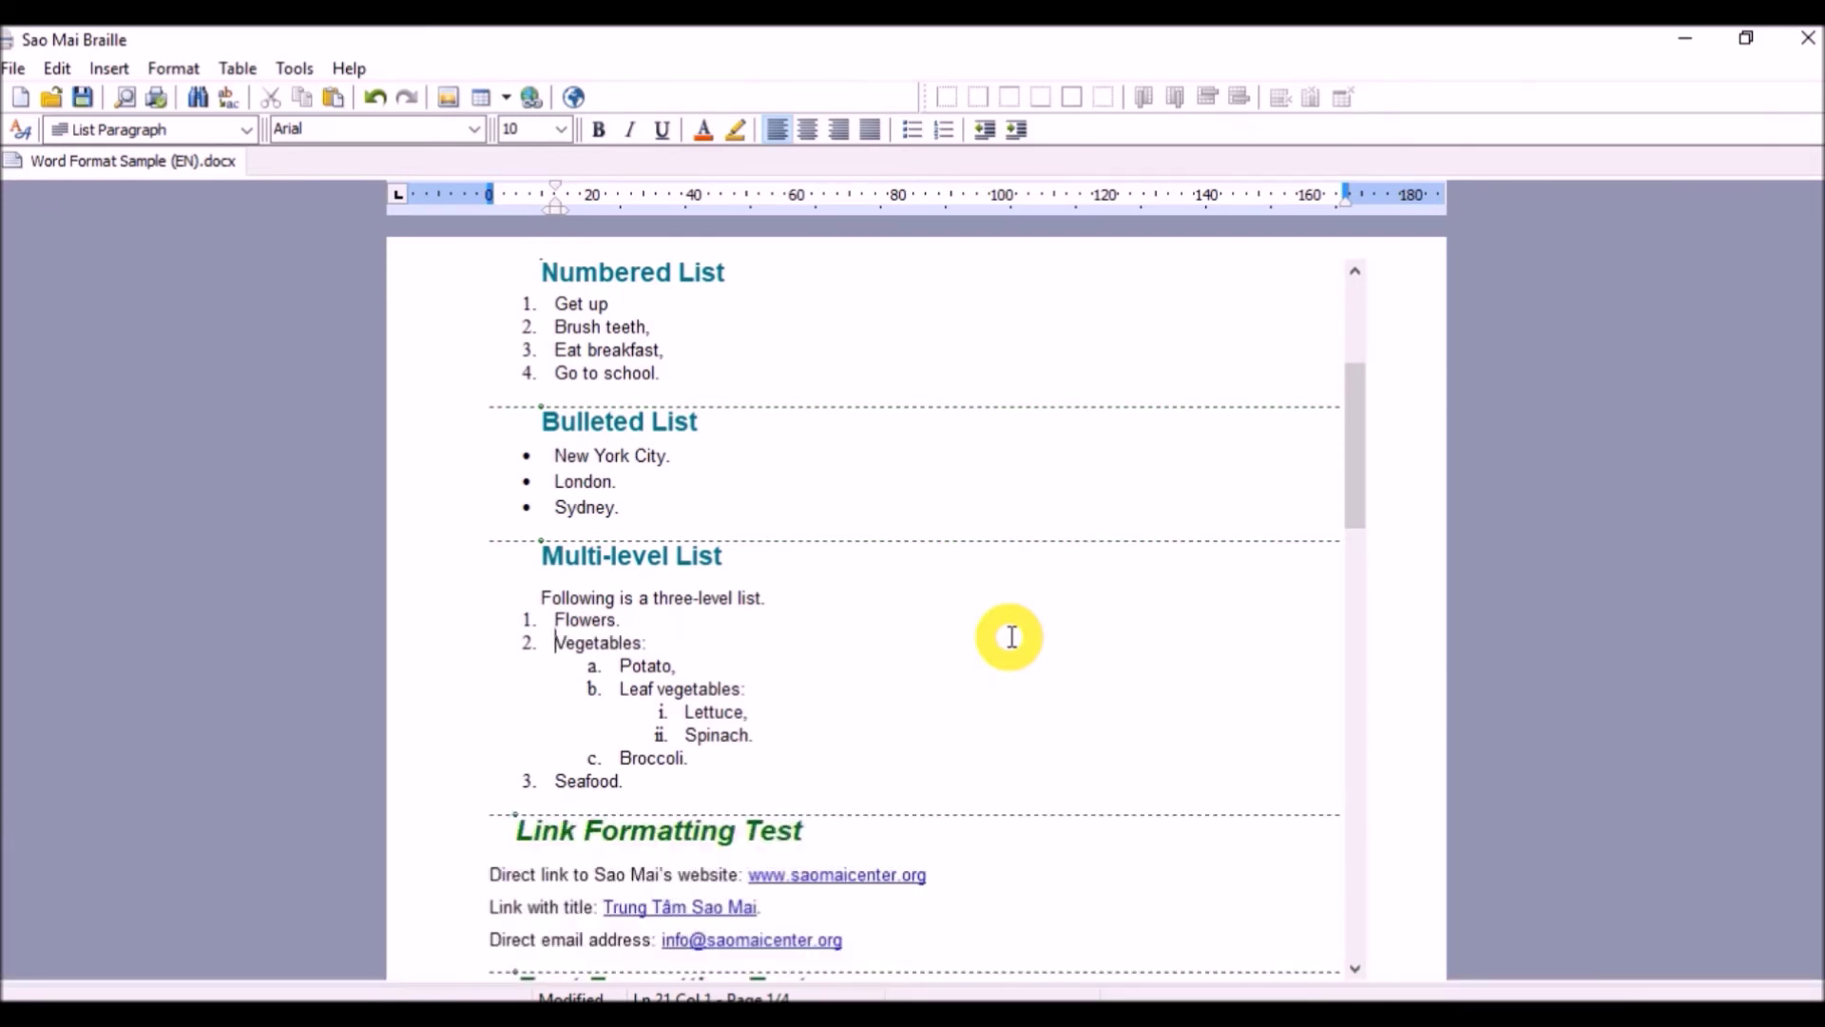
# Step: Demote the "Vegetables:" list item by two levels, promote it back by two levels, and look up the indent commands
pyautogui.click(1022, 130)
pyautogui.click(1022, 130)
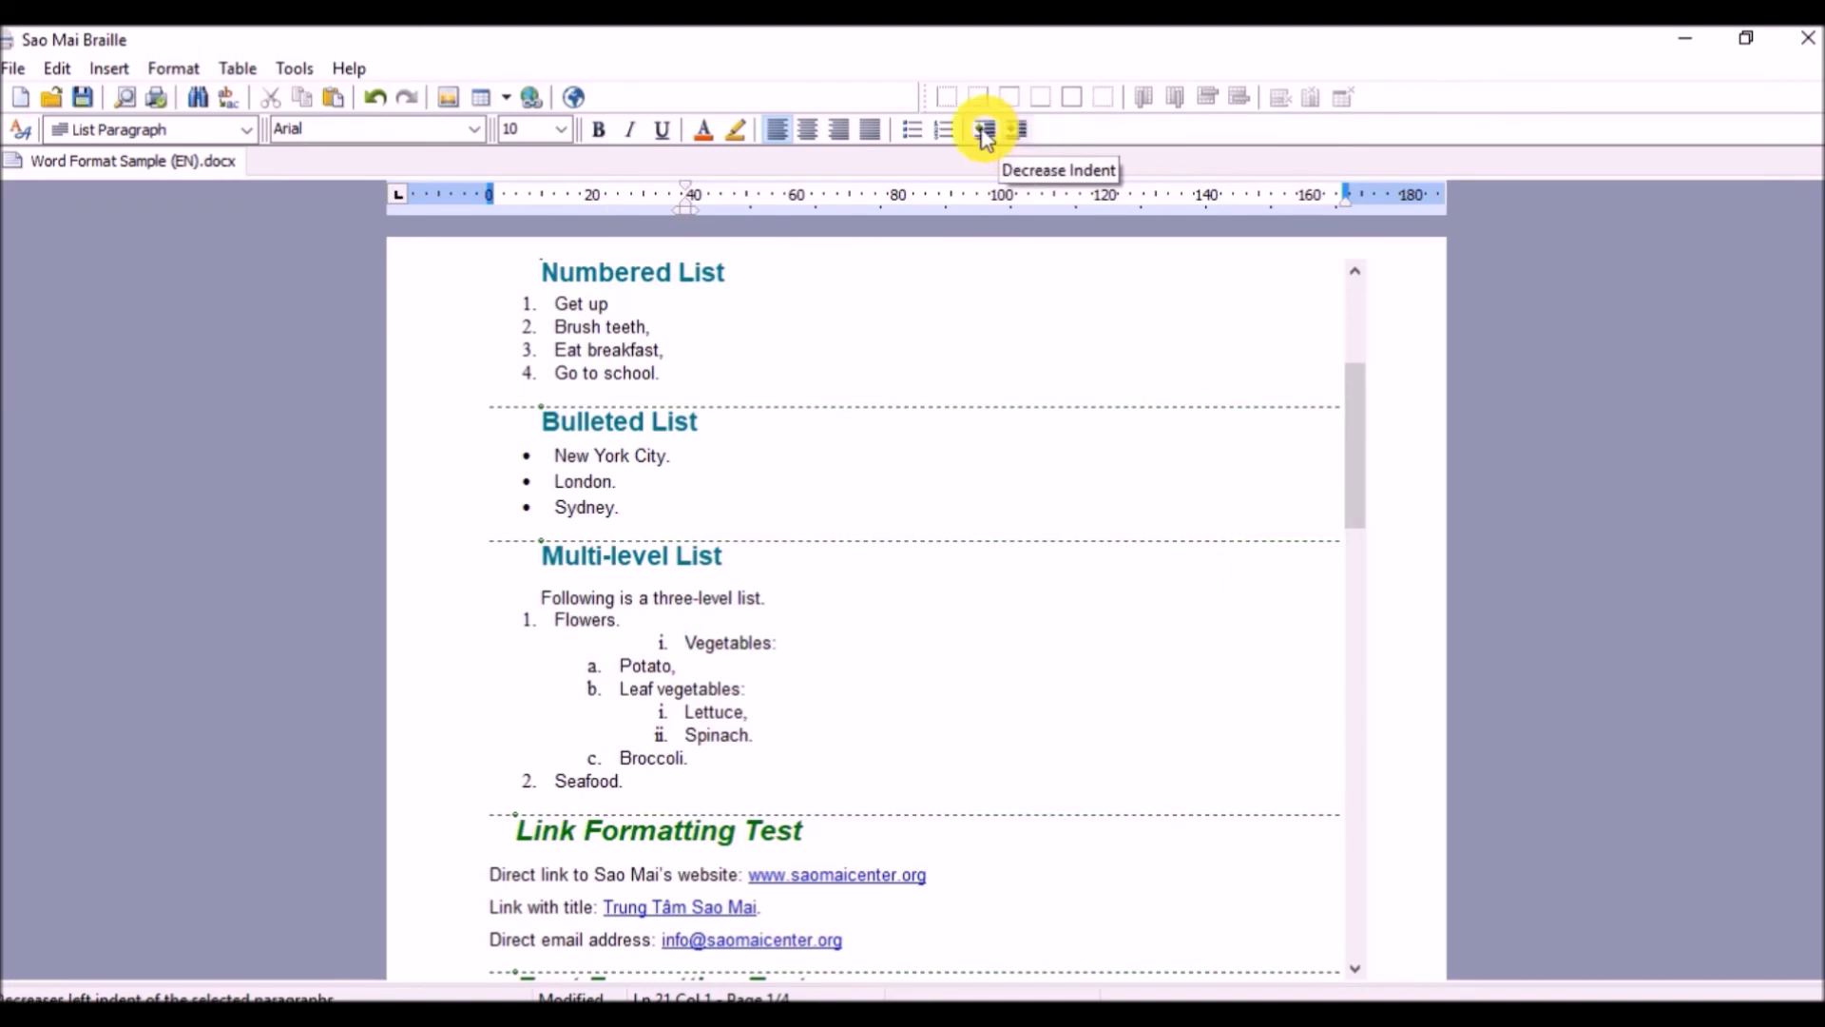
pyautogui.click(984, 133)
pyautogui.click(984, 132)
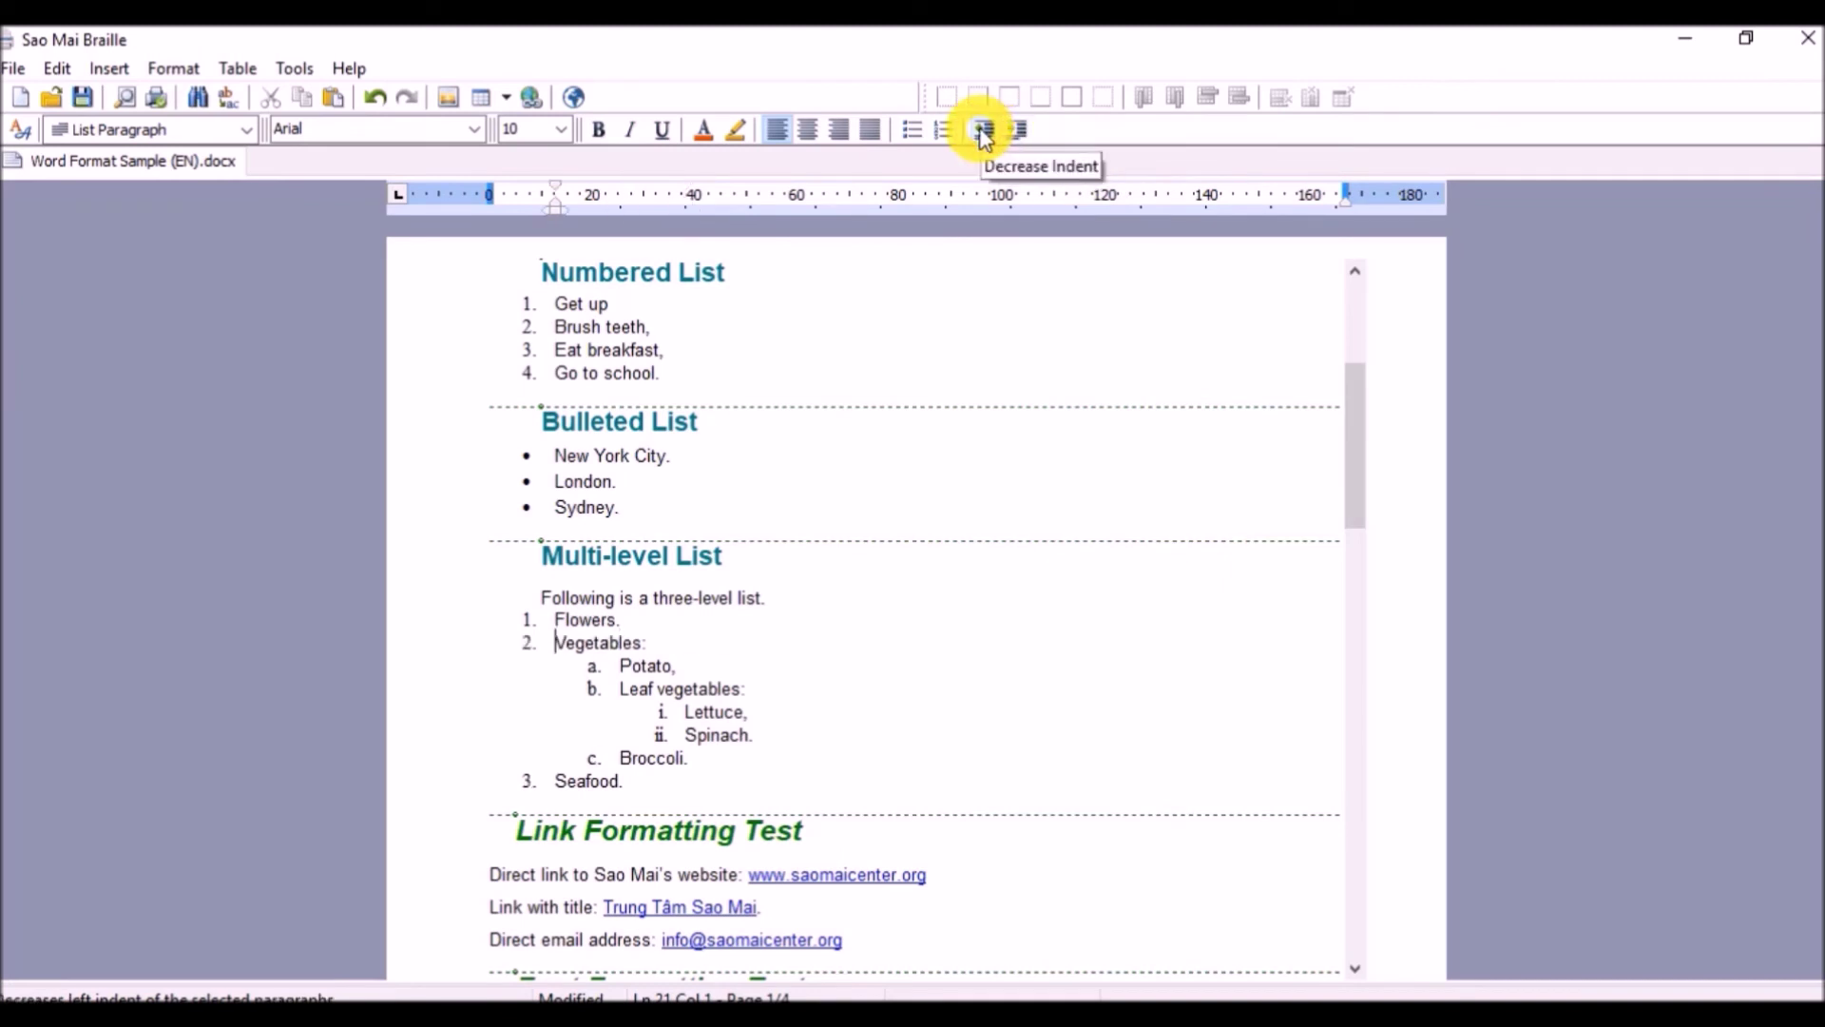
pyautogui.click(190, 70)
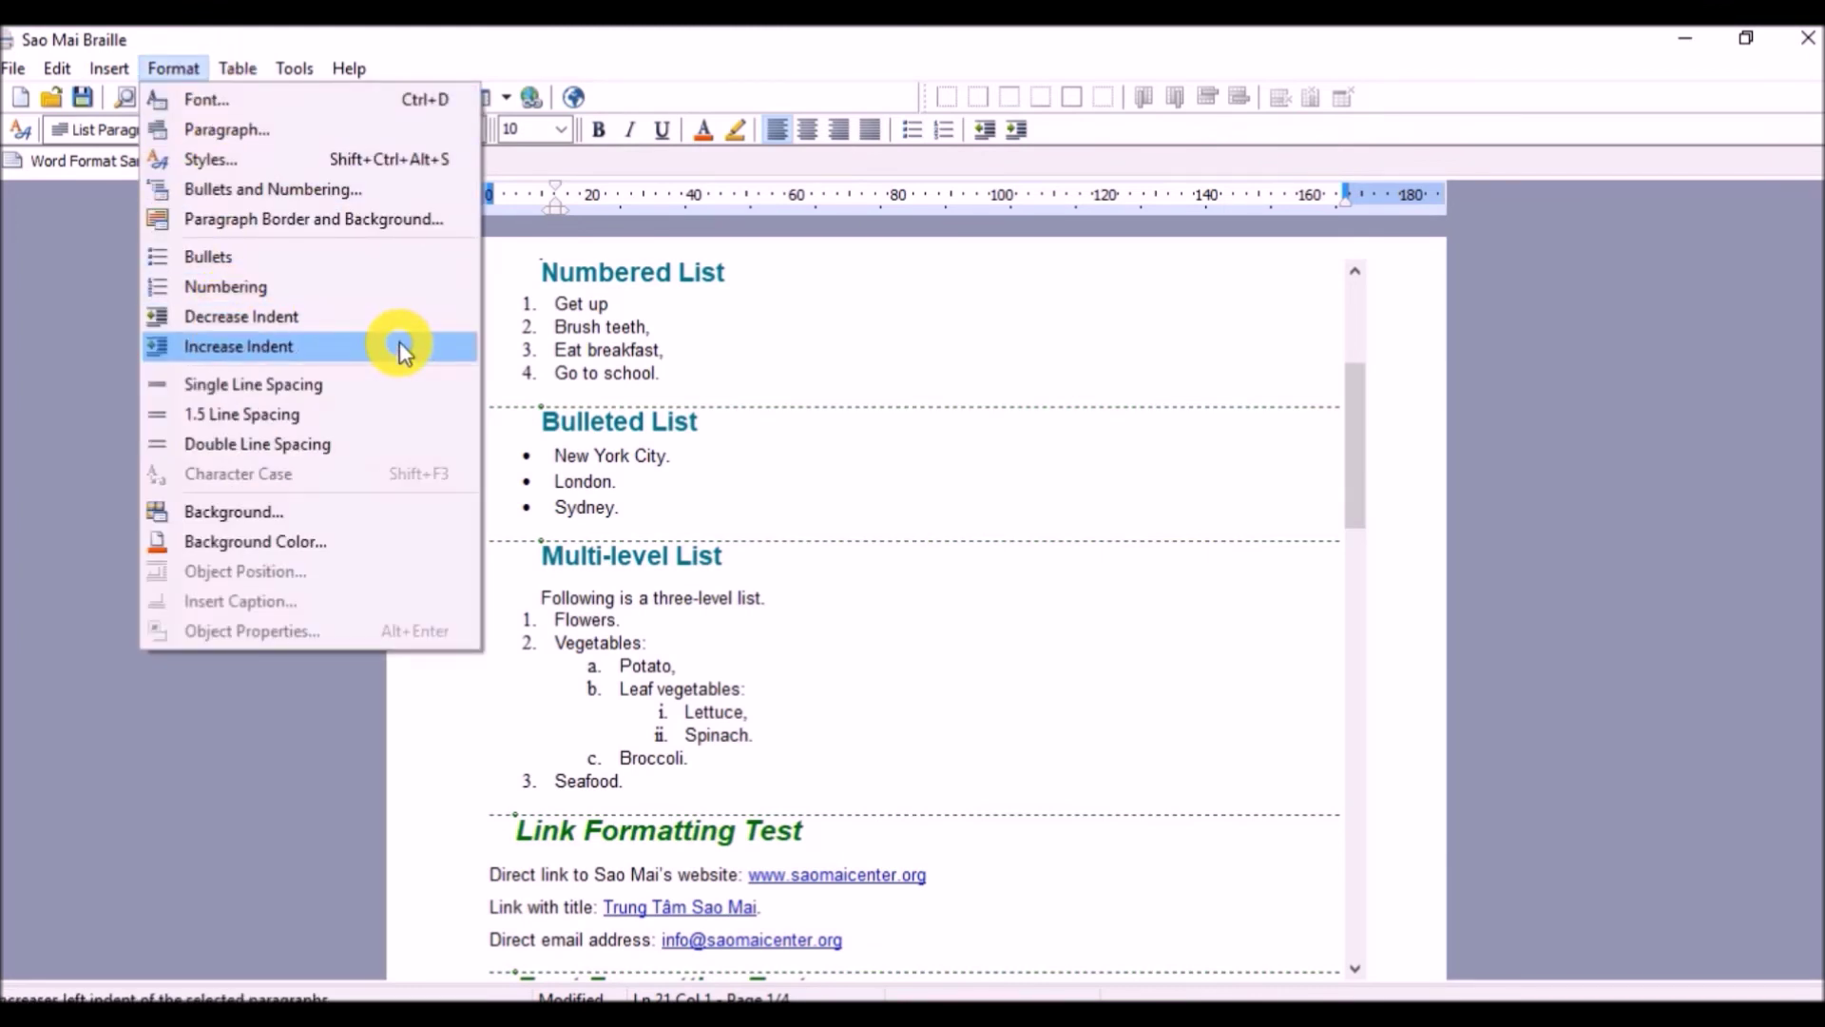
pyautogui.click(820, 640)
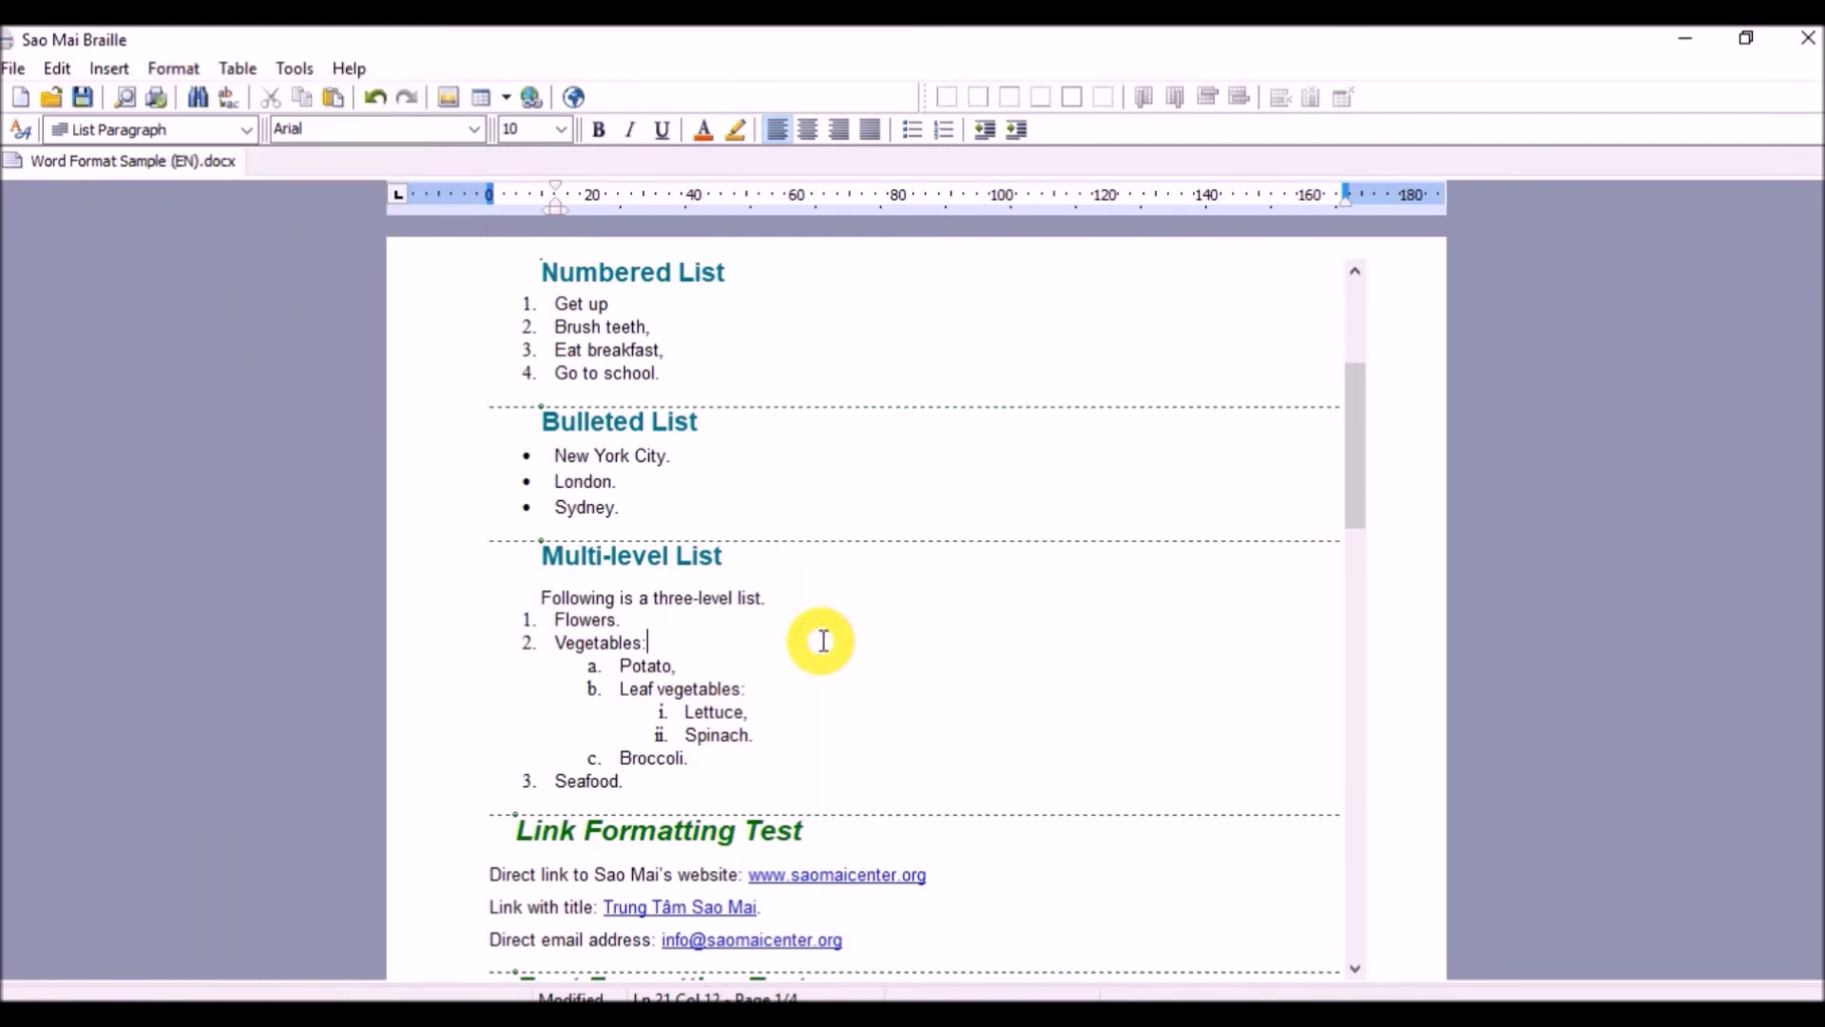
# Step: Assign the Vietnamese (full contracted) translation table to the Vietnamese paragraph under "Multi-language Translation Test"
pyautogui.scroll(-10, 819, 640)
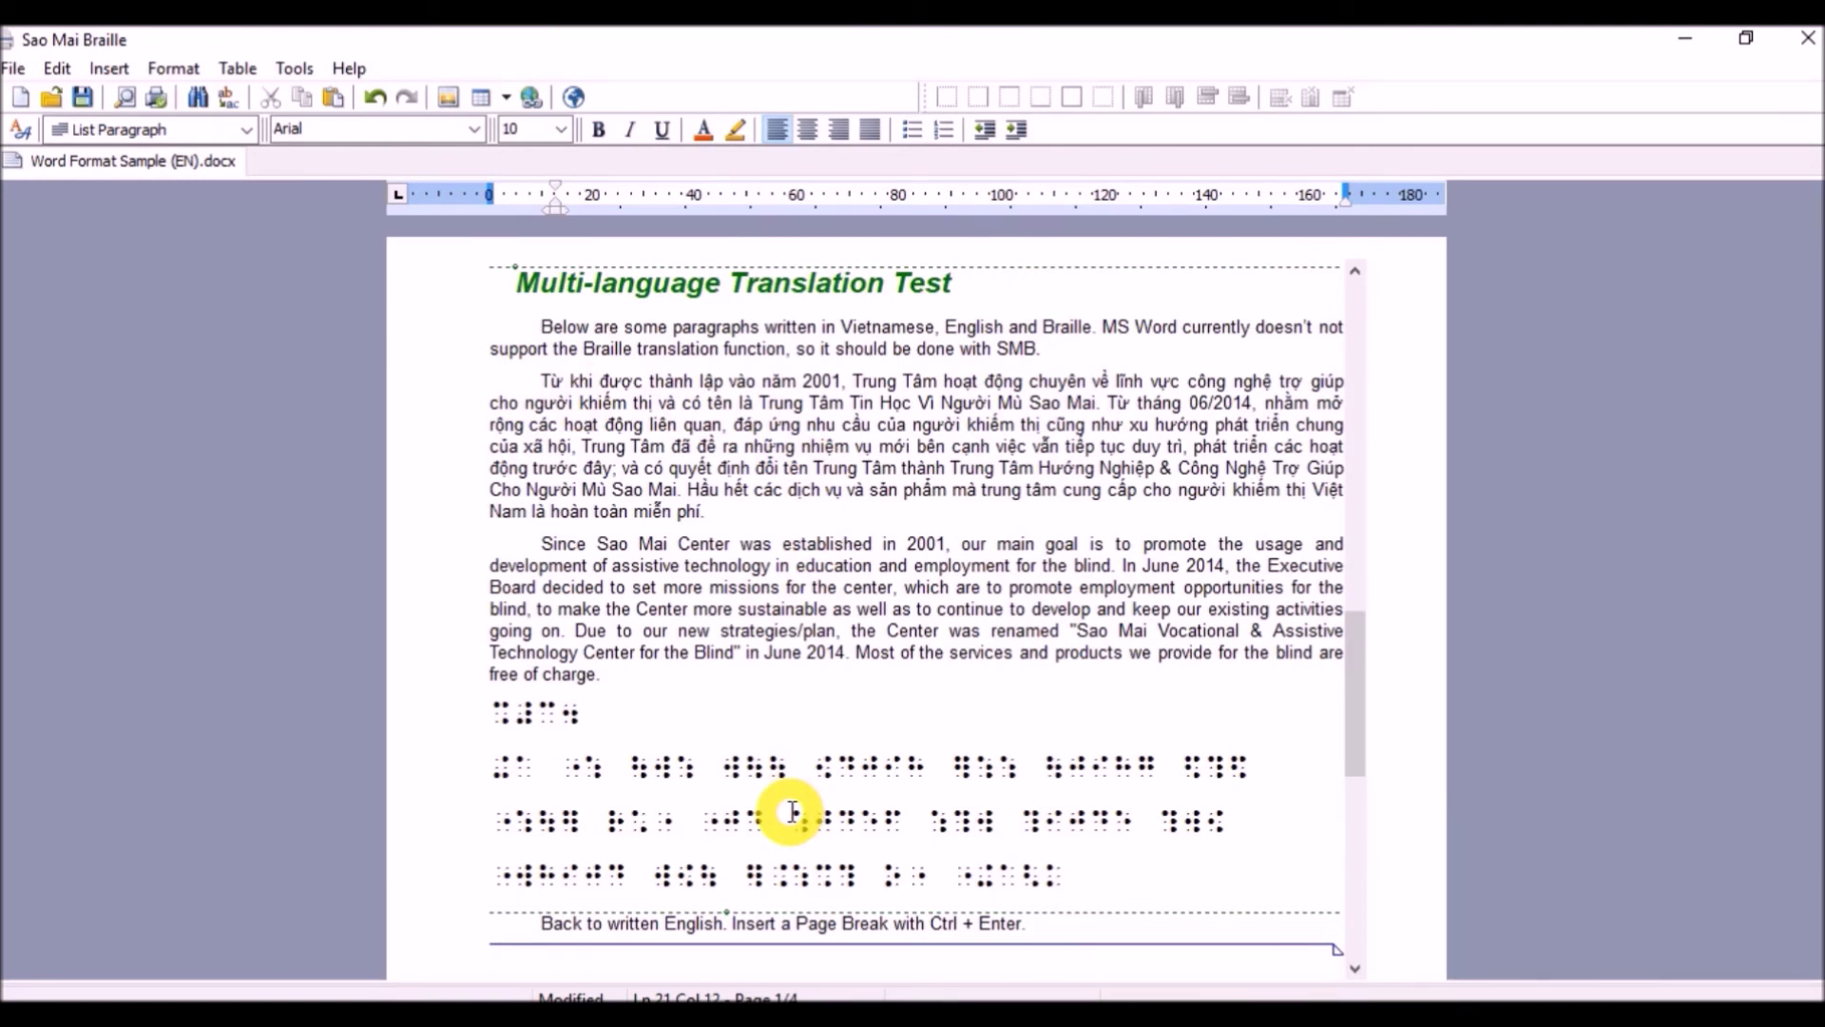
pyautogui.moveTo(541, 380); pyautogui.dragTo(1064, 537)
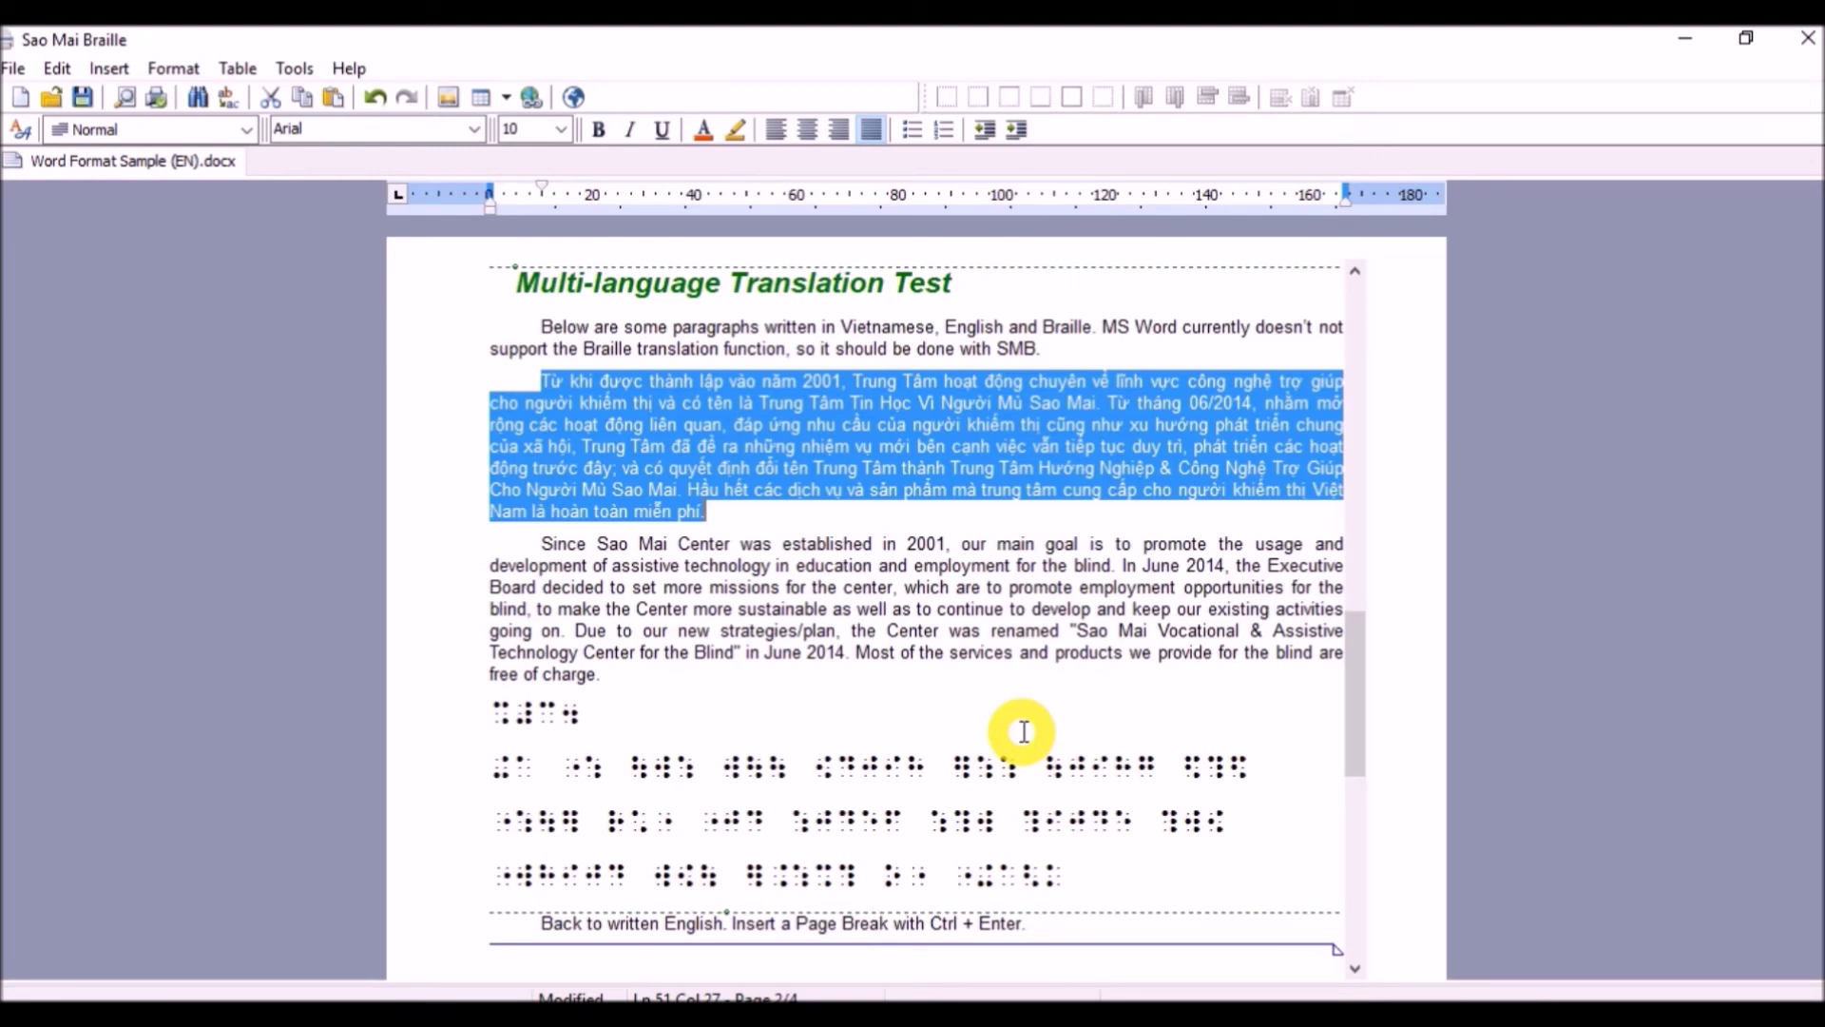
pyautogui.click(290, 69)
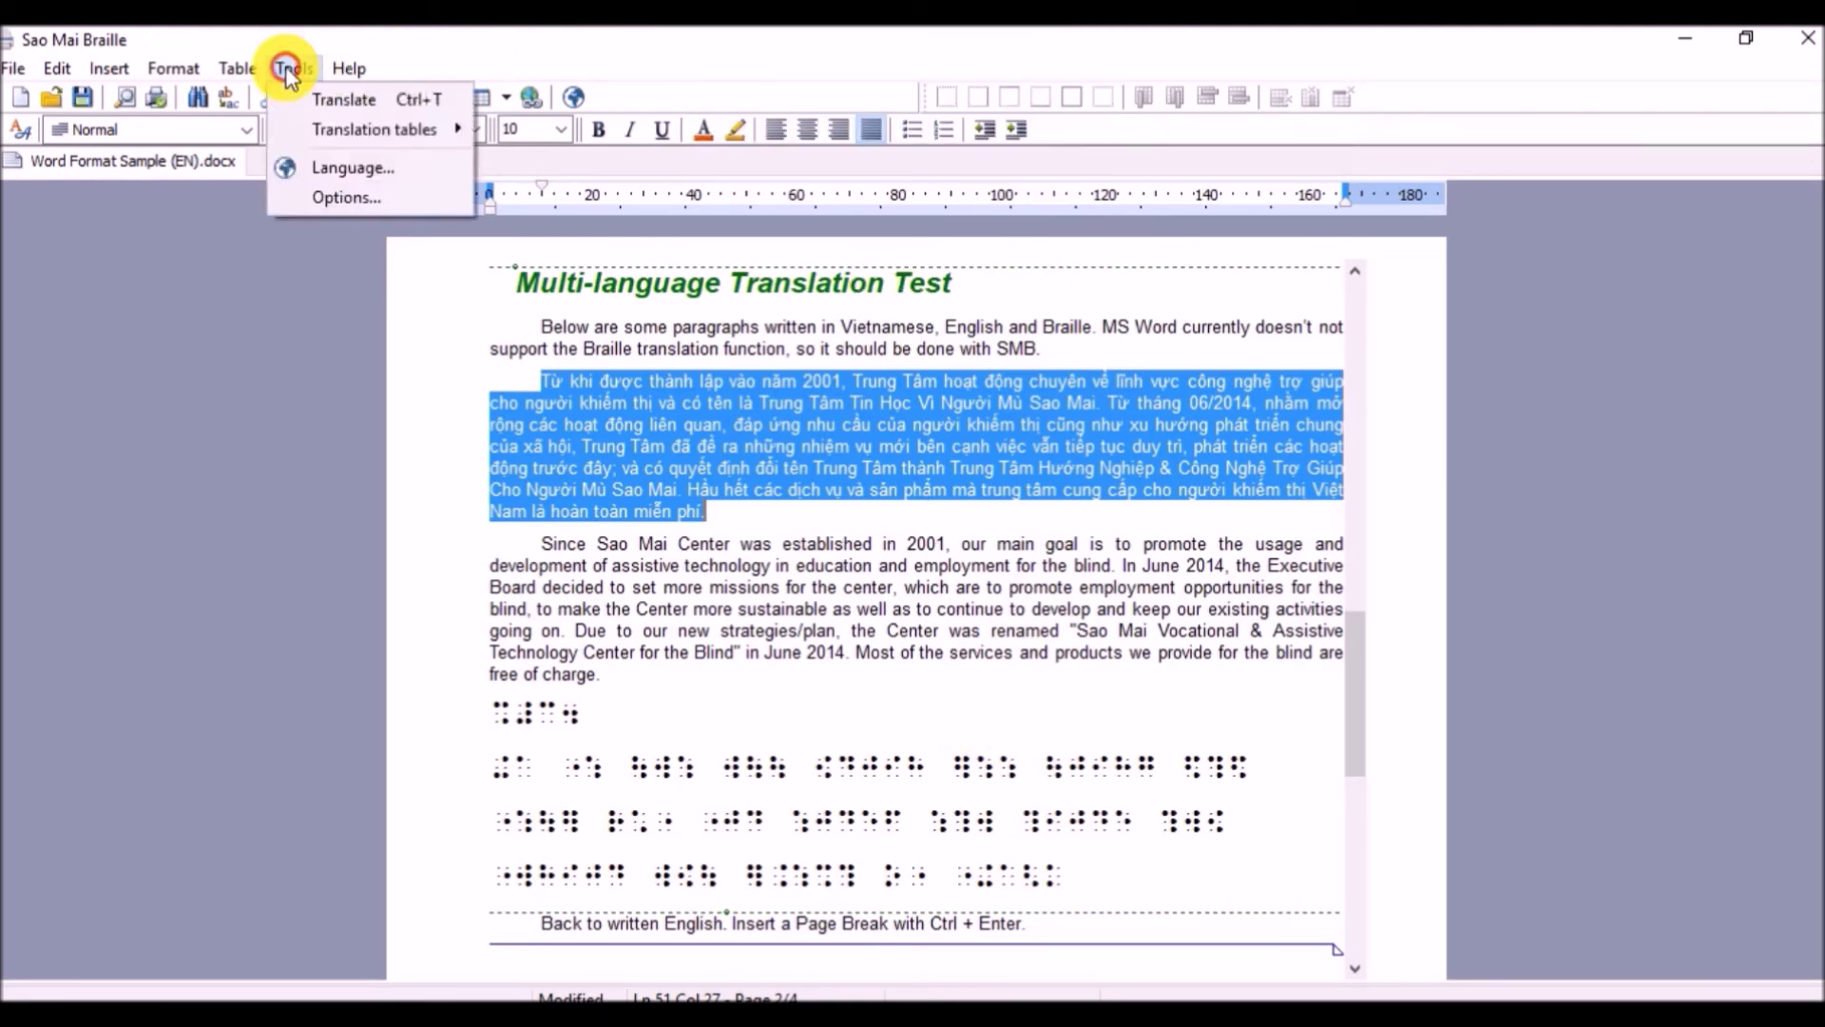
pyautogui.moveTo(317, 129)
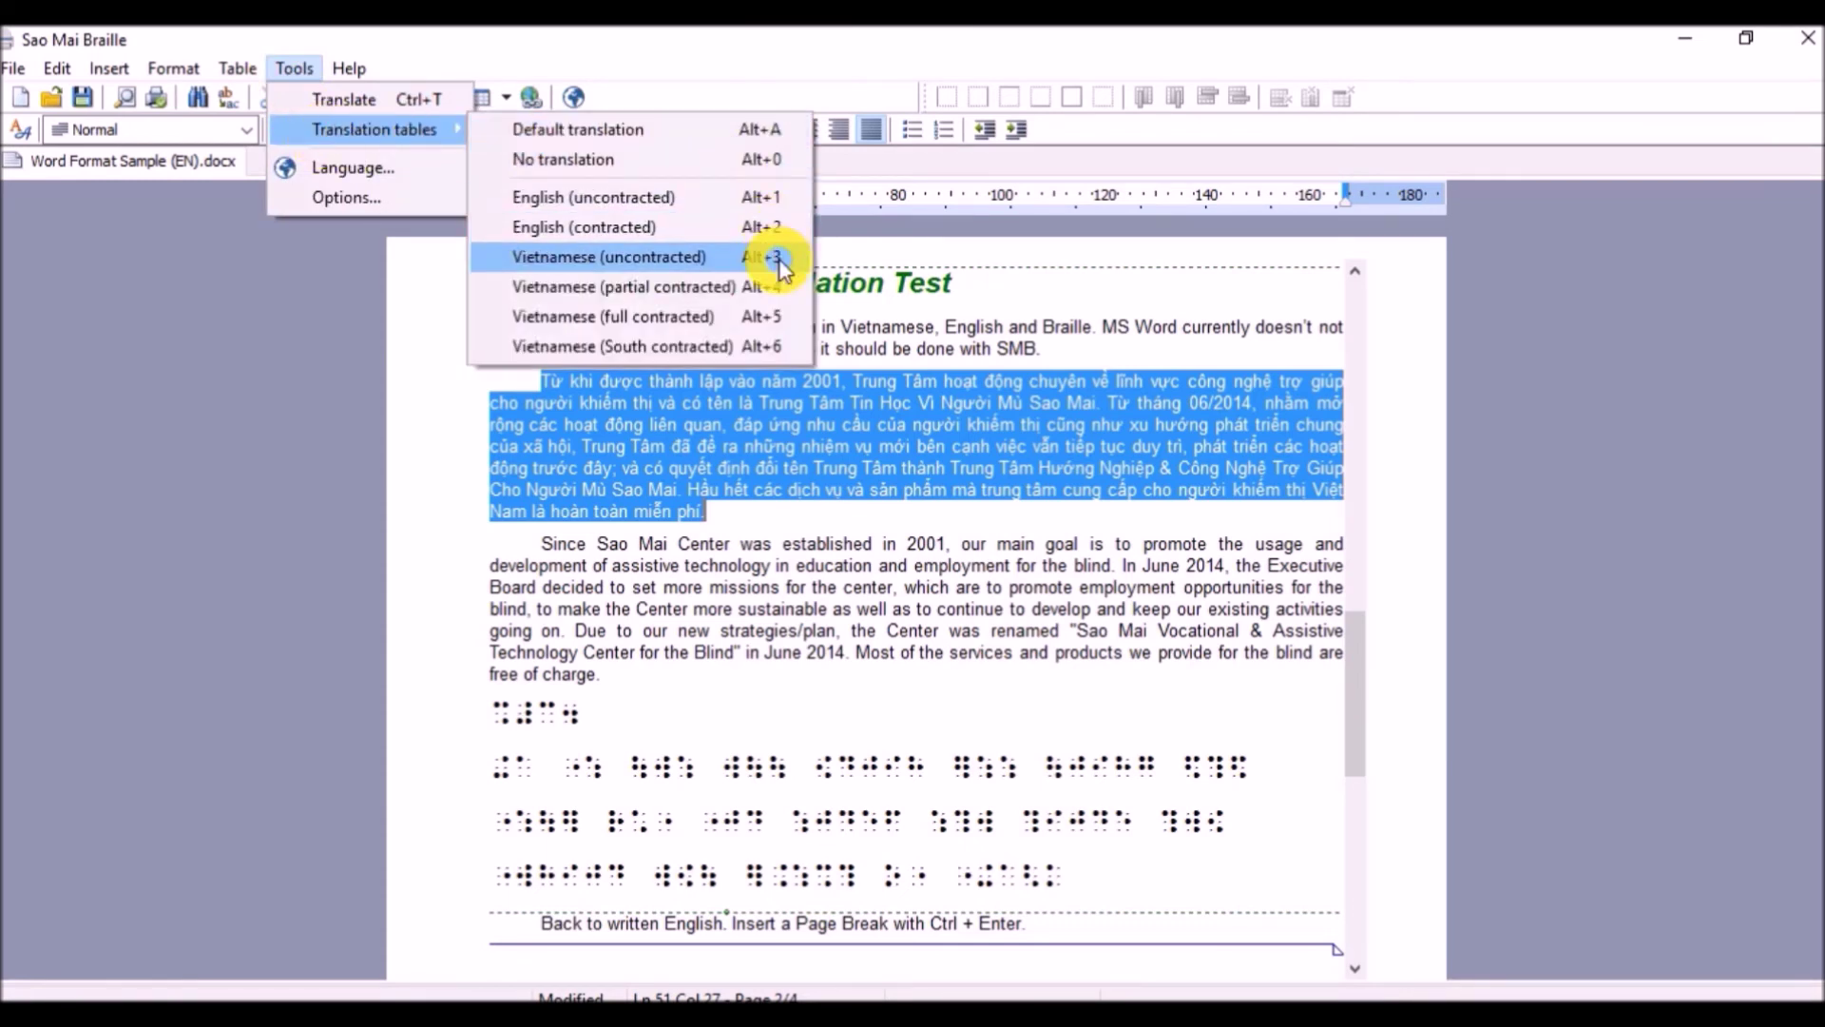
pyautogui.click(804, 324)
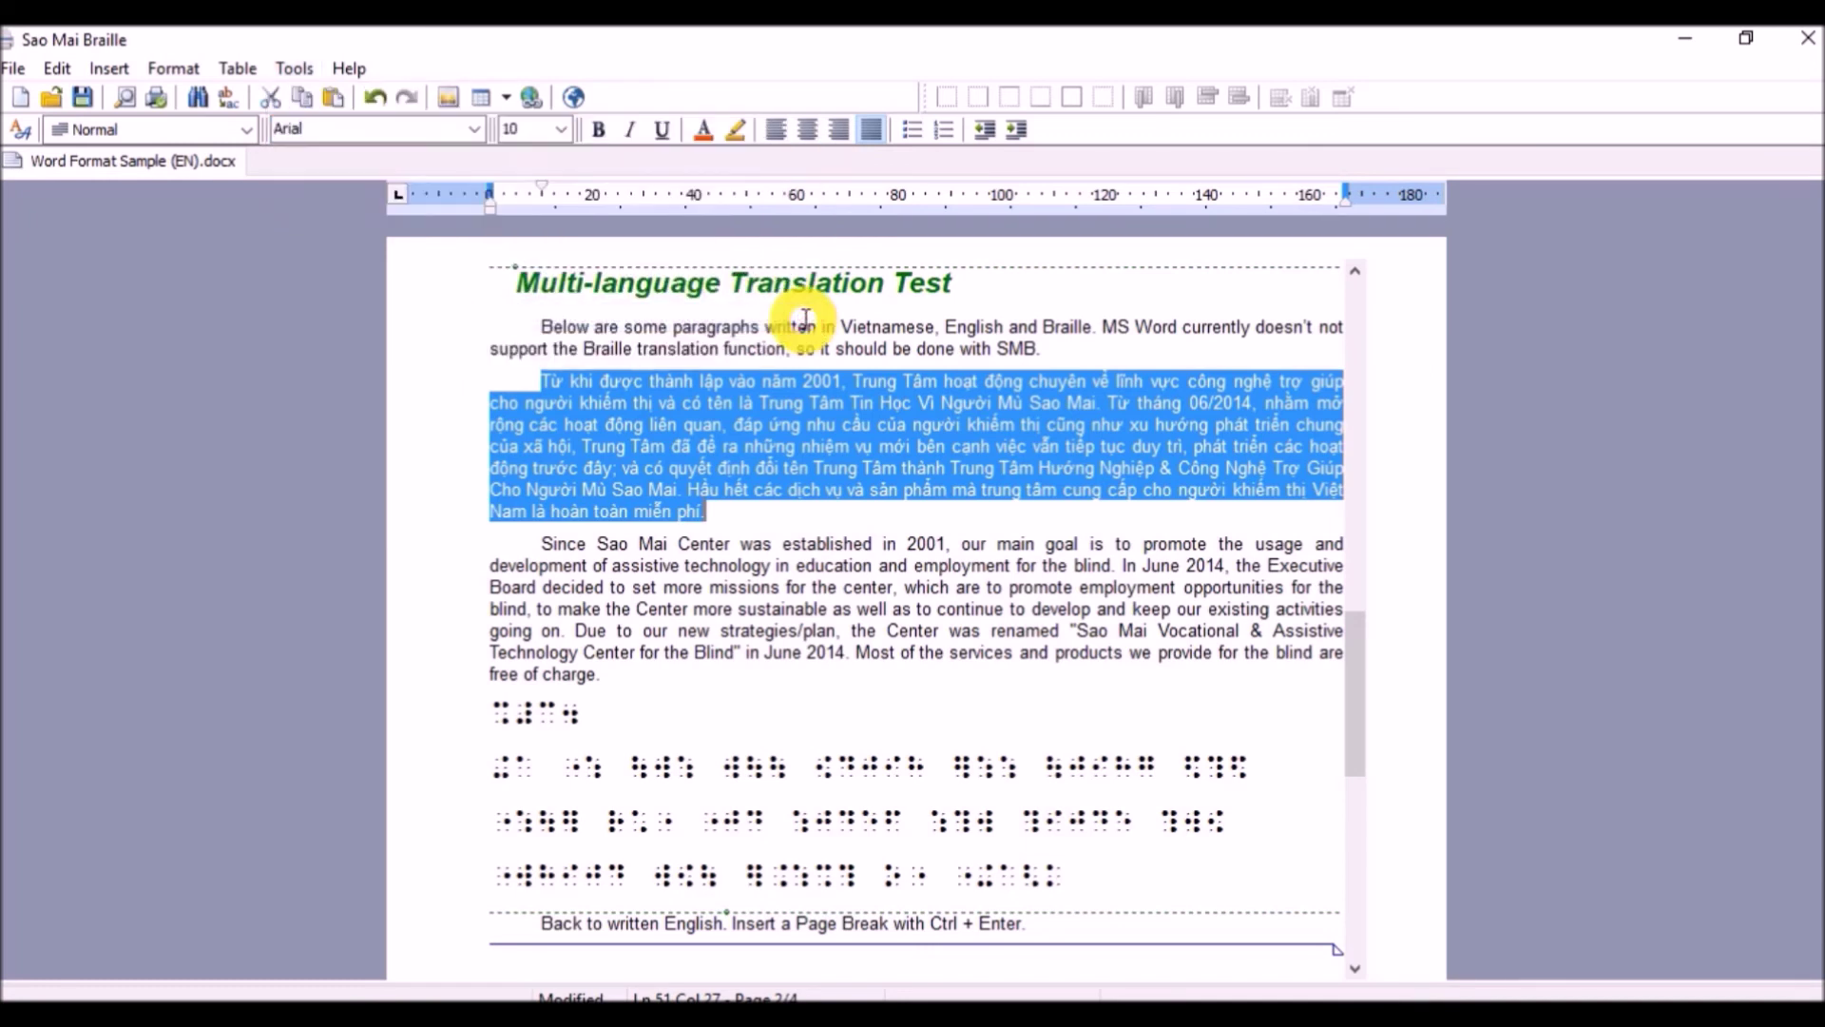
pyautogui.click(996, 496)
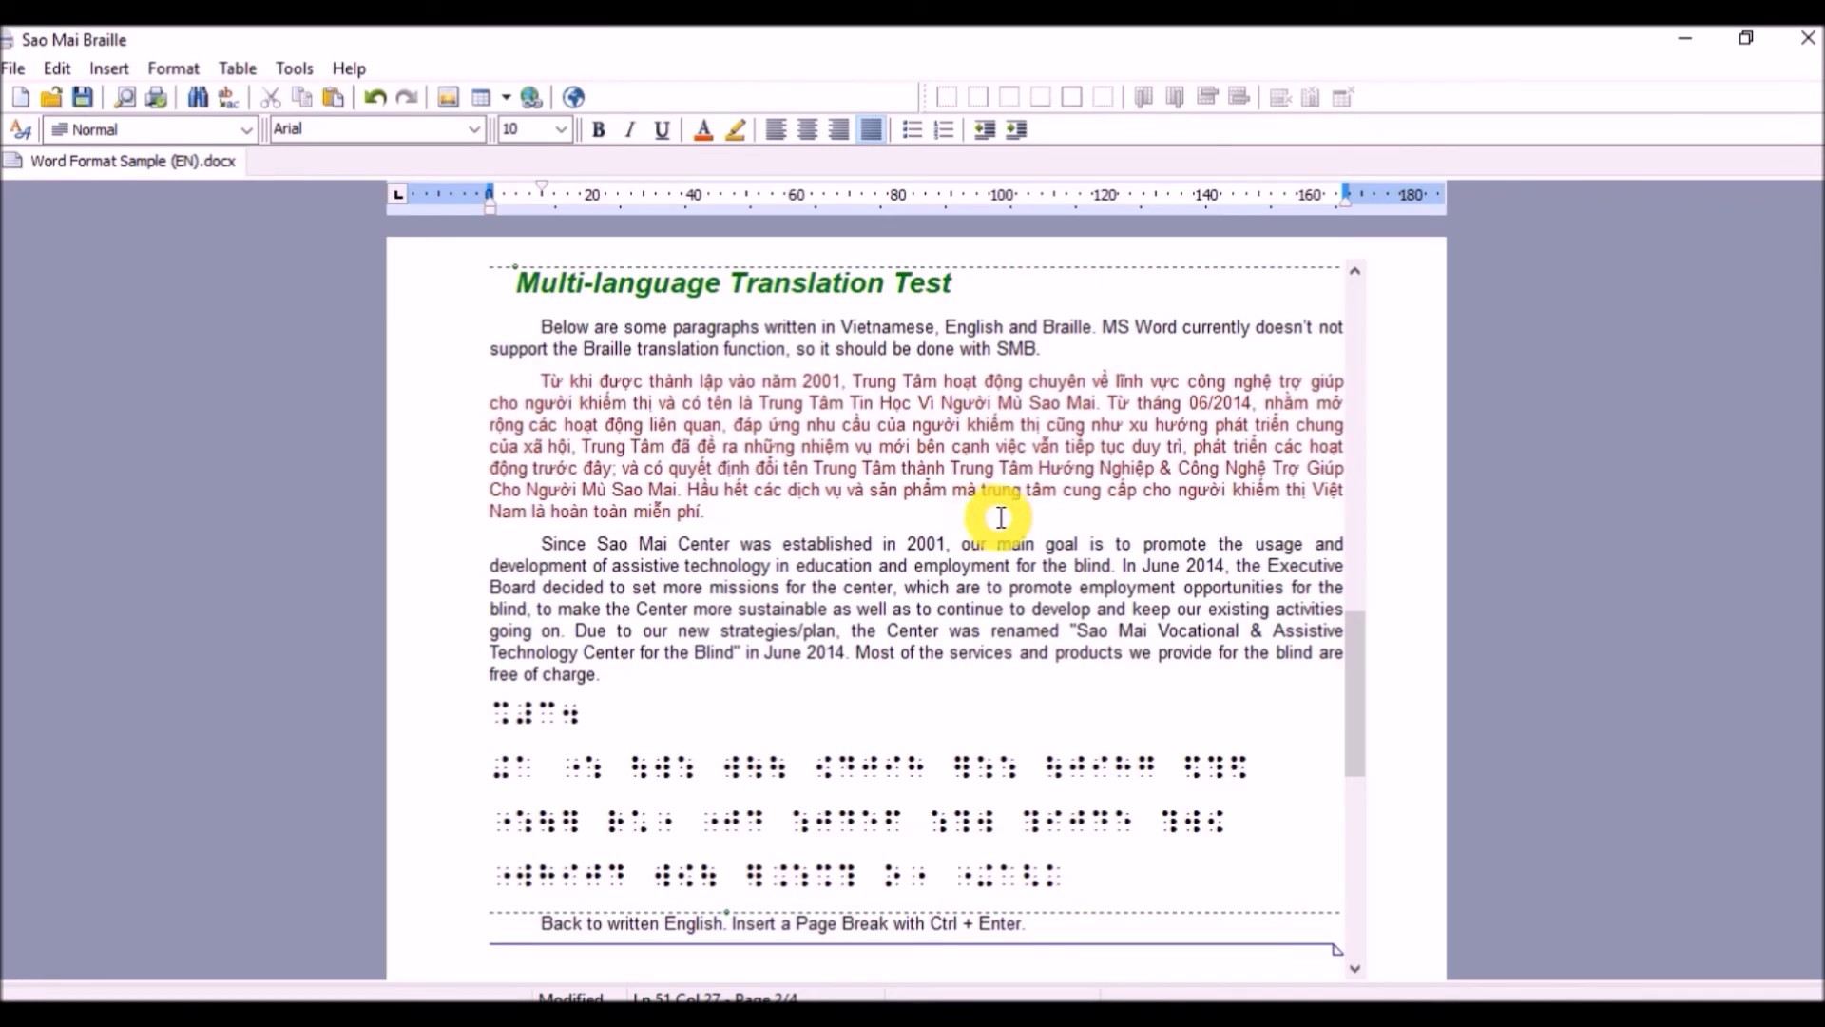
# Step: Assign the English (contracted) translation table to the English paragraph beginning "Since Sao Mai Center was established in 2001"
pyautogui.moveTo(1047, 521); pyautogui.dragTo(643, 668)
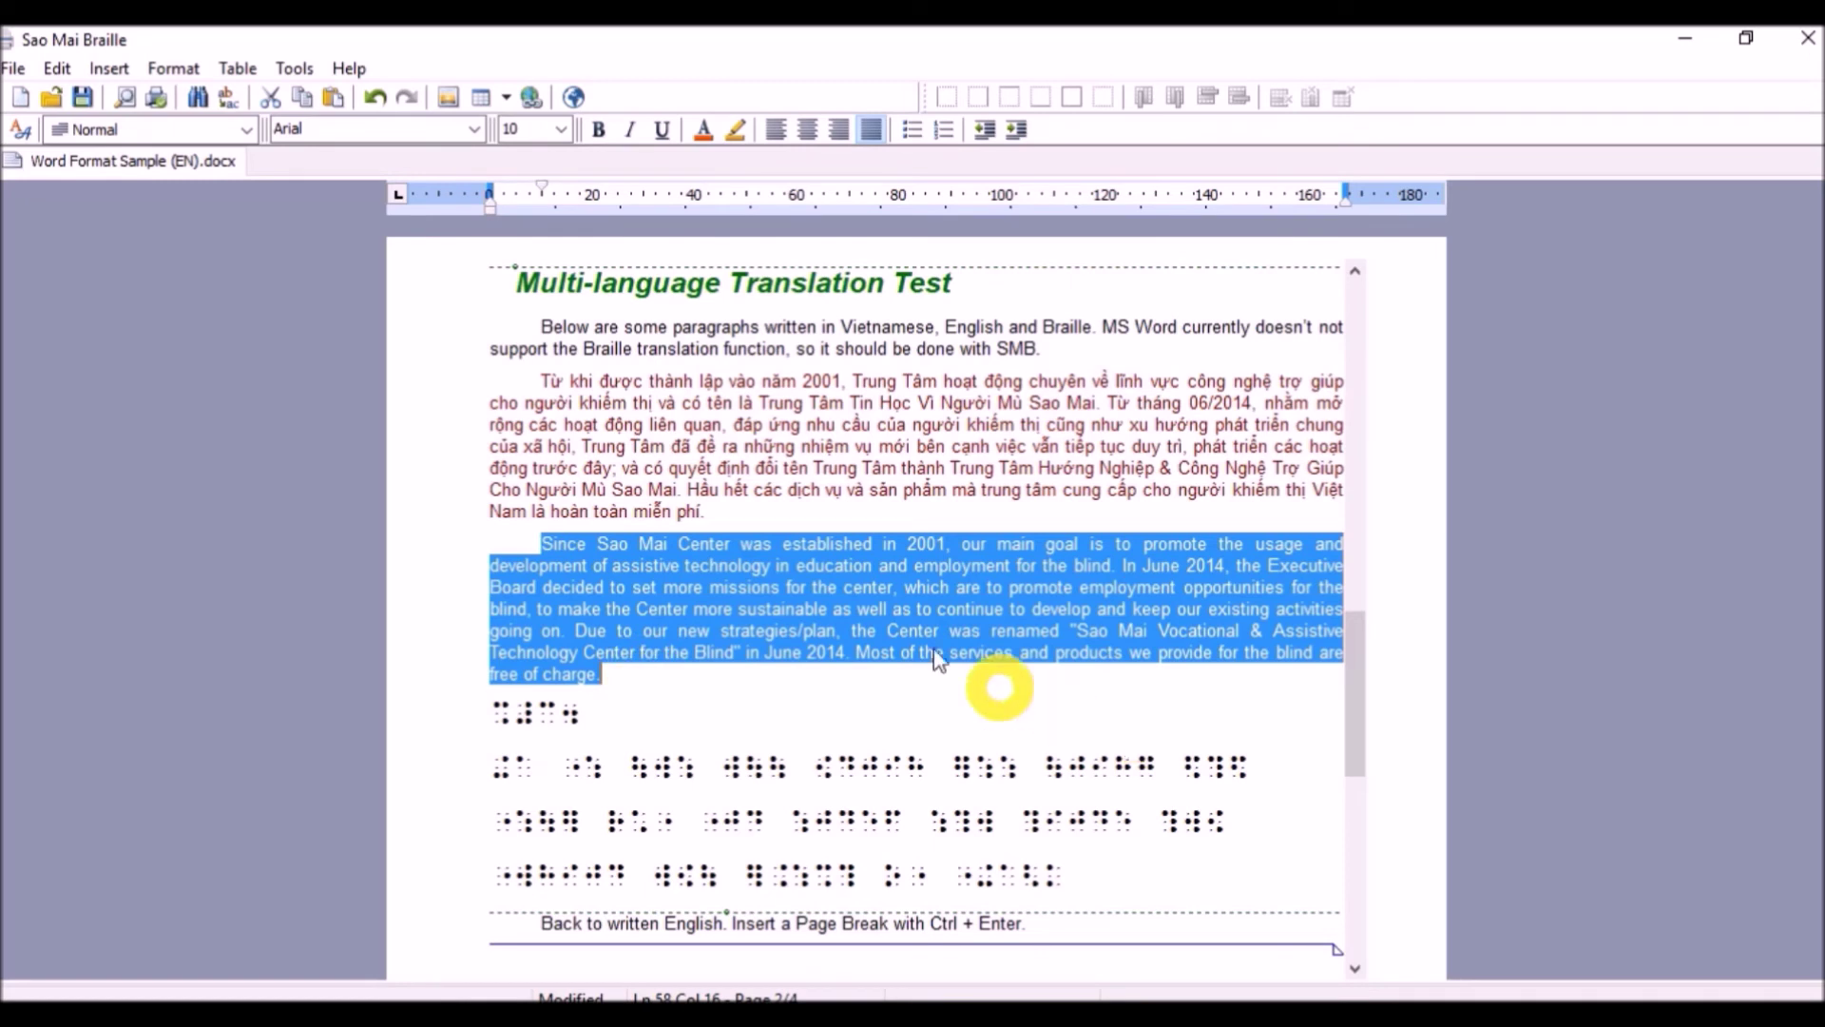
pyautogui.click(296, 67)
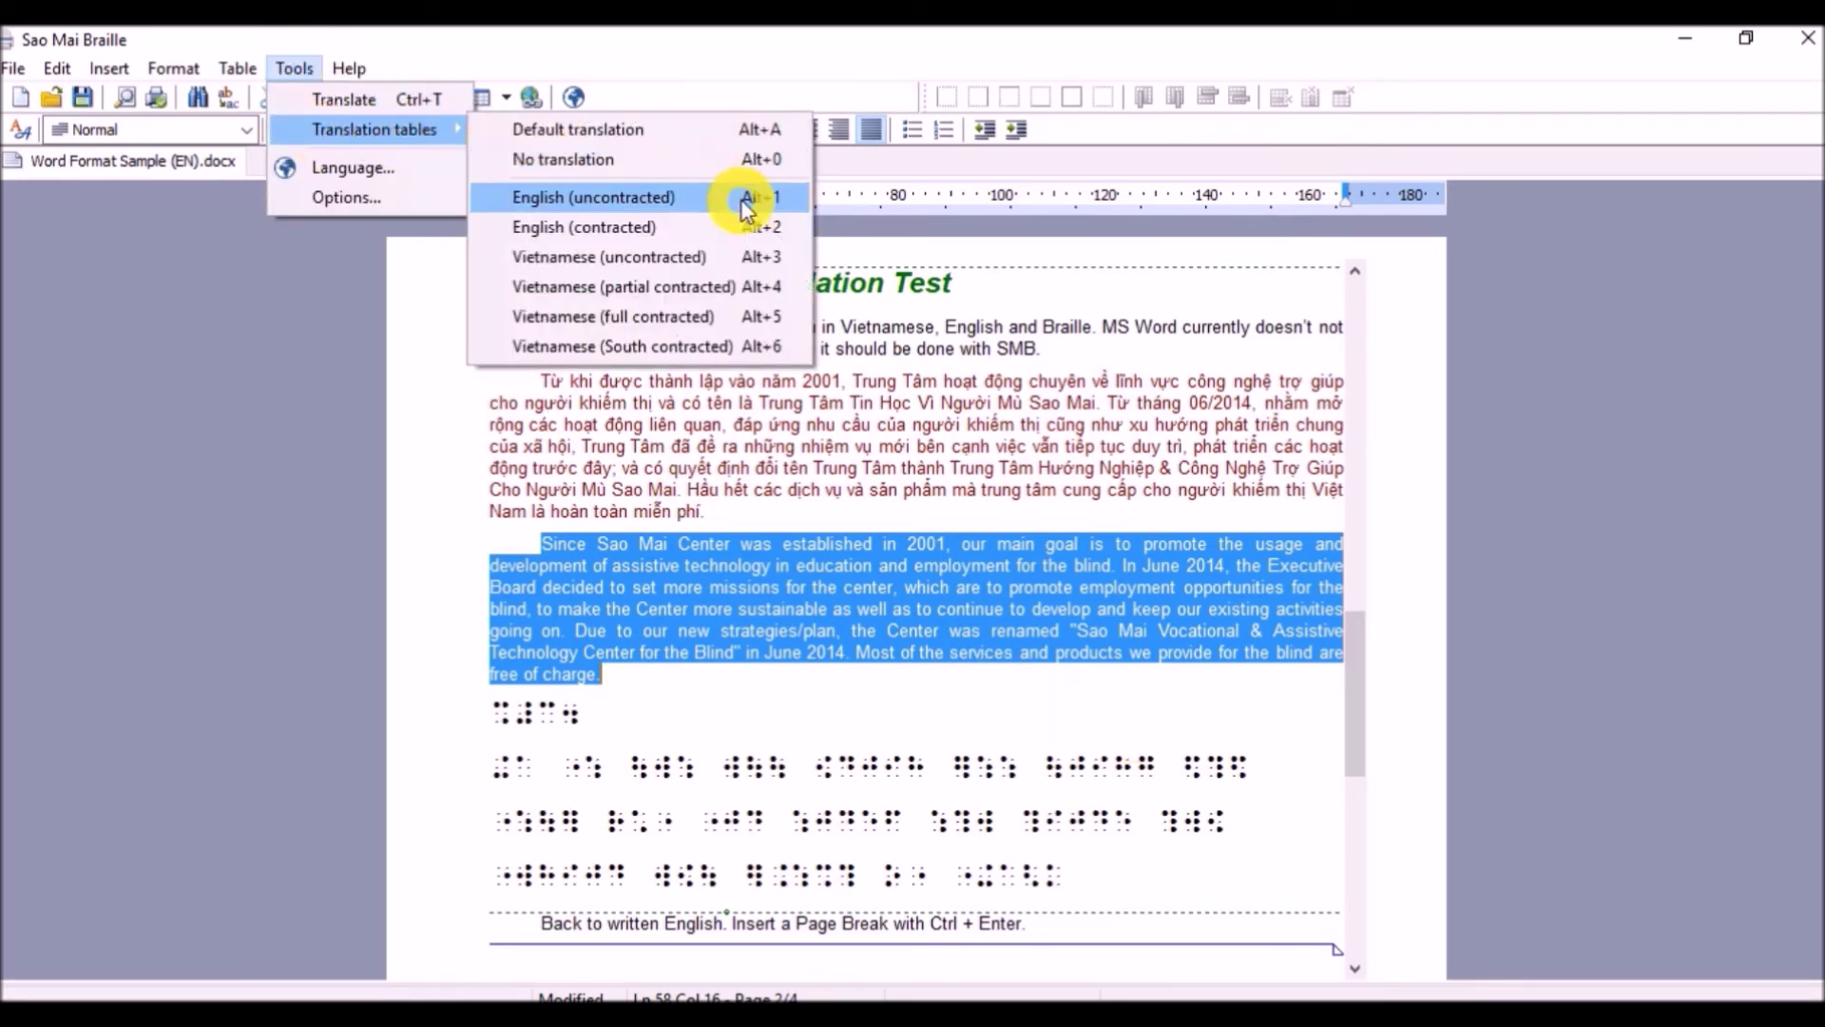
pyautogui.click(751, 226)
pyautogui.click(984, 645)
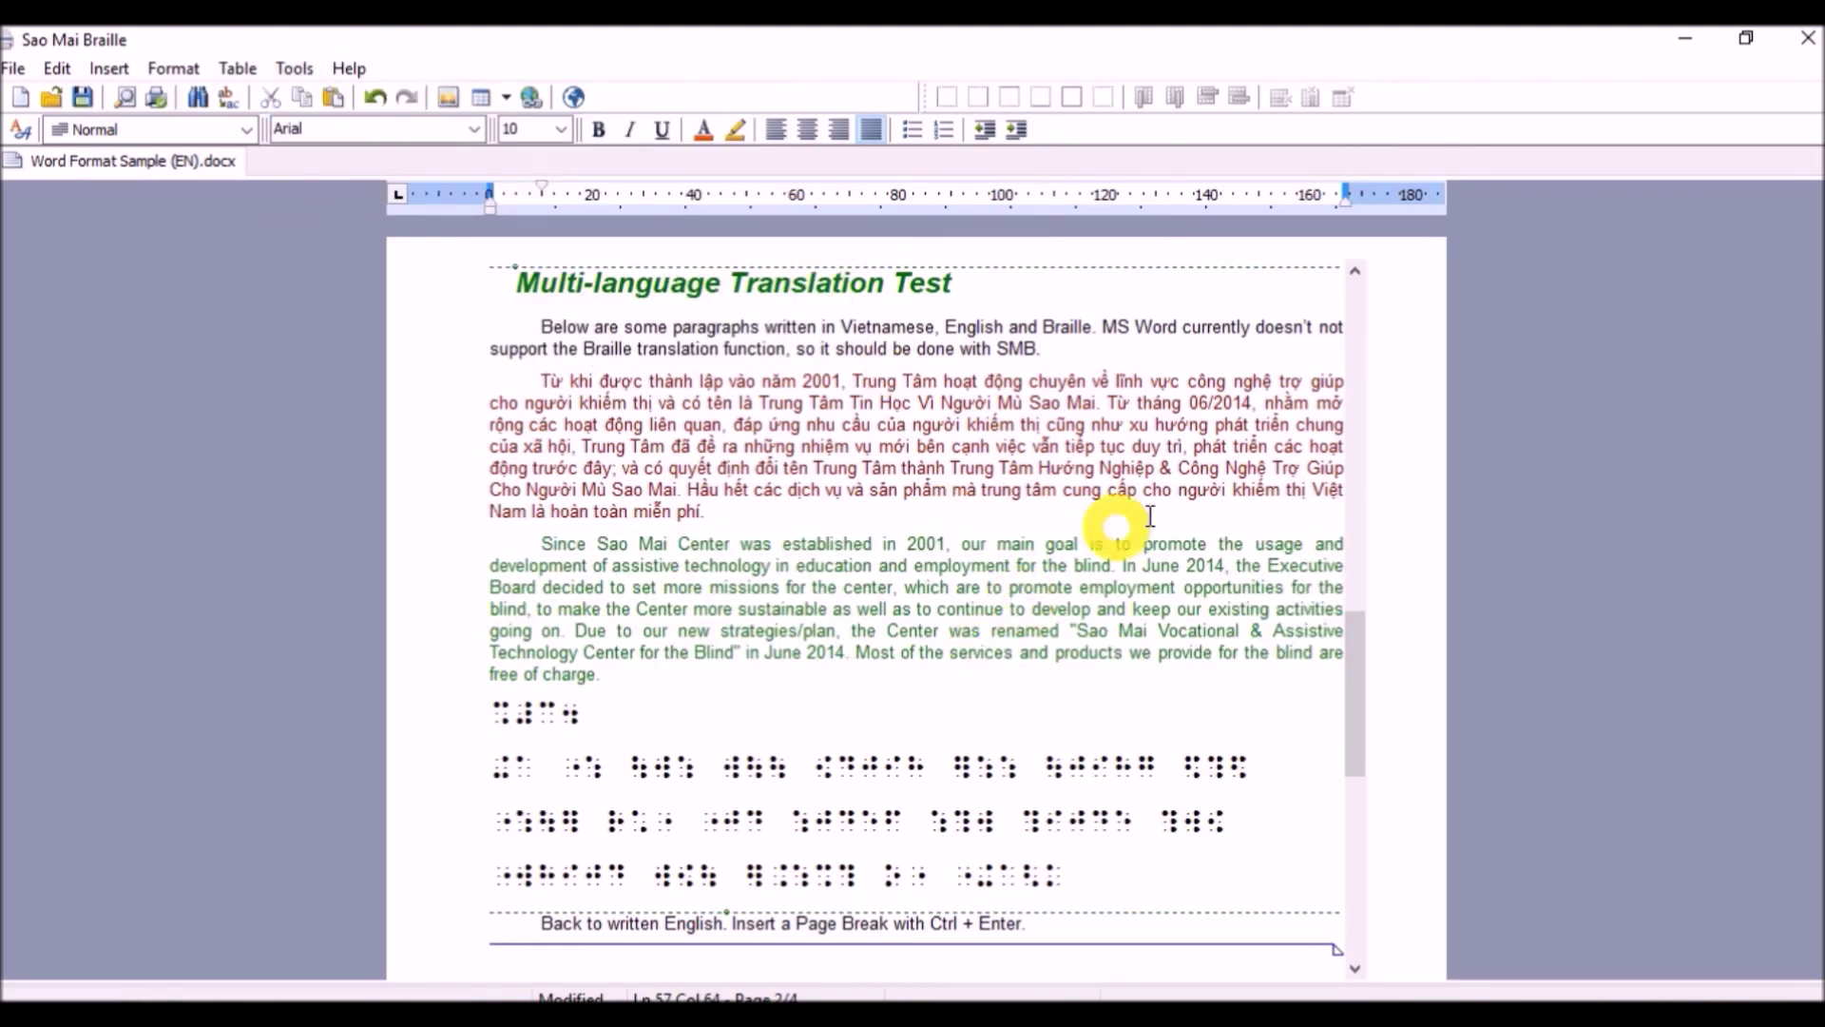
# Step: Set the four lines of Braille text below the English paragraph to No translation
pyautogui.scroll(-2, 1160, 513)
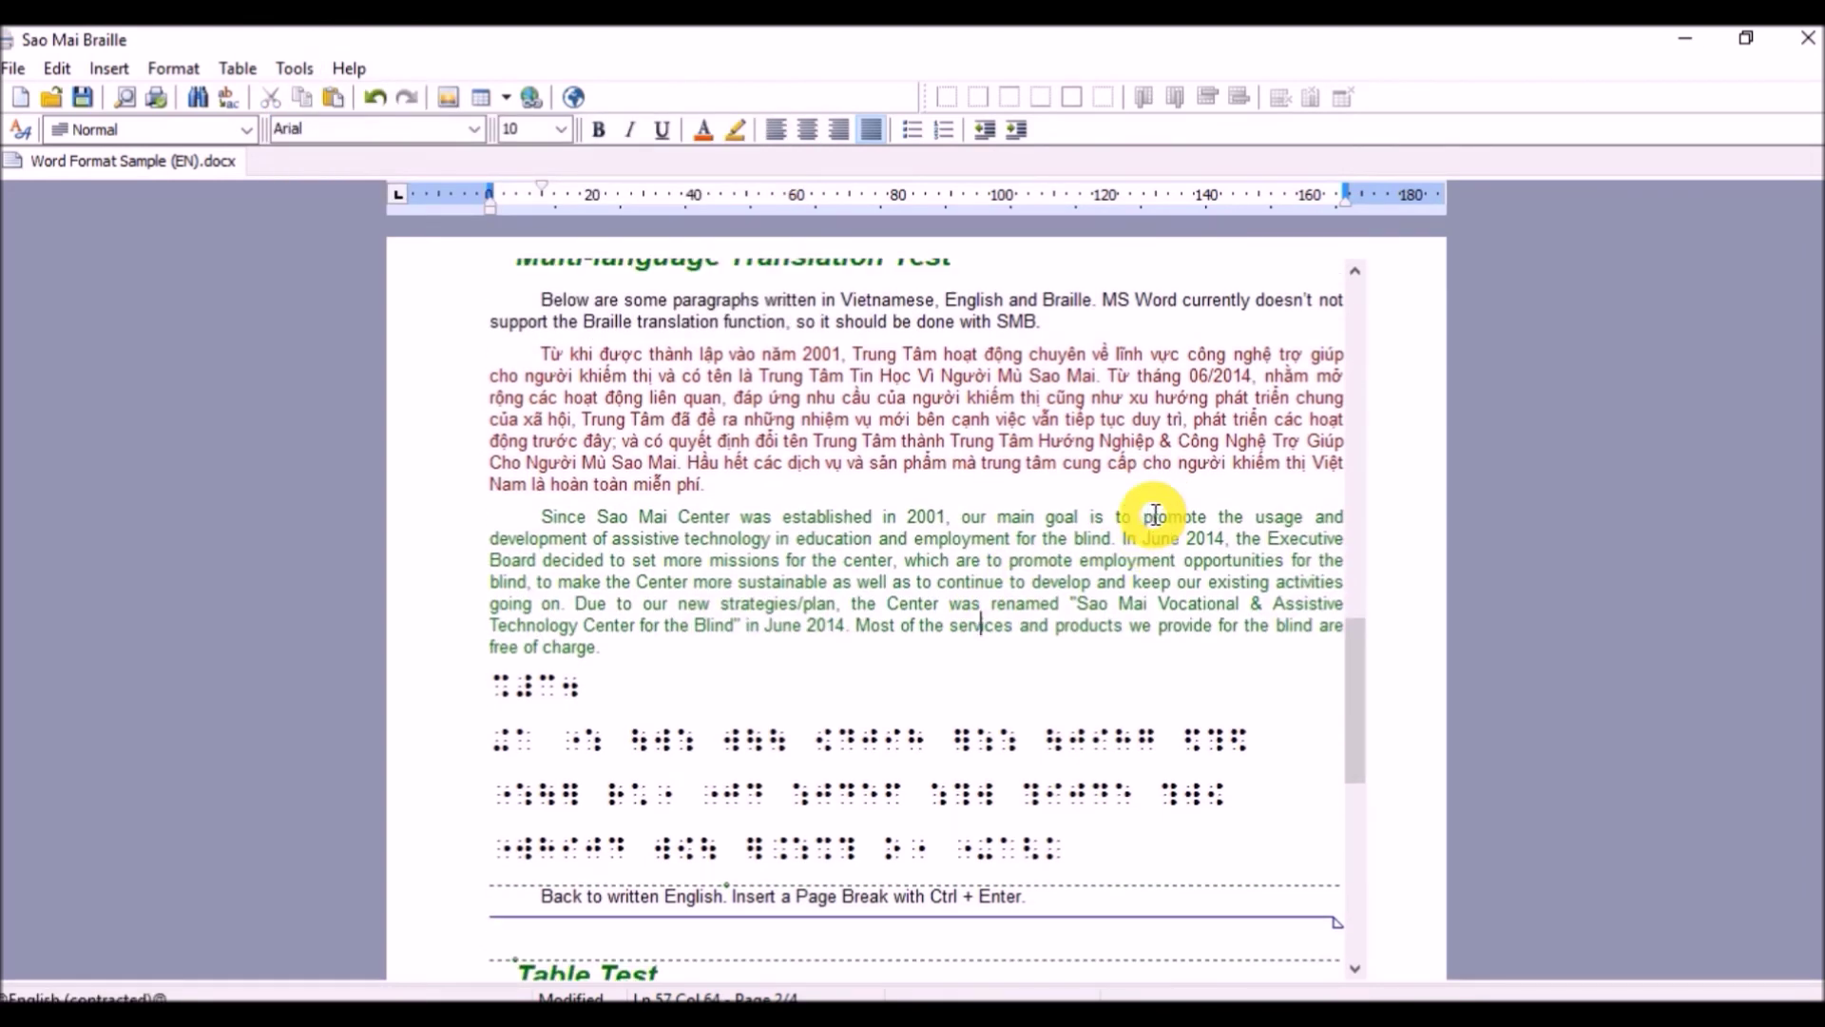
pyautogui.moveTo(1102, 841); pyautogui.dragTo(448, 693)
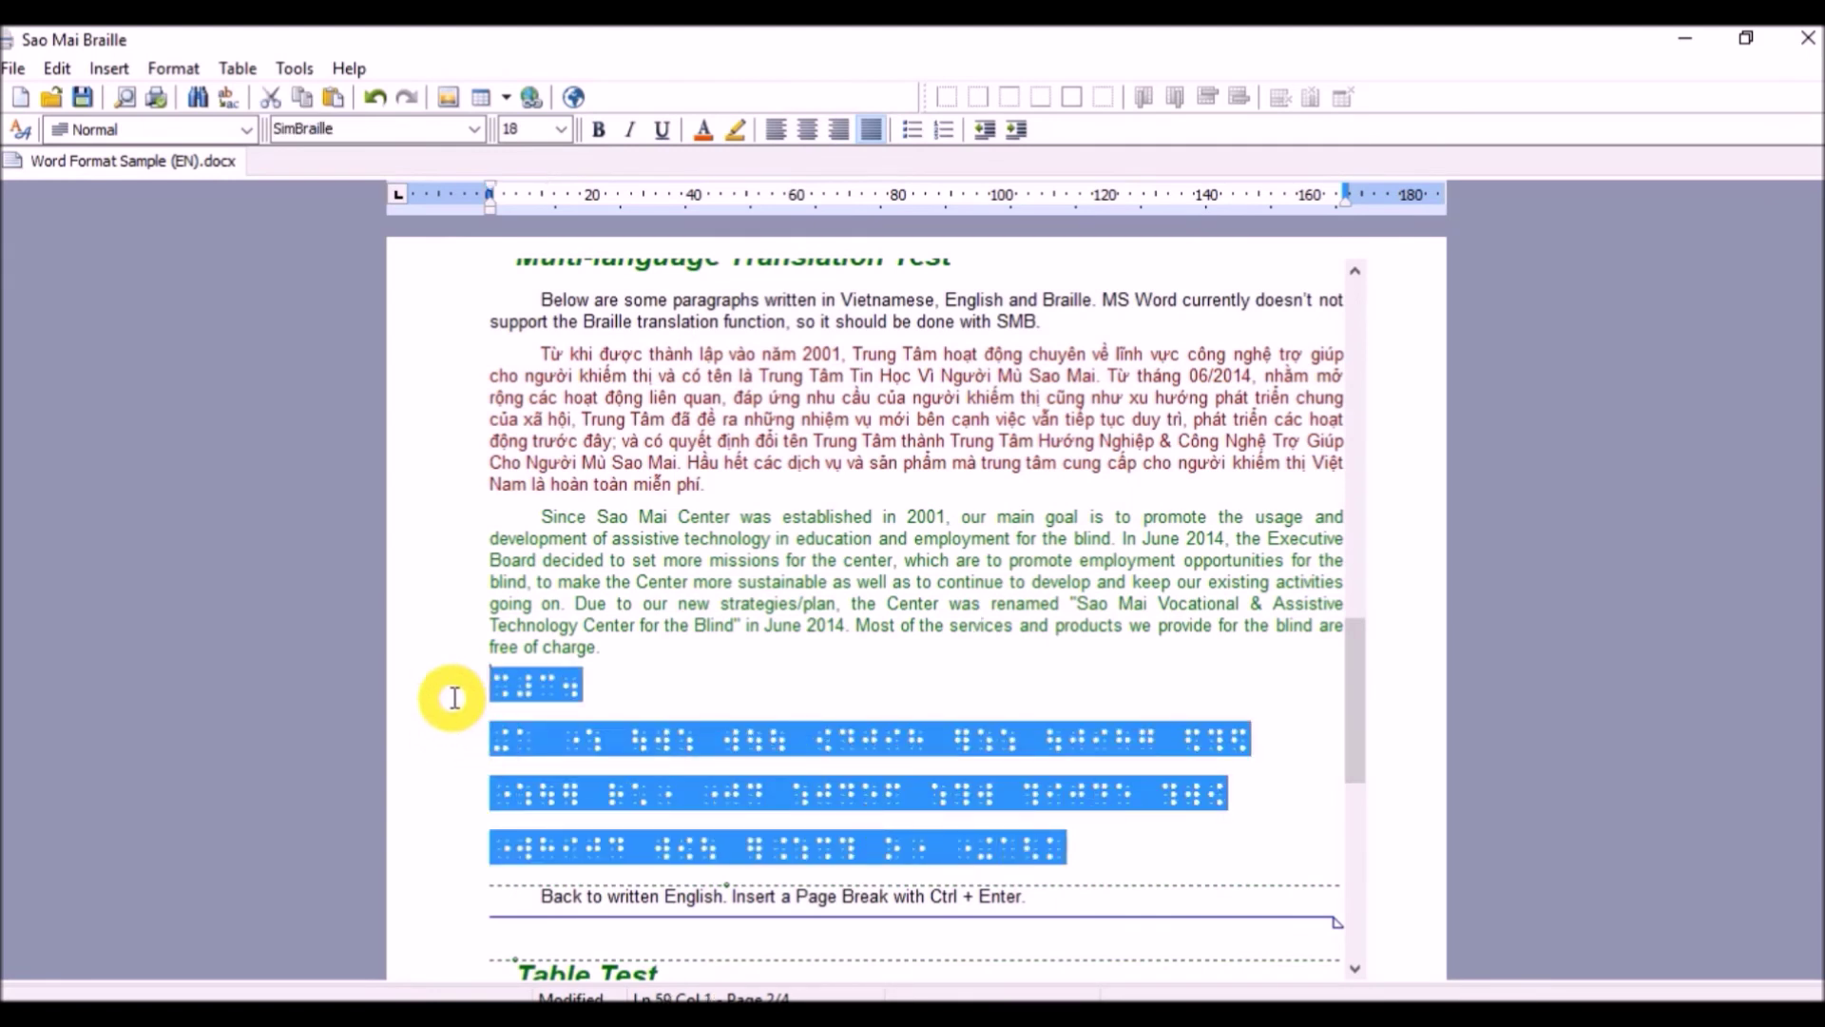
pyautogui.click(314, 70)
pyautogui.moveTo(328, 130)
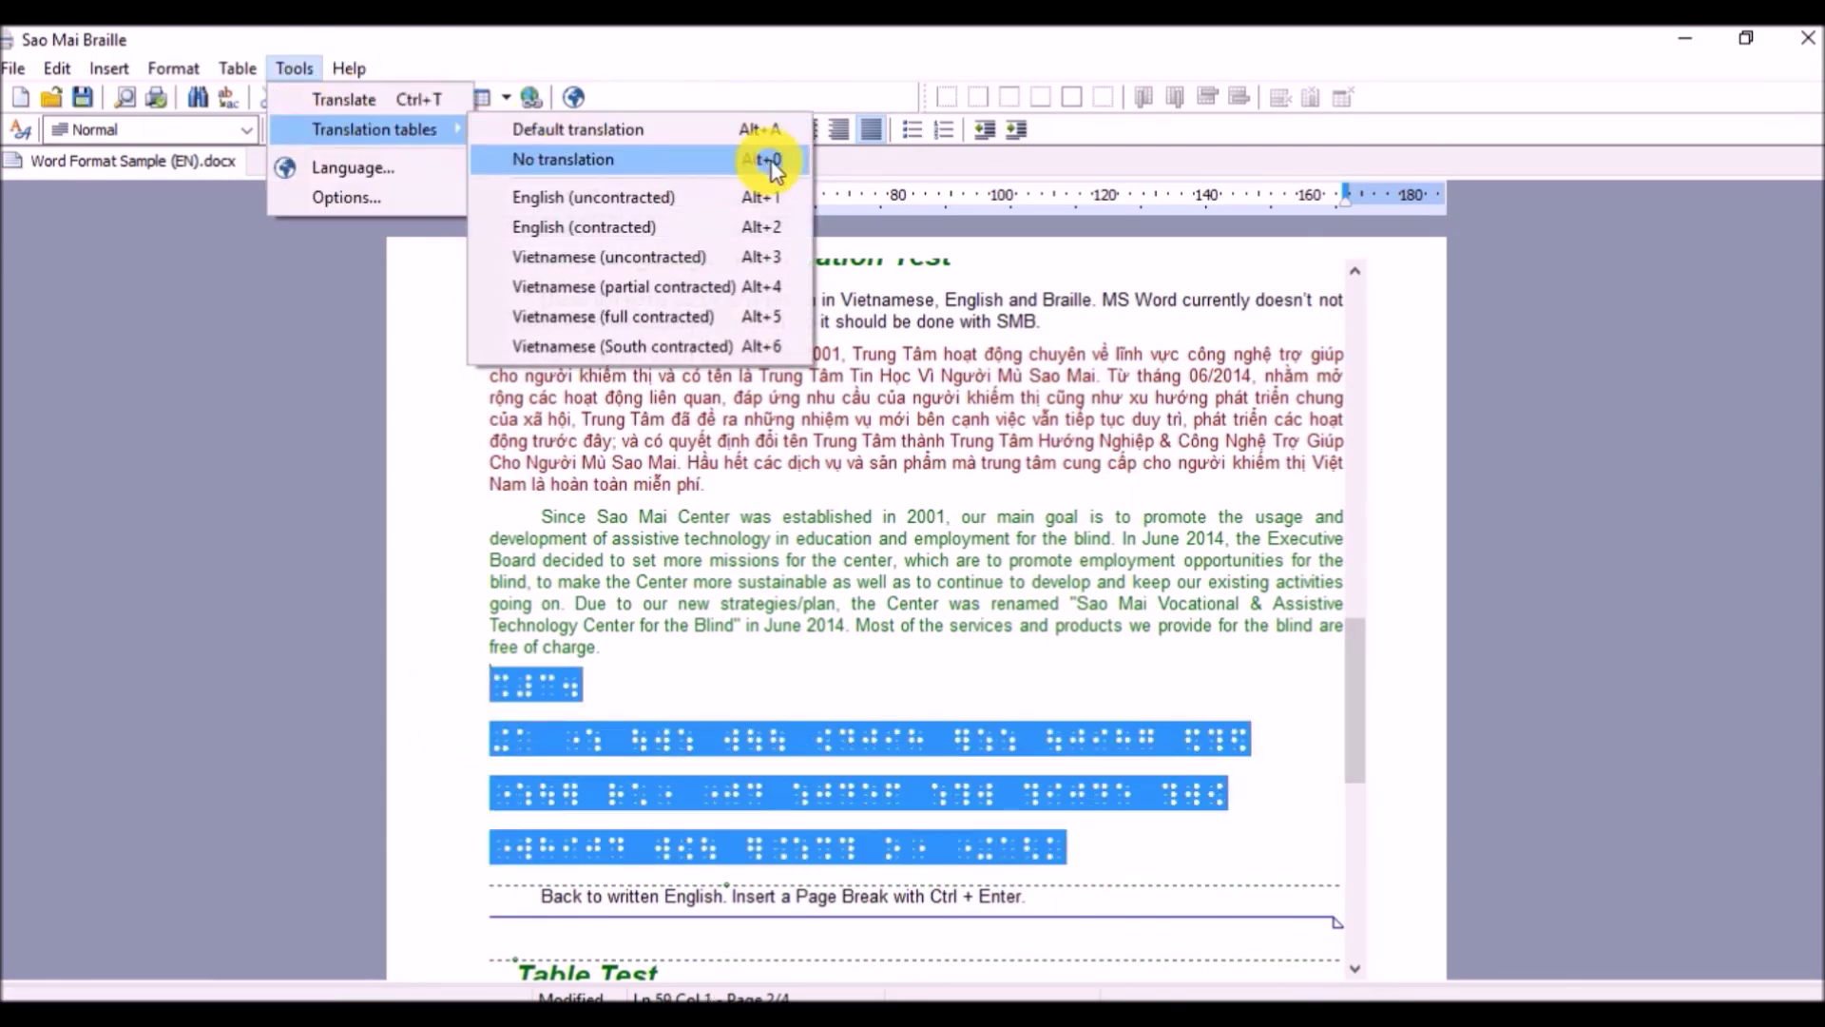
pyautogui.click(796, 169)
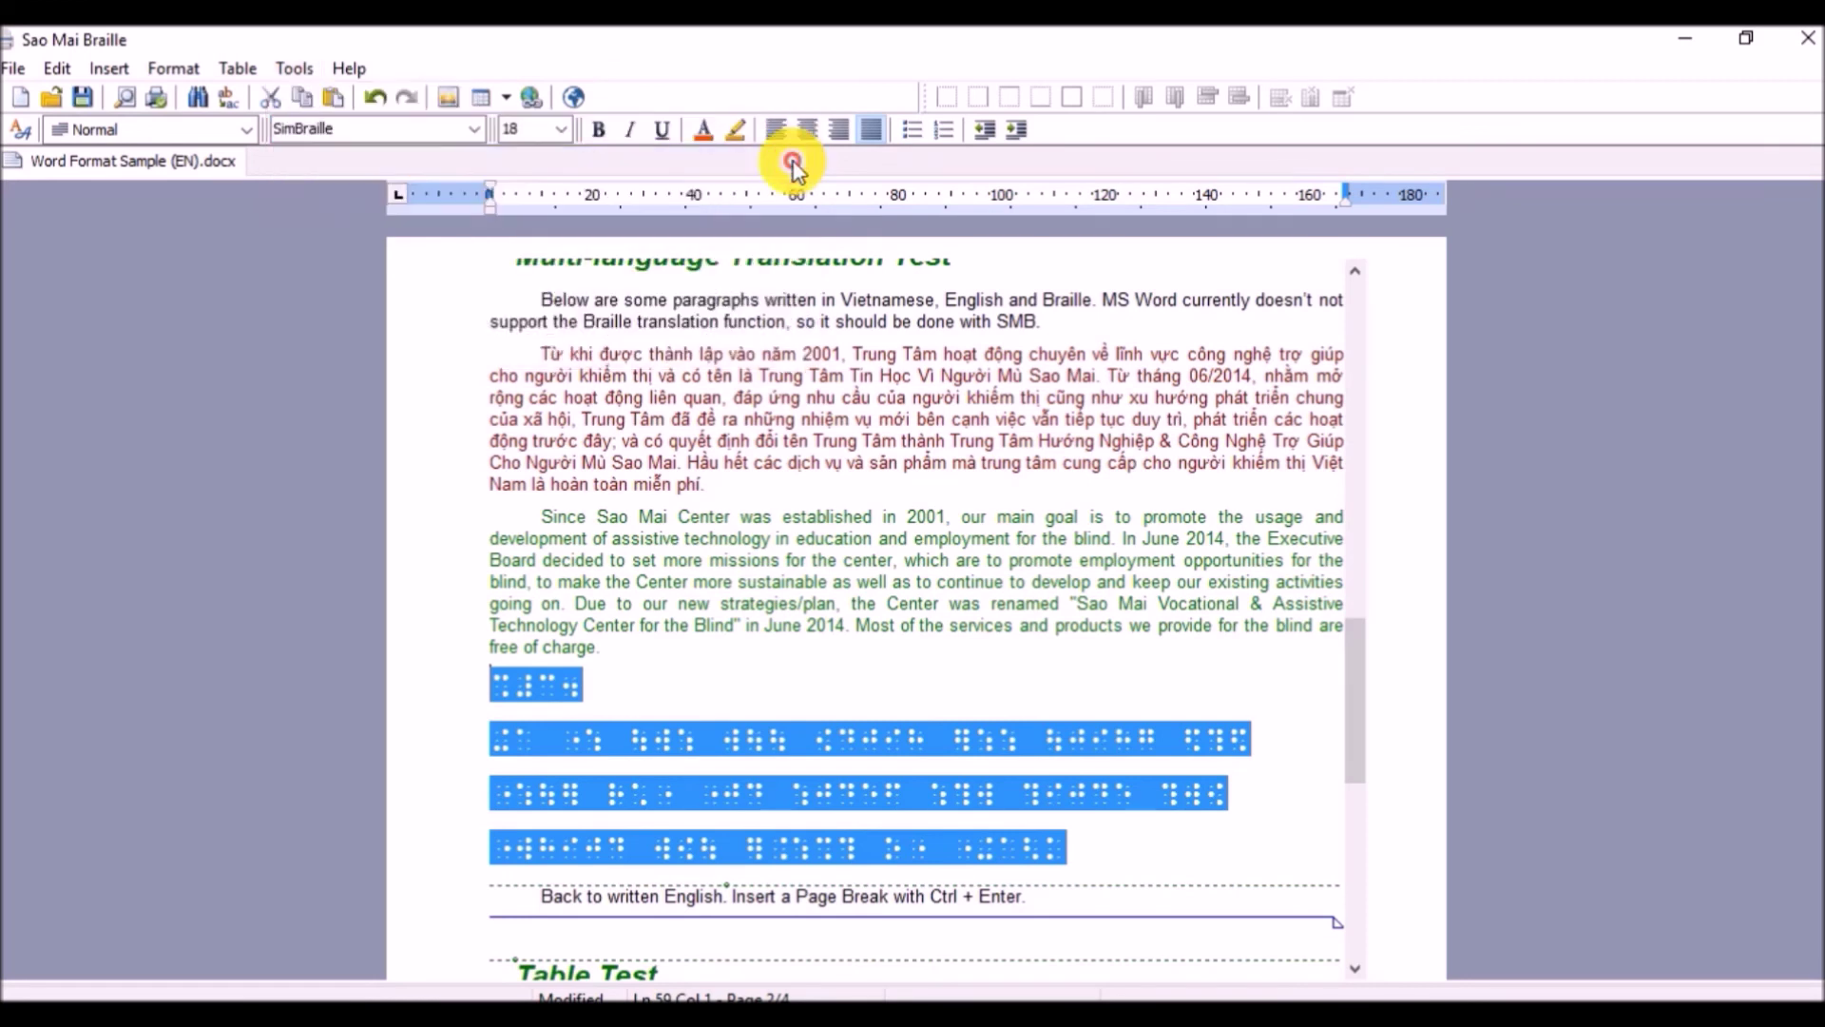
pyautogui.click(1100, 583)
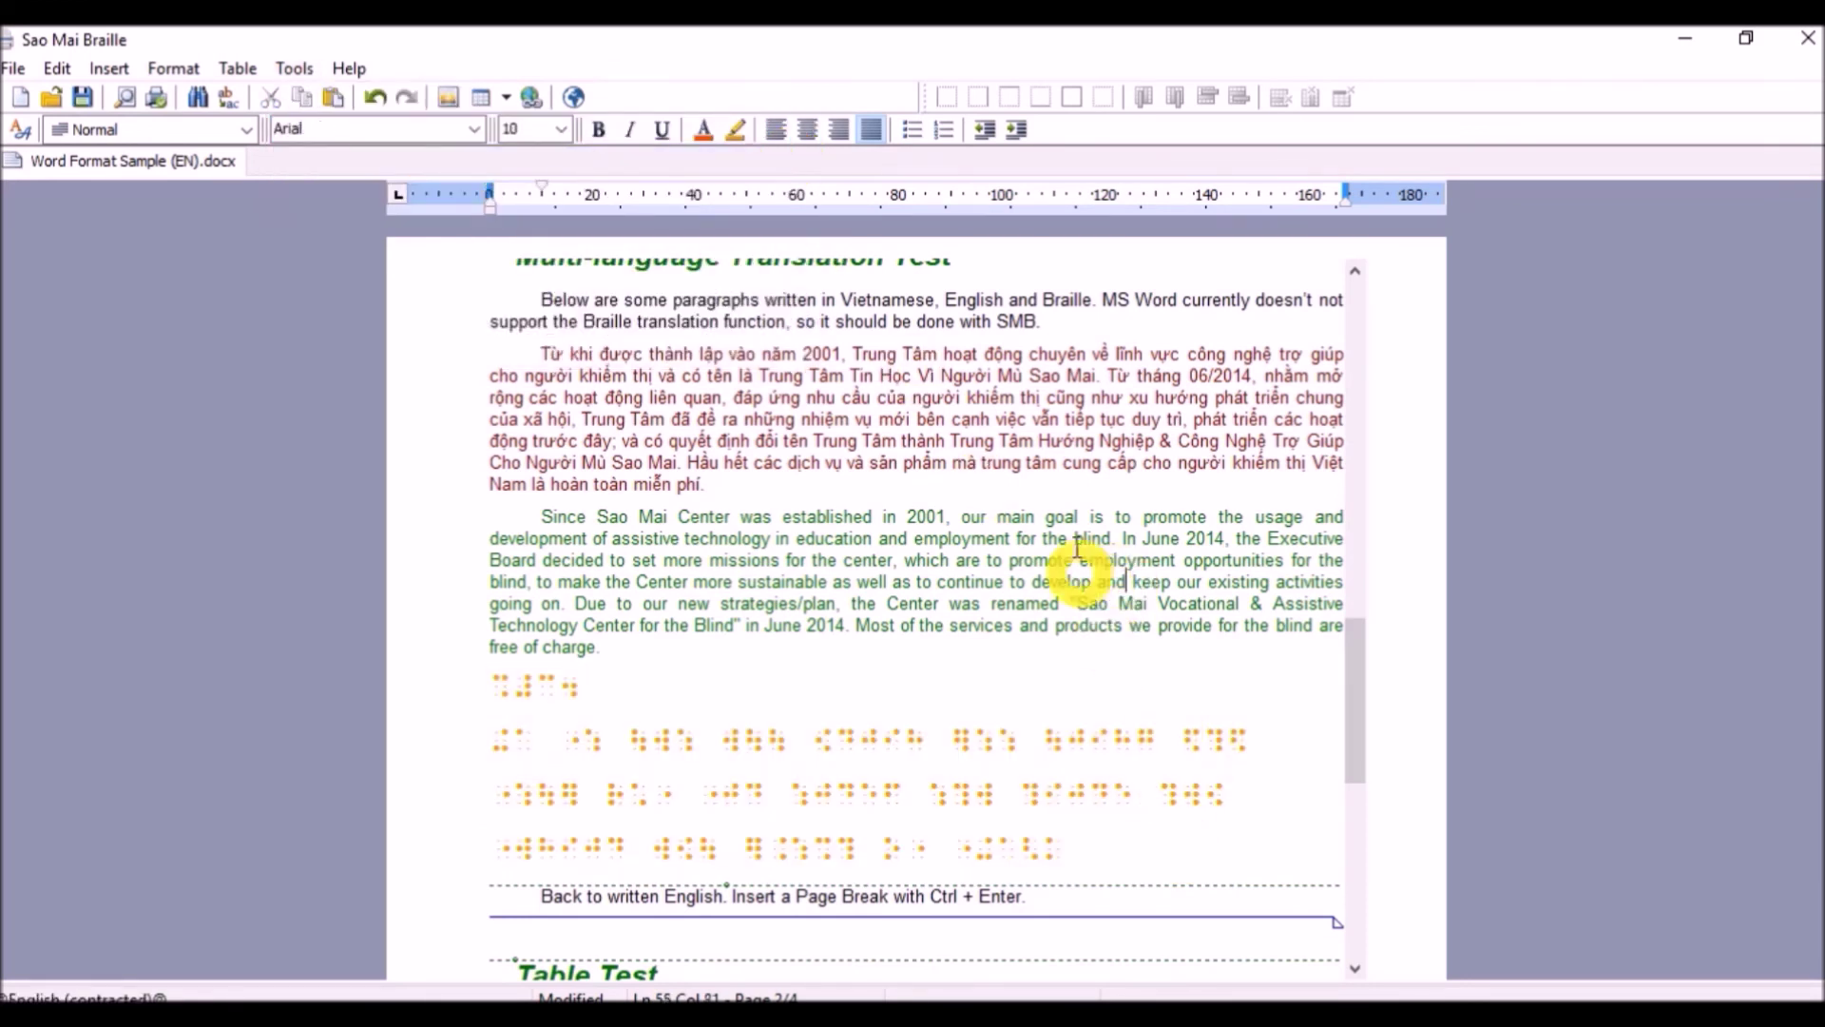
pyautogui.click(1079, 385)
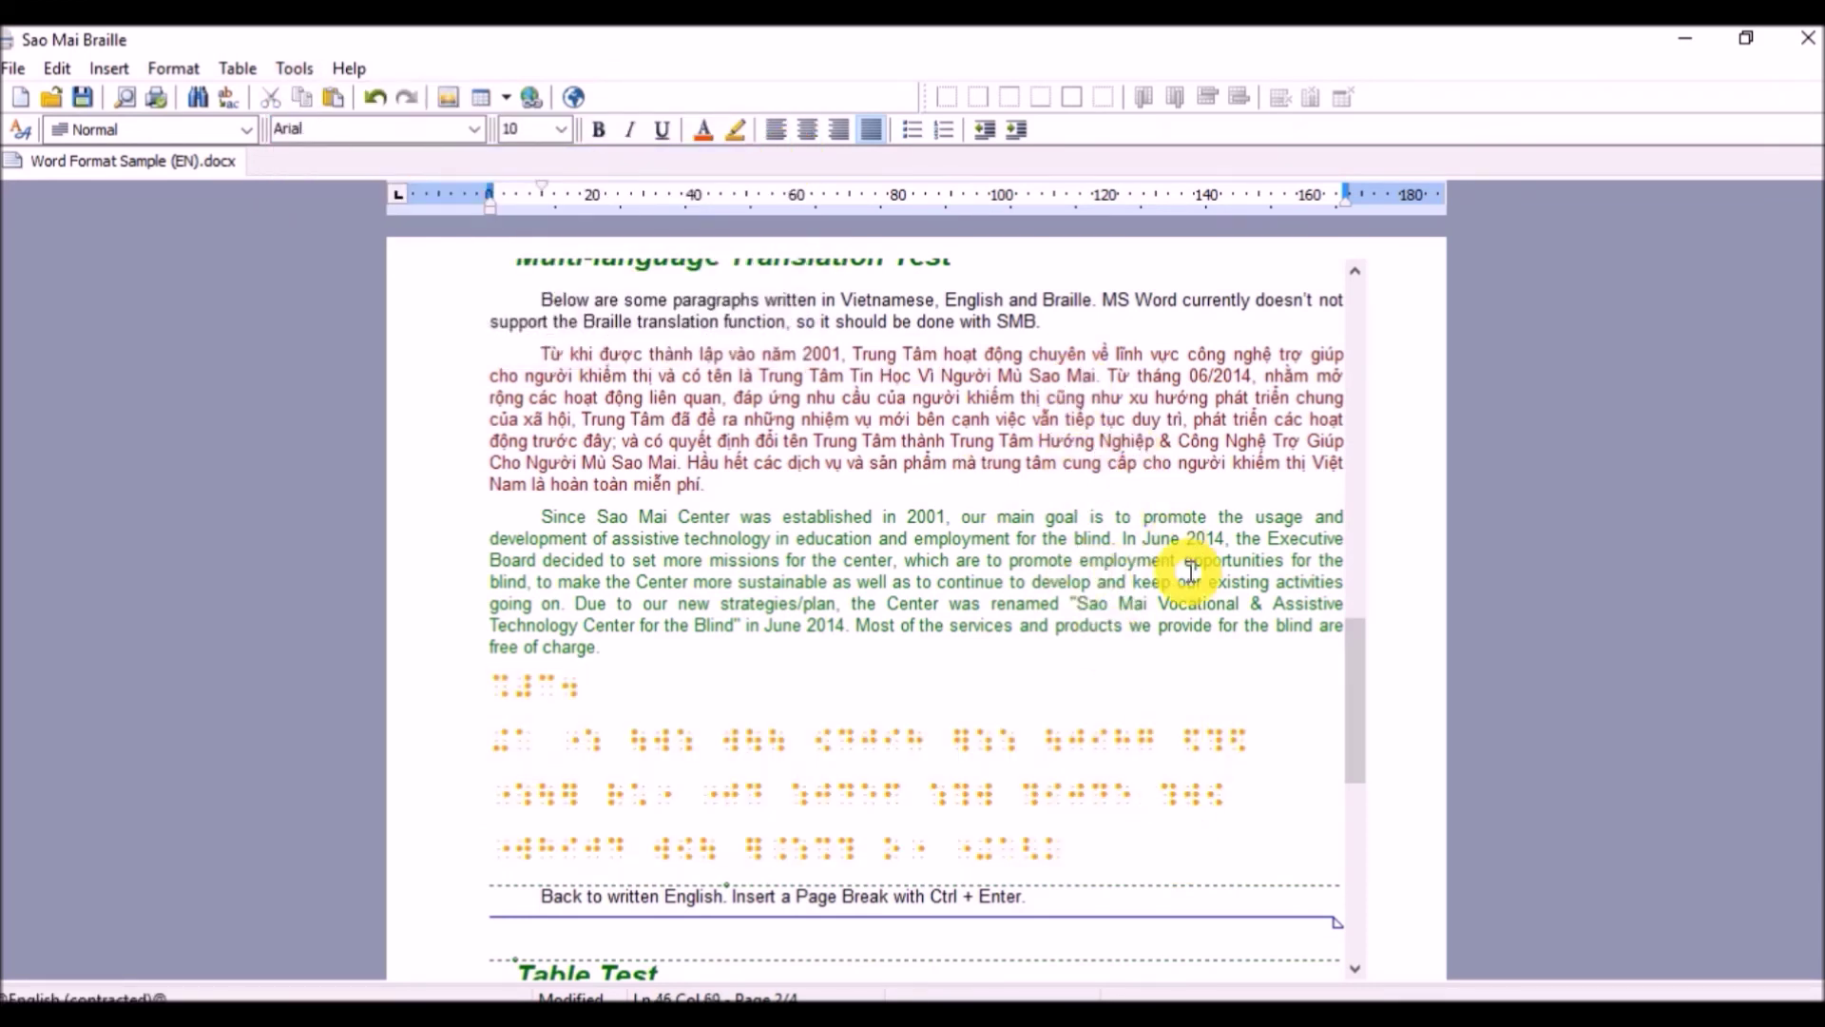
pyautogui.click(1148, 736)
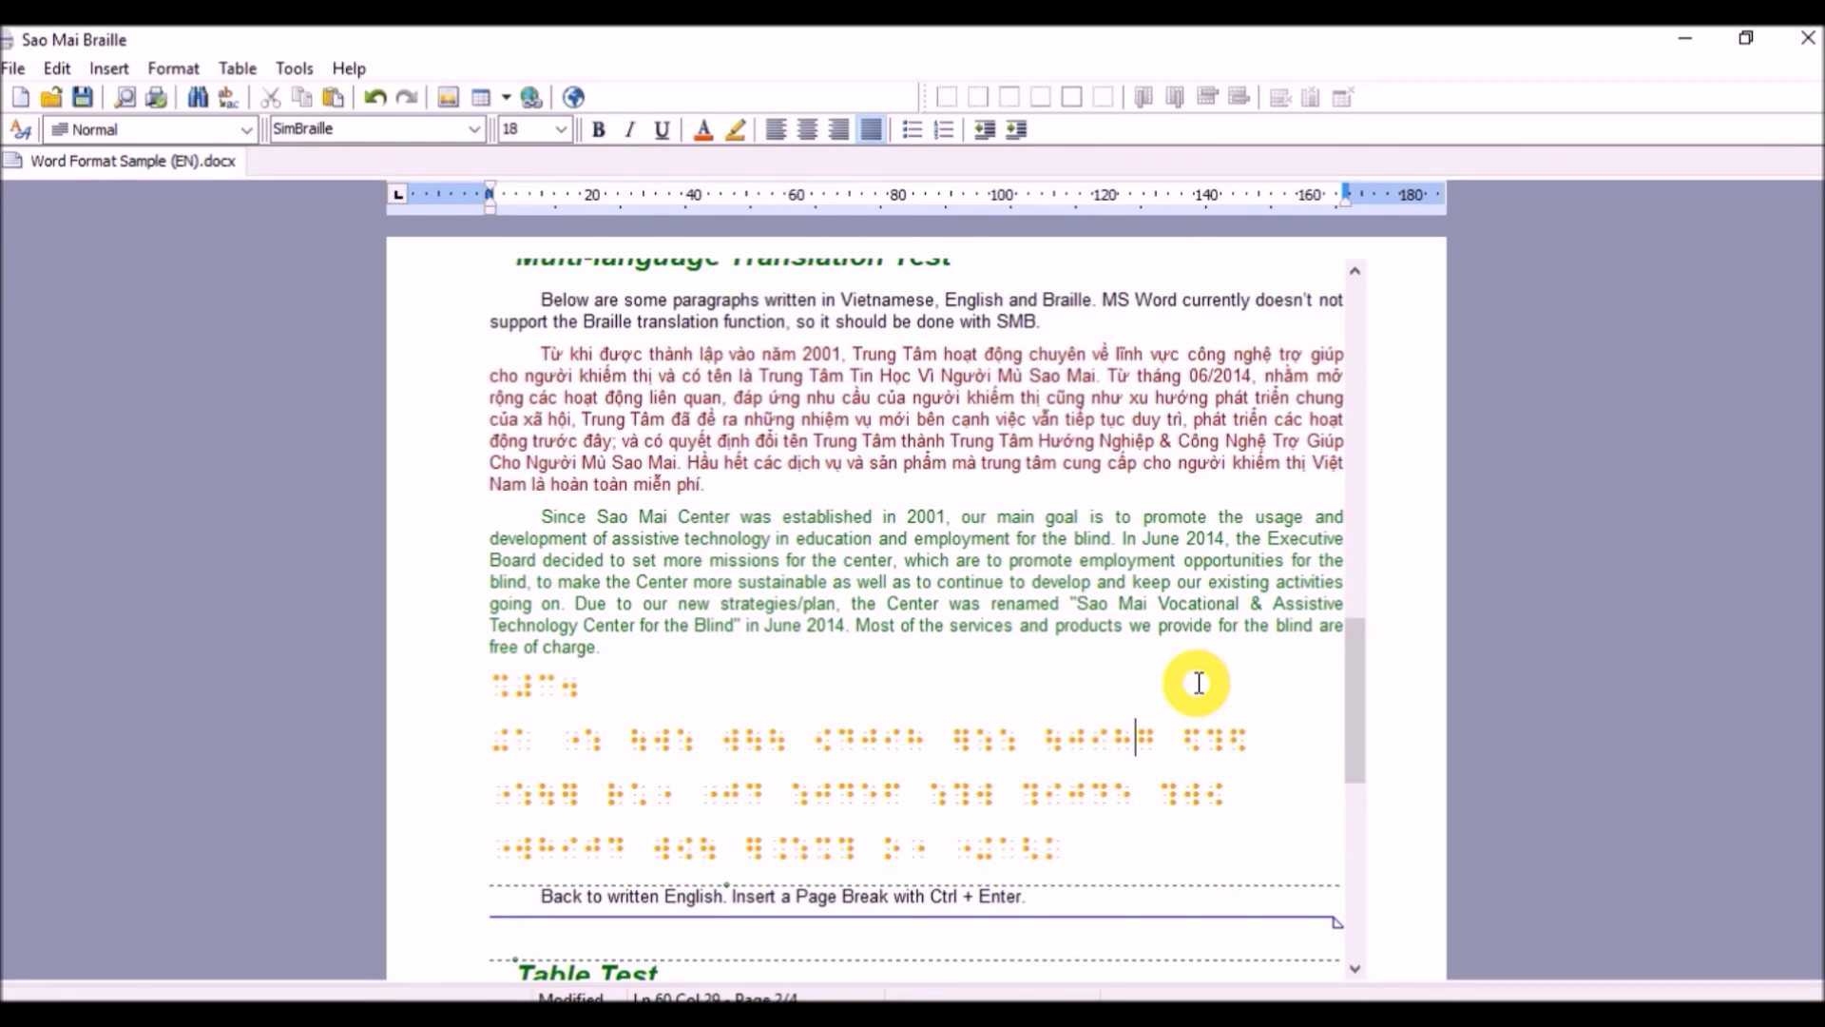
# Step: Add an empty line after the sentence "Below is a table with 3 columns and 5 rows." under "Table Test"
pyautogui.scroll(-5, 1199, 682)
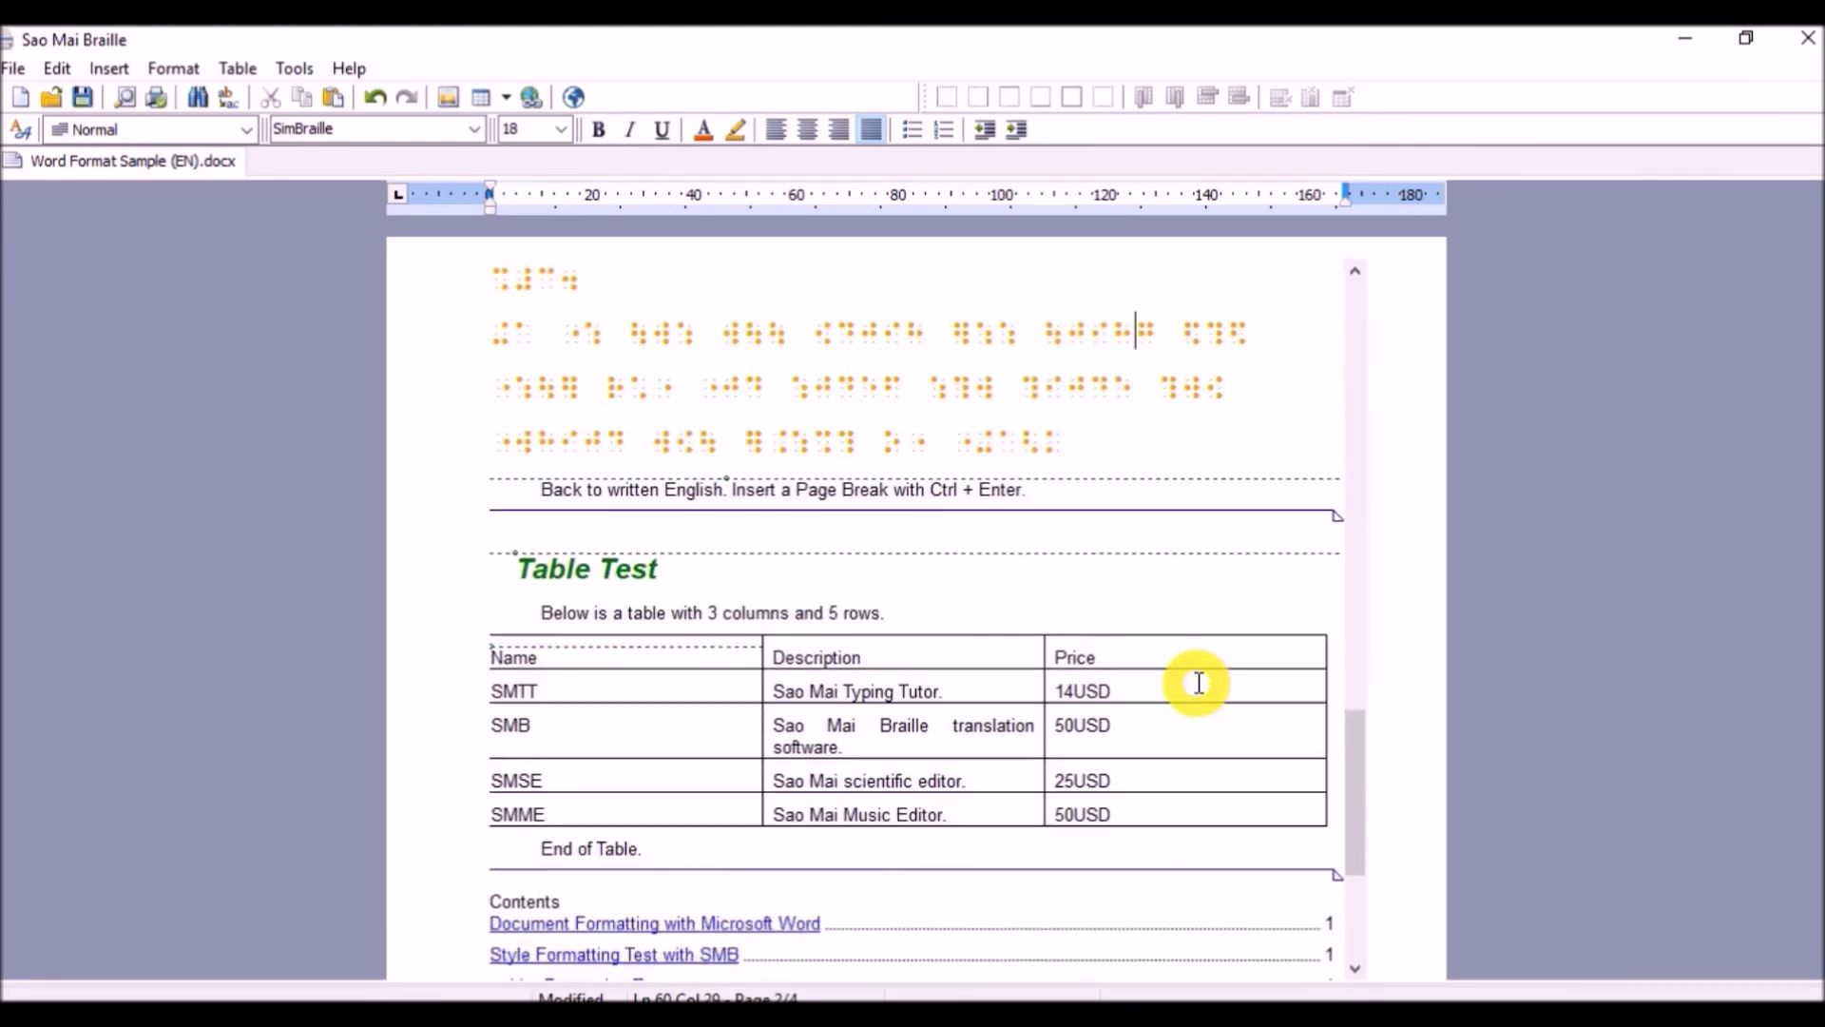
pyautogui.scroll(-3, 1199, 683)
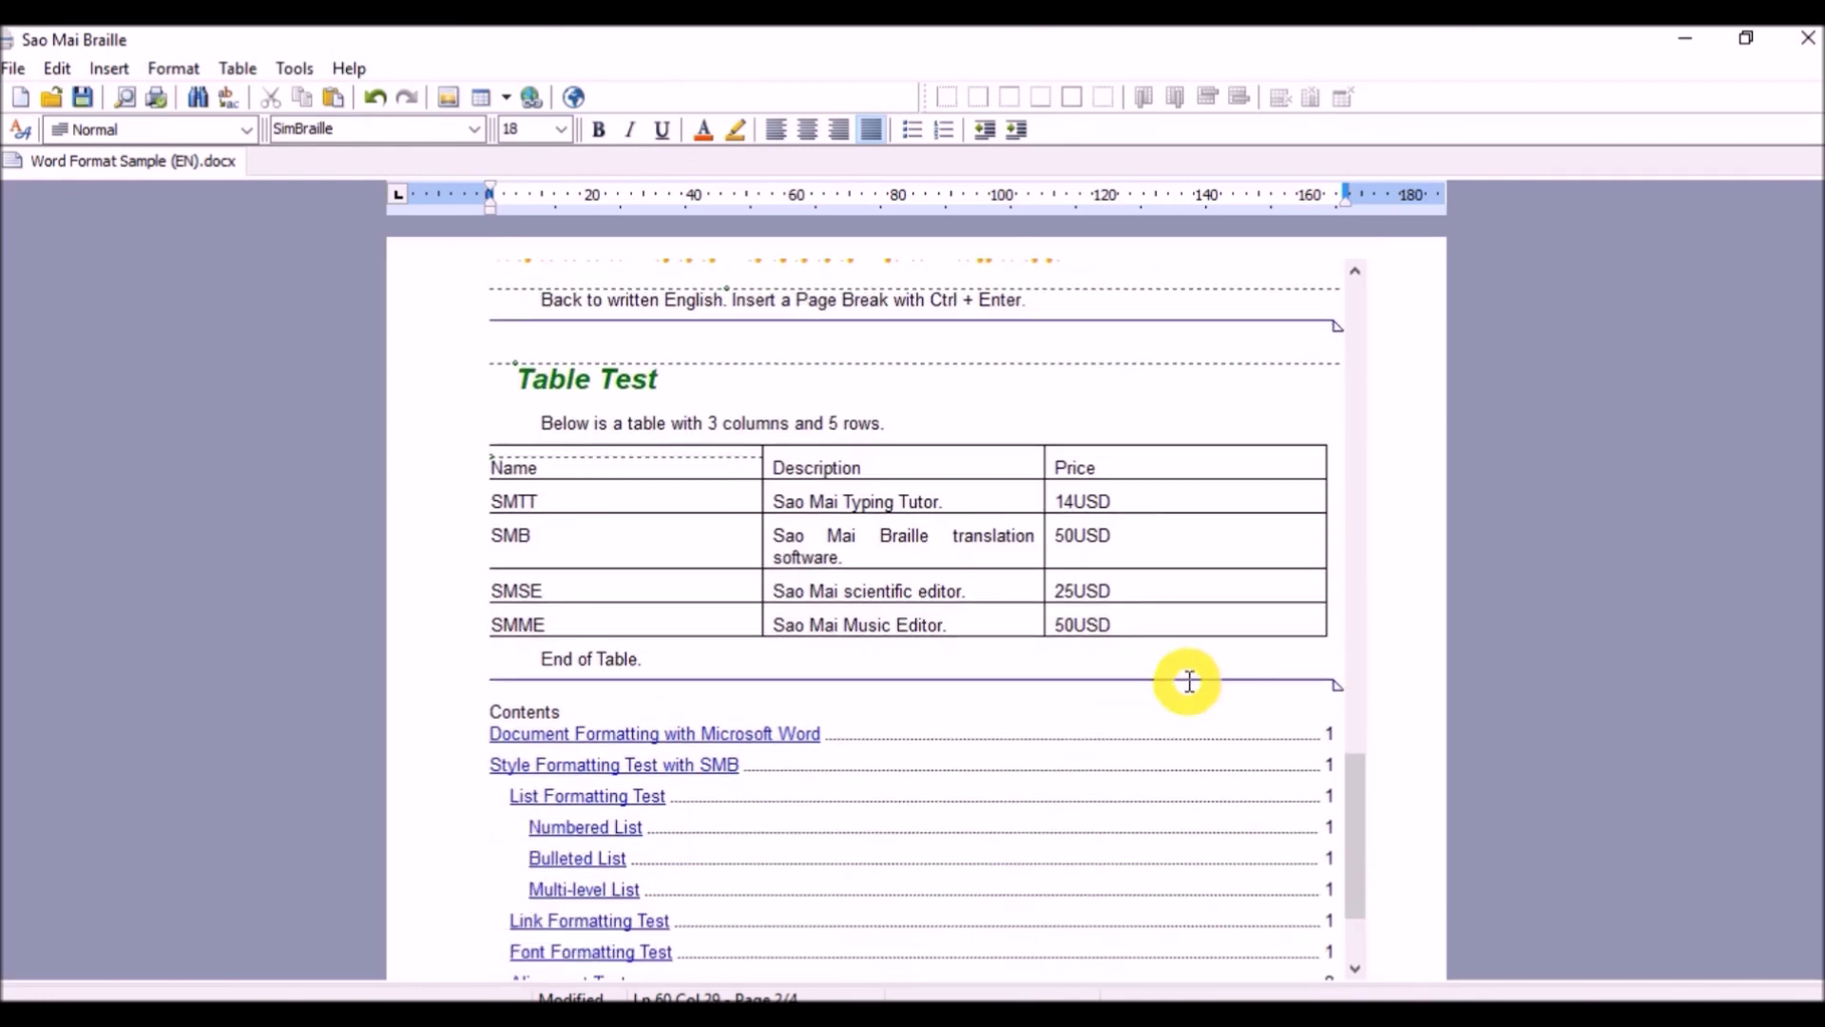
pyautogui.click(921, 426)
pyautogui.press('Return')
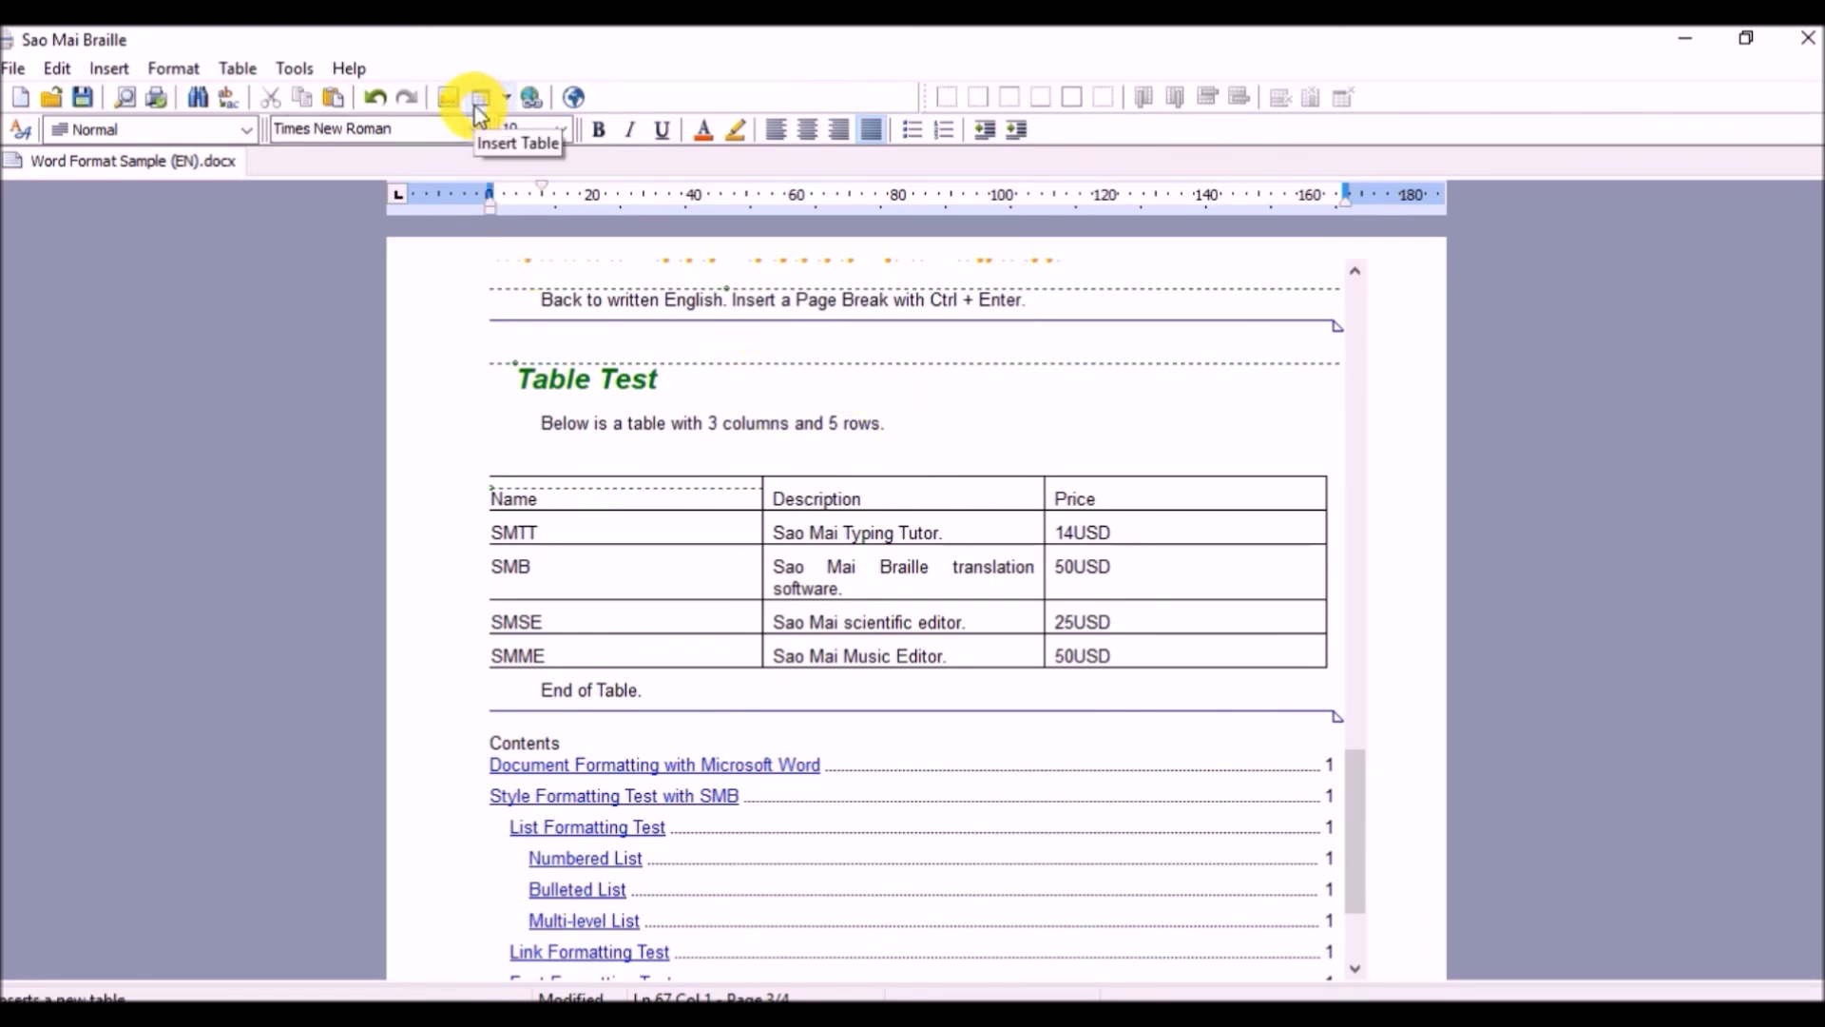
# Step: Insert a table with 3 columns and 5 rows and the Autosize layout on the empty line above the existing table
pyautogui.click(508, 103)
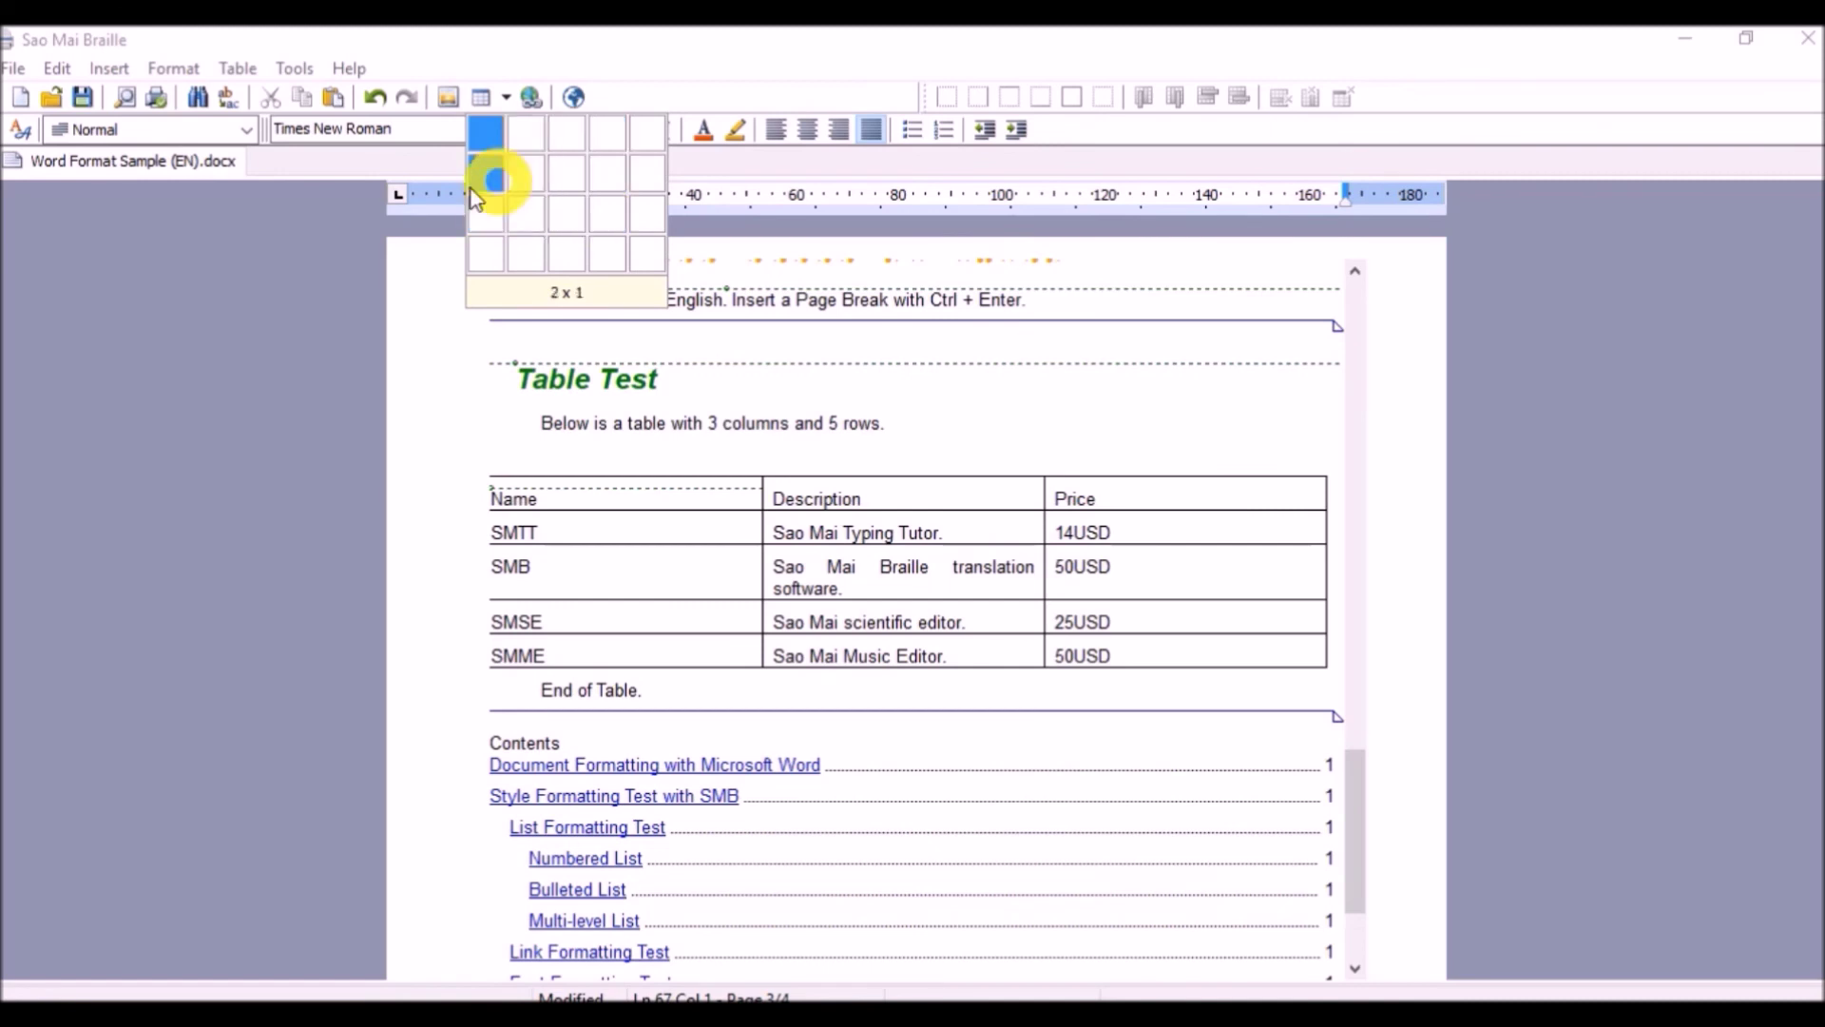
pyautogui.click(515, 435)
pyautogui.click(235, 72)
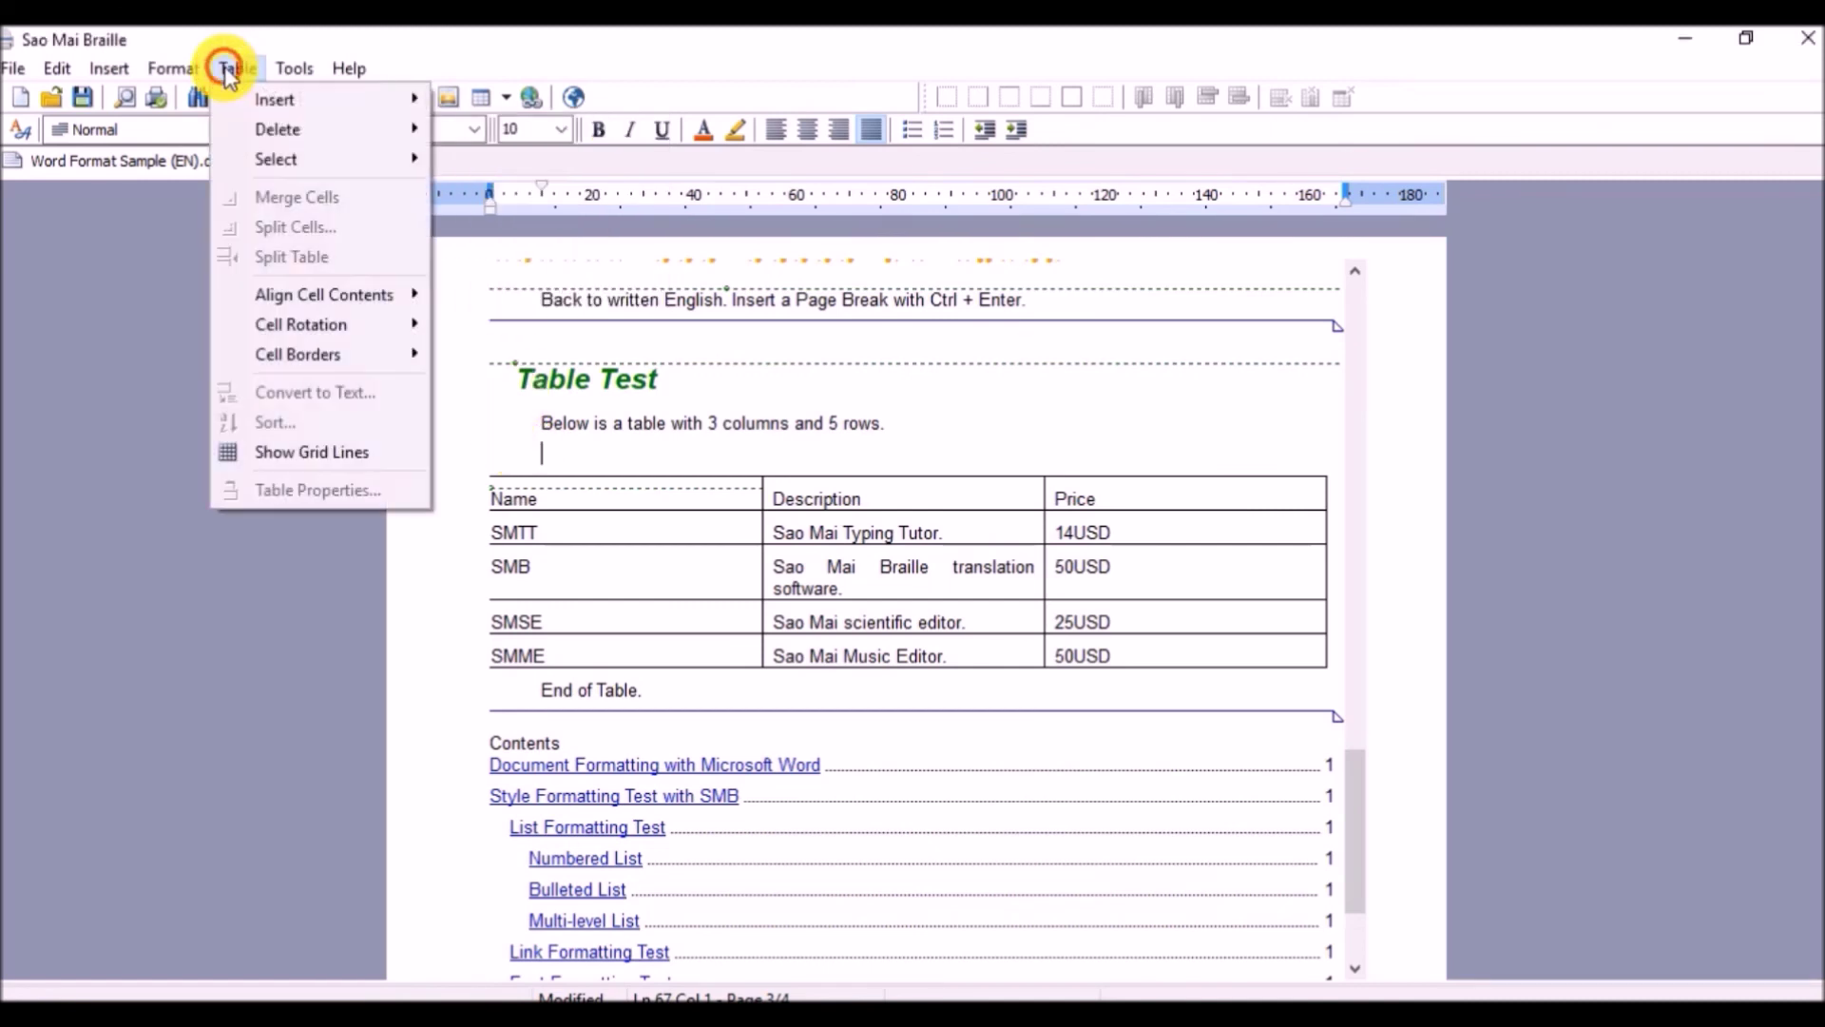
pyautogui.moveTo(253, 105)
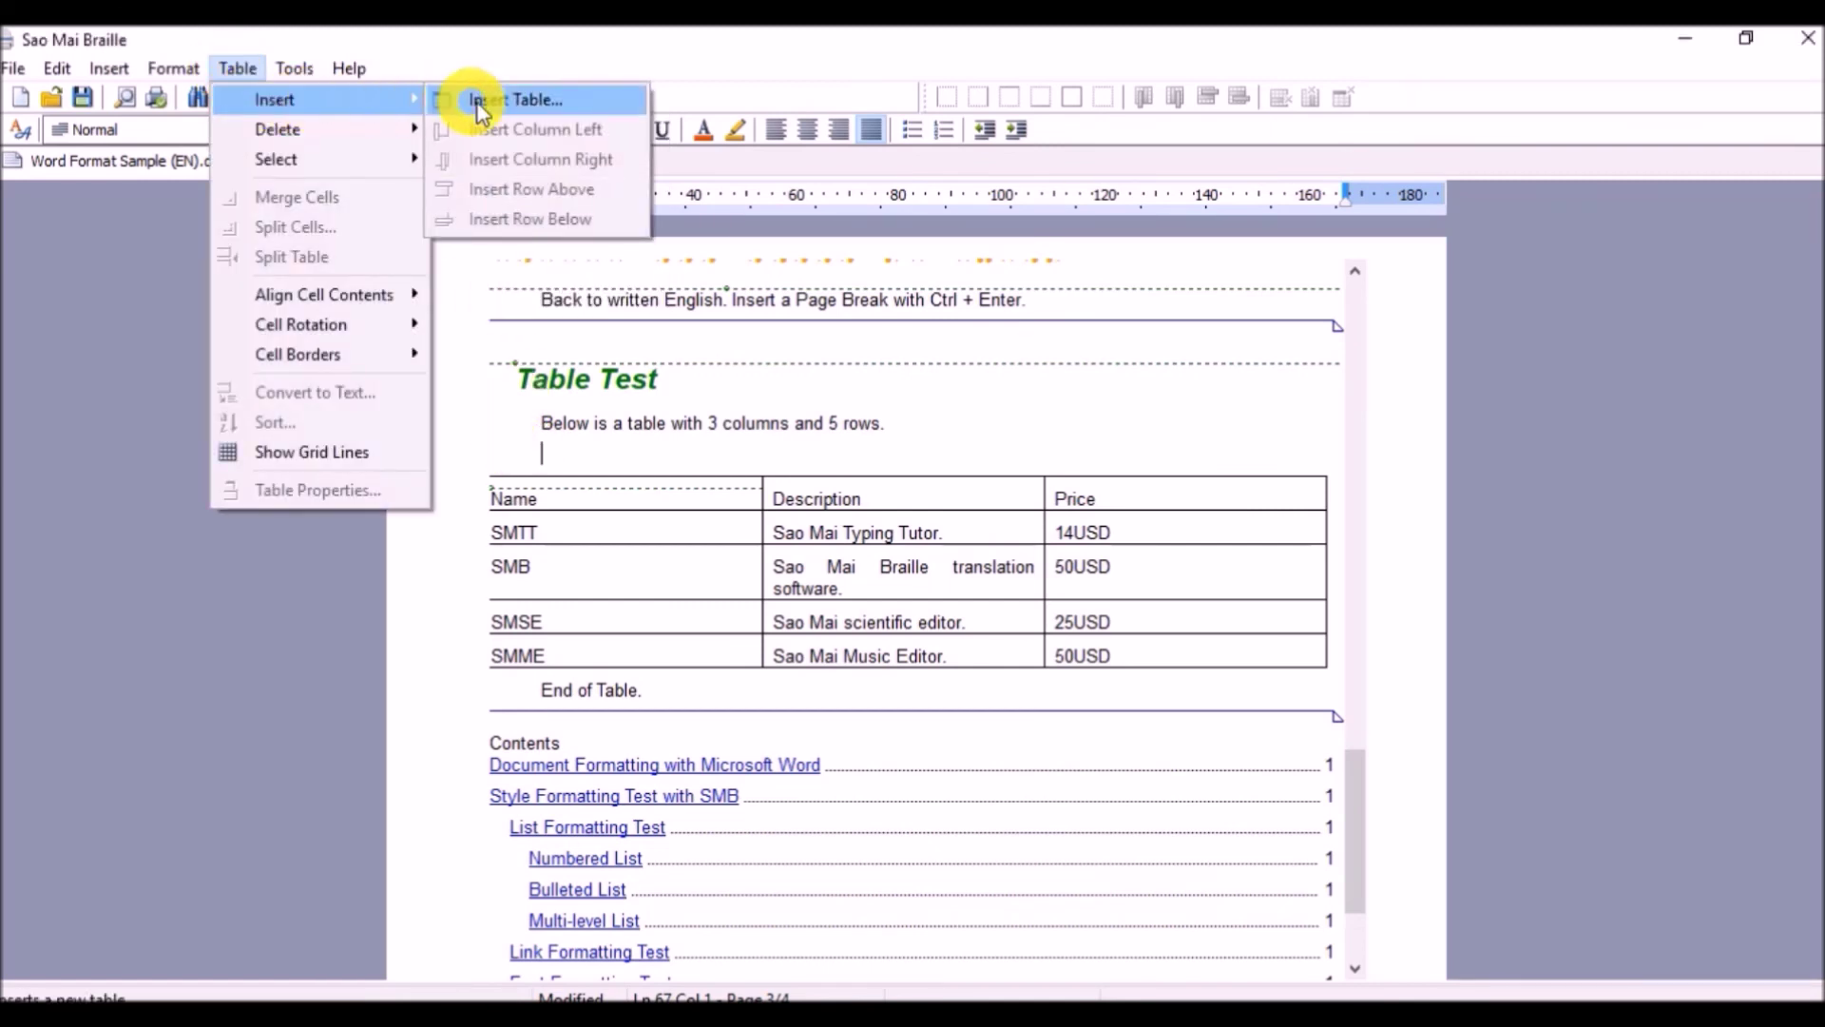
pyautogui.click(620, 103)
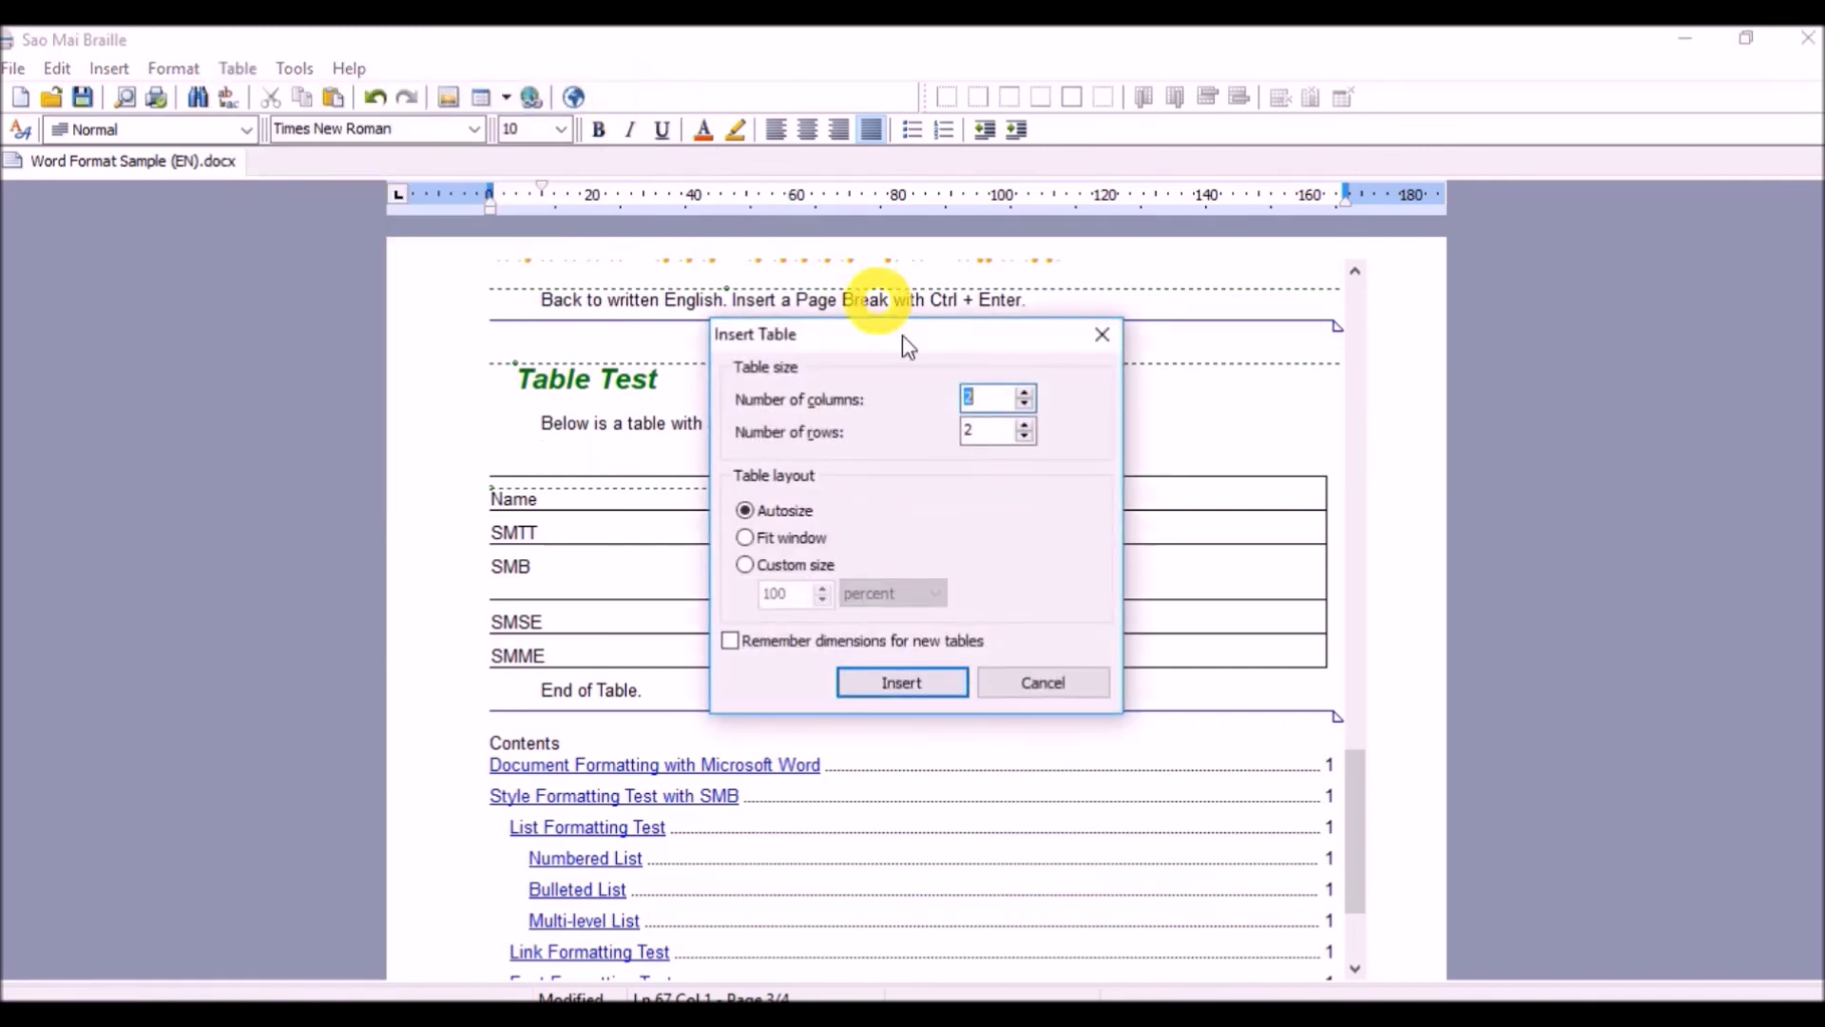
pyautogui.write('3')
pyautogui.press('Tab')
pyautogui.write('5')
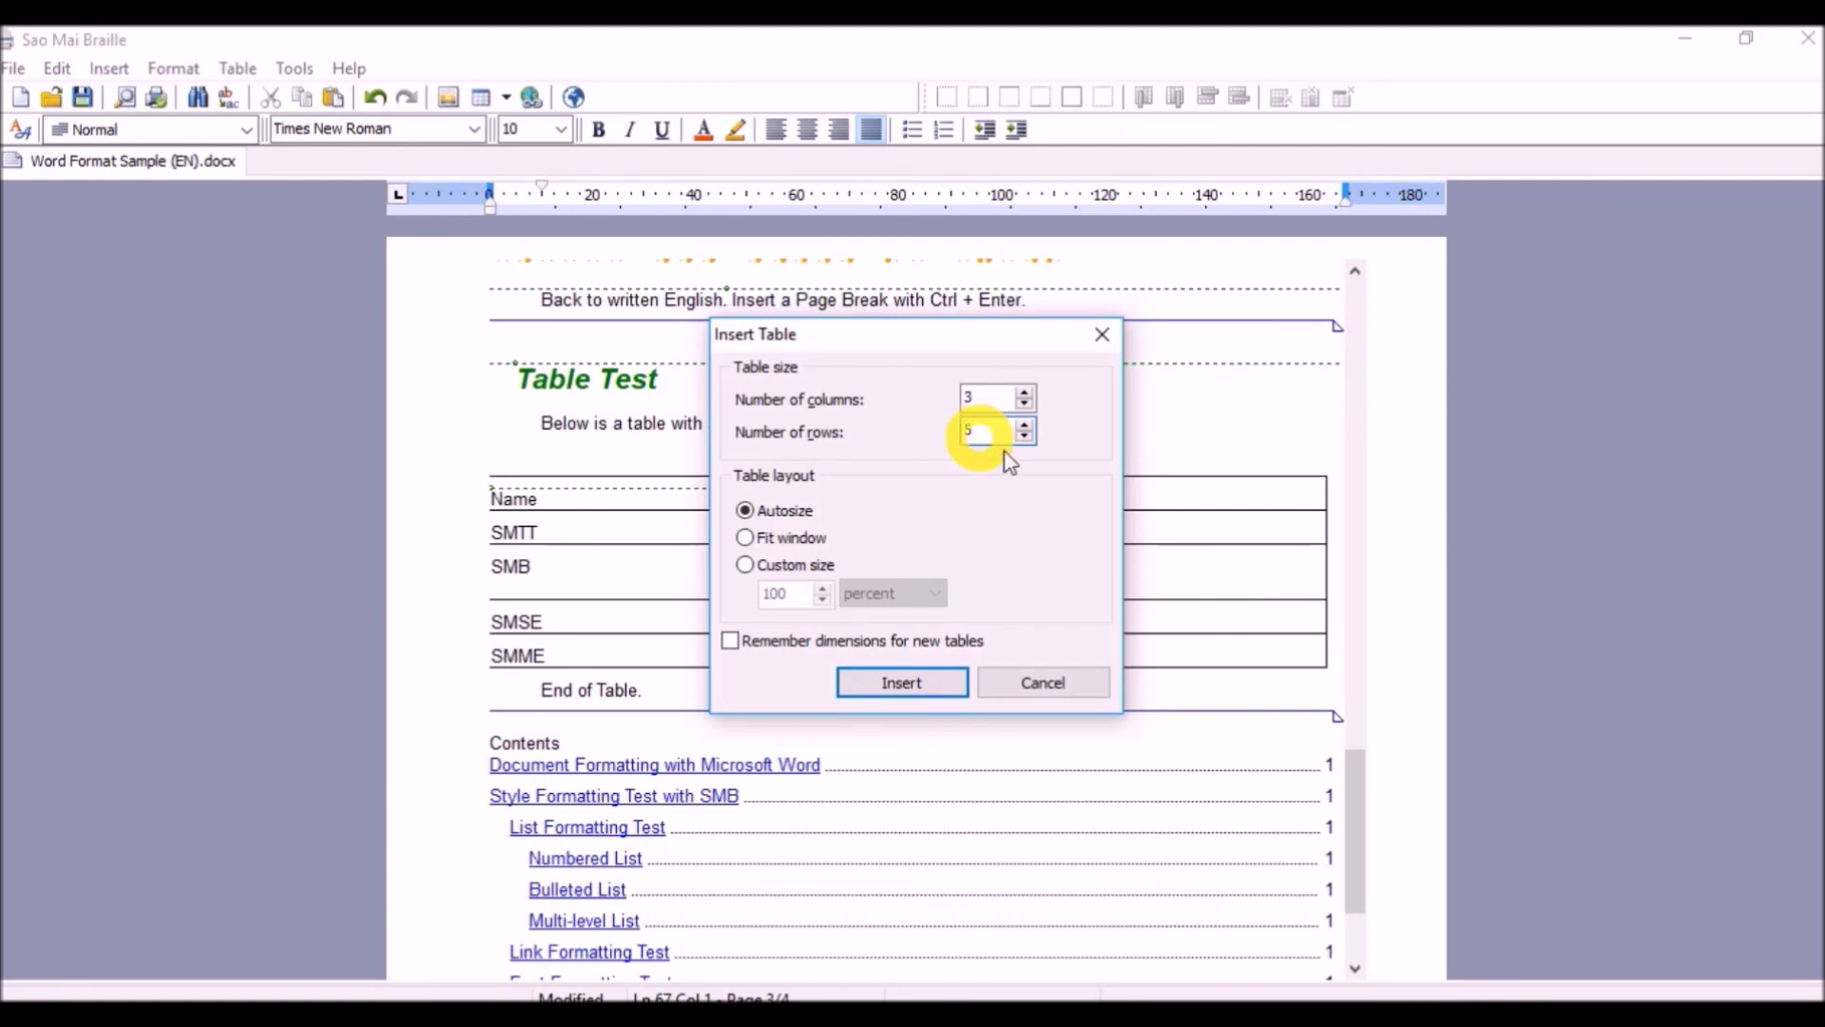
pyautogui.click(904, 680)
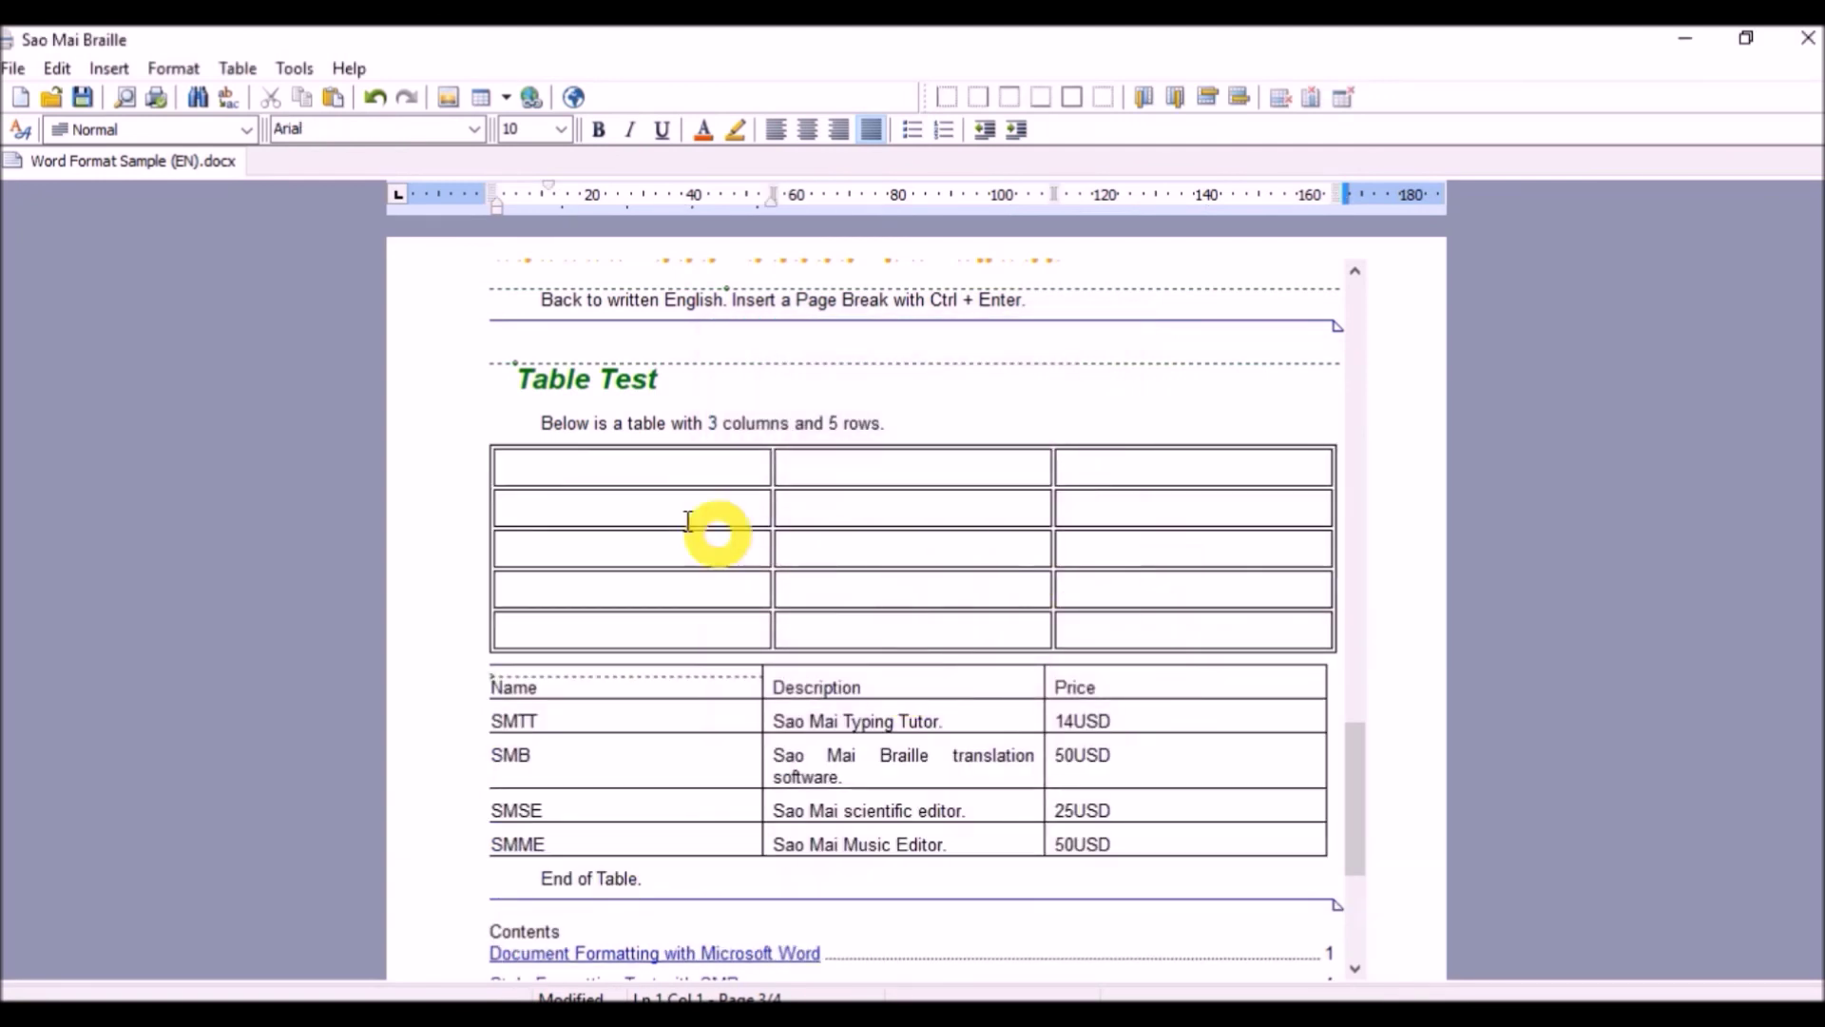
# Step: Delete the whole empty table above the product table and remove the blank line left in its place
pyautogui.click(560, 480)
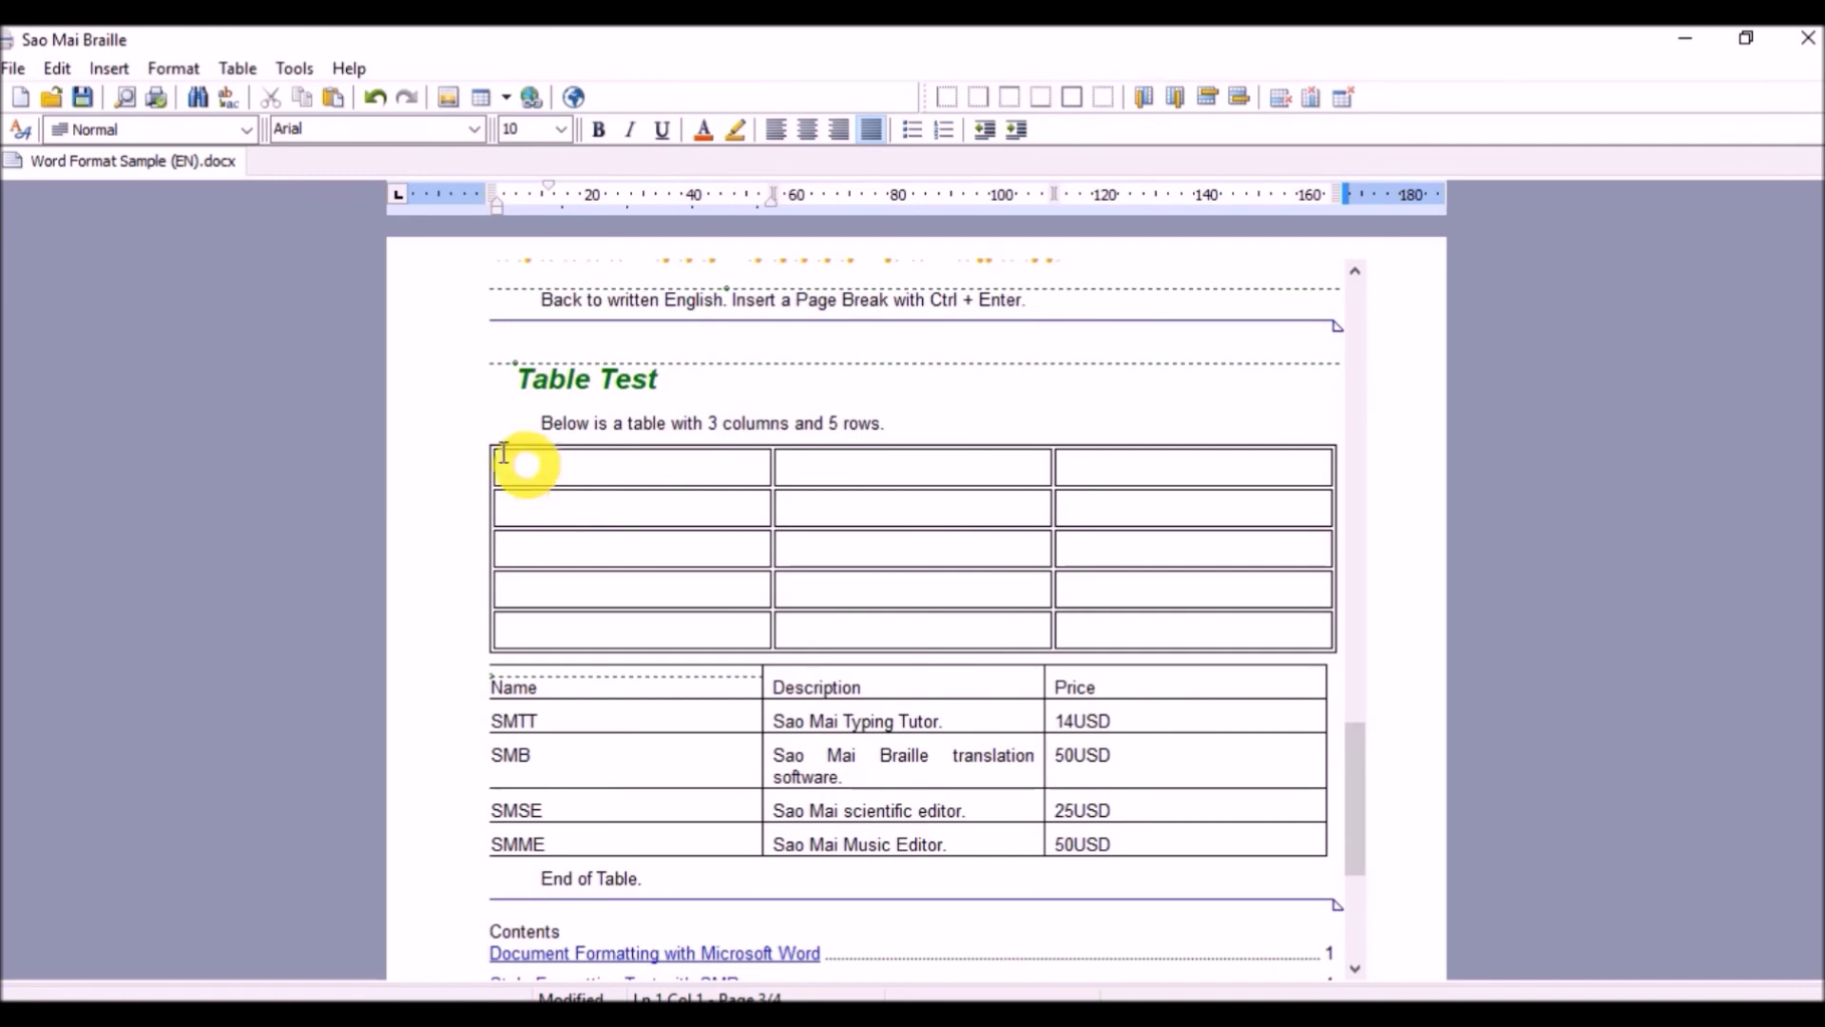
pyautogui.moveTo(619, 473); pyautogui.dragTo(1184, 632)
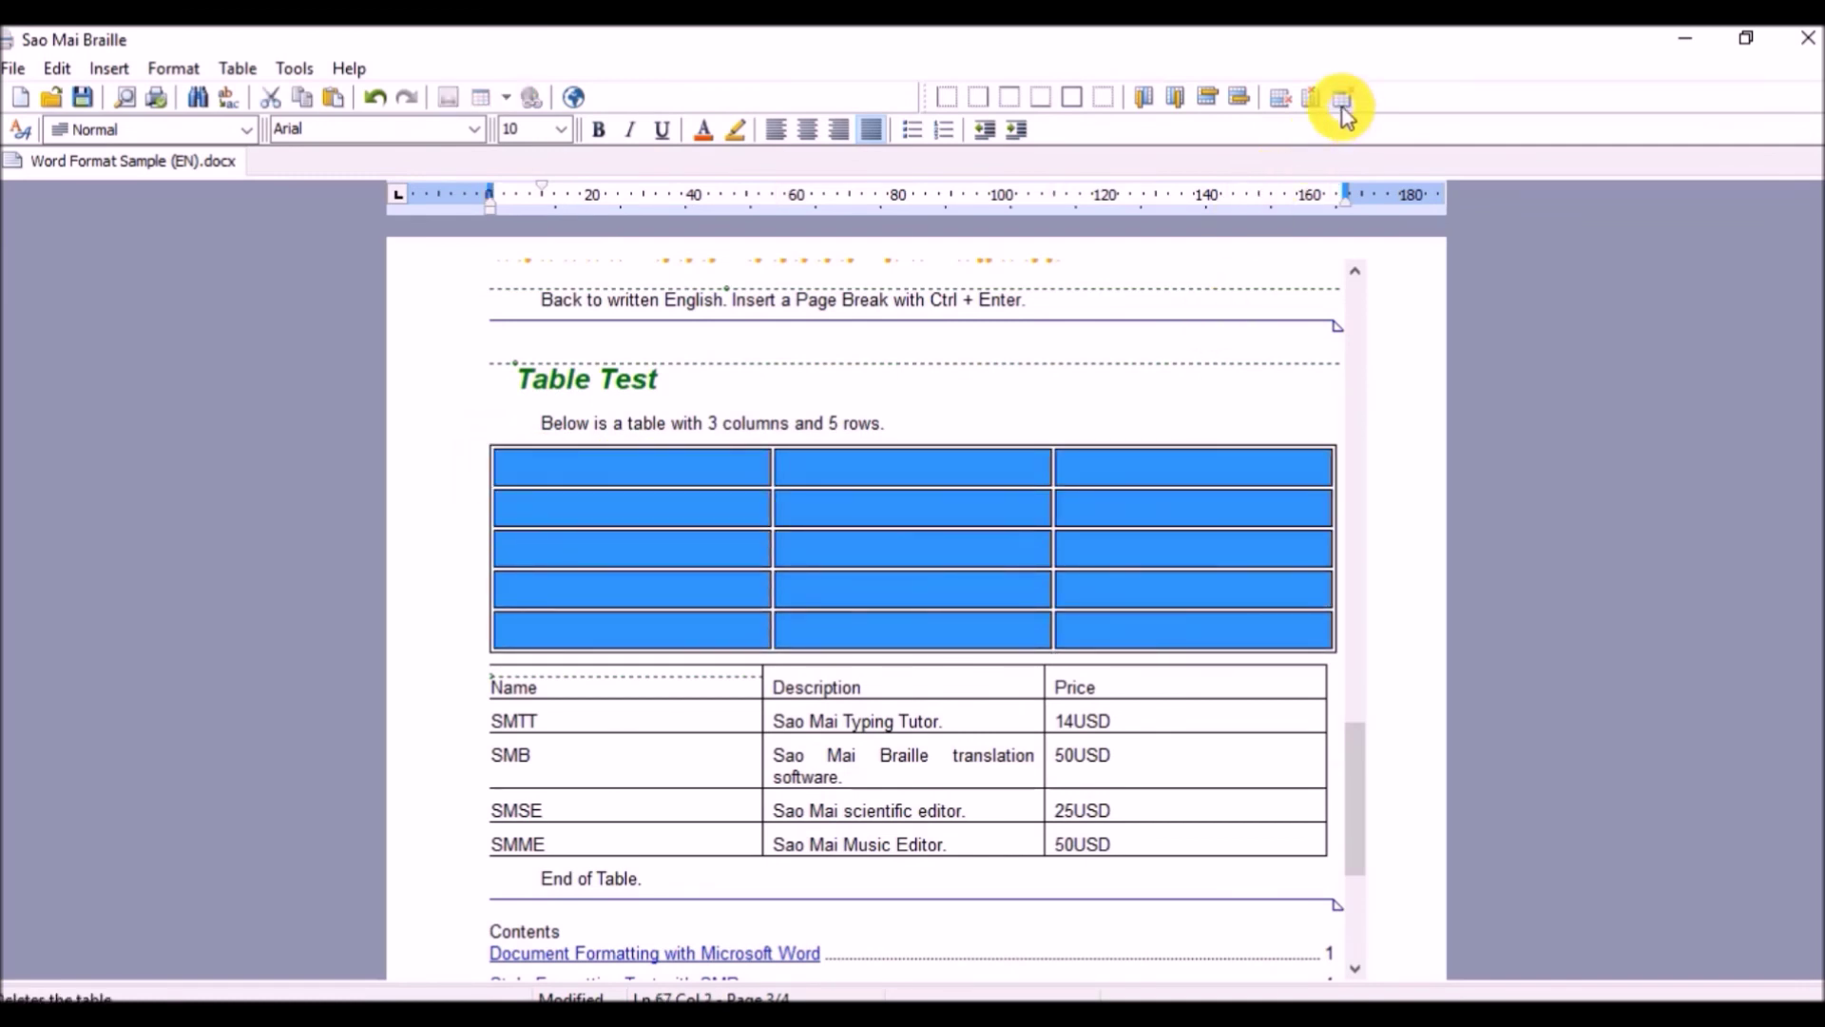
pyautogui.click(1343, 98)
pyautogui.press('BackSpace')
pyautogui.press('BackSpace')
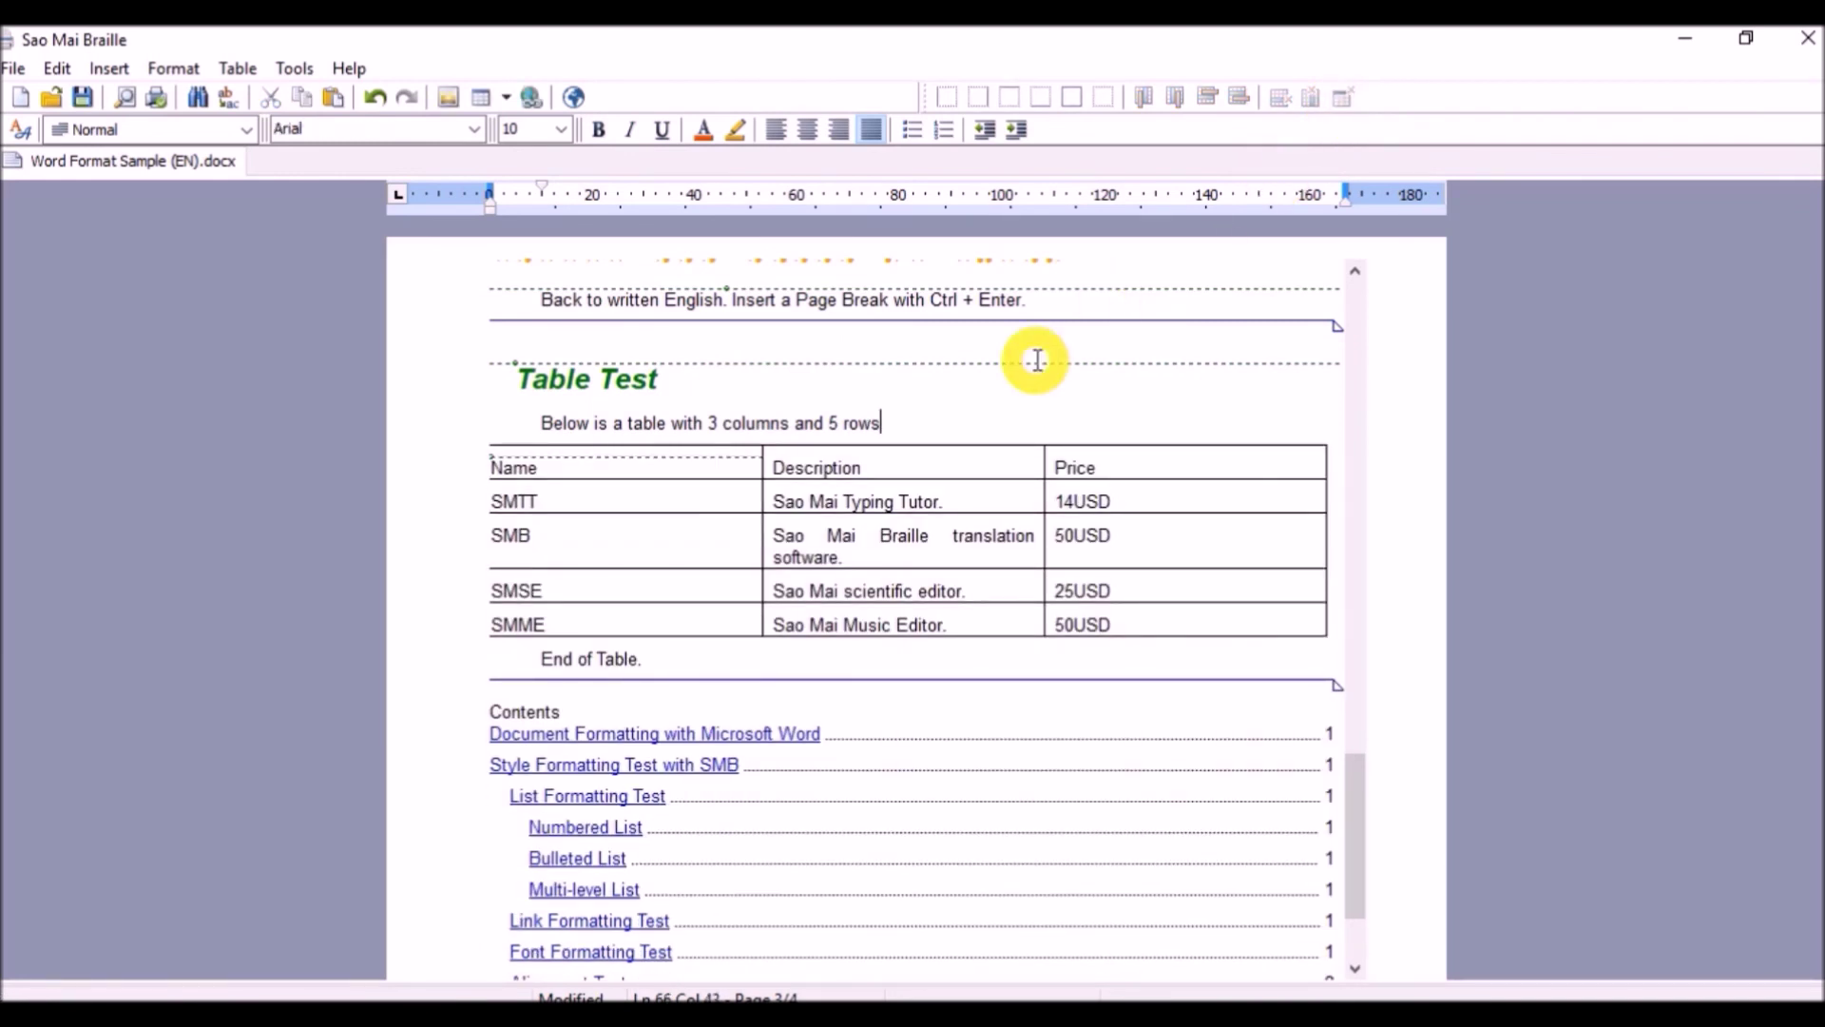
pyautogui.scroll(-3, 881, 584)
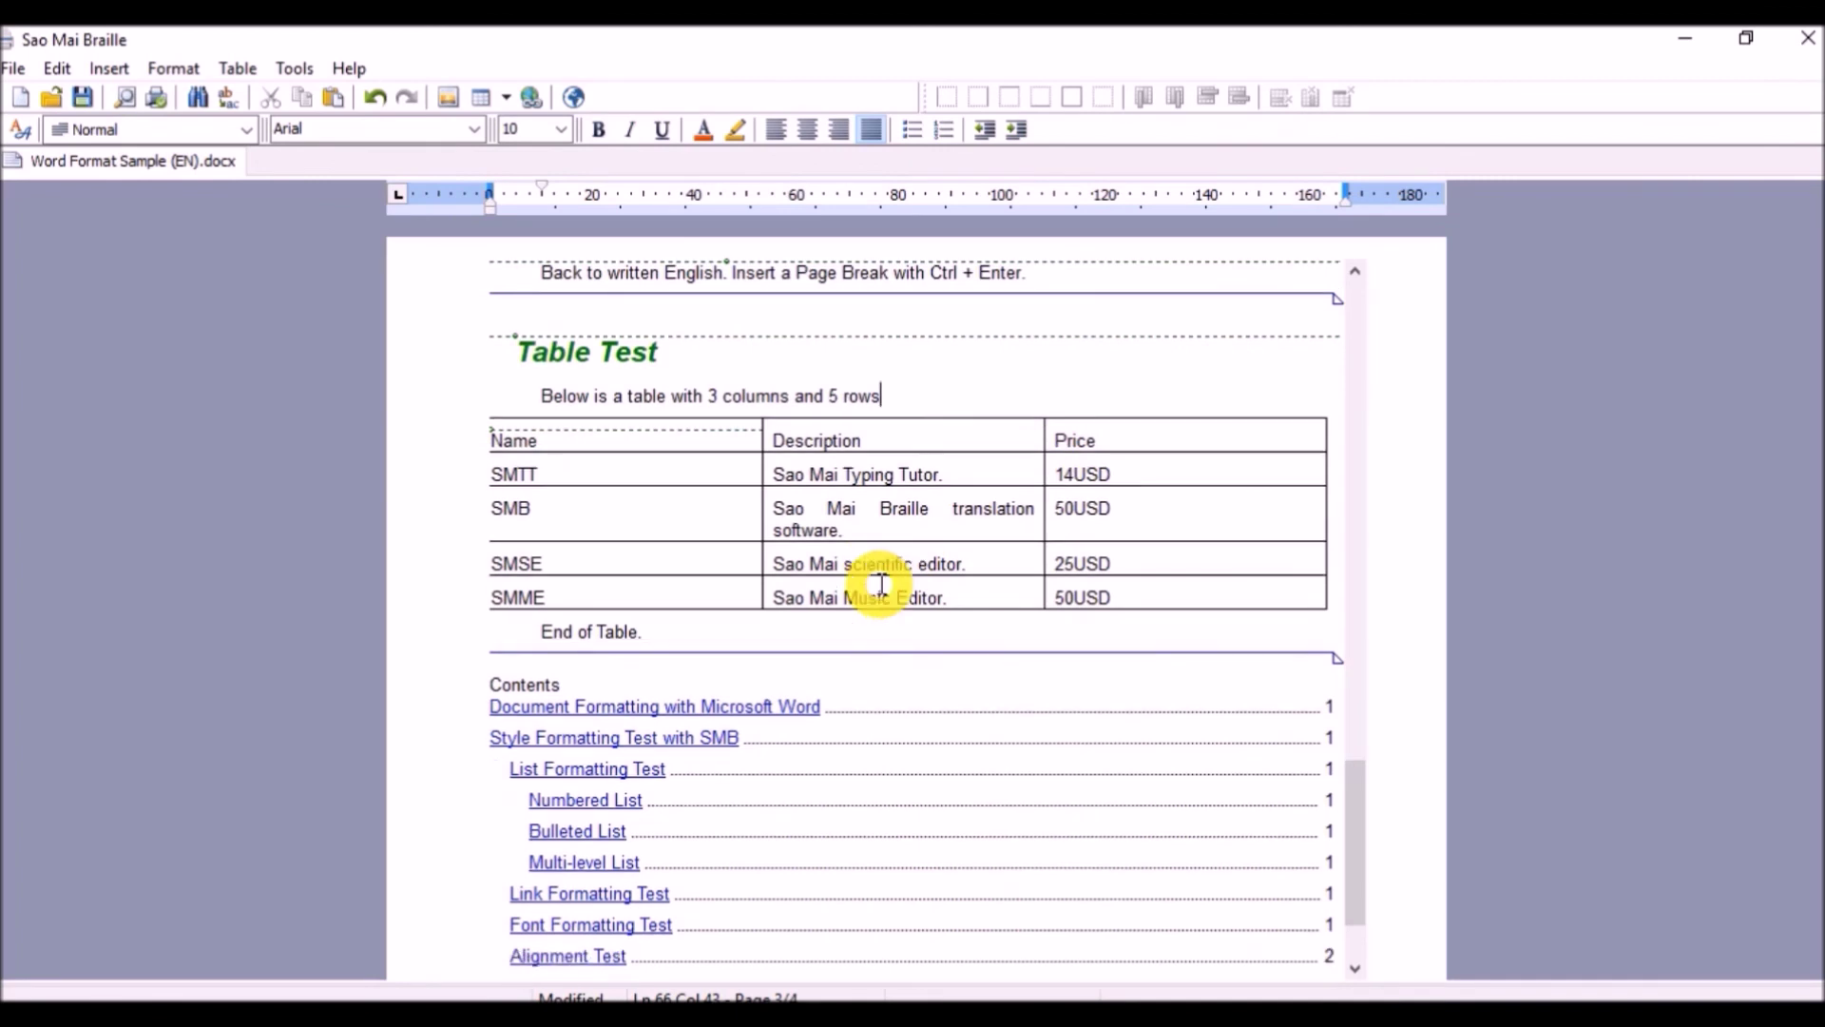